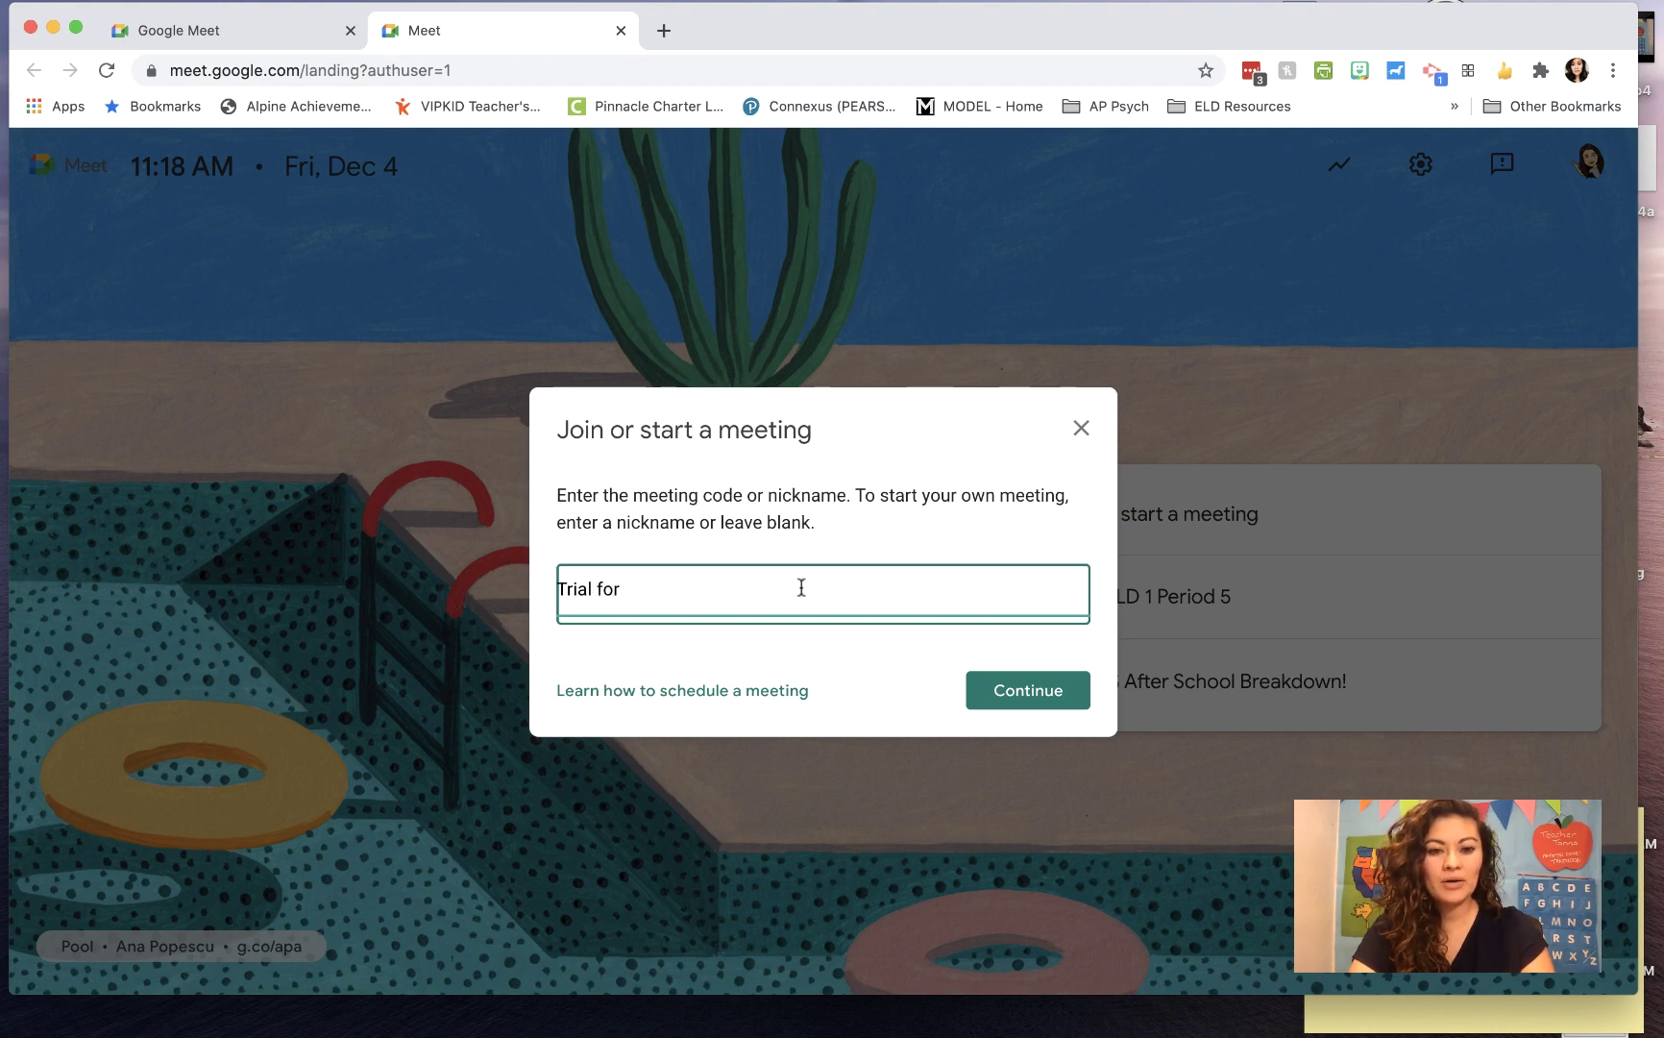
Step: Start and join a meeting with the nickname trialforjamboard, and dismiss the invitation to add others
text(d)
key(Return)
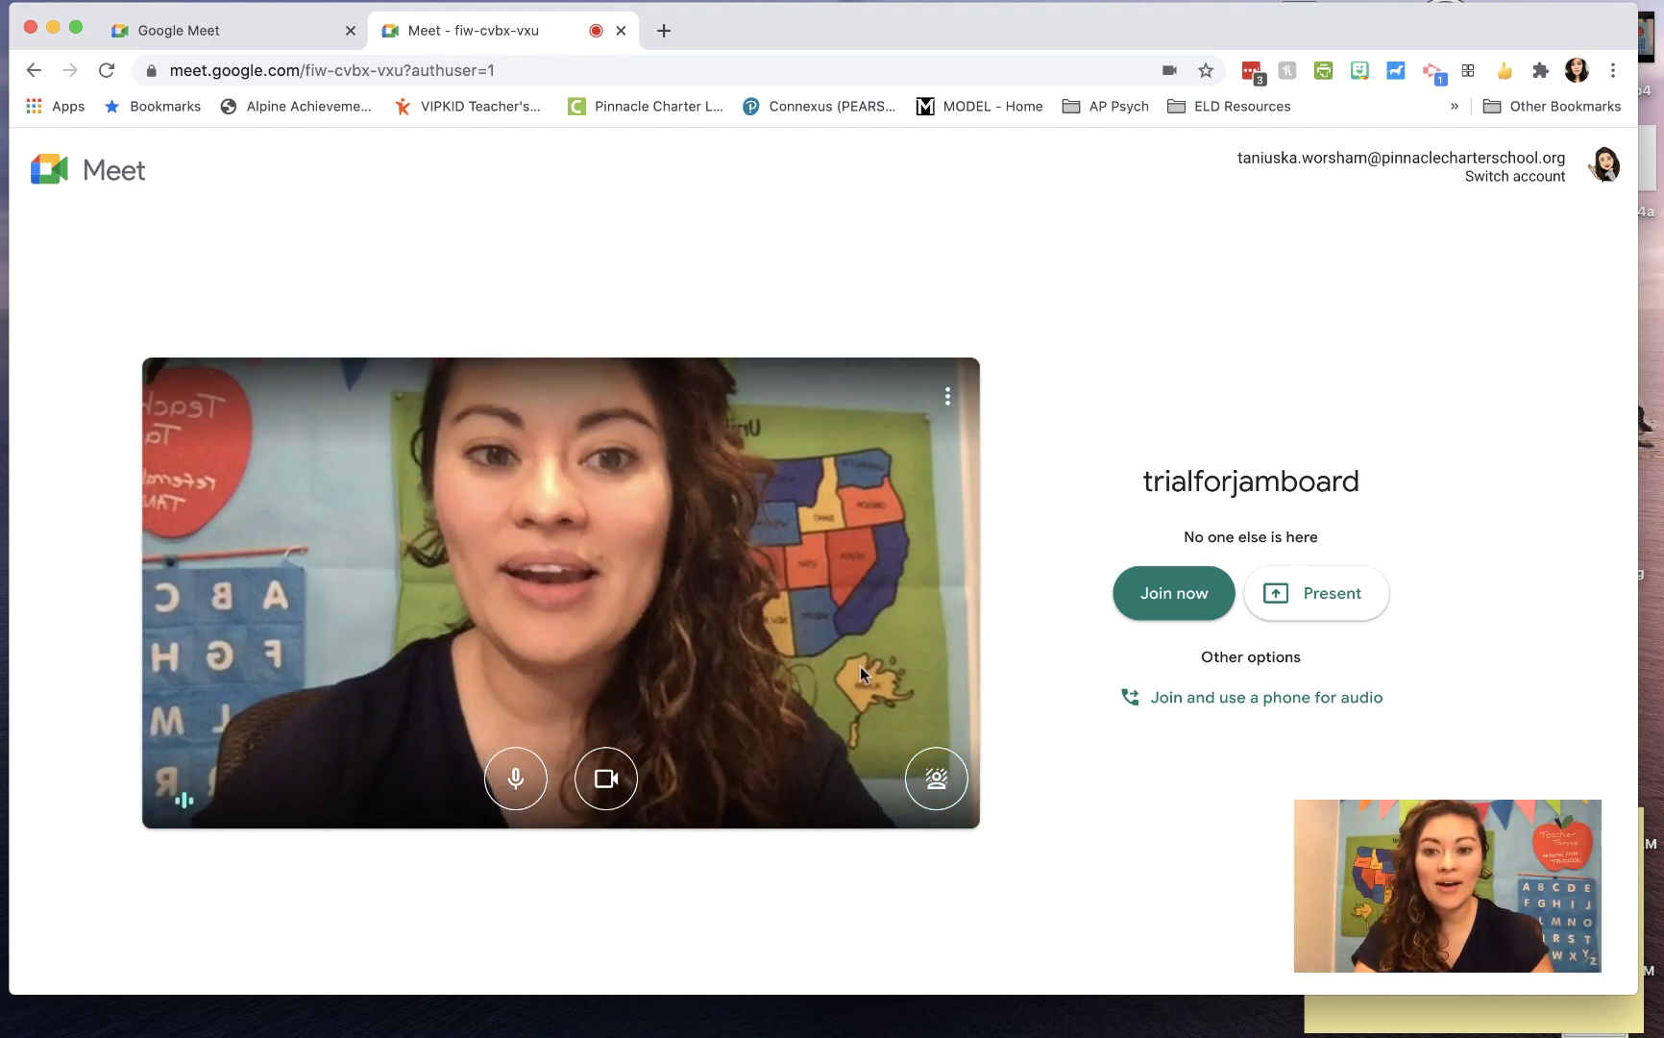
click(1188, 615)
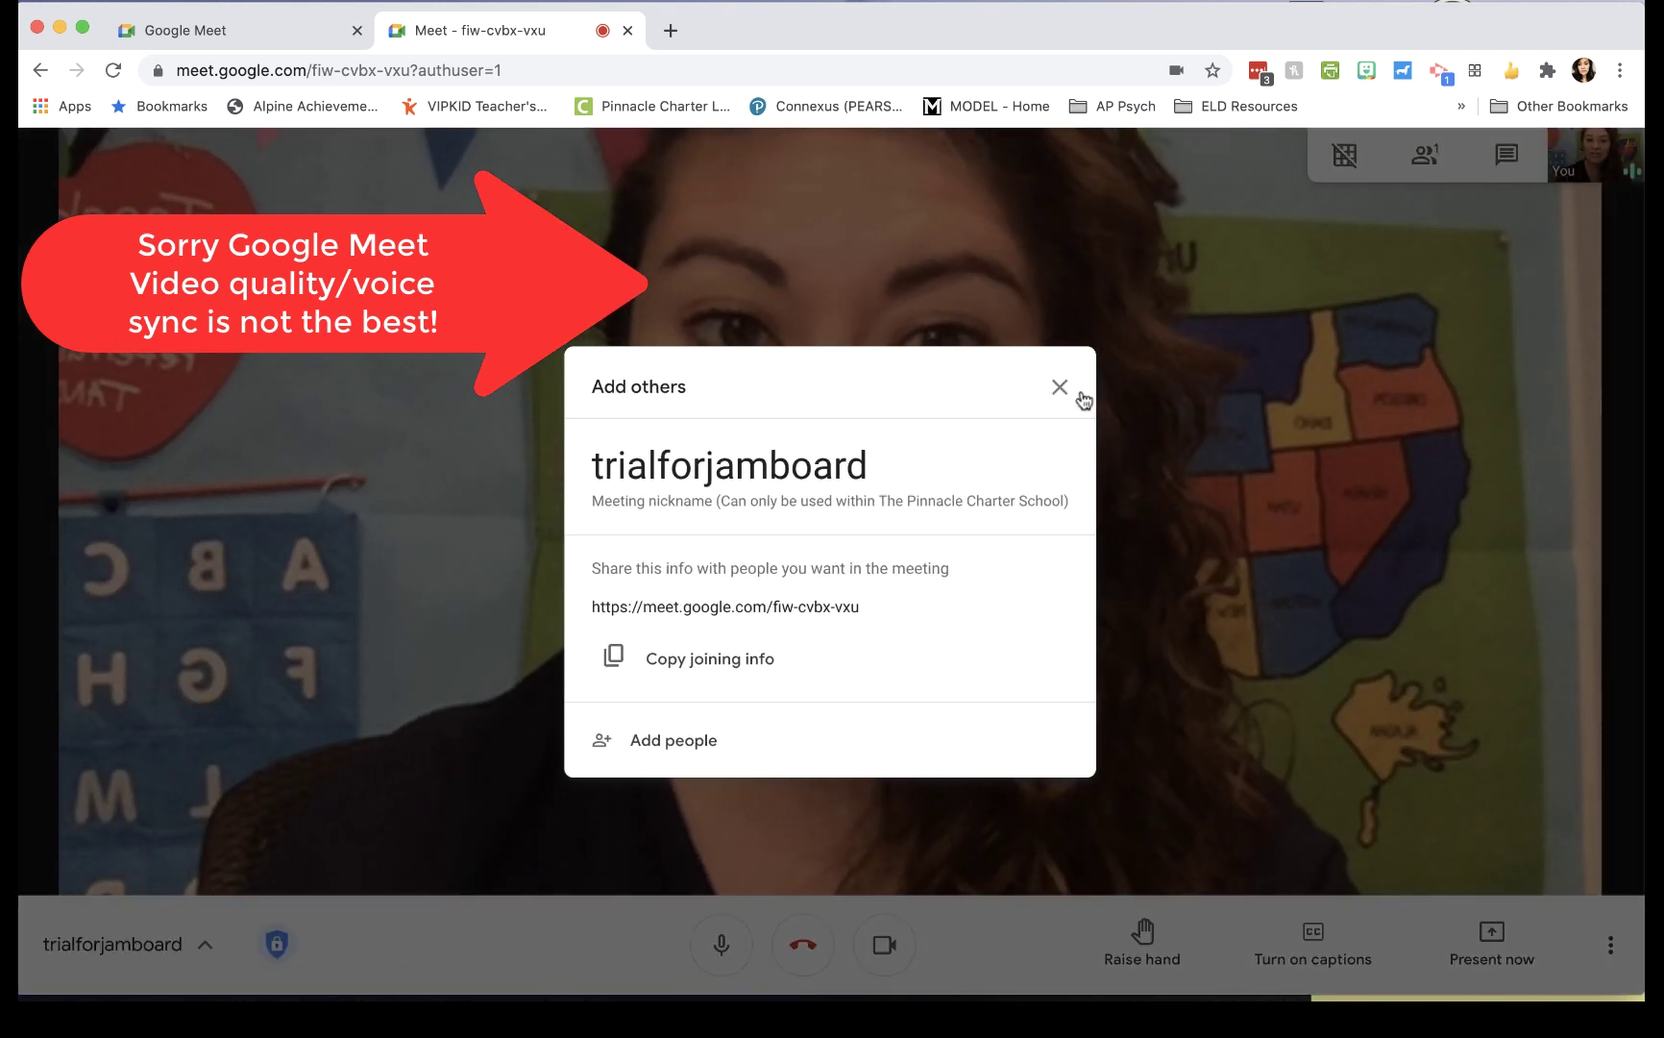
click(1061, 388)
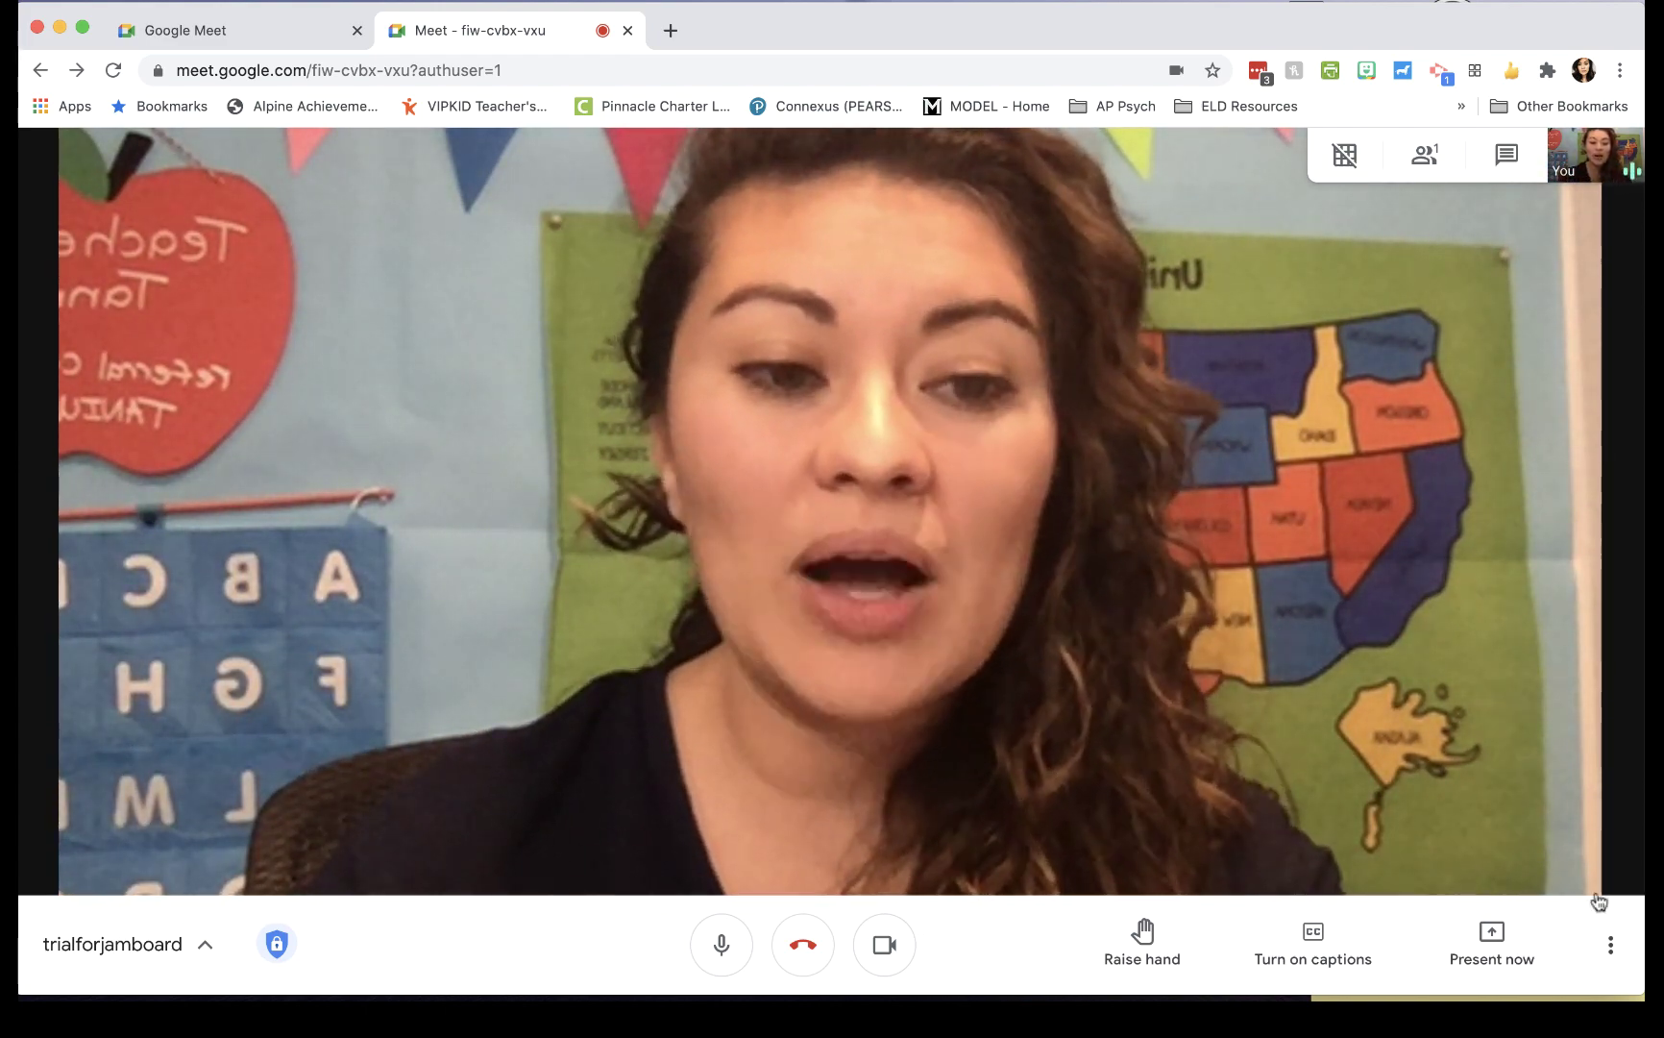
Step: Start a new whiteboard Jam from within the meeting
click(1612, 952)
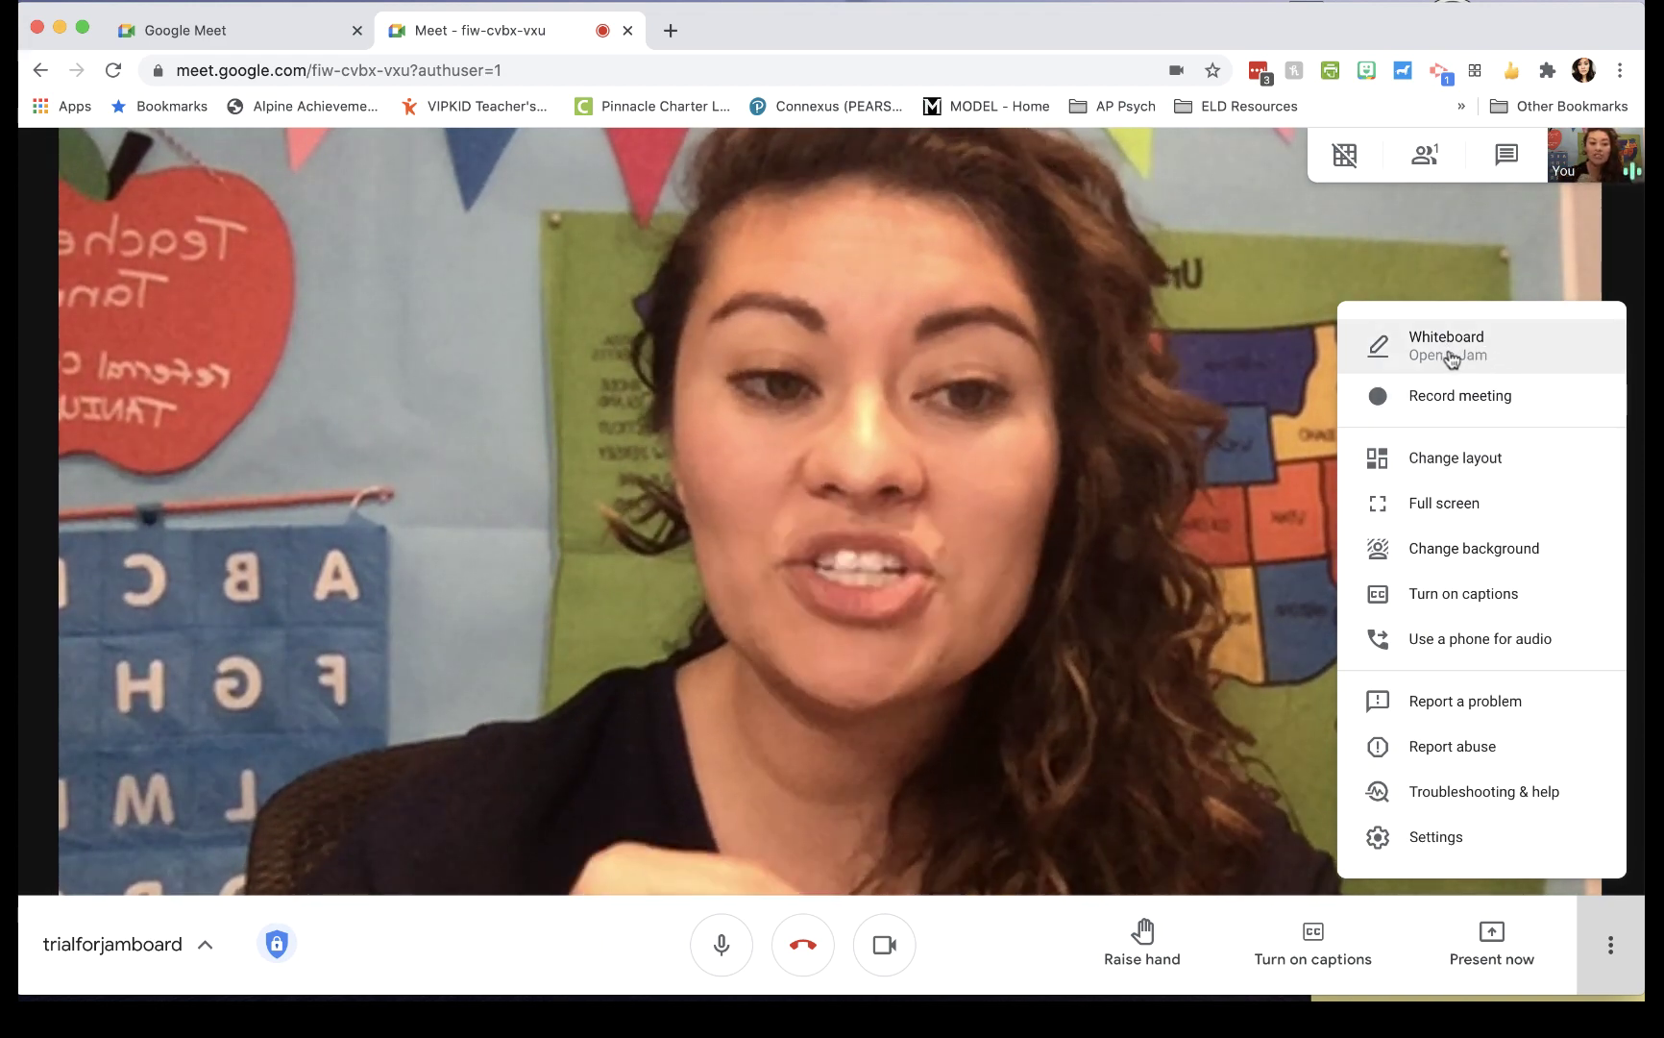
click(1451, 358)
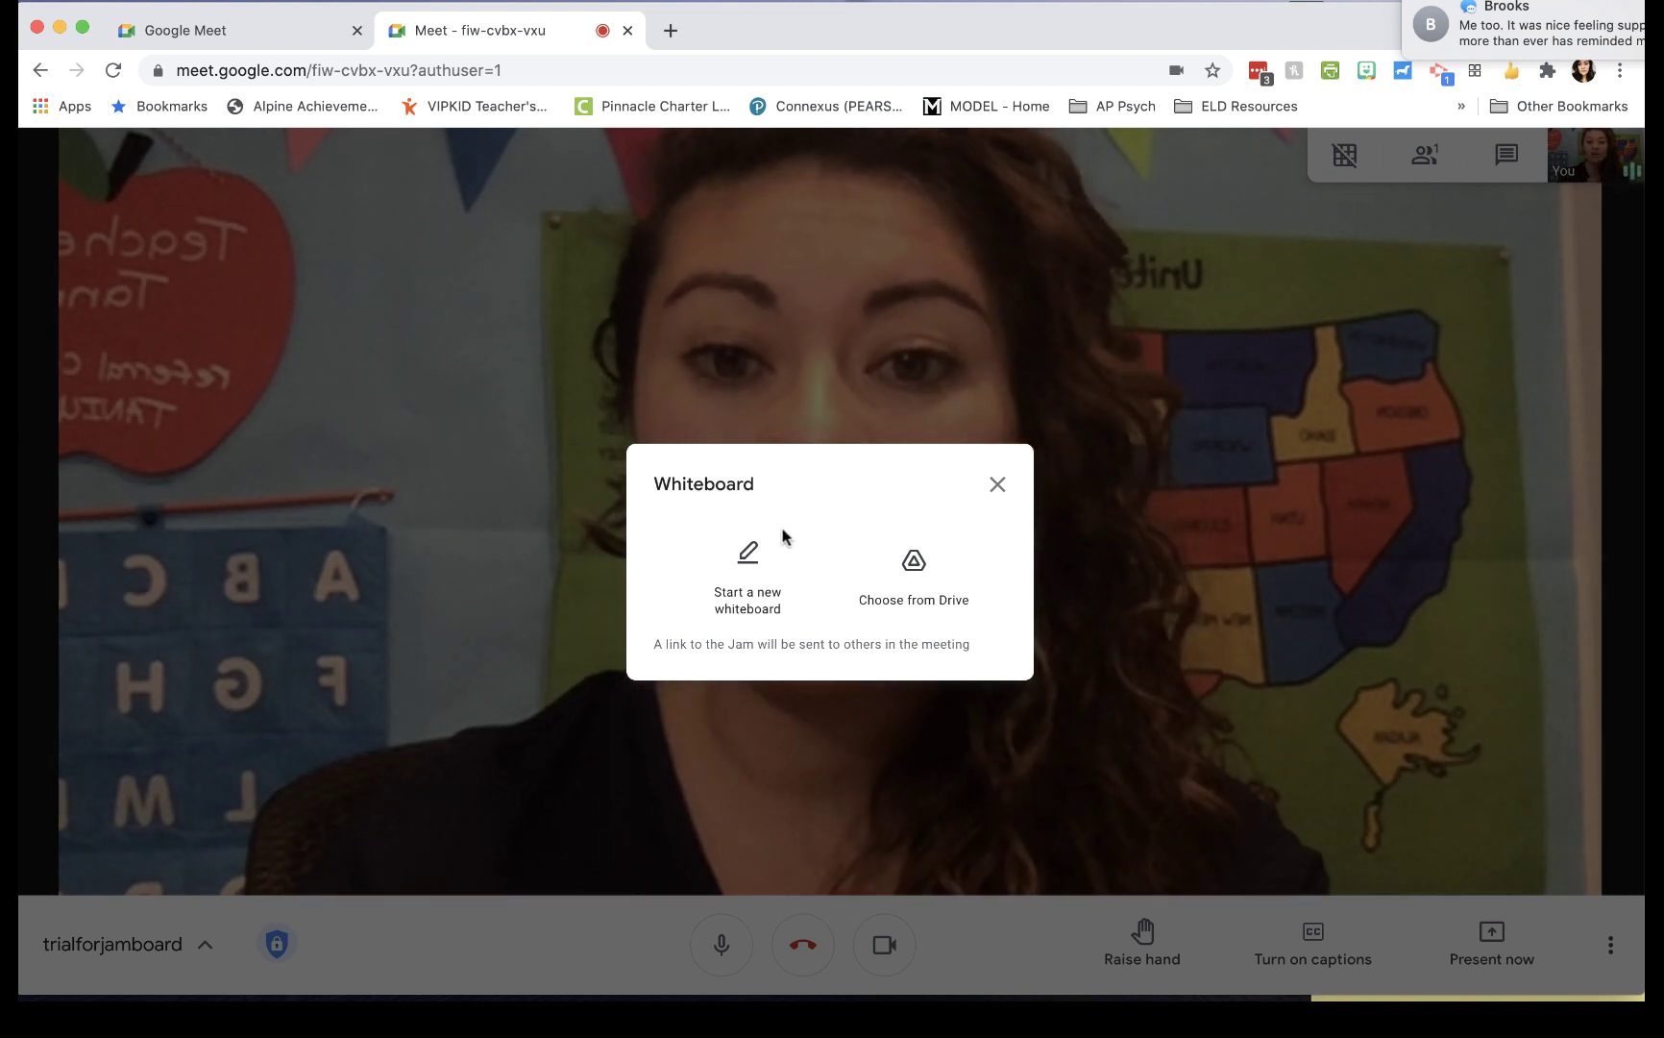
click(748, 576)
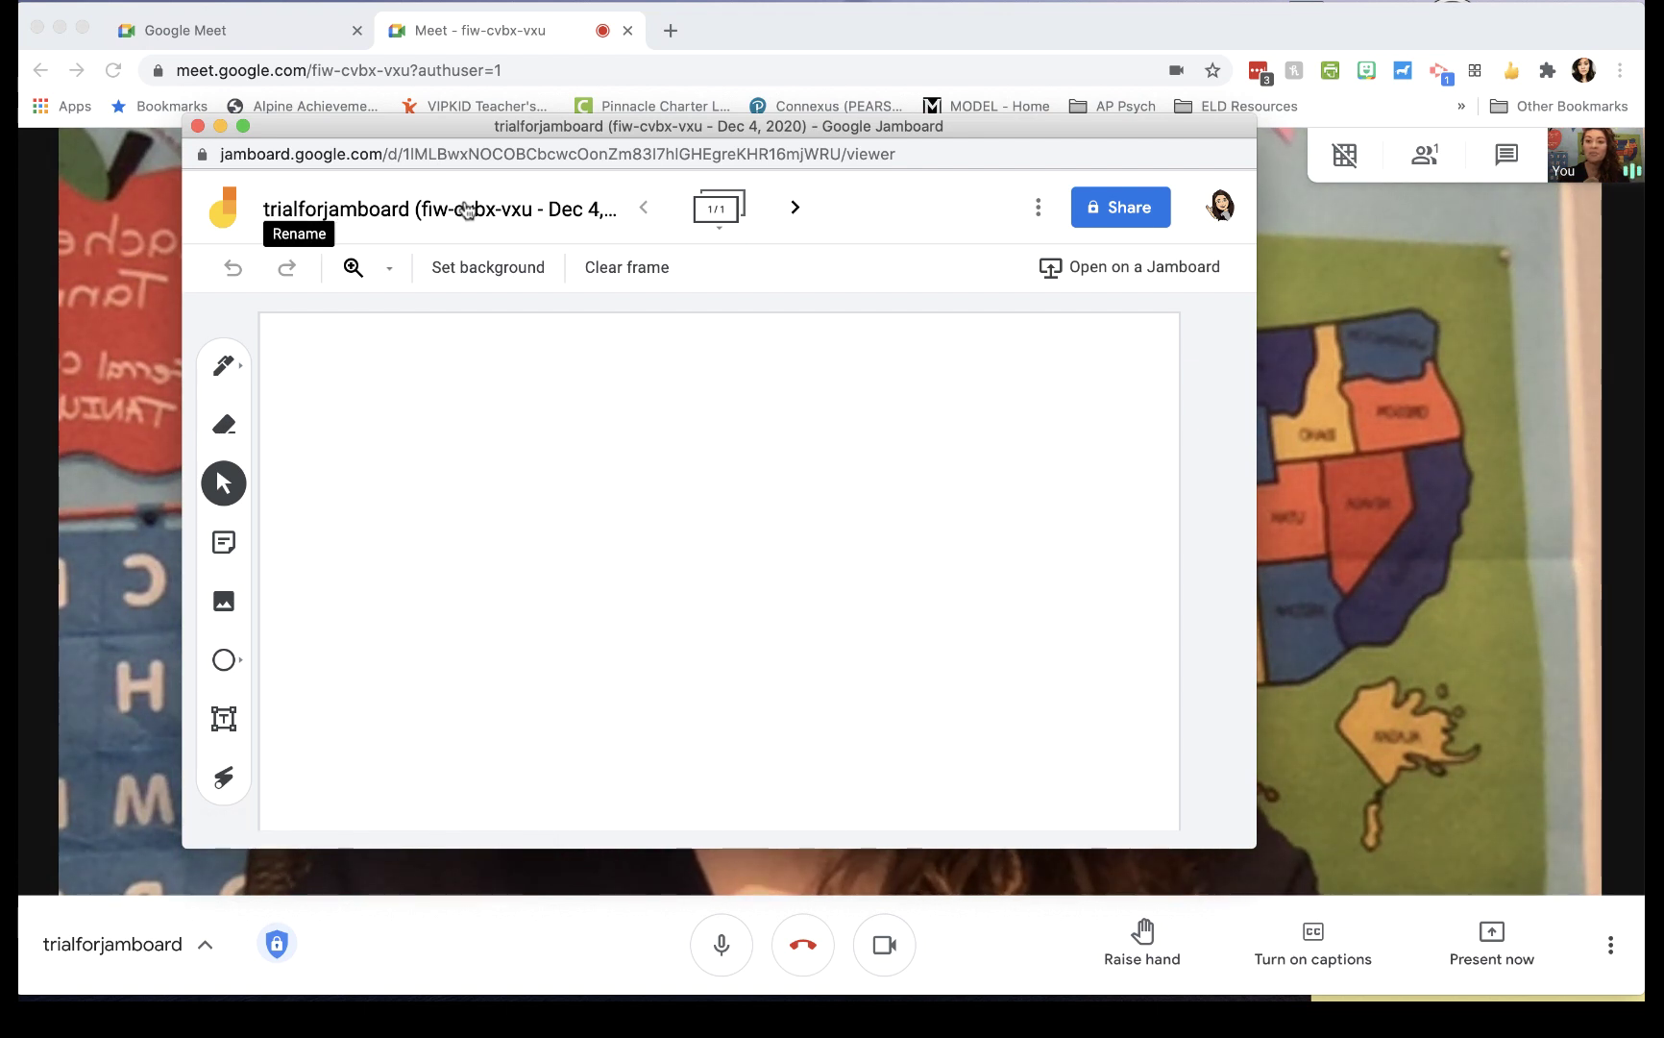
Step: Rename the Jam to "Favorite Foods Dec 4, 2020)"
click(596, 213)
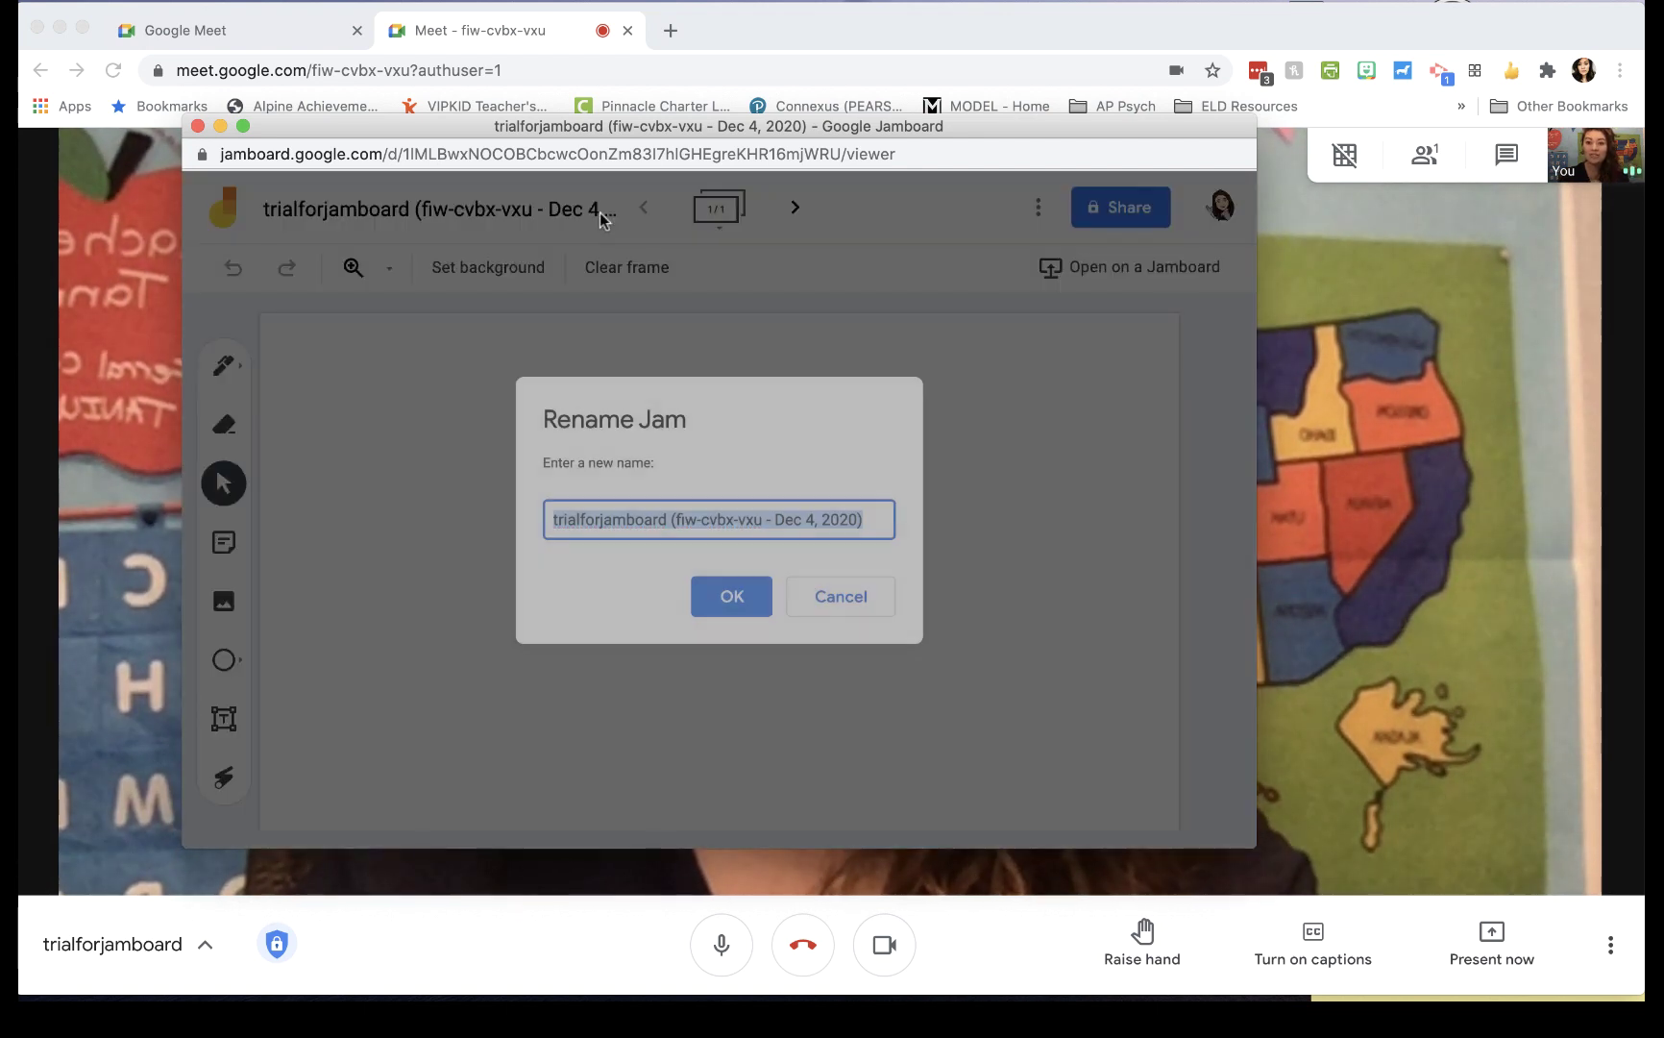
click(782, 533)
drag(775, 520, 532, 516)
key(BackSpace)
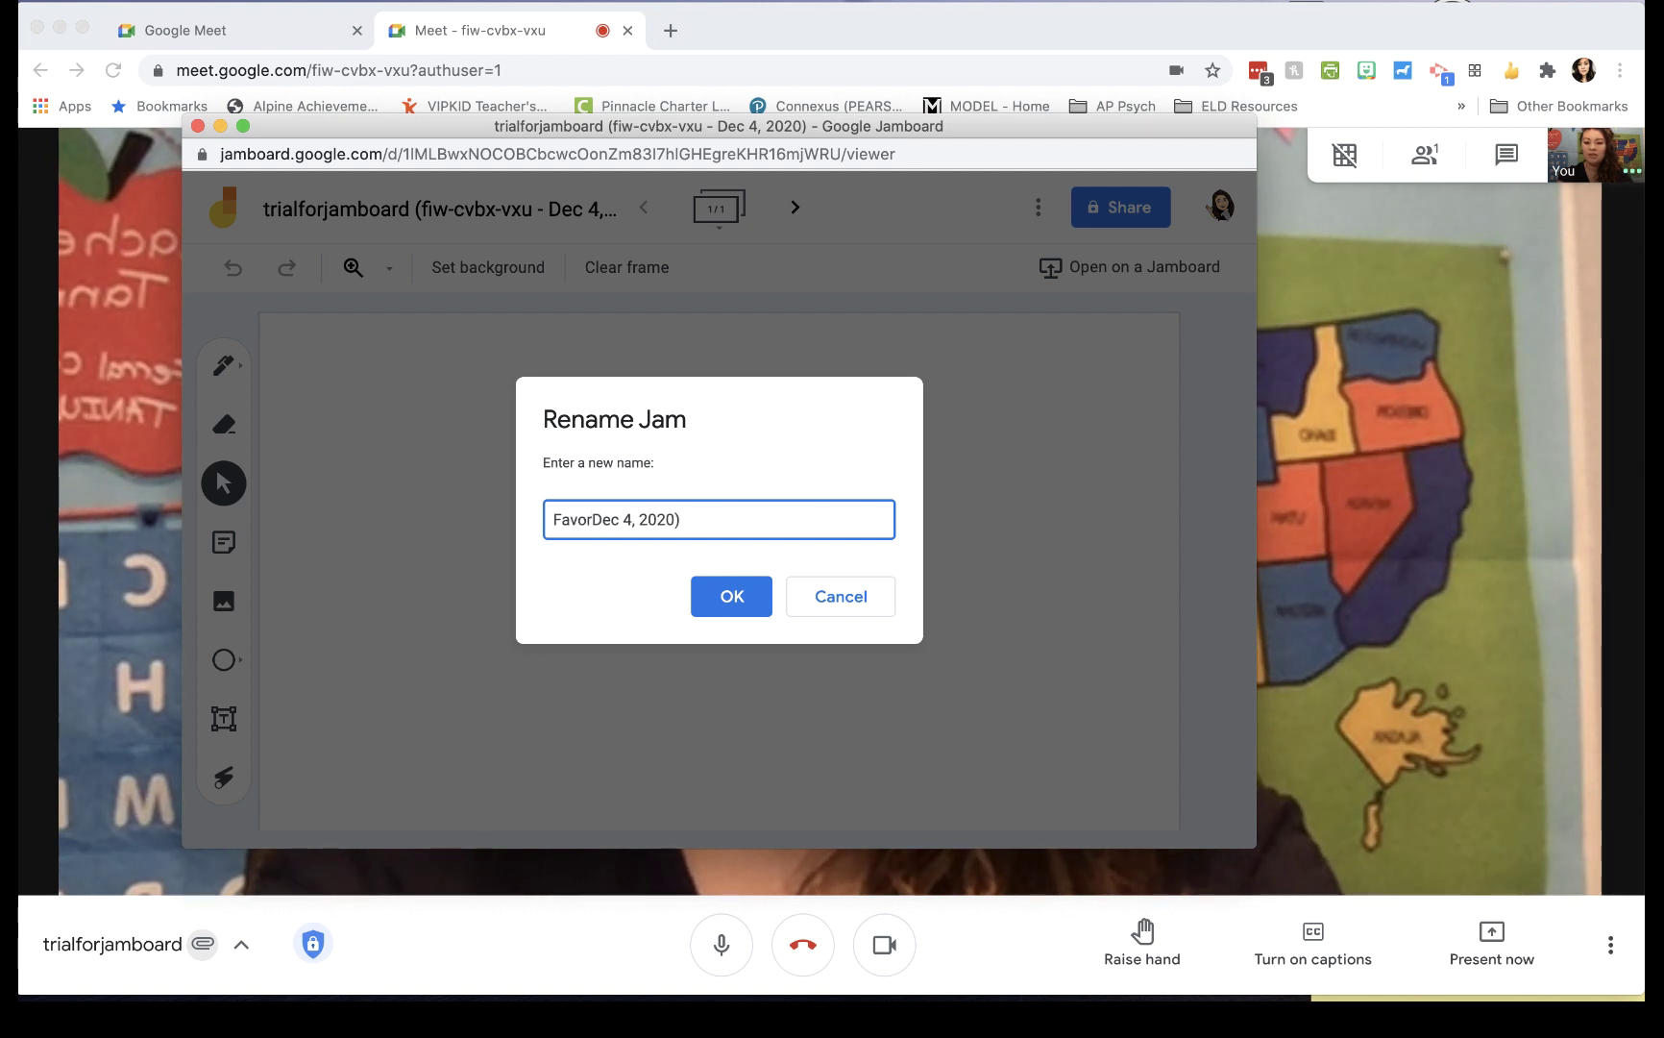
text(Foods)
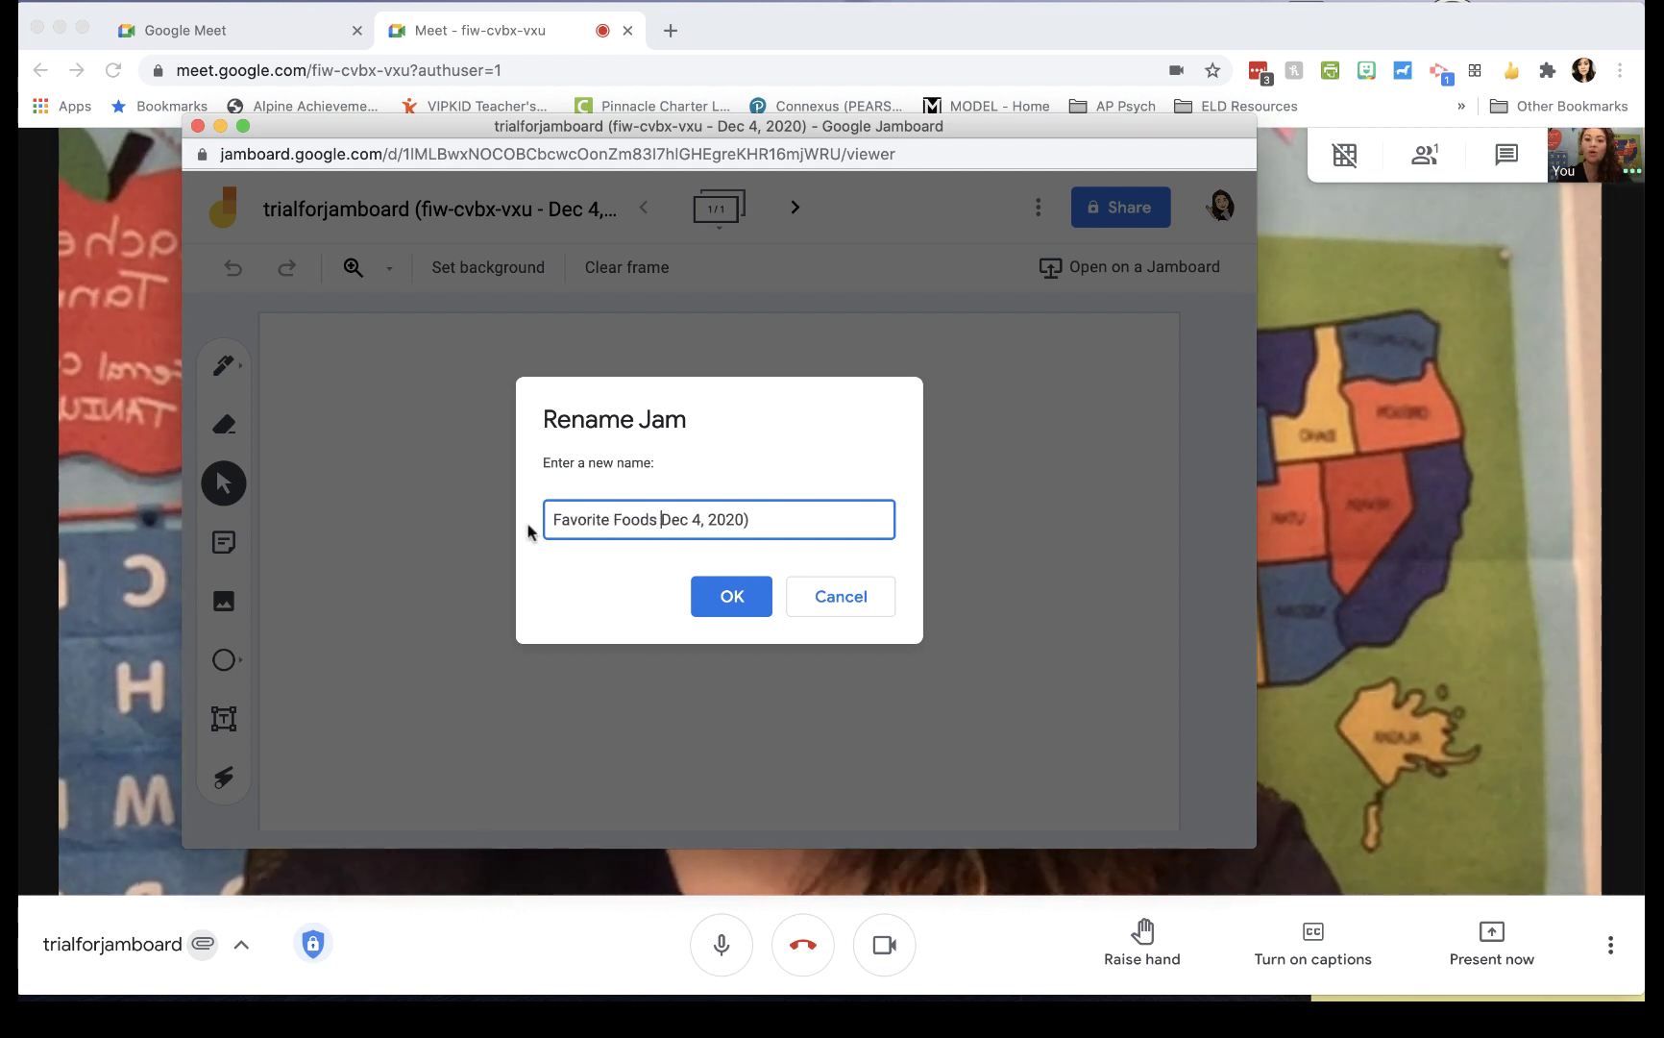
click(716, 596)
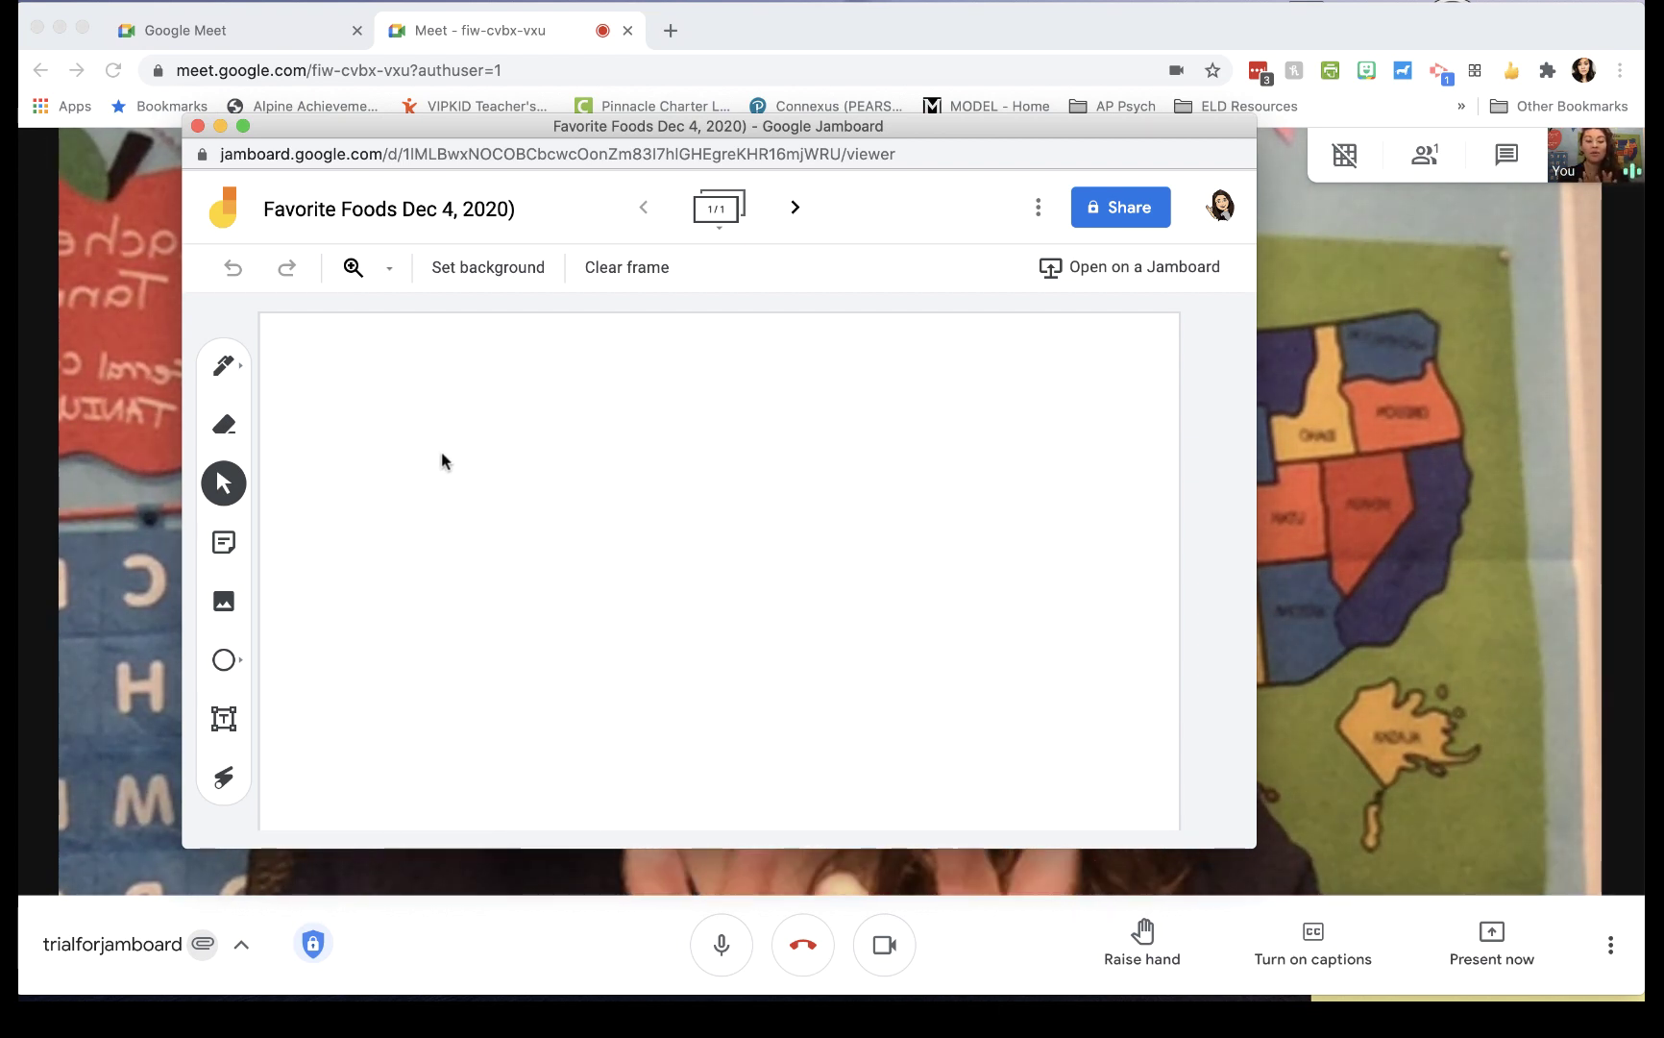
Step: Reposition the Jamboard window and enlarge it to fill most of the screen
drag(535, 123, 454, 65)
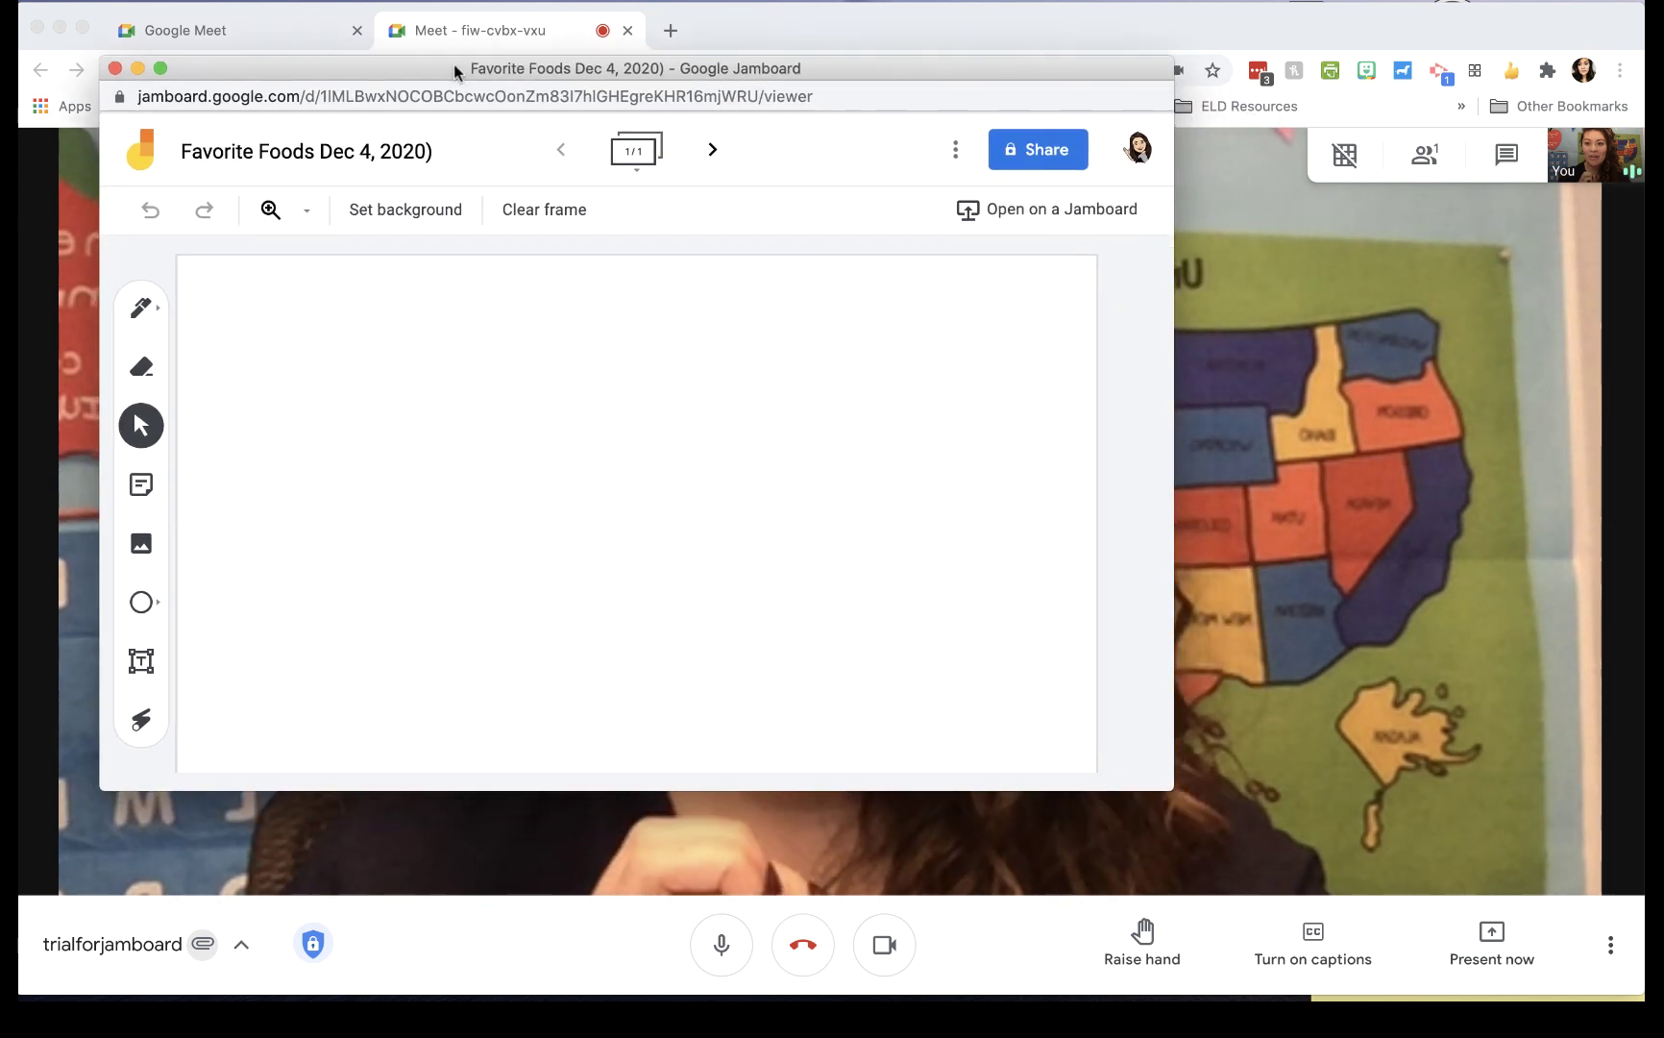
drag(1174, 781, 1581, 1000)
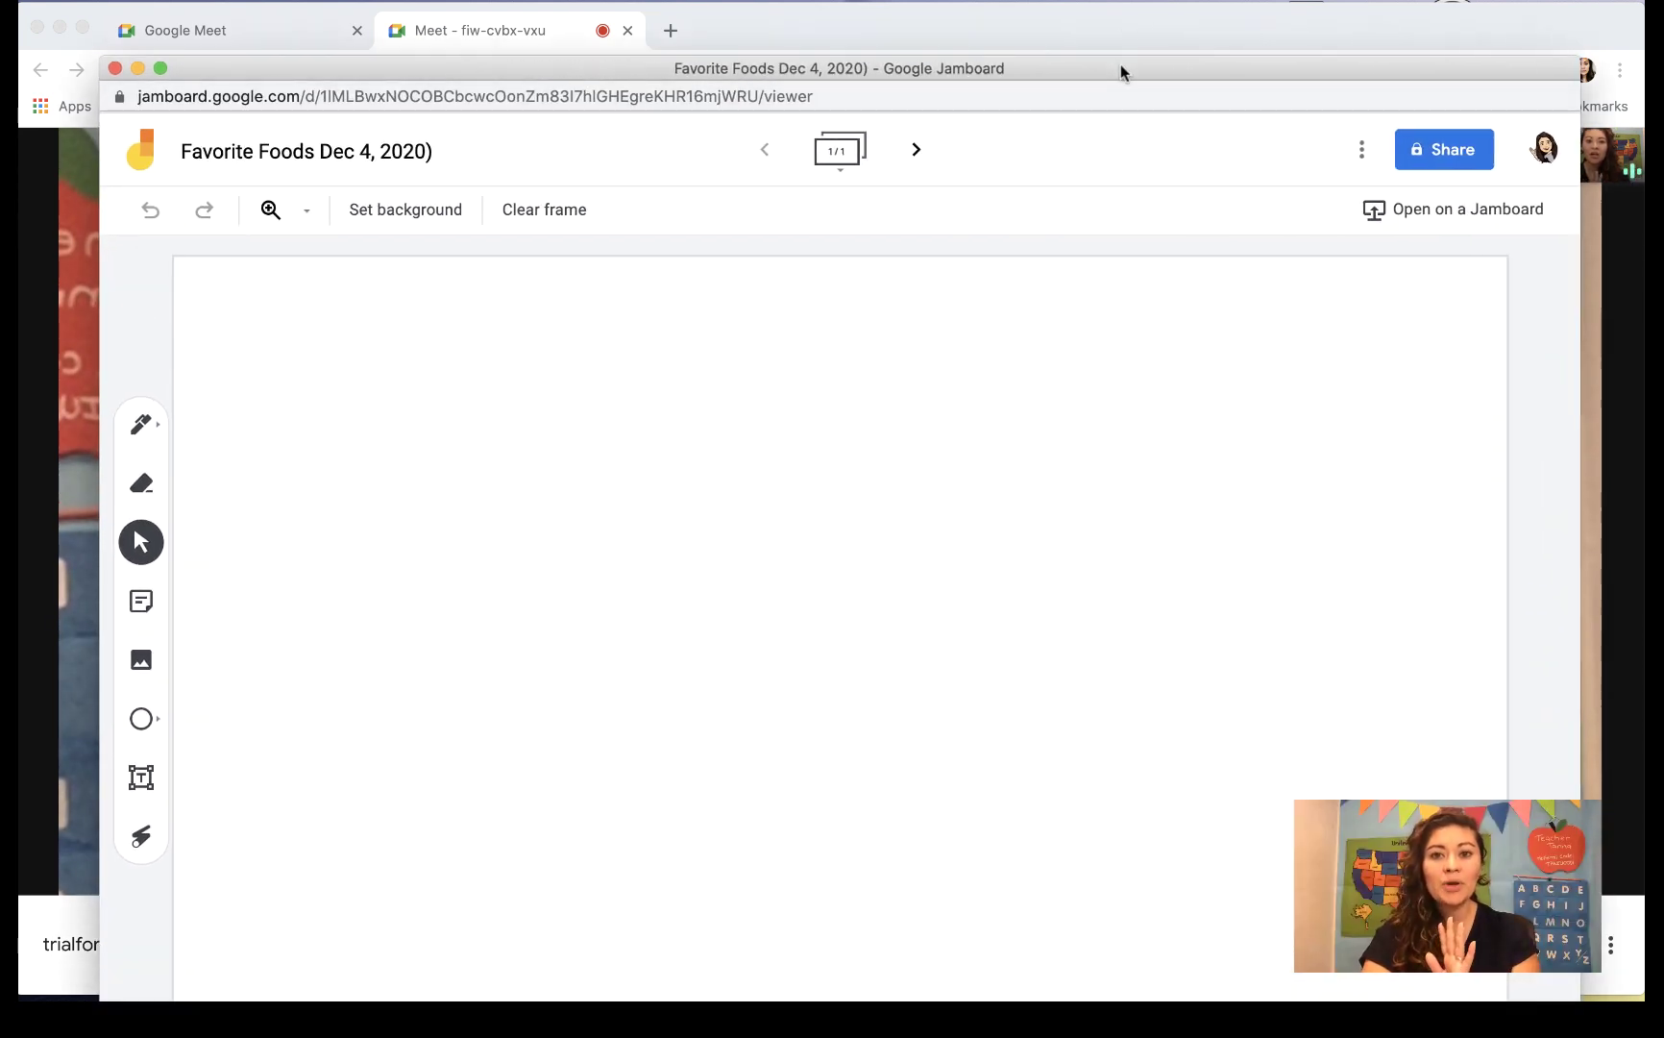
drag(1121, 66, 1121, 49)
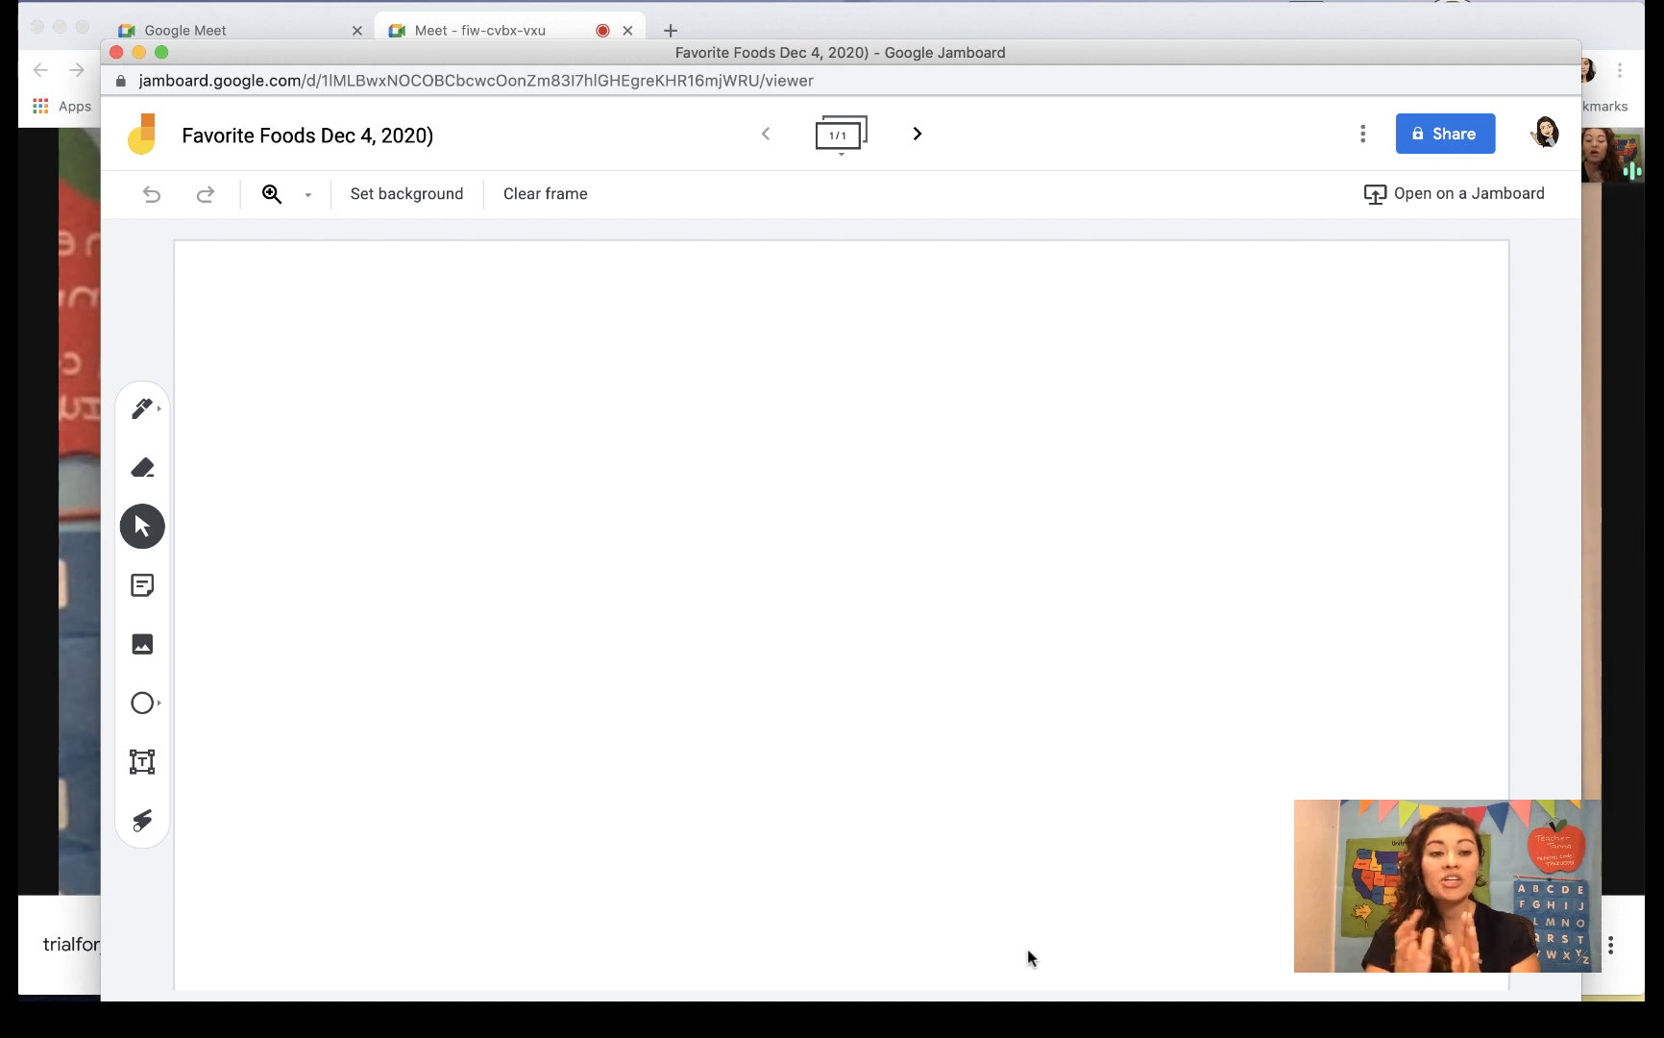
Step: Return to the meeting and open the Jam through the link shared in its chat
click(66, 226)
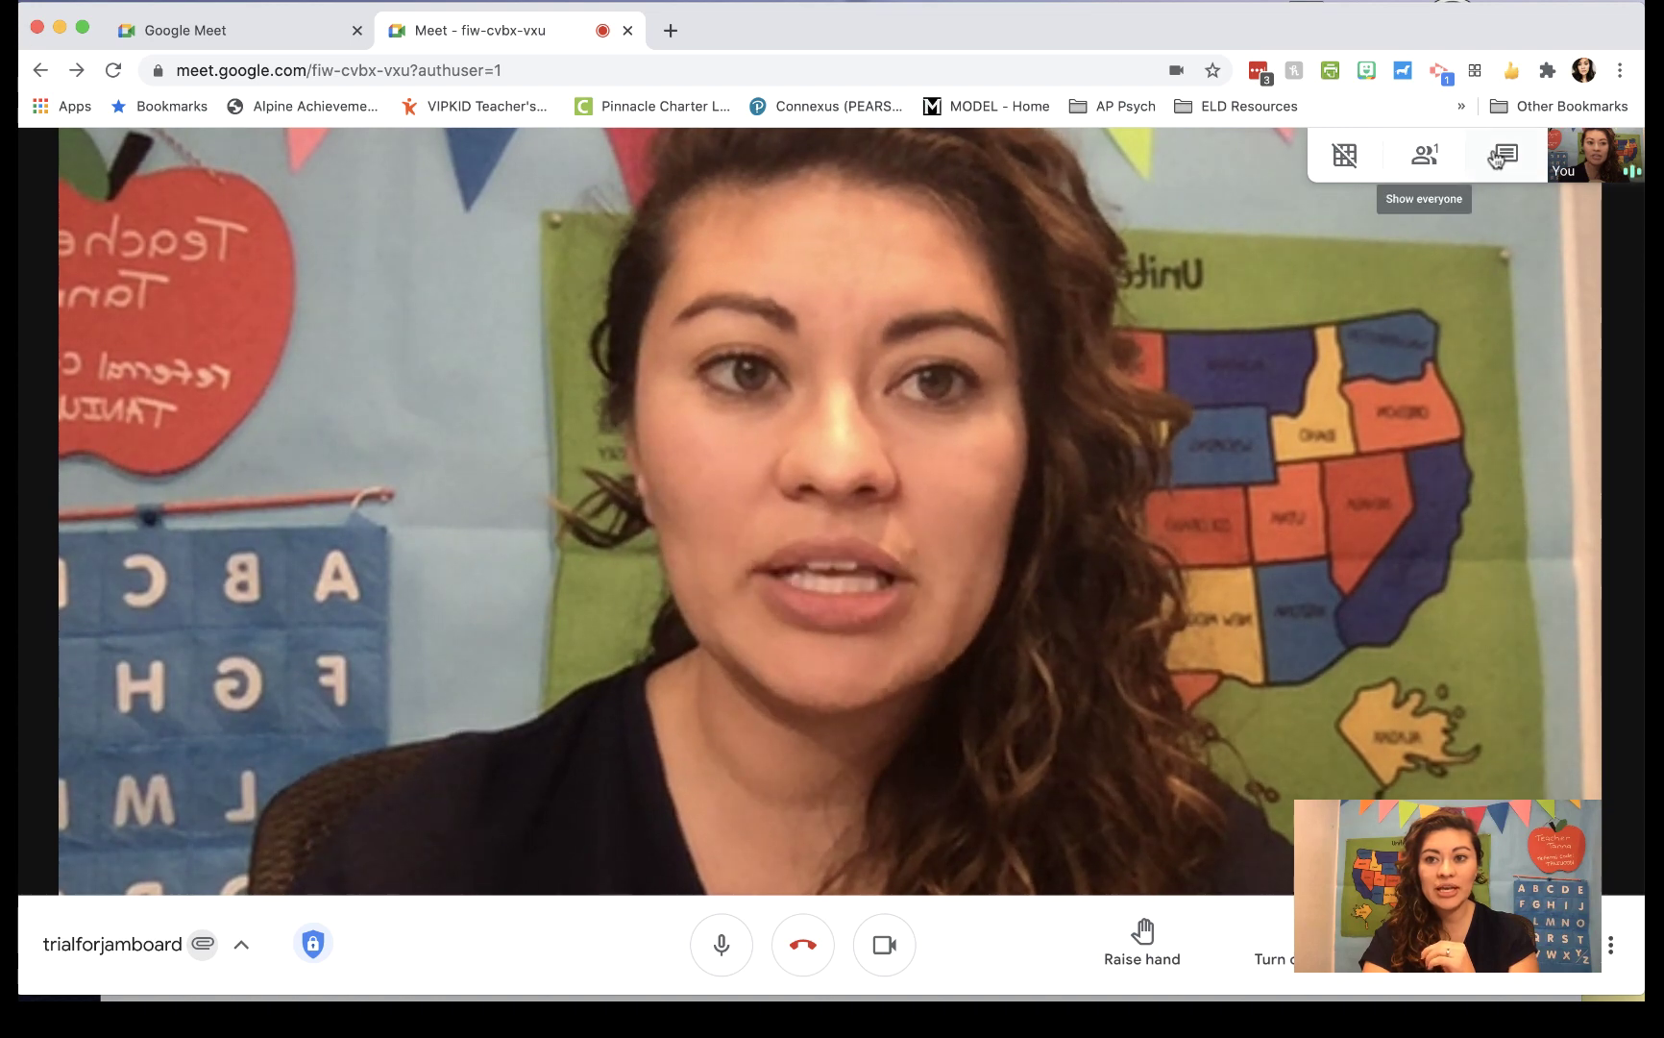
click(1502, 156)
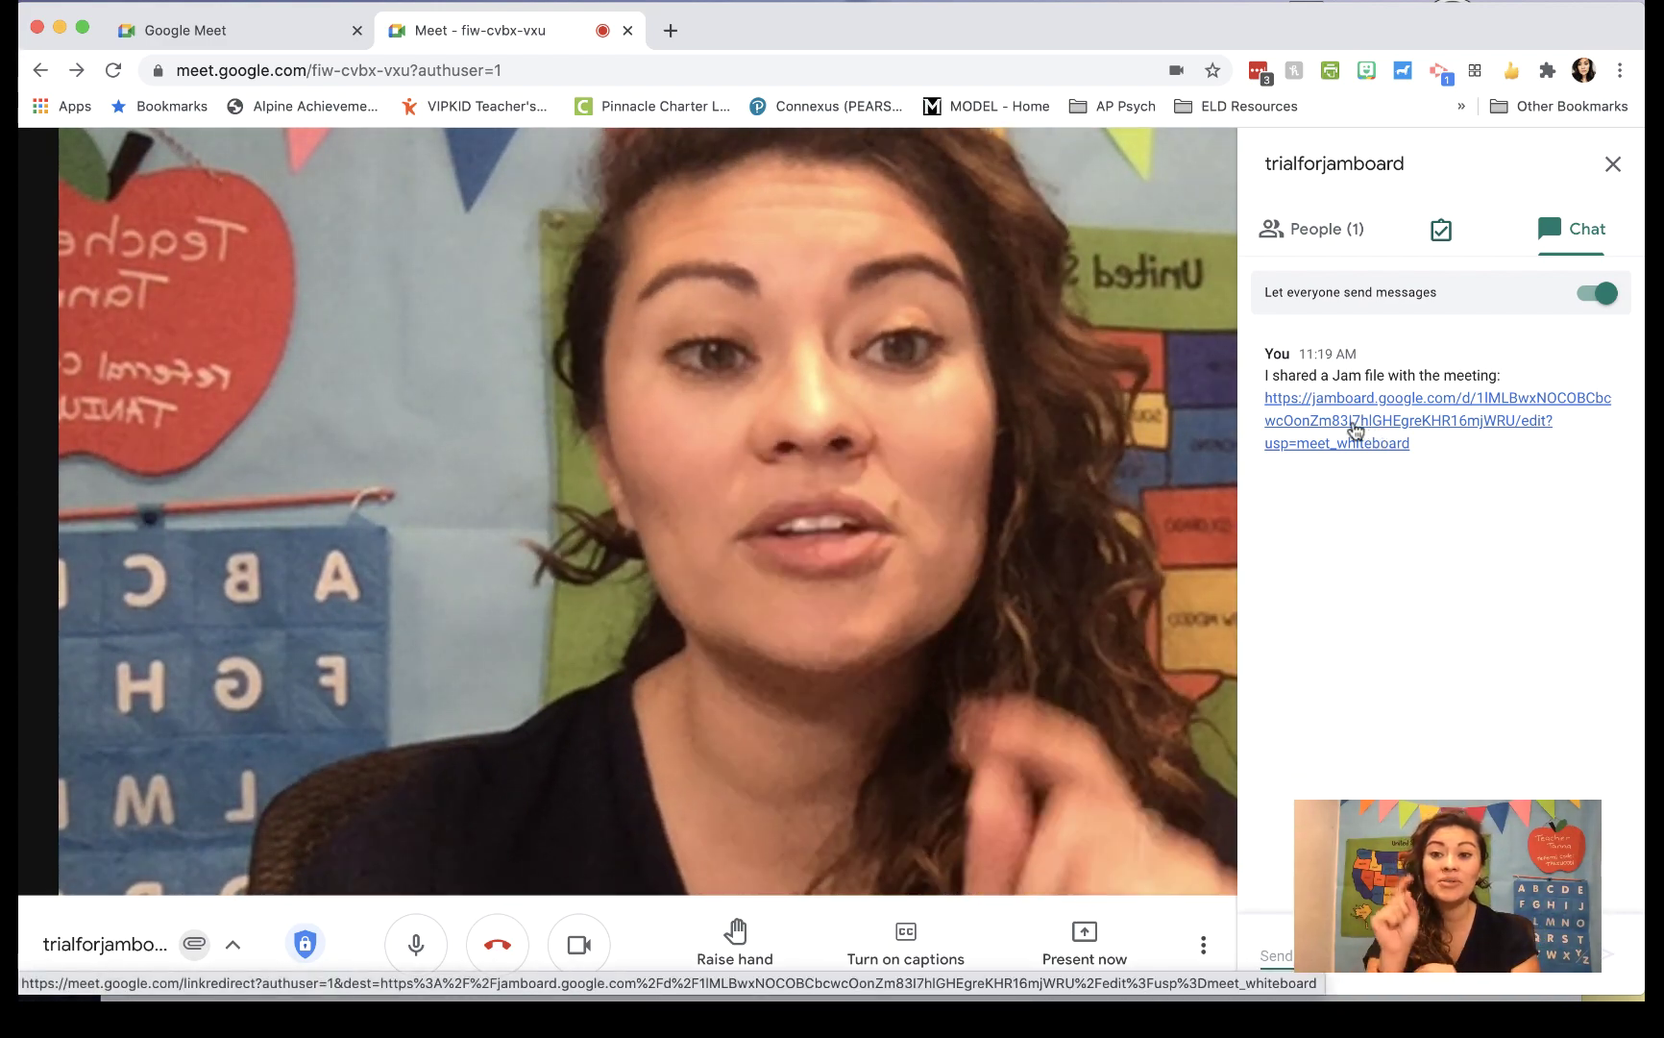
click(1355, 429)
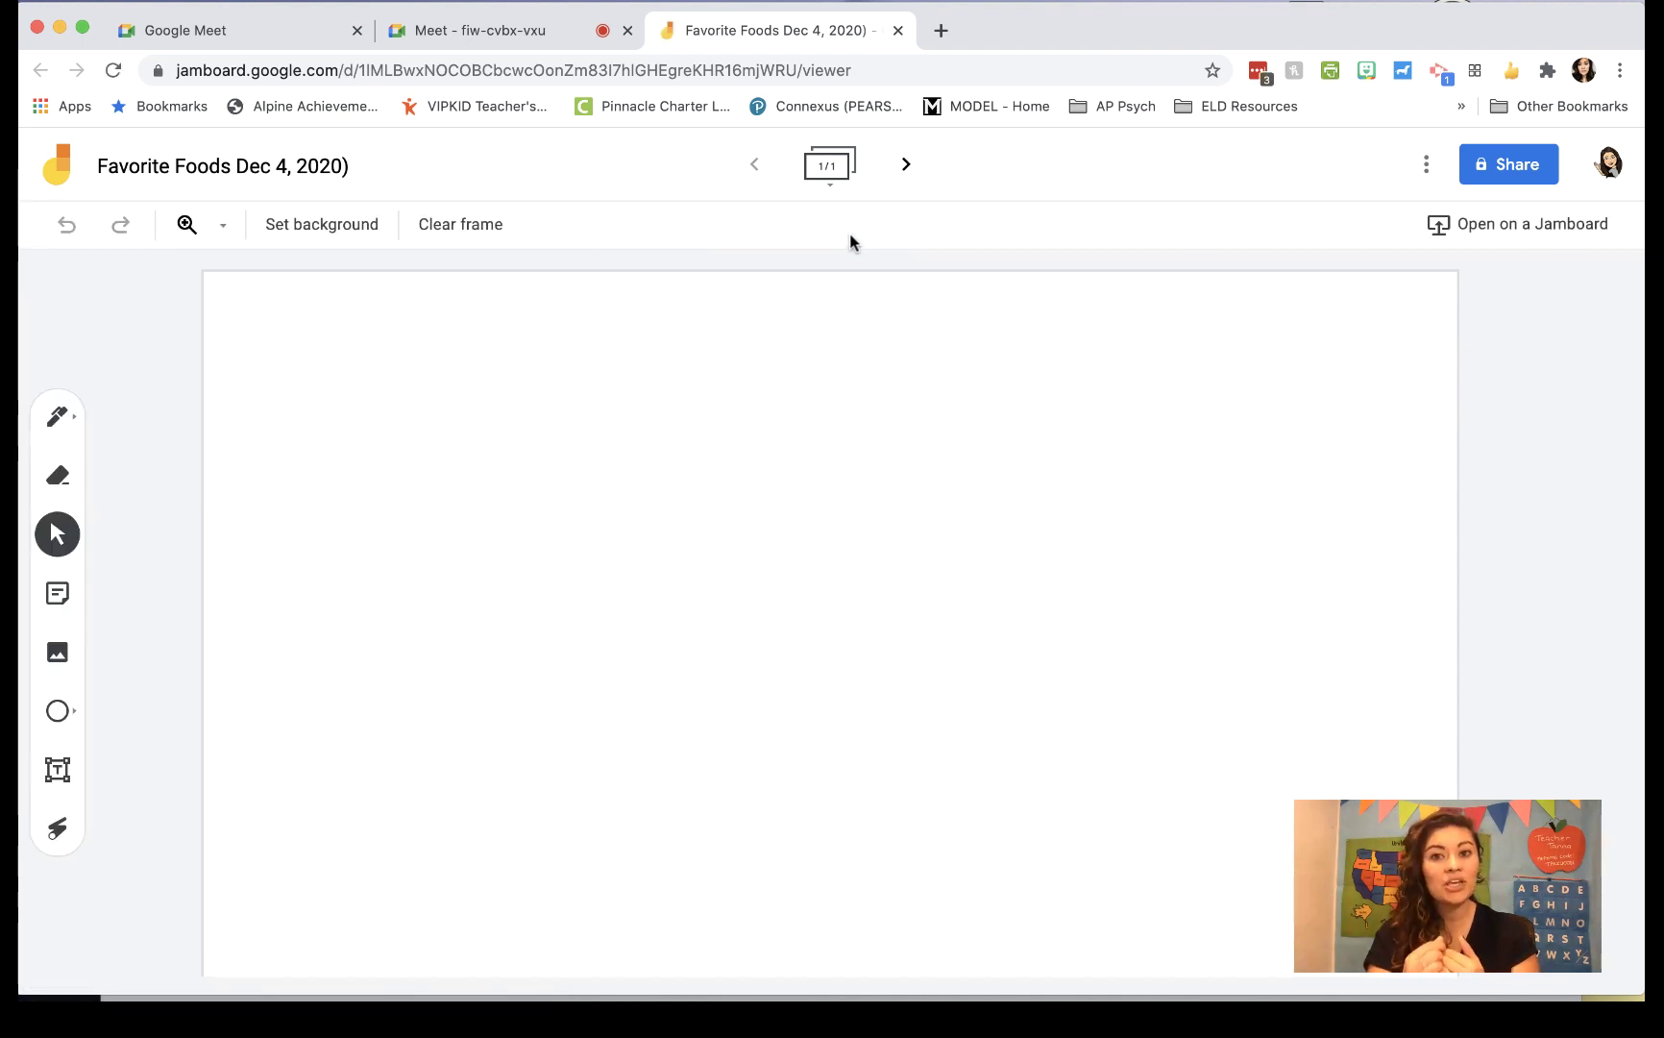
Step: Share the Jam so that anyone with the link has Editor access
click(1543, 171)
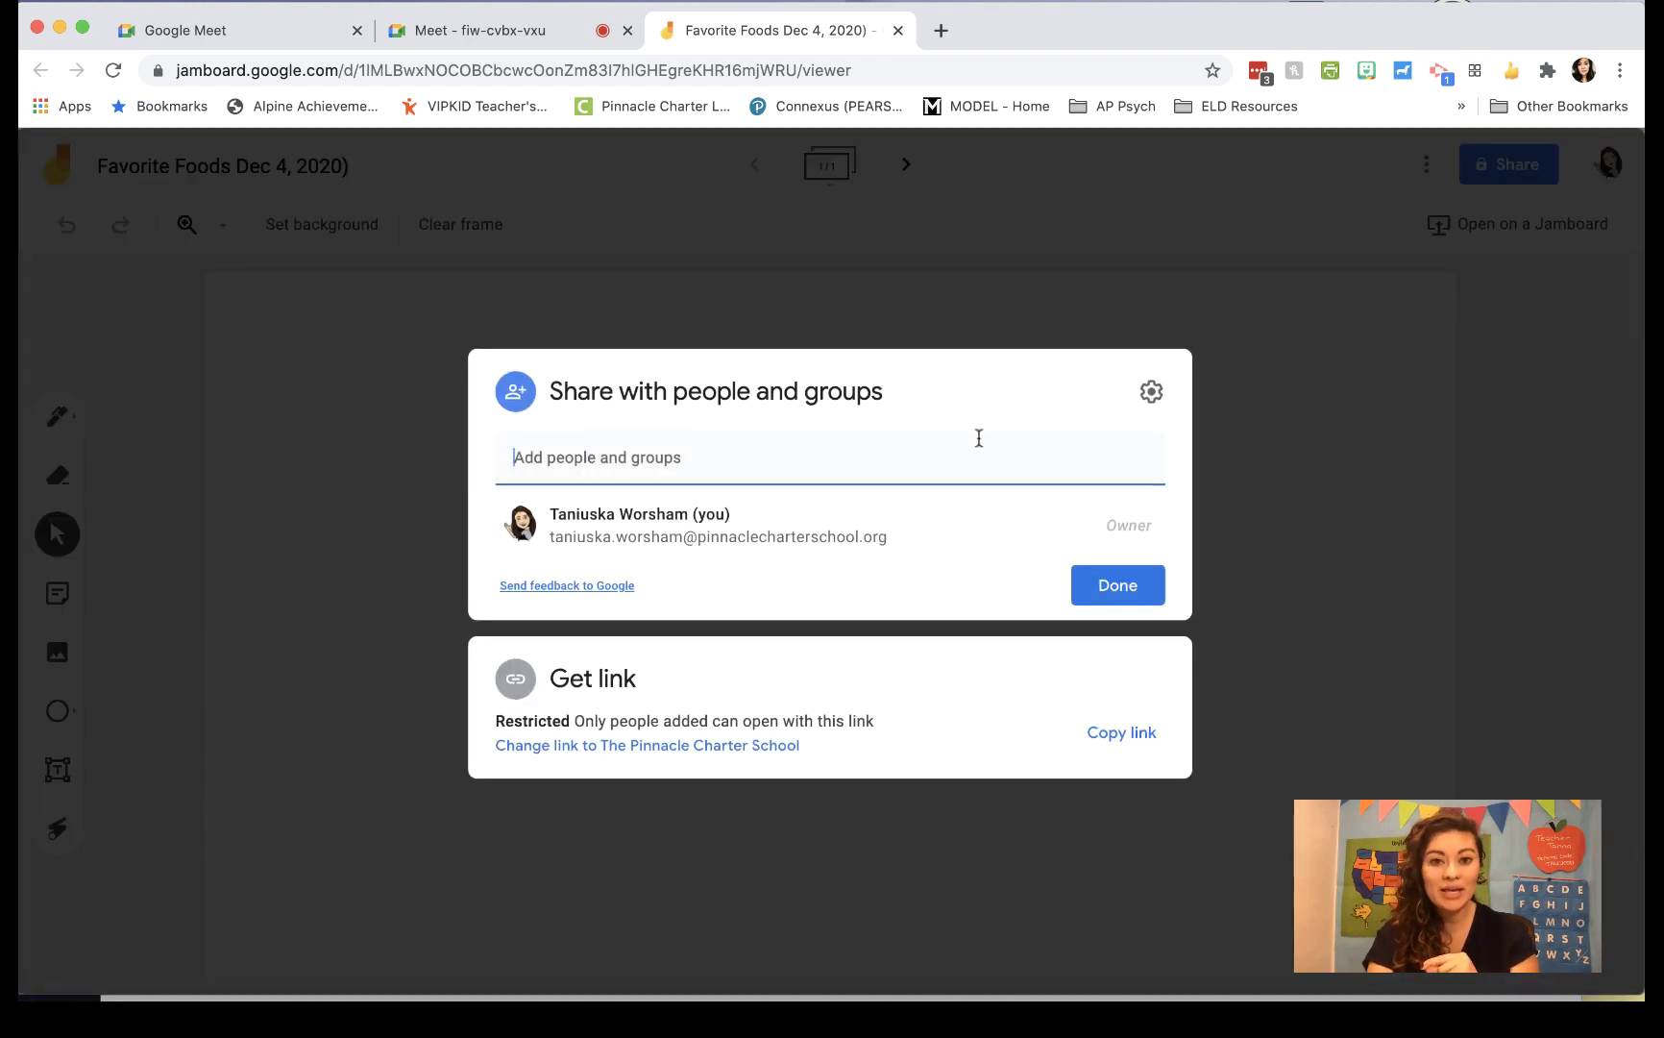
click(762, 749)
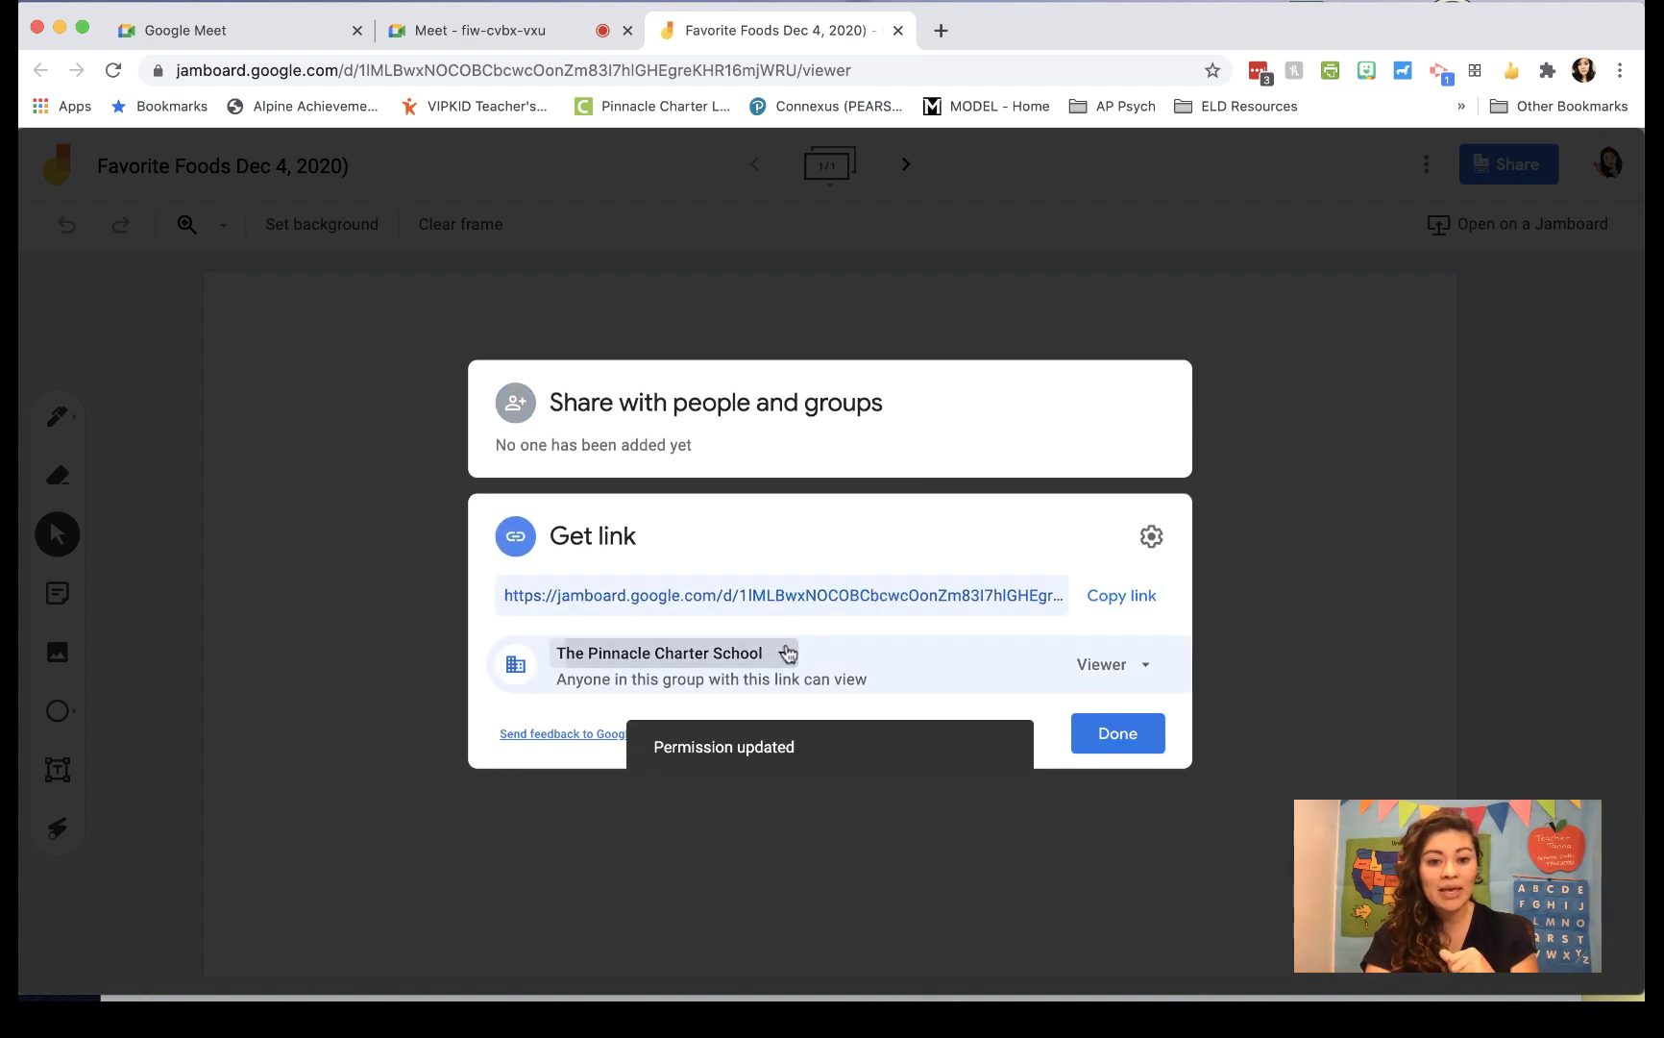
click(786, 653)
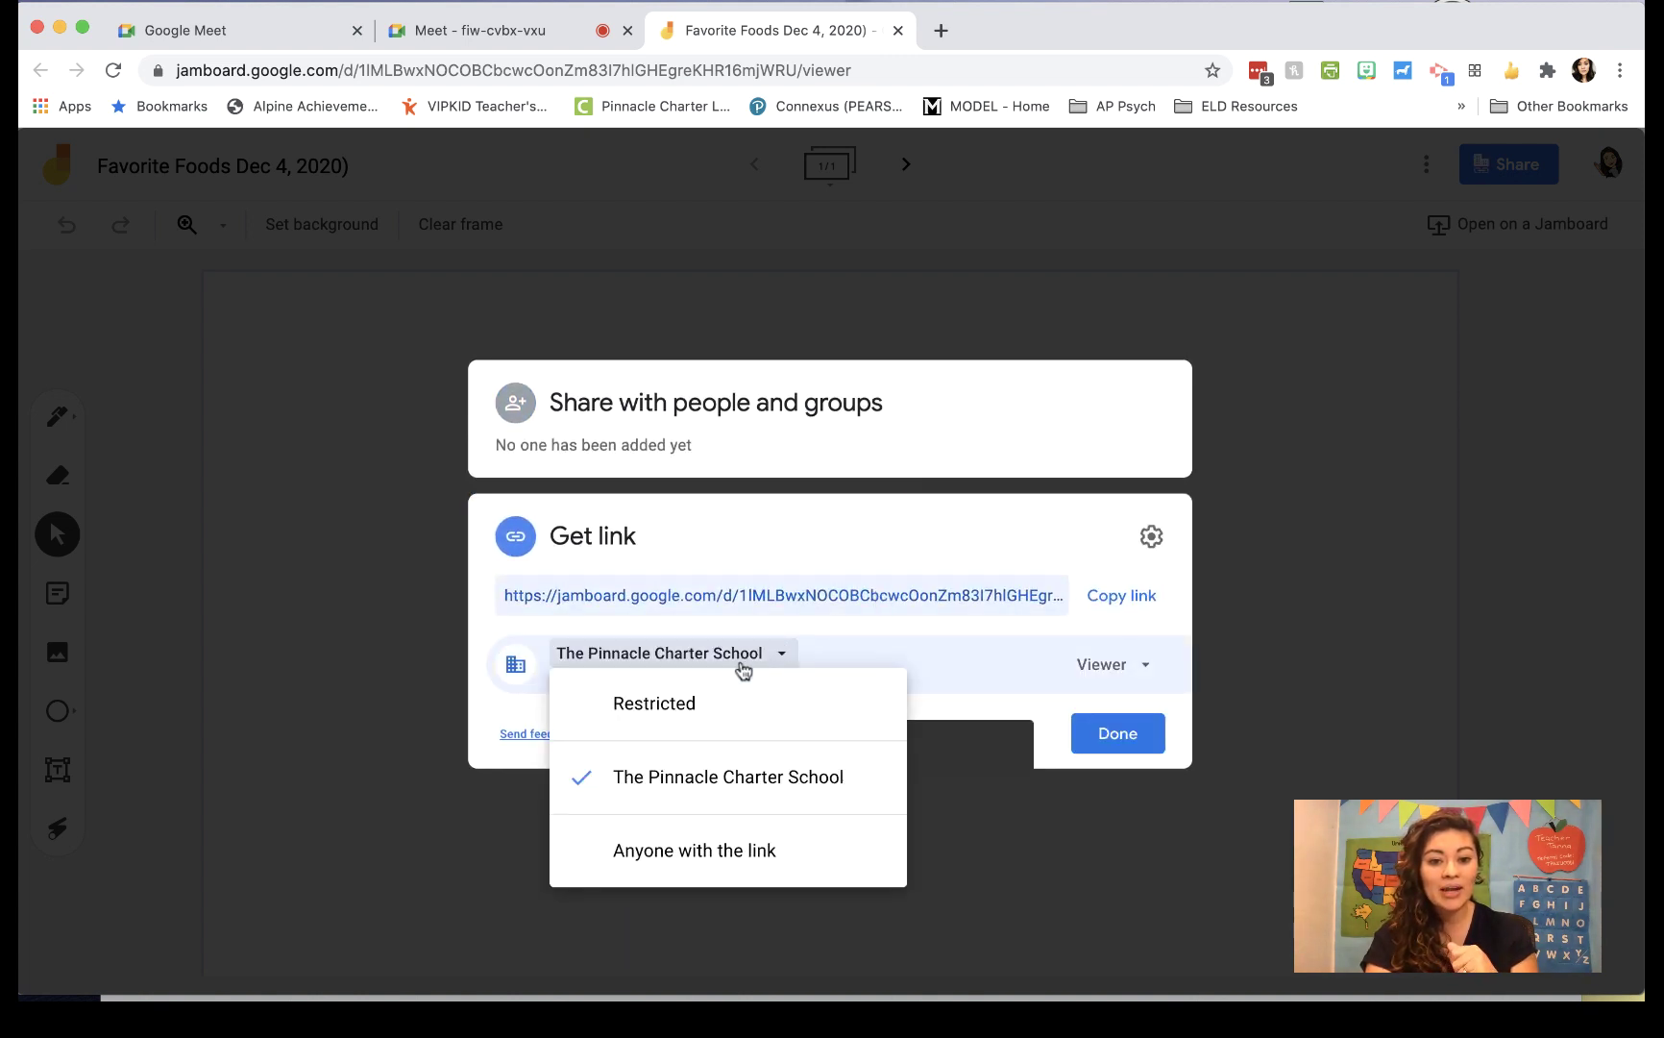
click(707, 851)
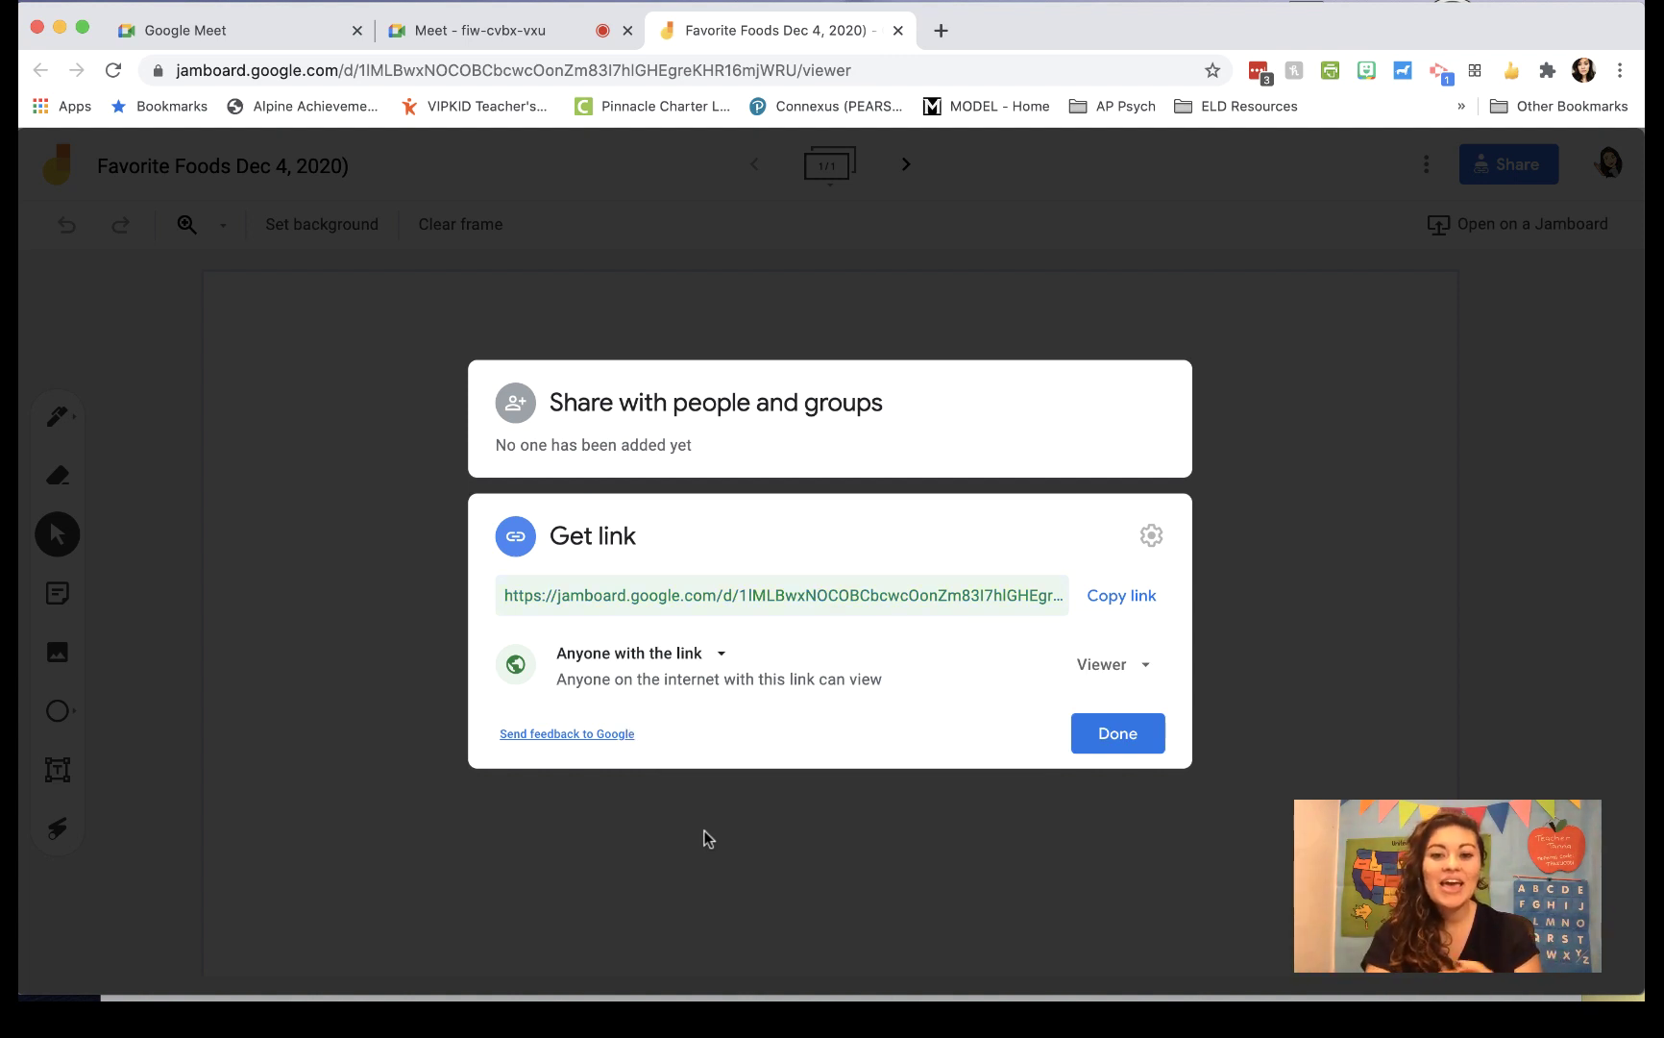
click(1106, 674)
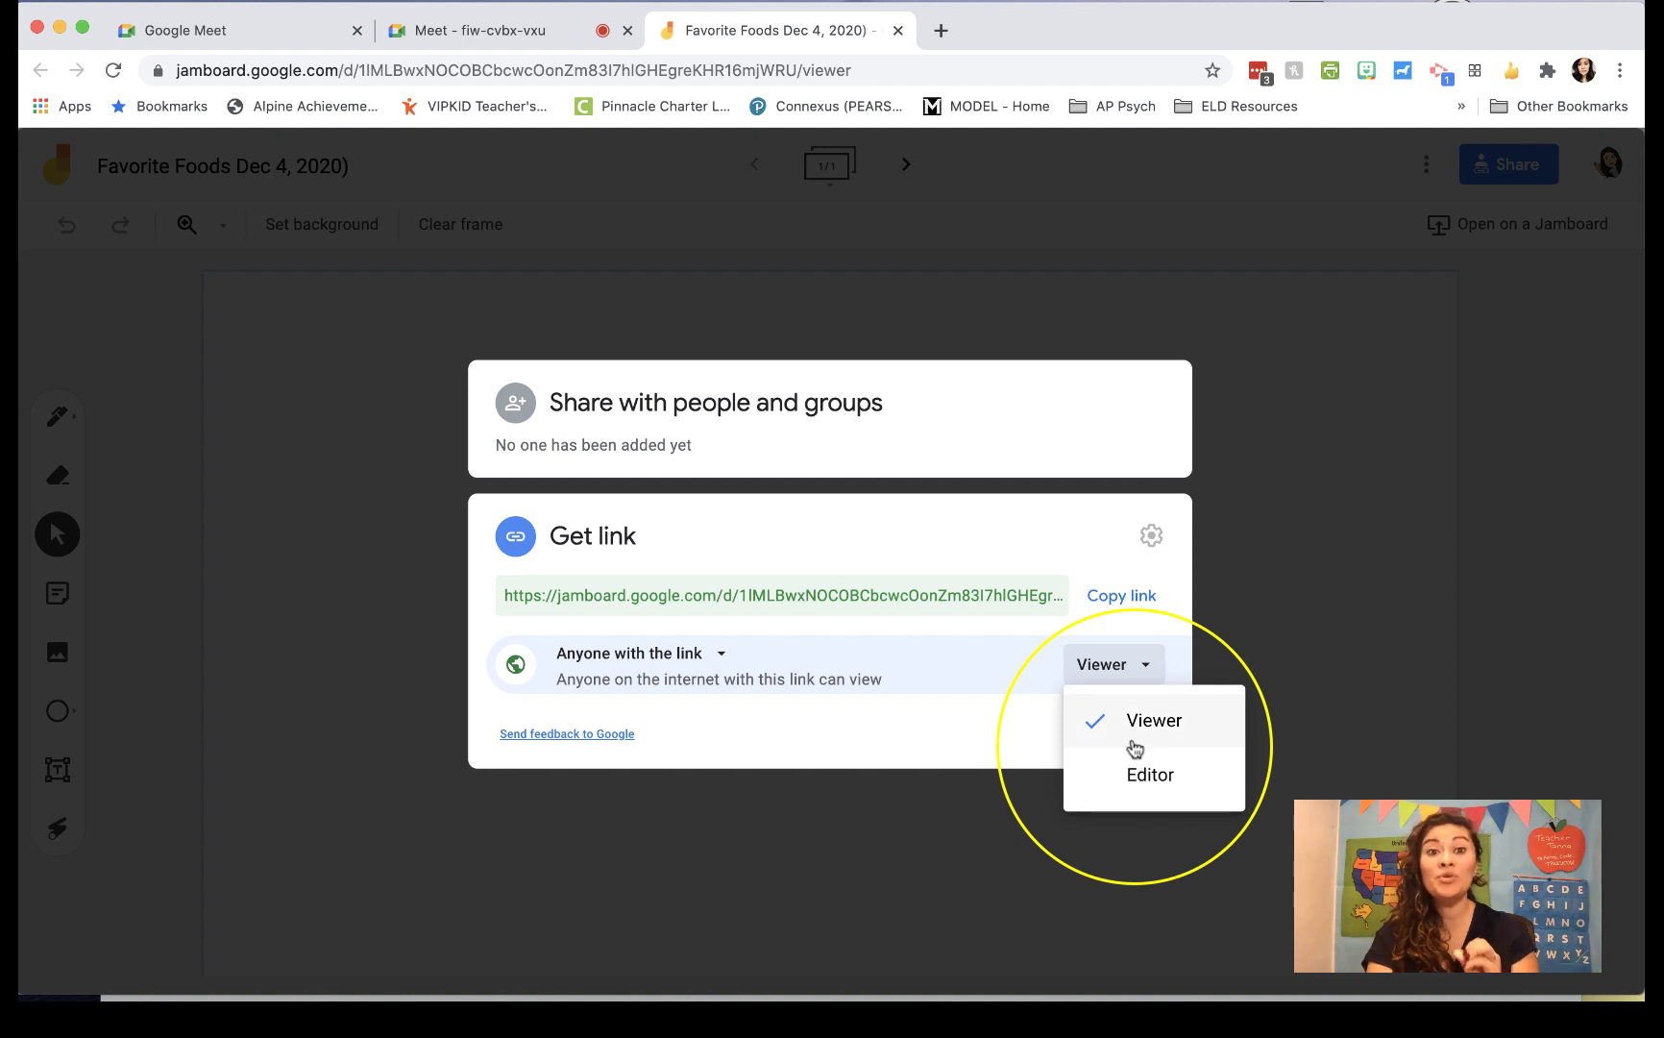
click(1145, 790)
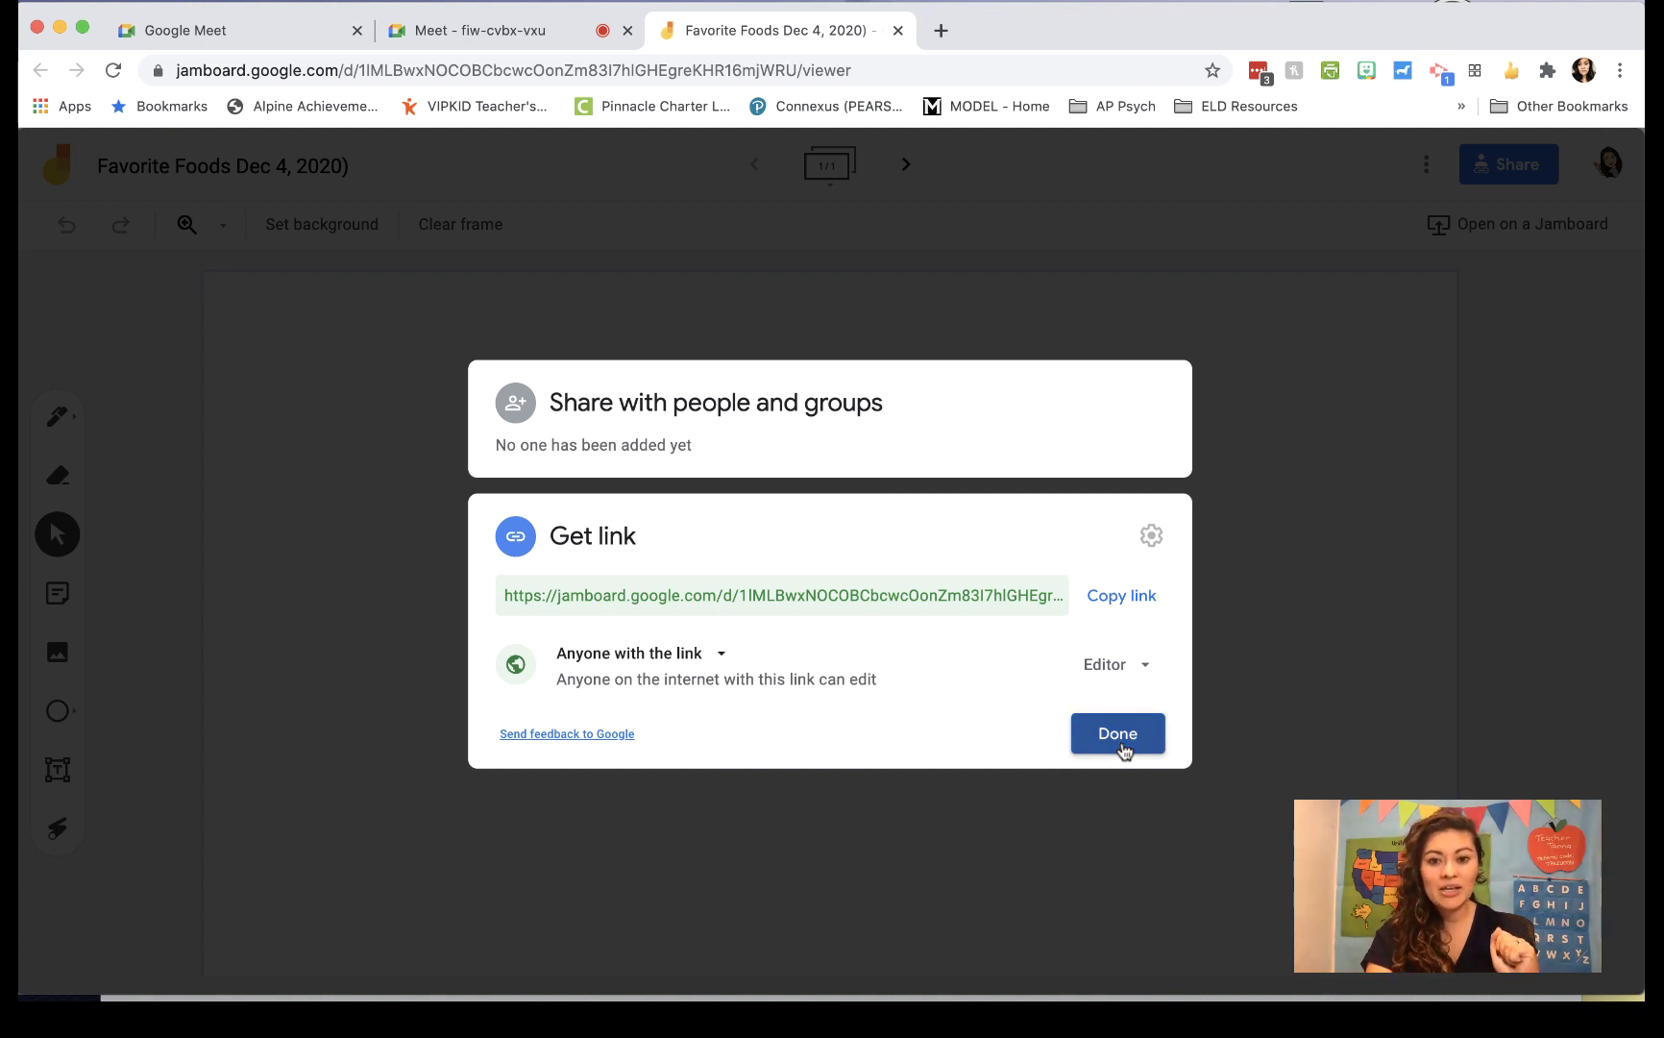
click(1118, 735)
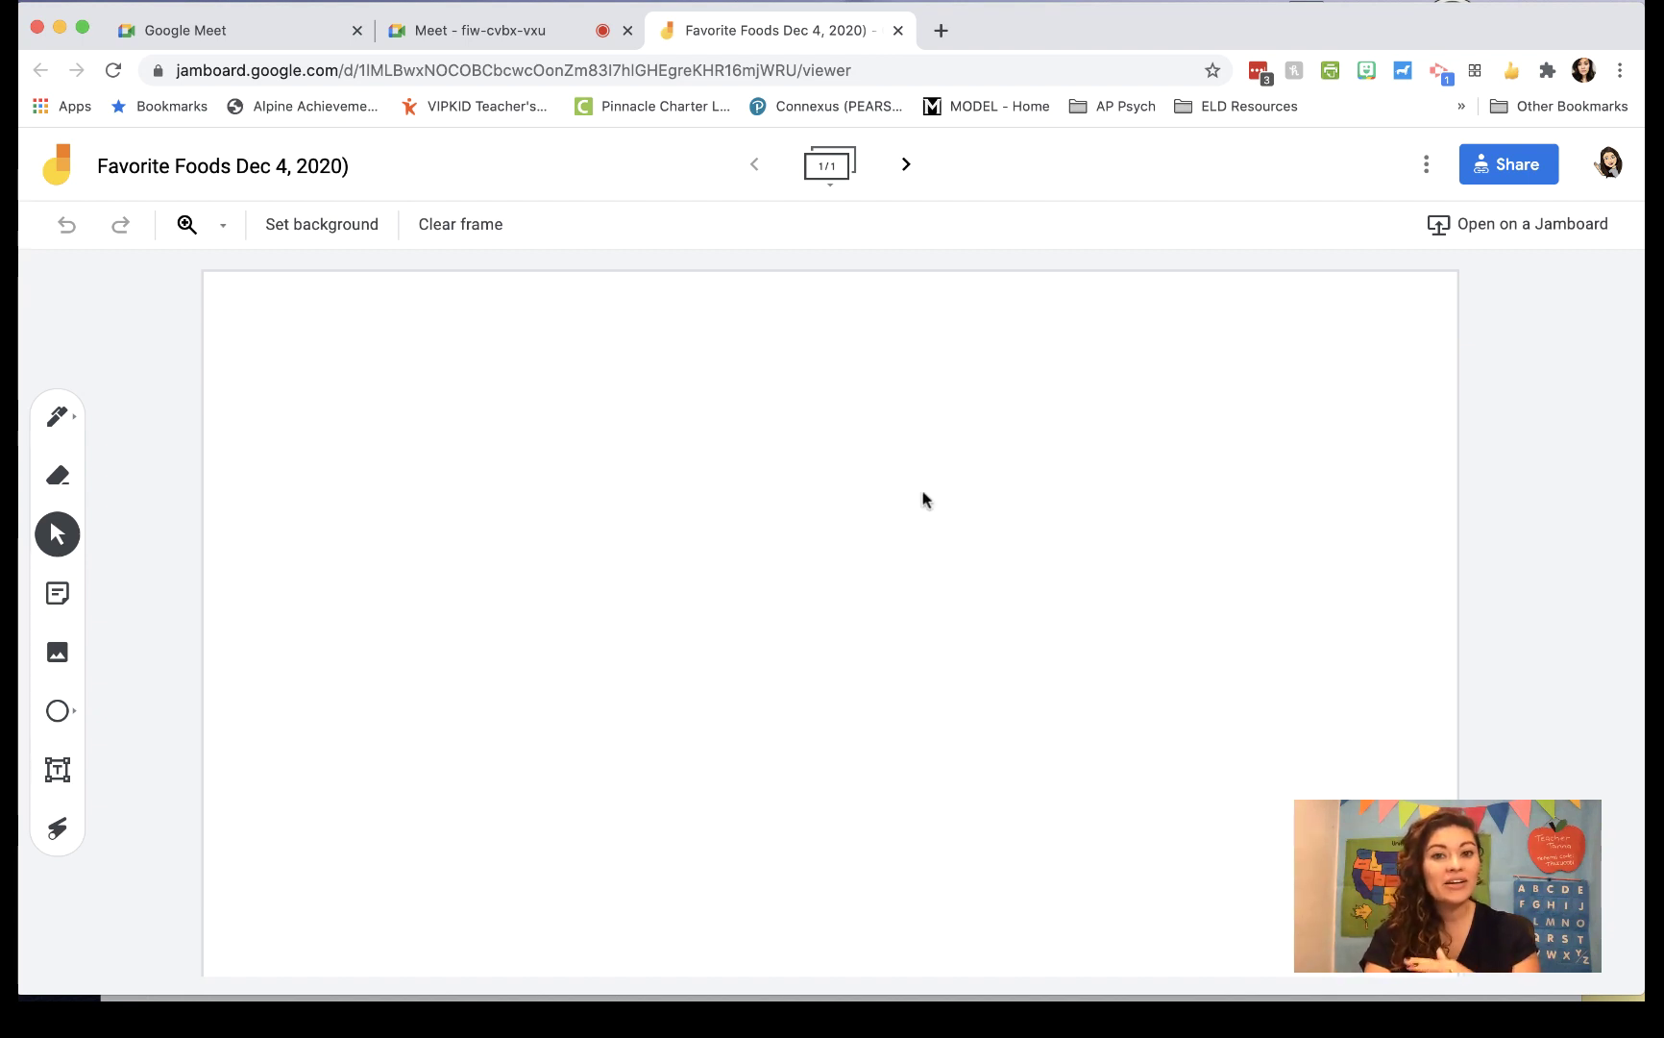
Step: Show the frame overview, add a second frame after the first and delete it again
click(829, 189)
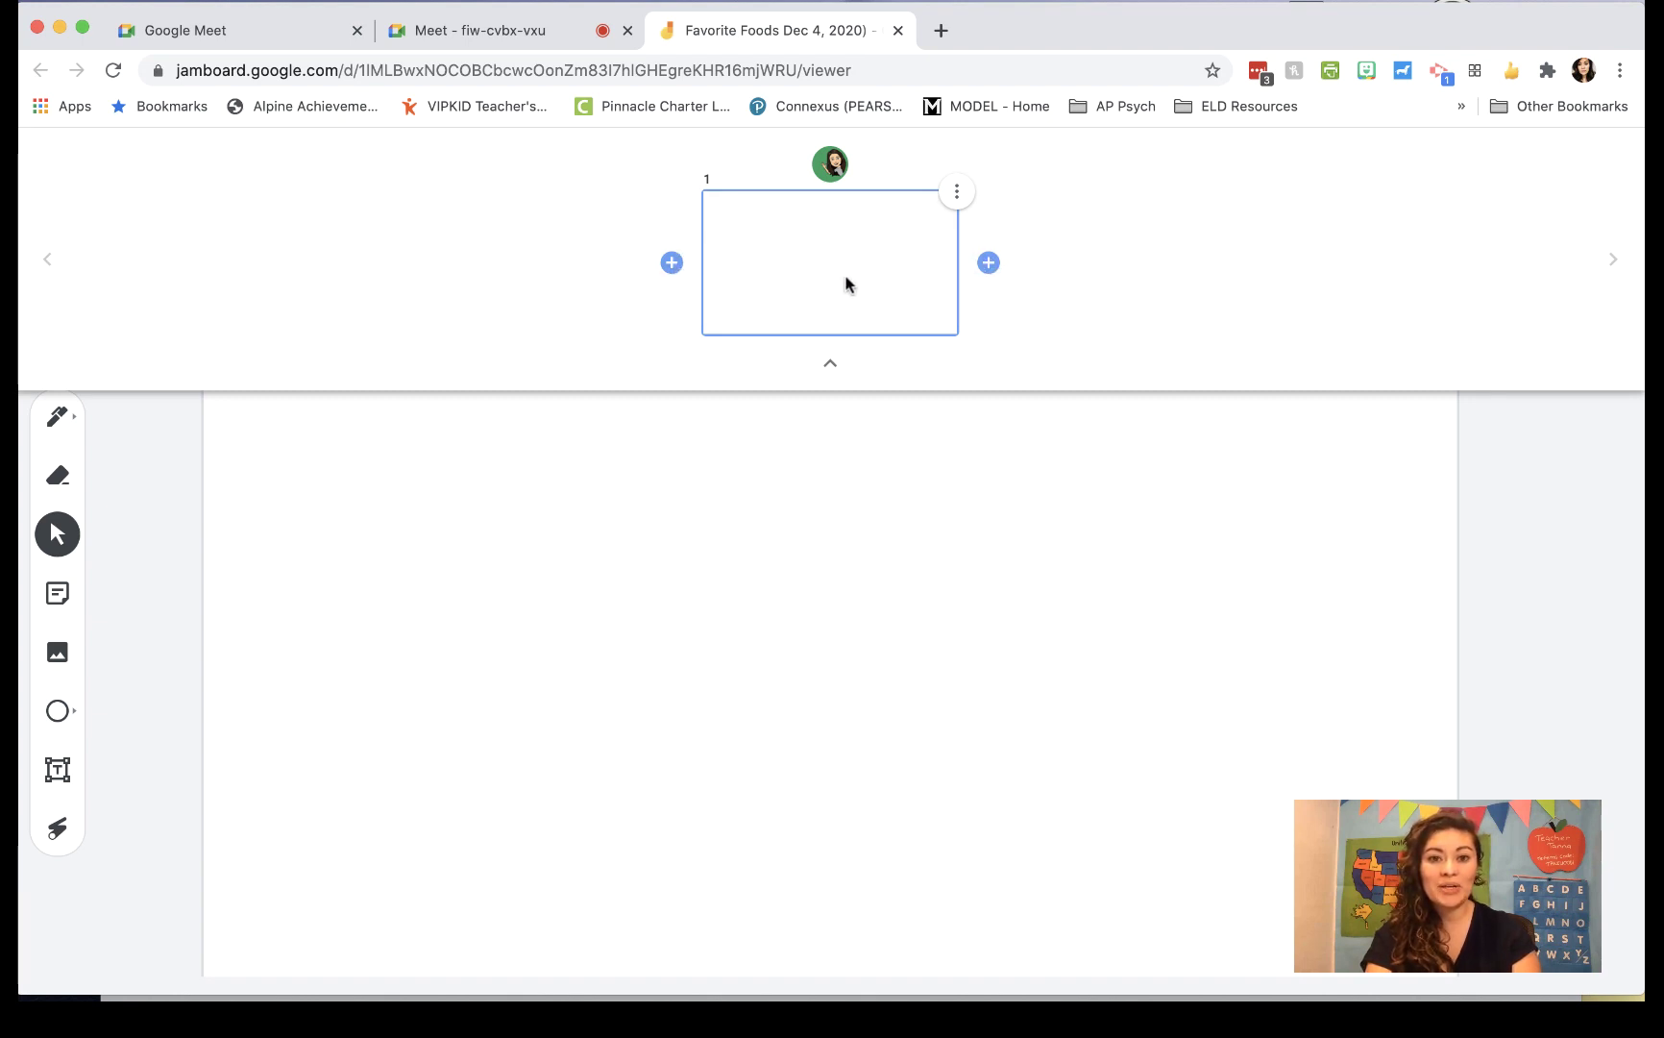
click(958, 194)
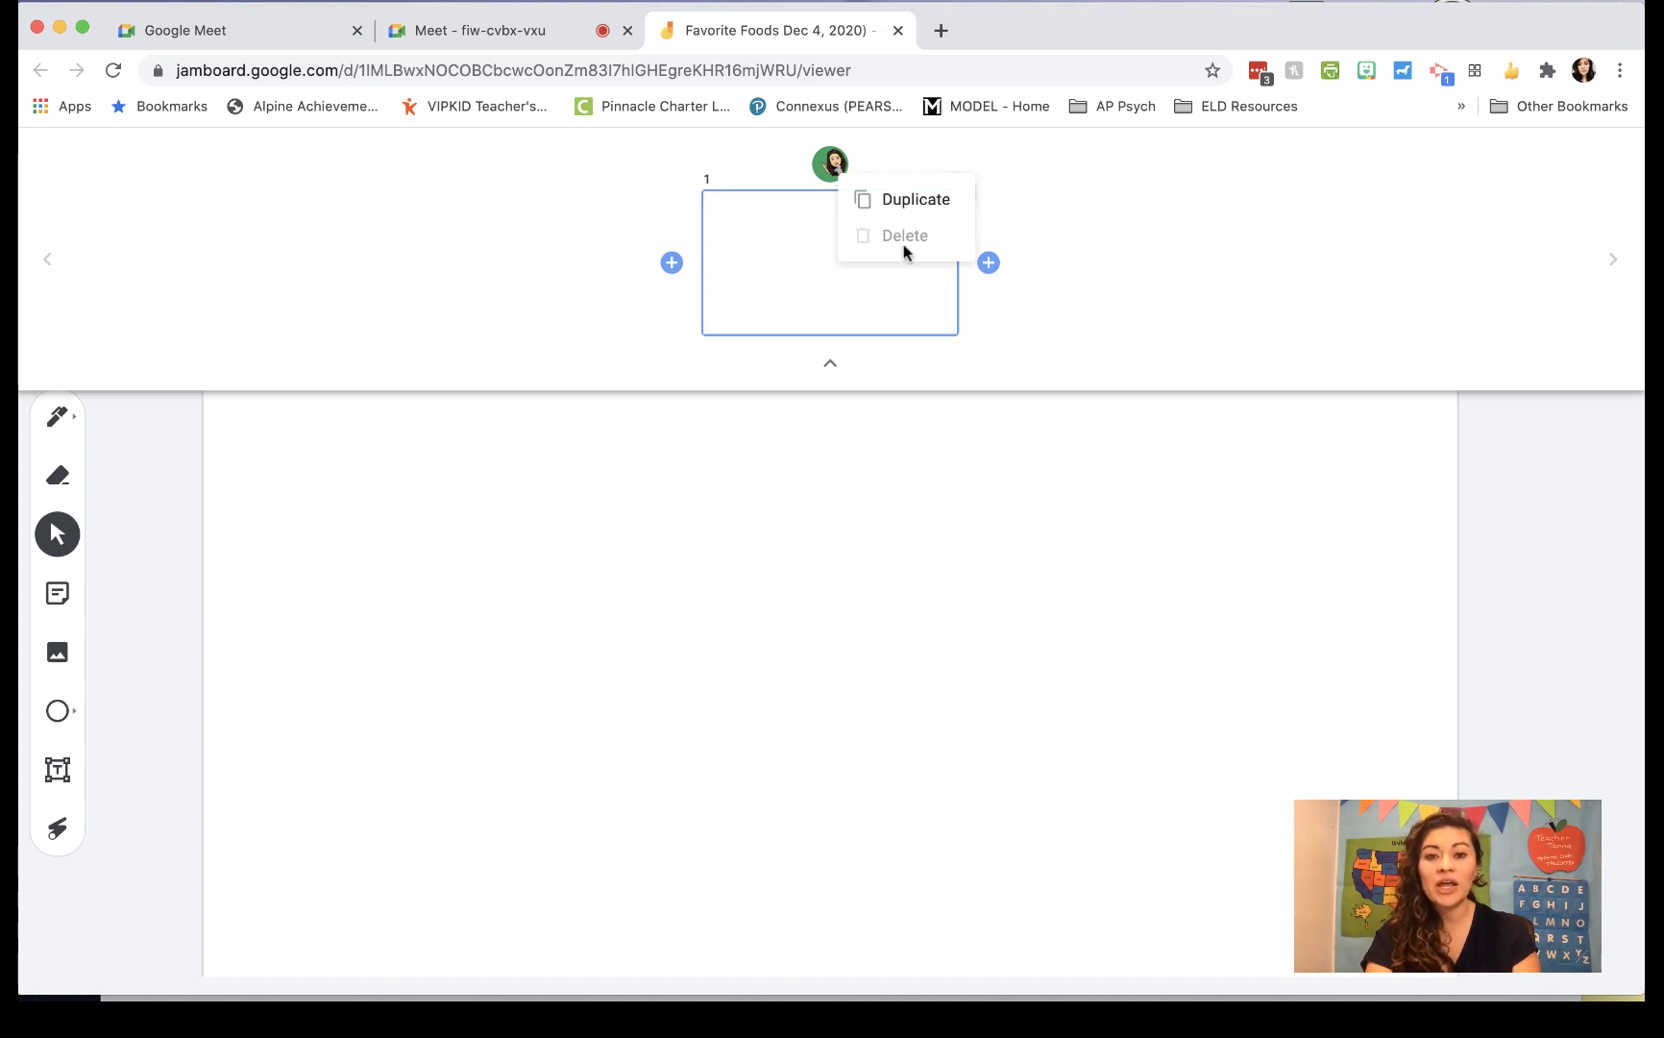
click(825, 314)
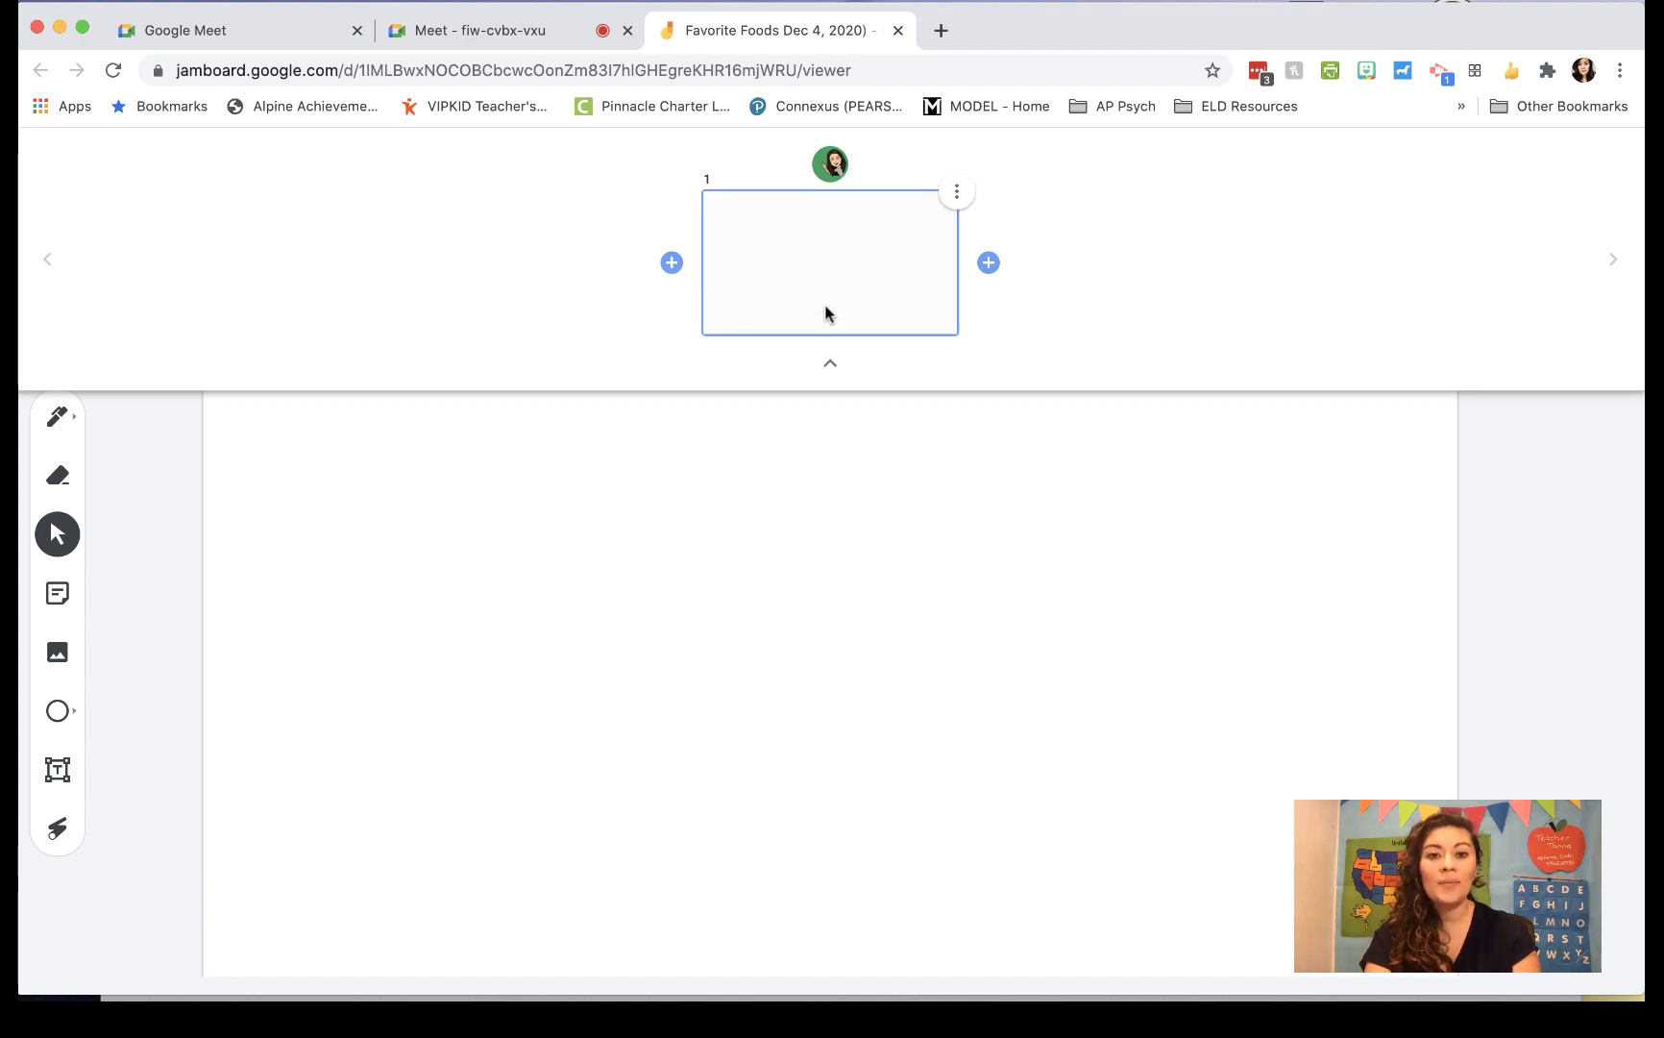
click(989, 263)
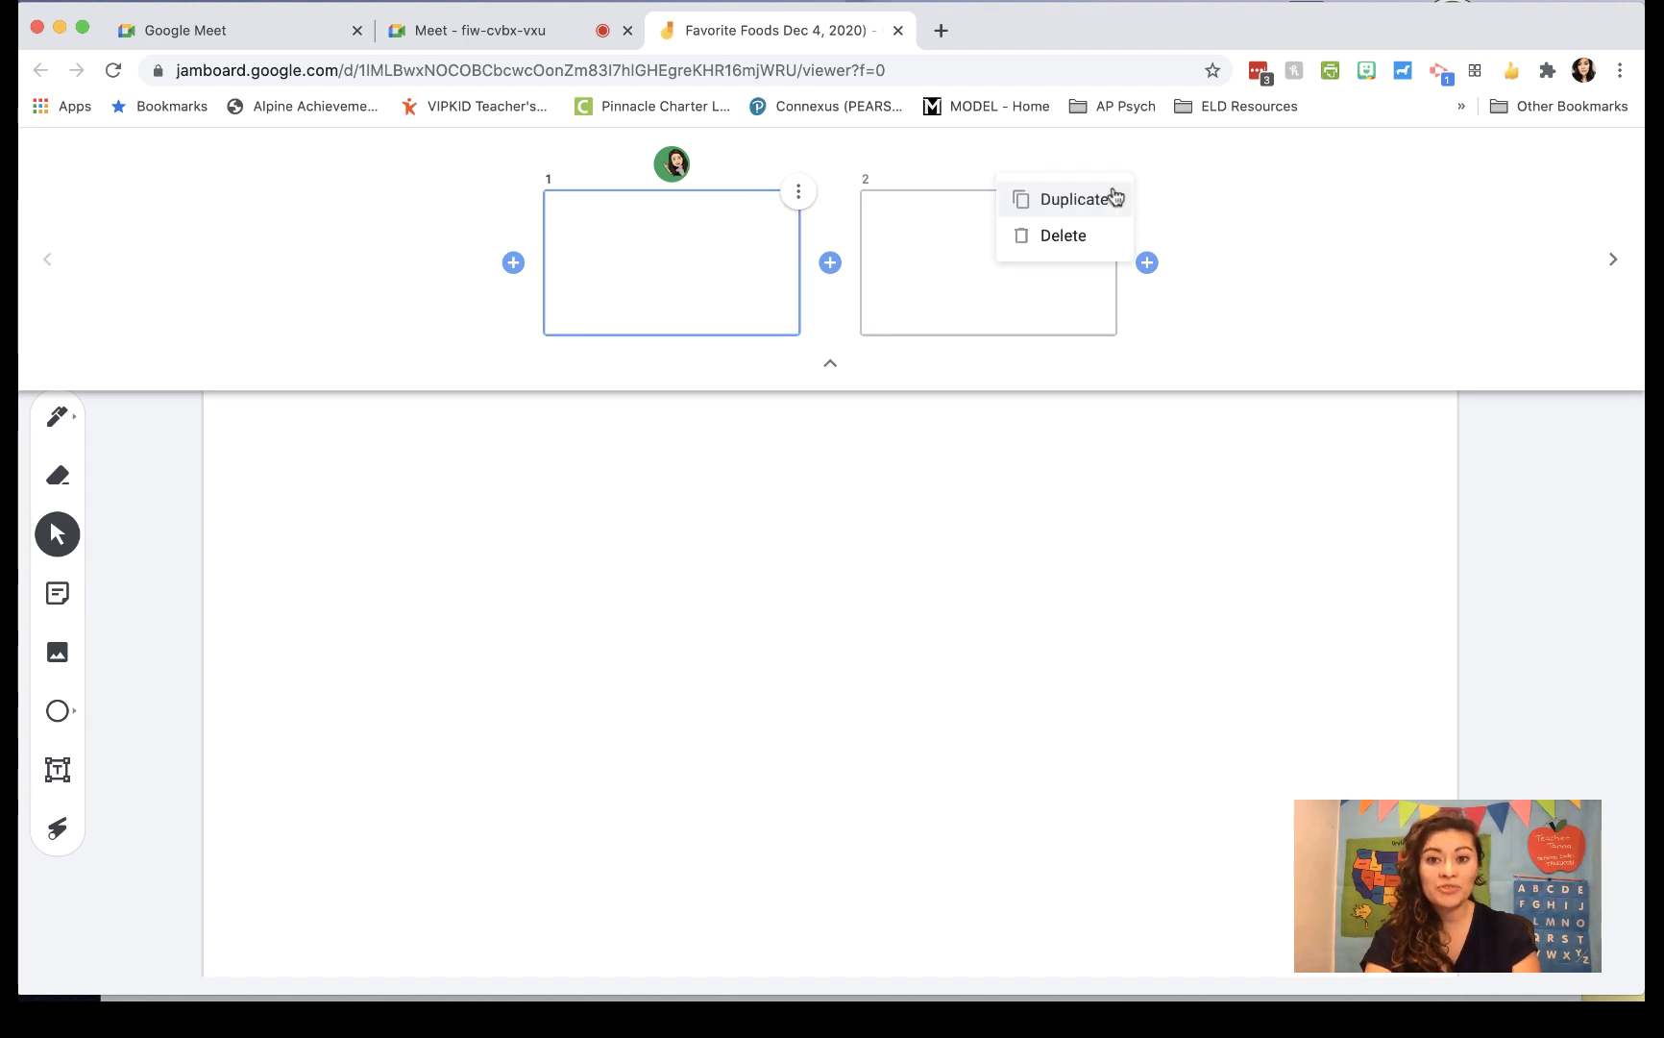
click(1084, 236)
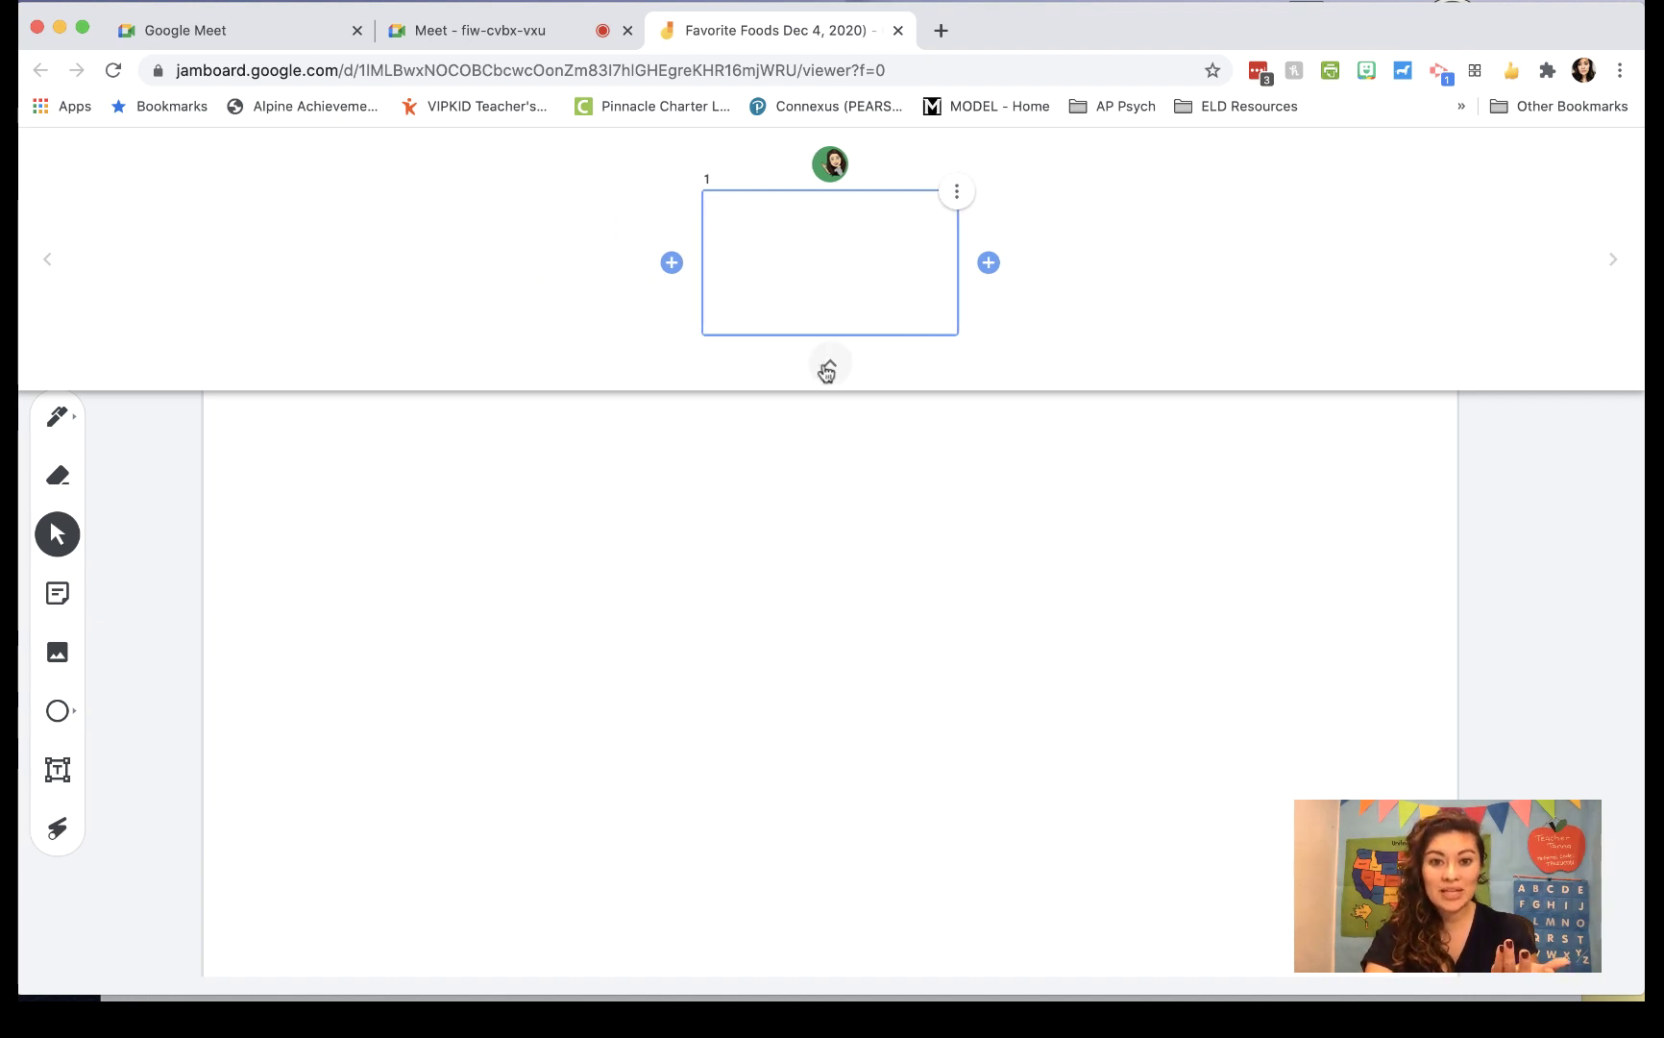
Step: Add three blank frames after frame 1 and try to move frame 4 to the second position
click(989, 263)
click(1144, 265)
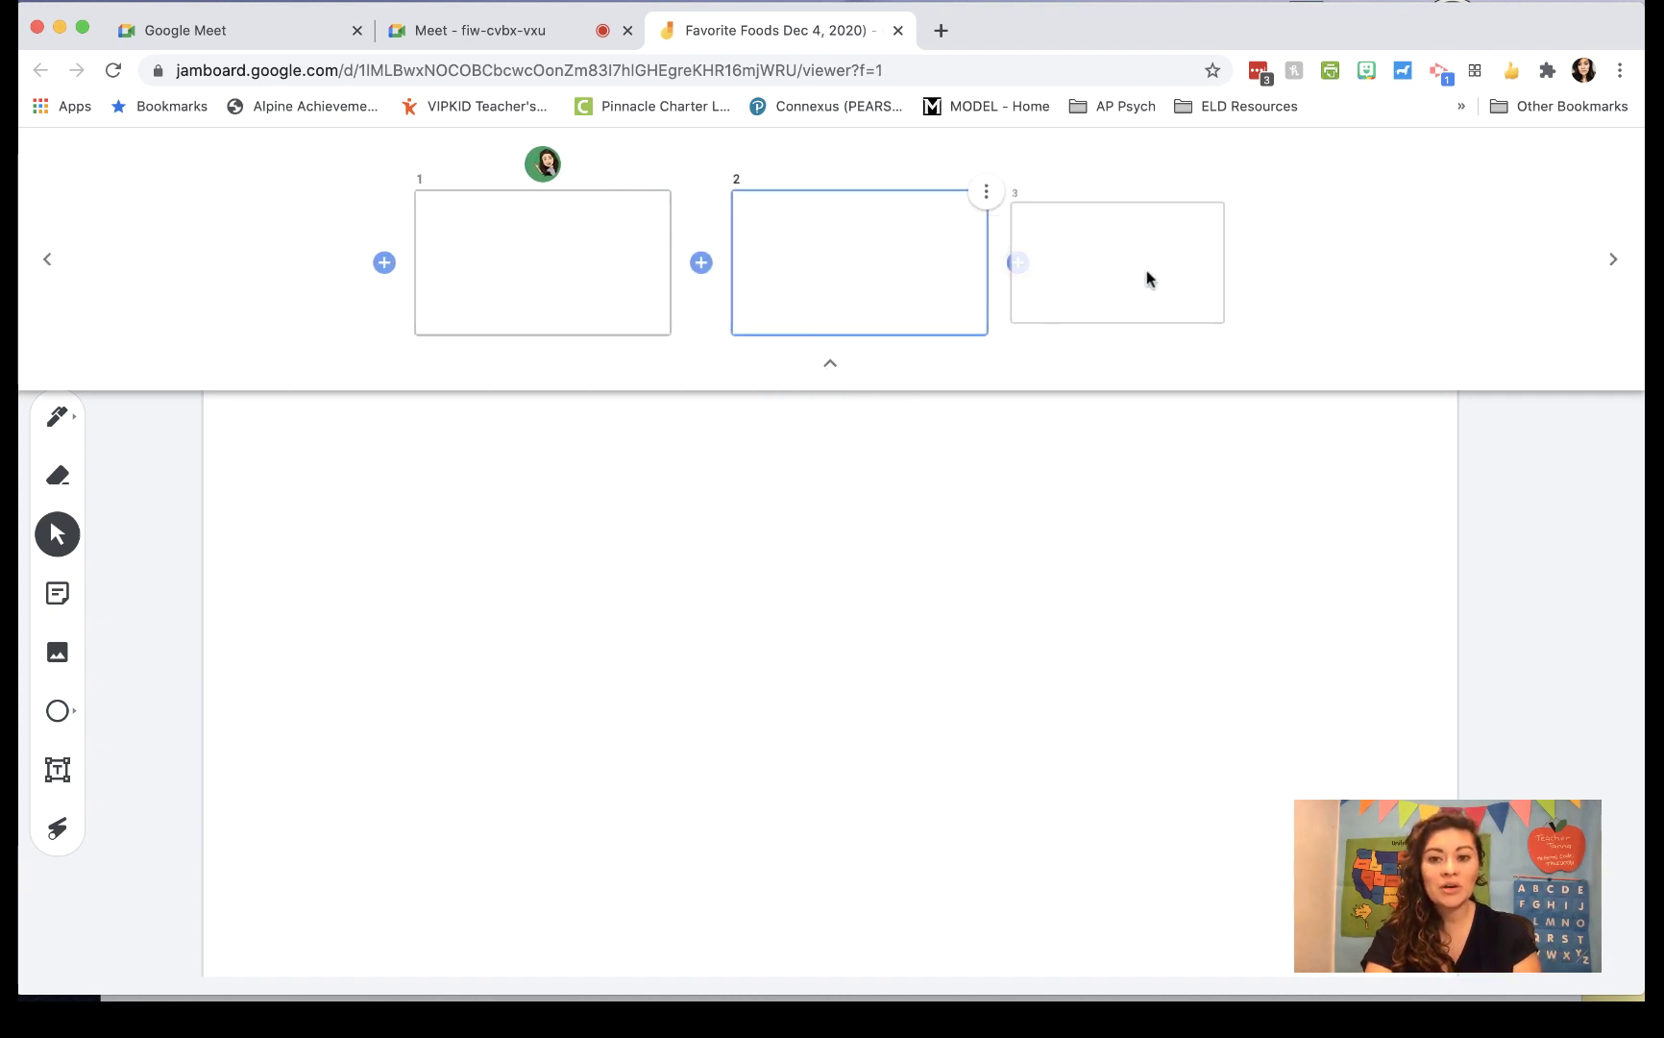
click(1262, 263)
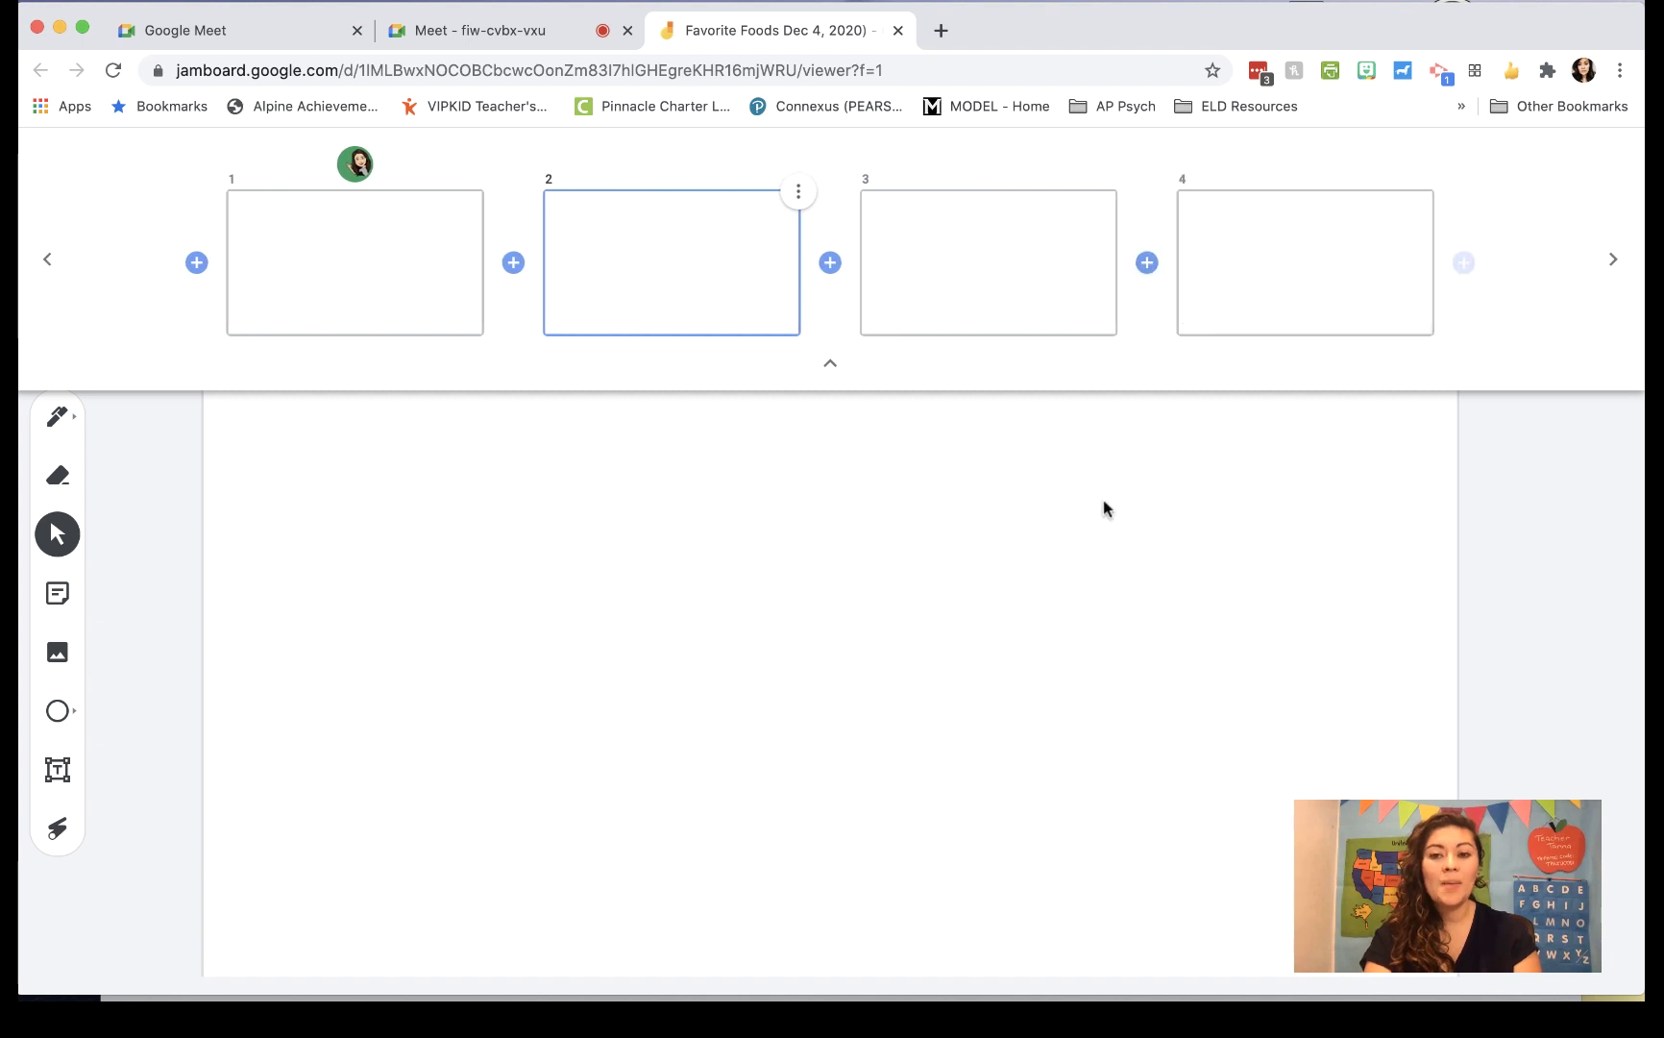
drag(1292, 256, 585, 266)
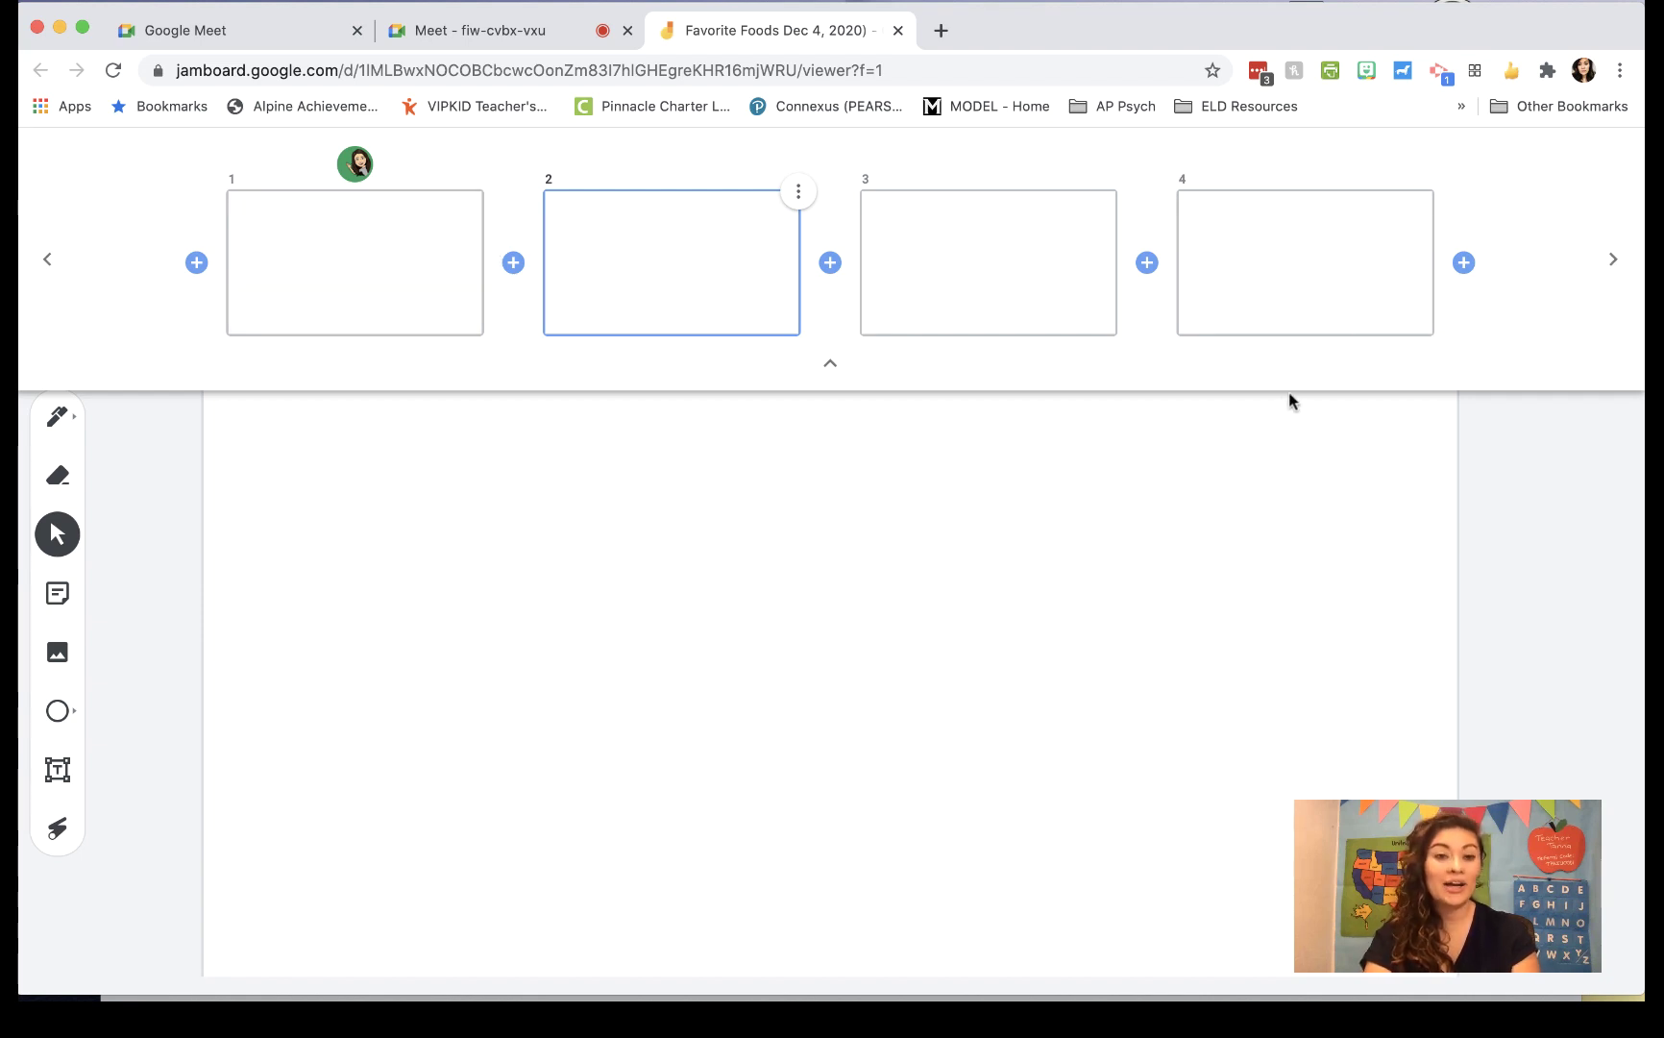
click(1202, 599)
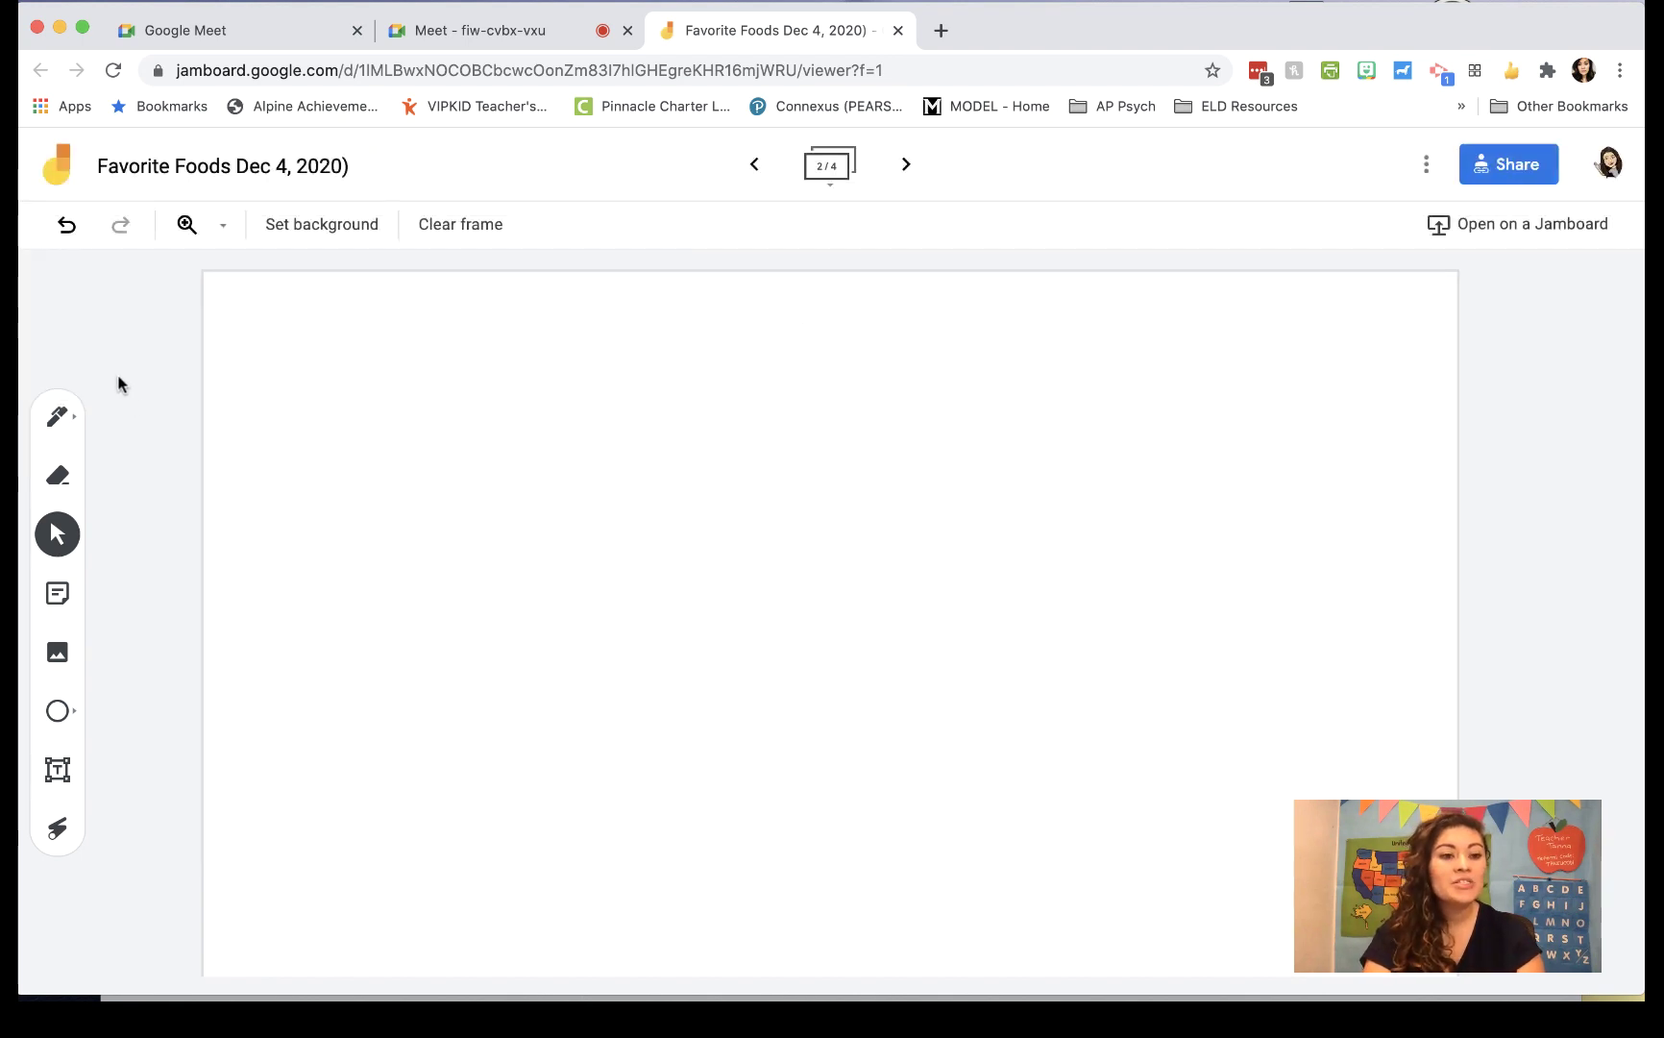
Step: Draw a blue wavy line with the Pen across the upper part of frame 2
click(71, 775)
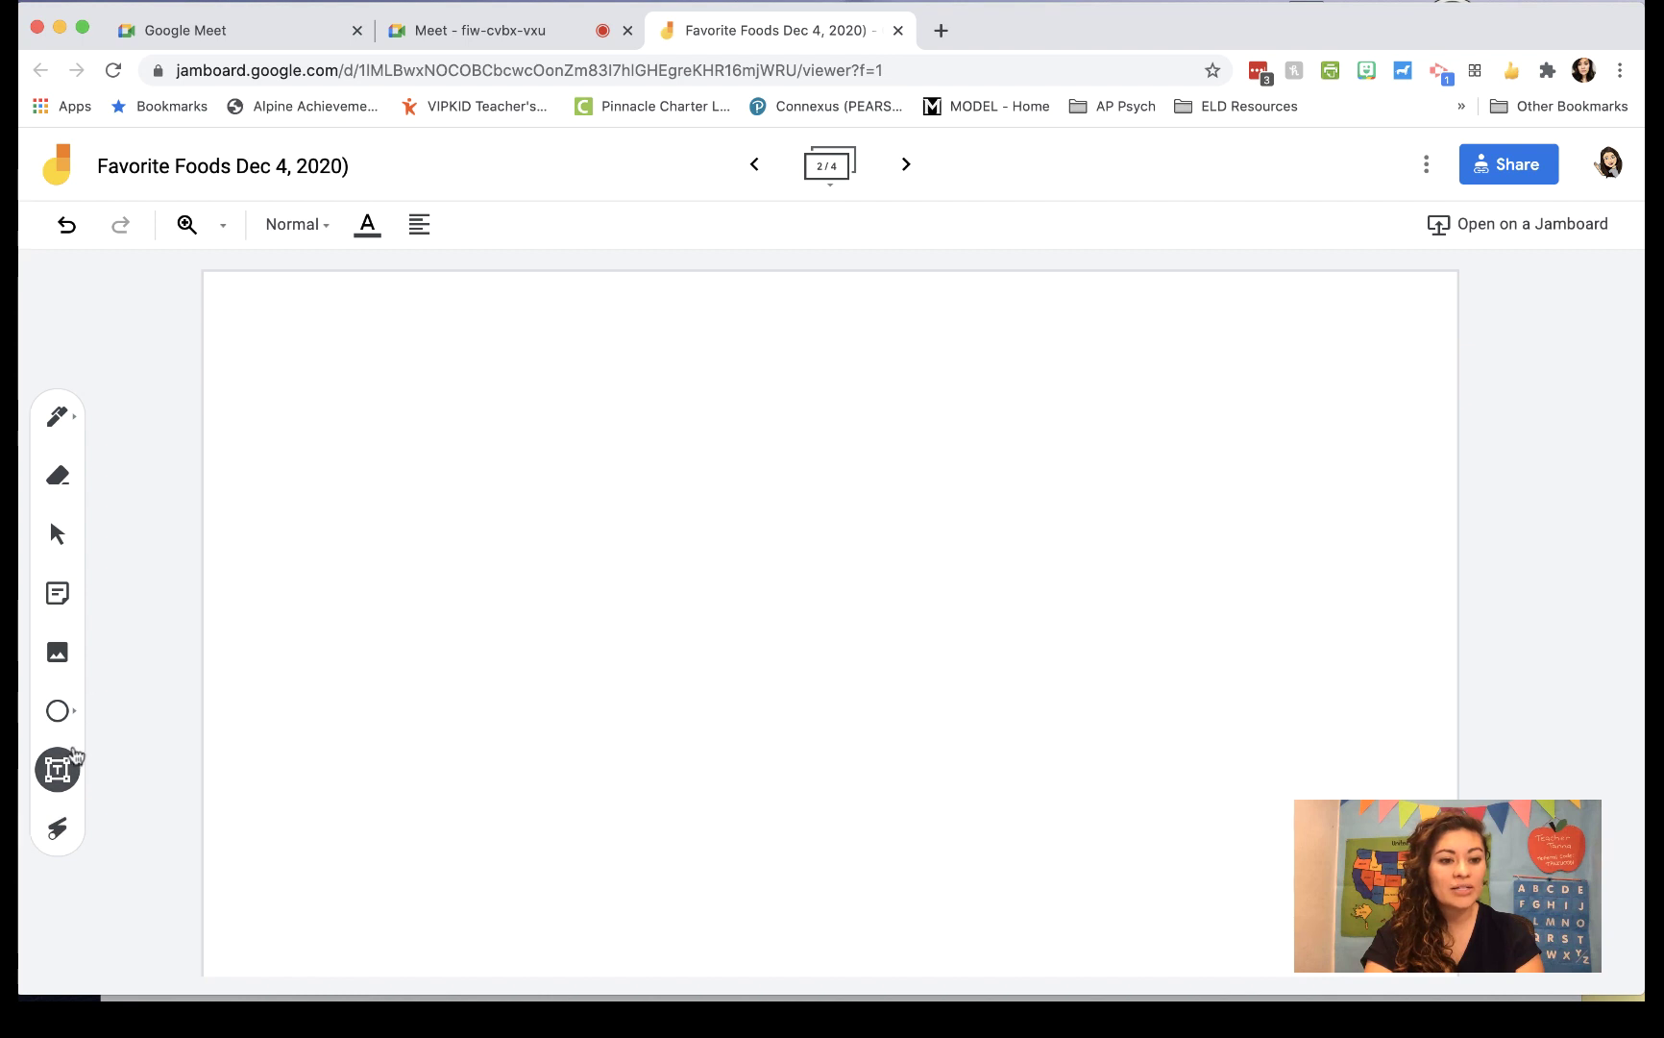
click(71, 419)
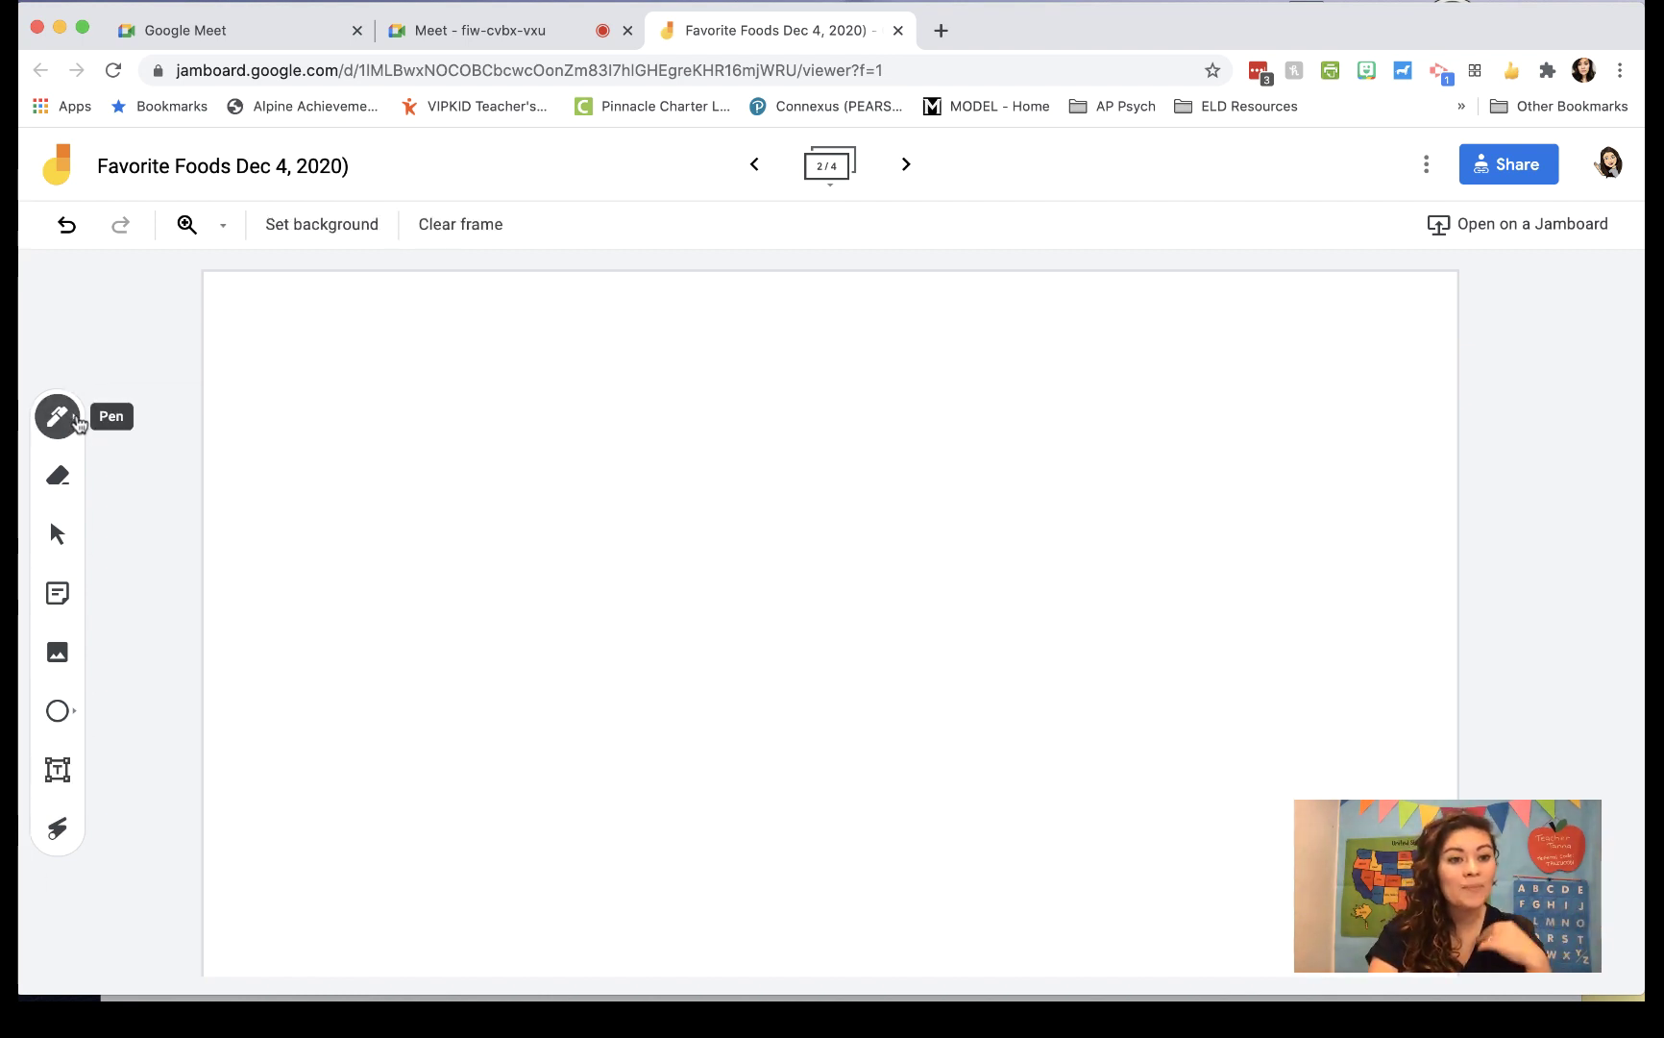
click(76, 421)
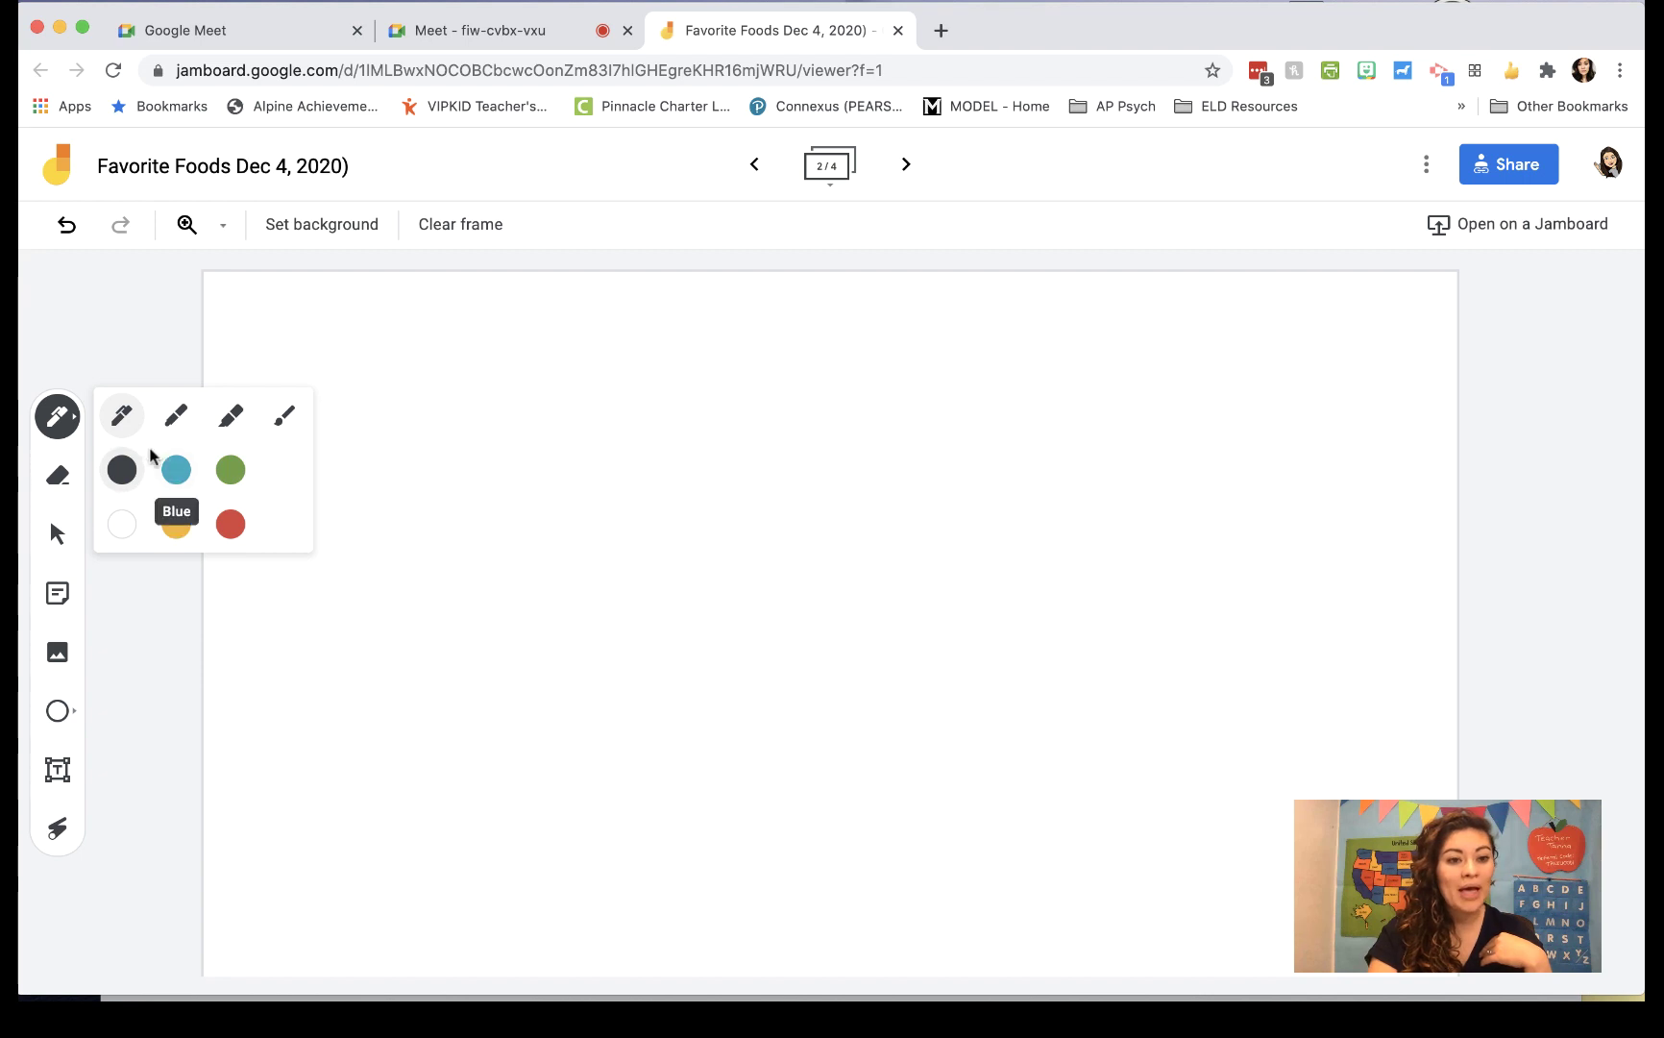
click(176, 416)
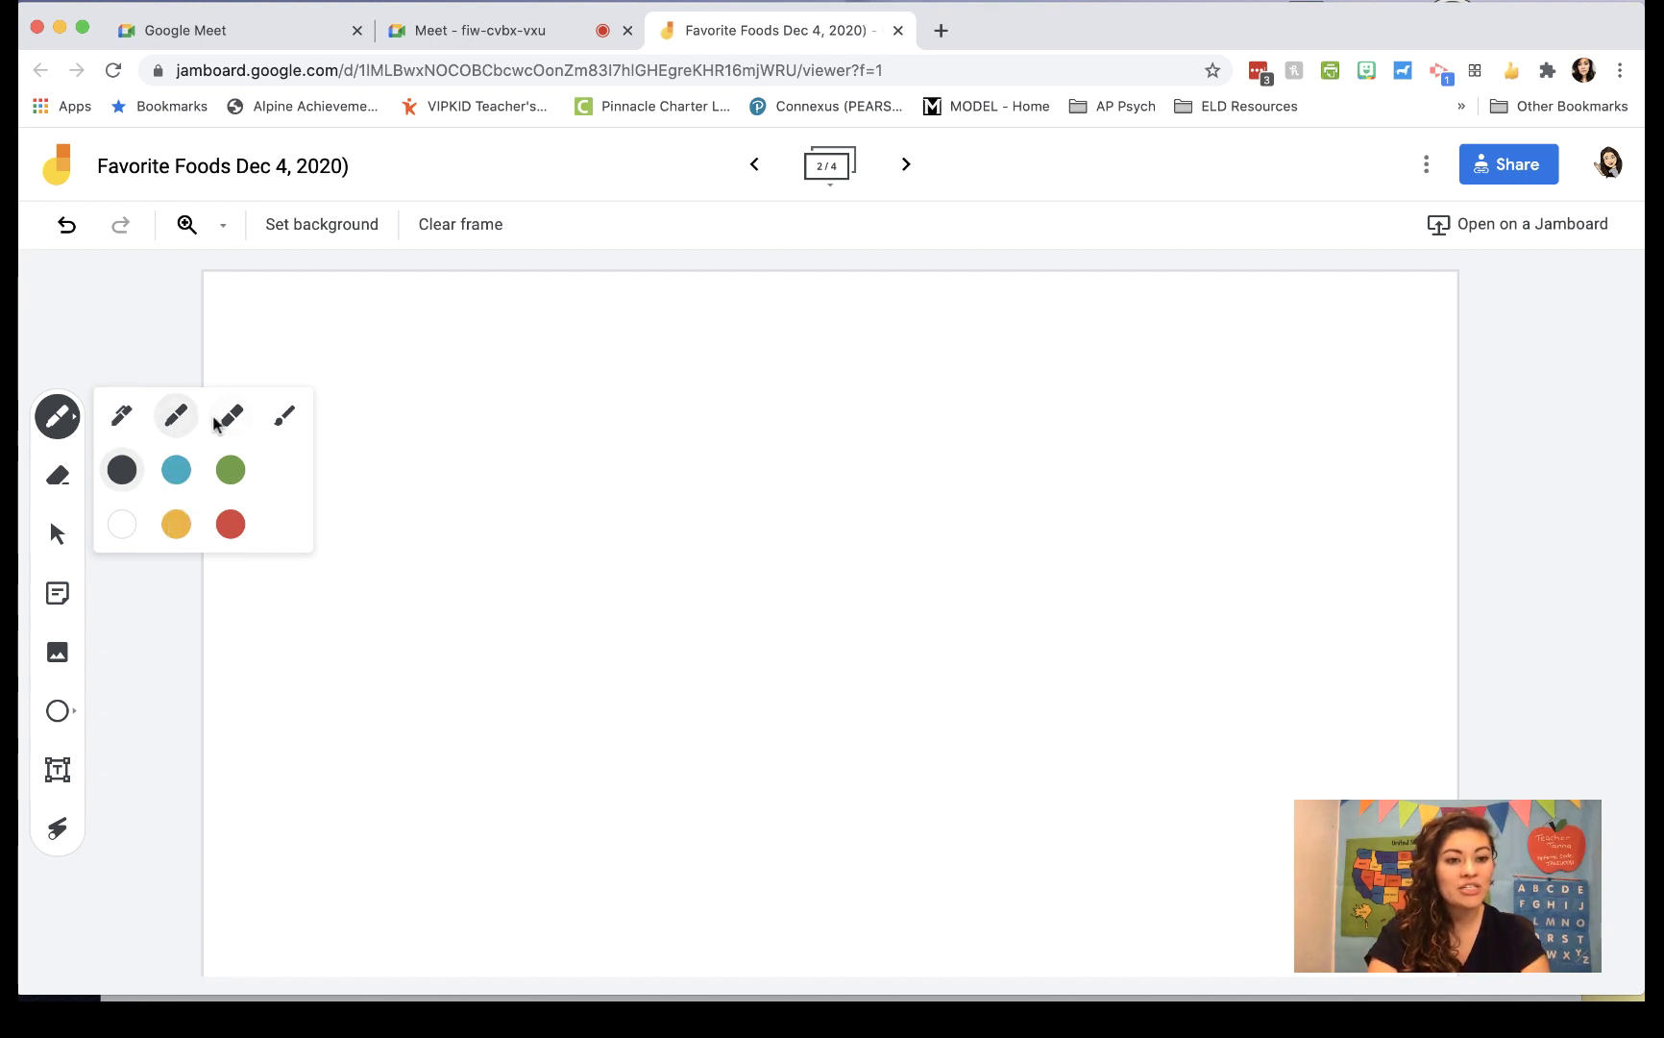
click(123, 420)
click(187, 464)
mouse_move(334, 357)
mouse_down()
mouse_move(628, 408)
mouse_move(732, 377)
mouse_up()
Step: Draw a blue wavy line with the Marker and another with the Highlighter below the pen line
click(63, 418)
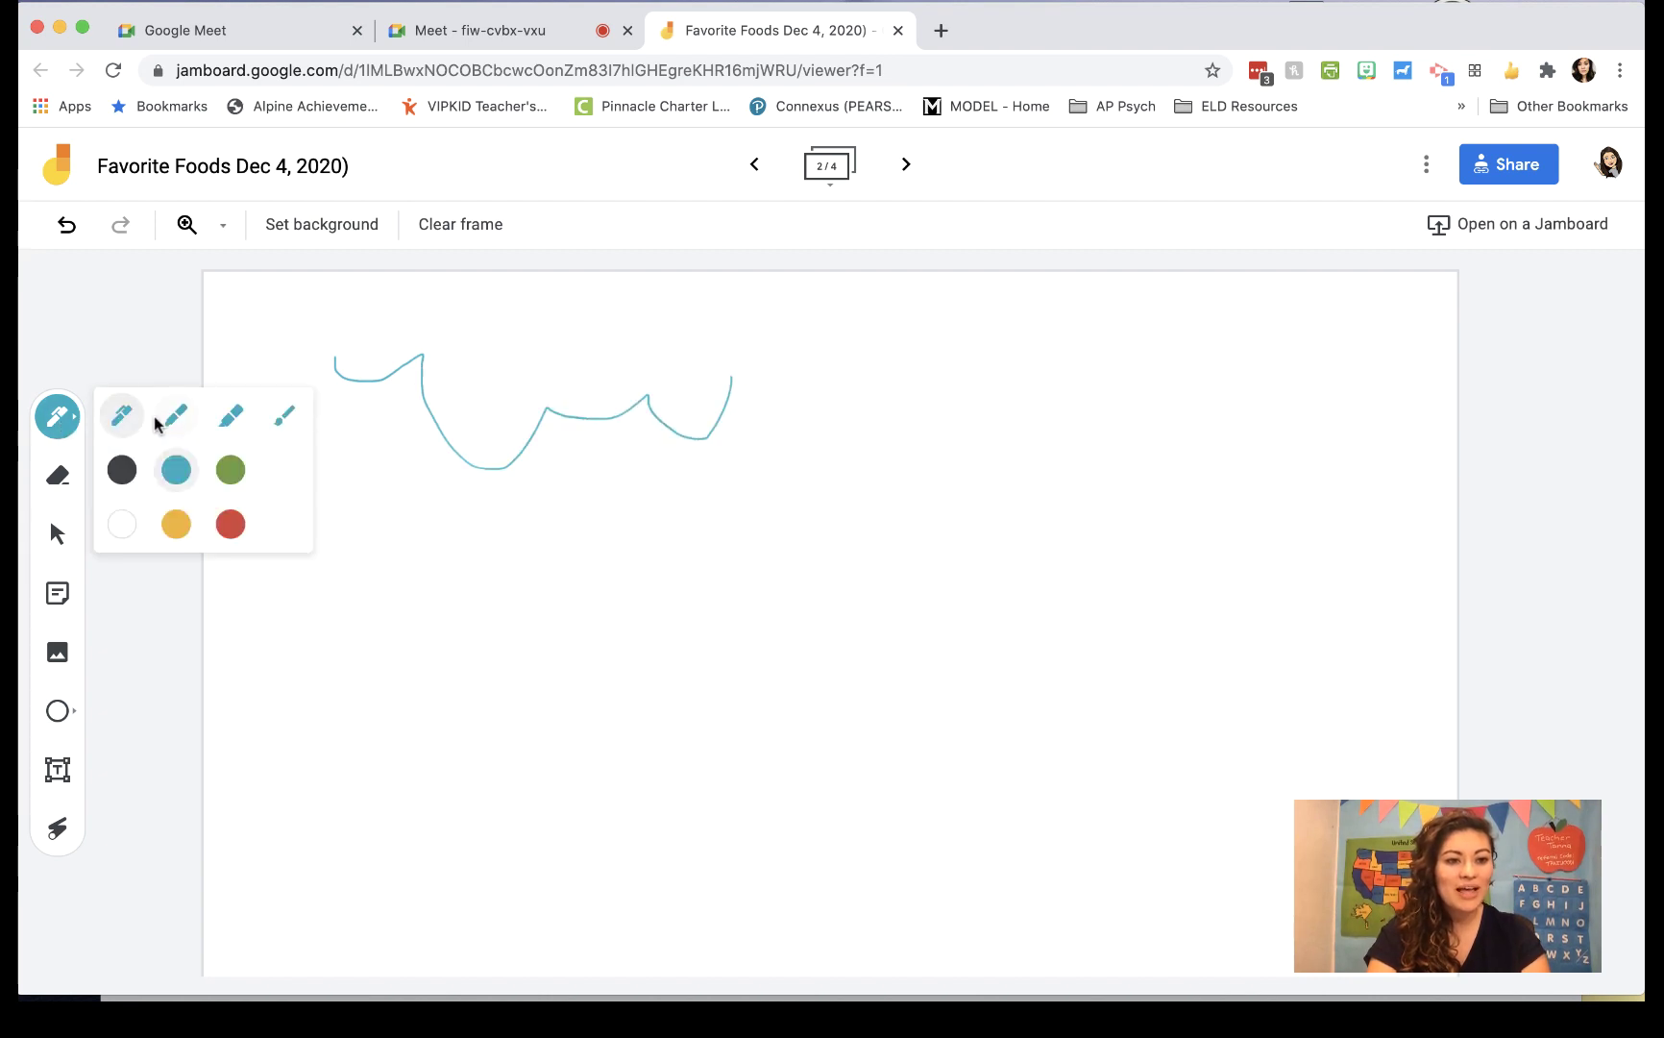
click(158, 421)
mouse_move(376, 522)
mouse_down()
mouse_move(409, 538)
mouse_move(698, 501)
mouse_move(755, 512)
mouse_up()
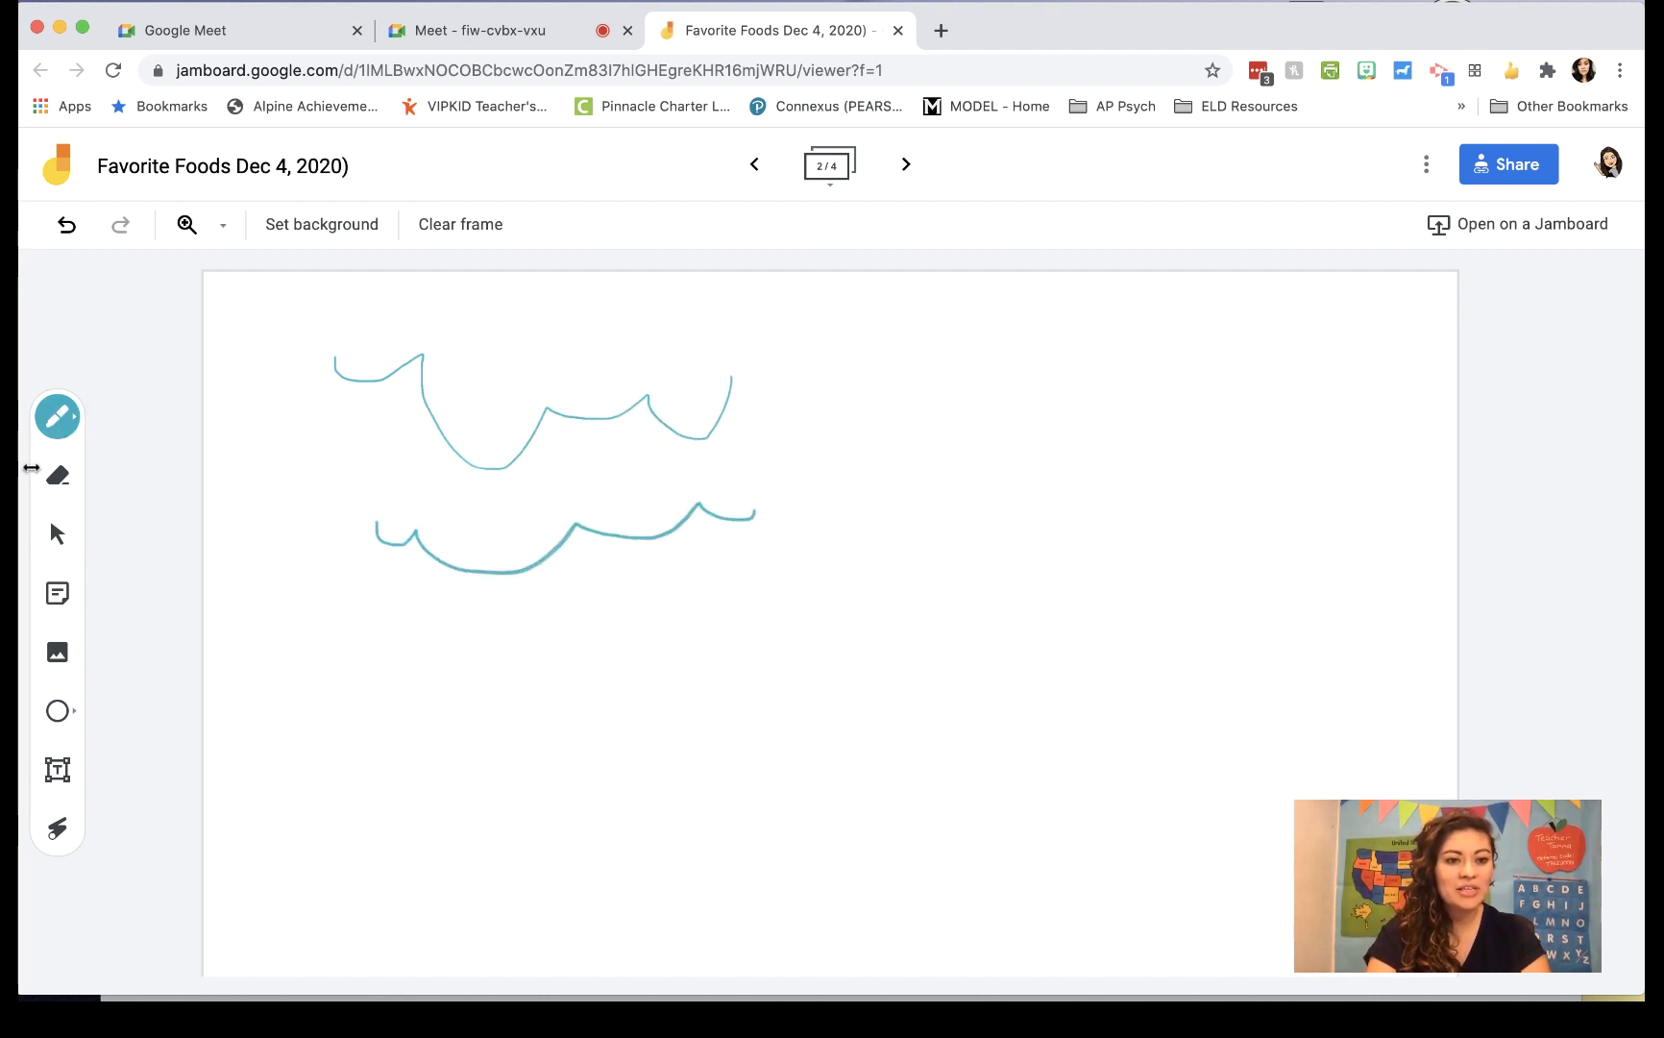
click(57, 416)
click(229, 415)
mouse_move(327, 591)
mouse_down()
mouse_move(444, 633)
mouse_move(694, 657)
mouse_up()
Step: Draw a wide blue wavy stroke with the Brush below the highlighter line
click(58, 417)
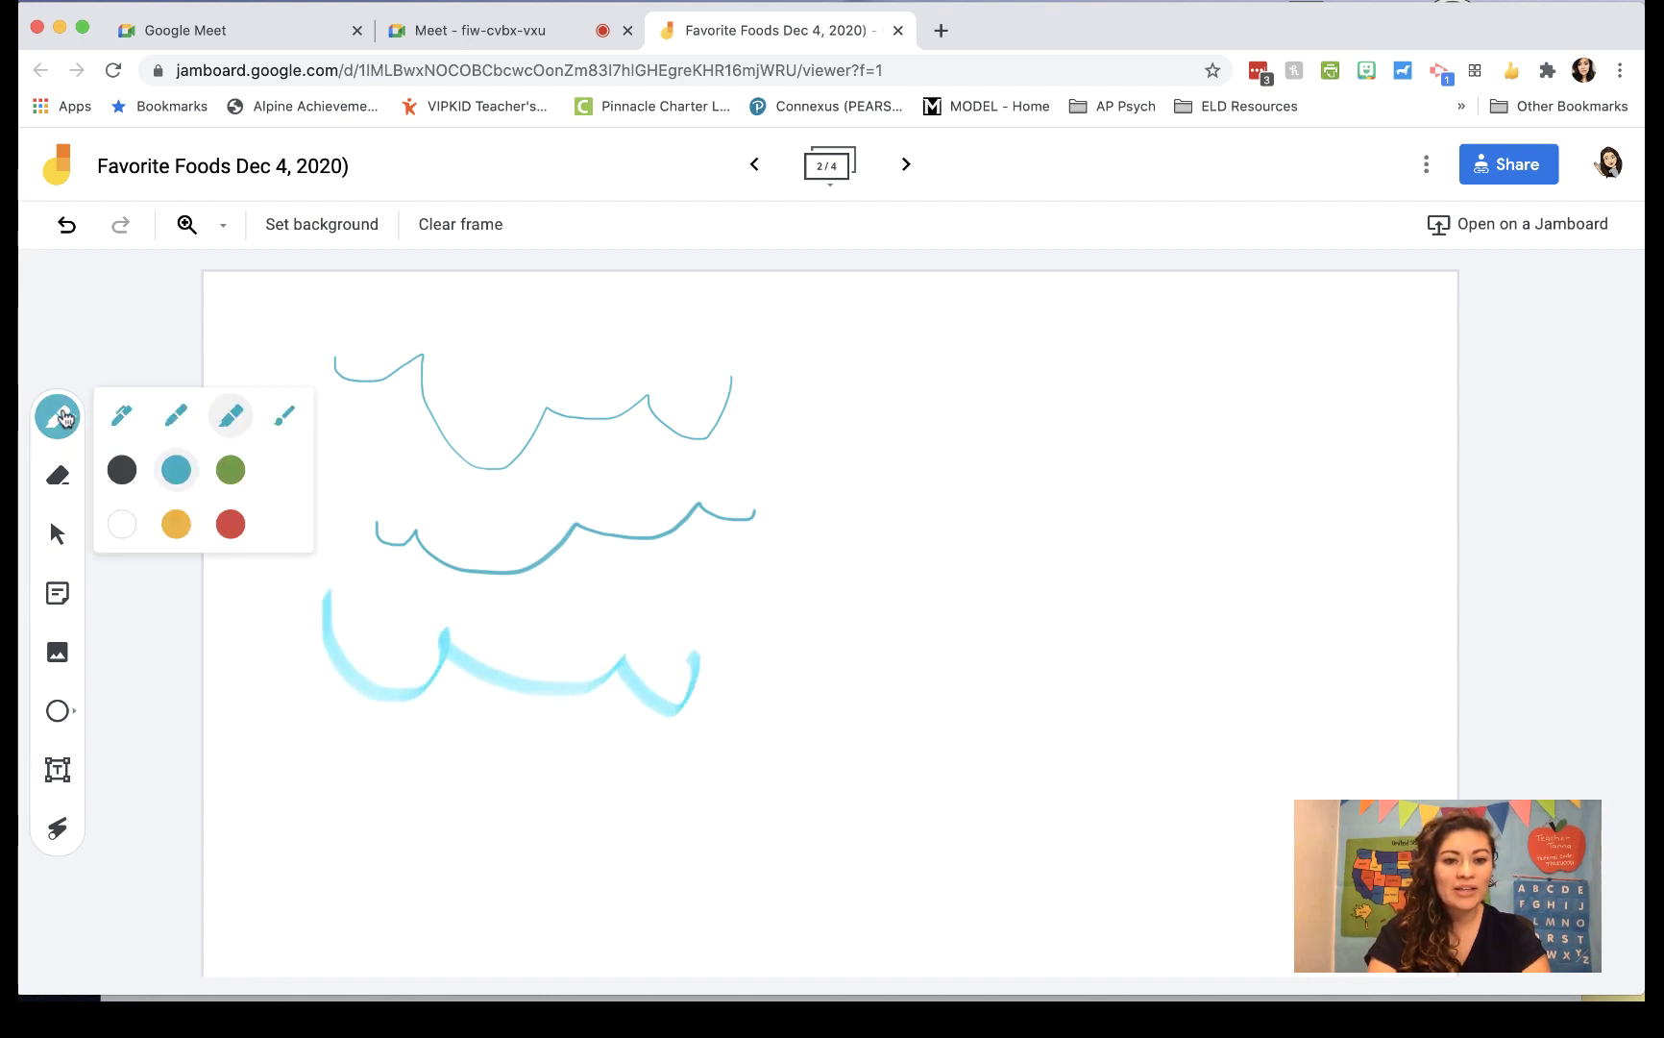
click(280, 417)
mouse_move(326, 774)
mouse_down()
mouse_move(364, 828)
mouse_move(673, 900)
mouse_move(716, 812)
mouse_up()
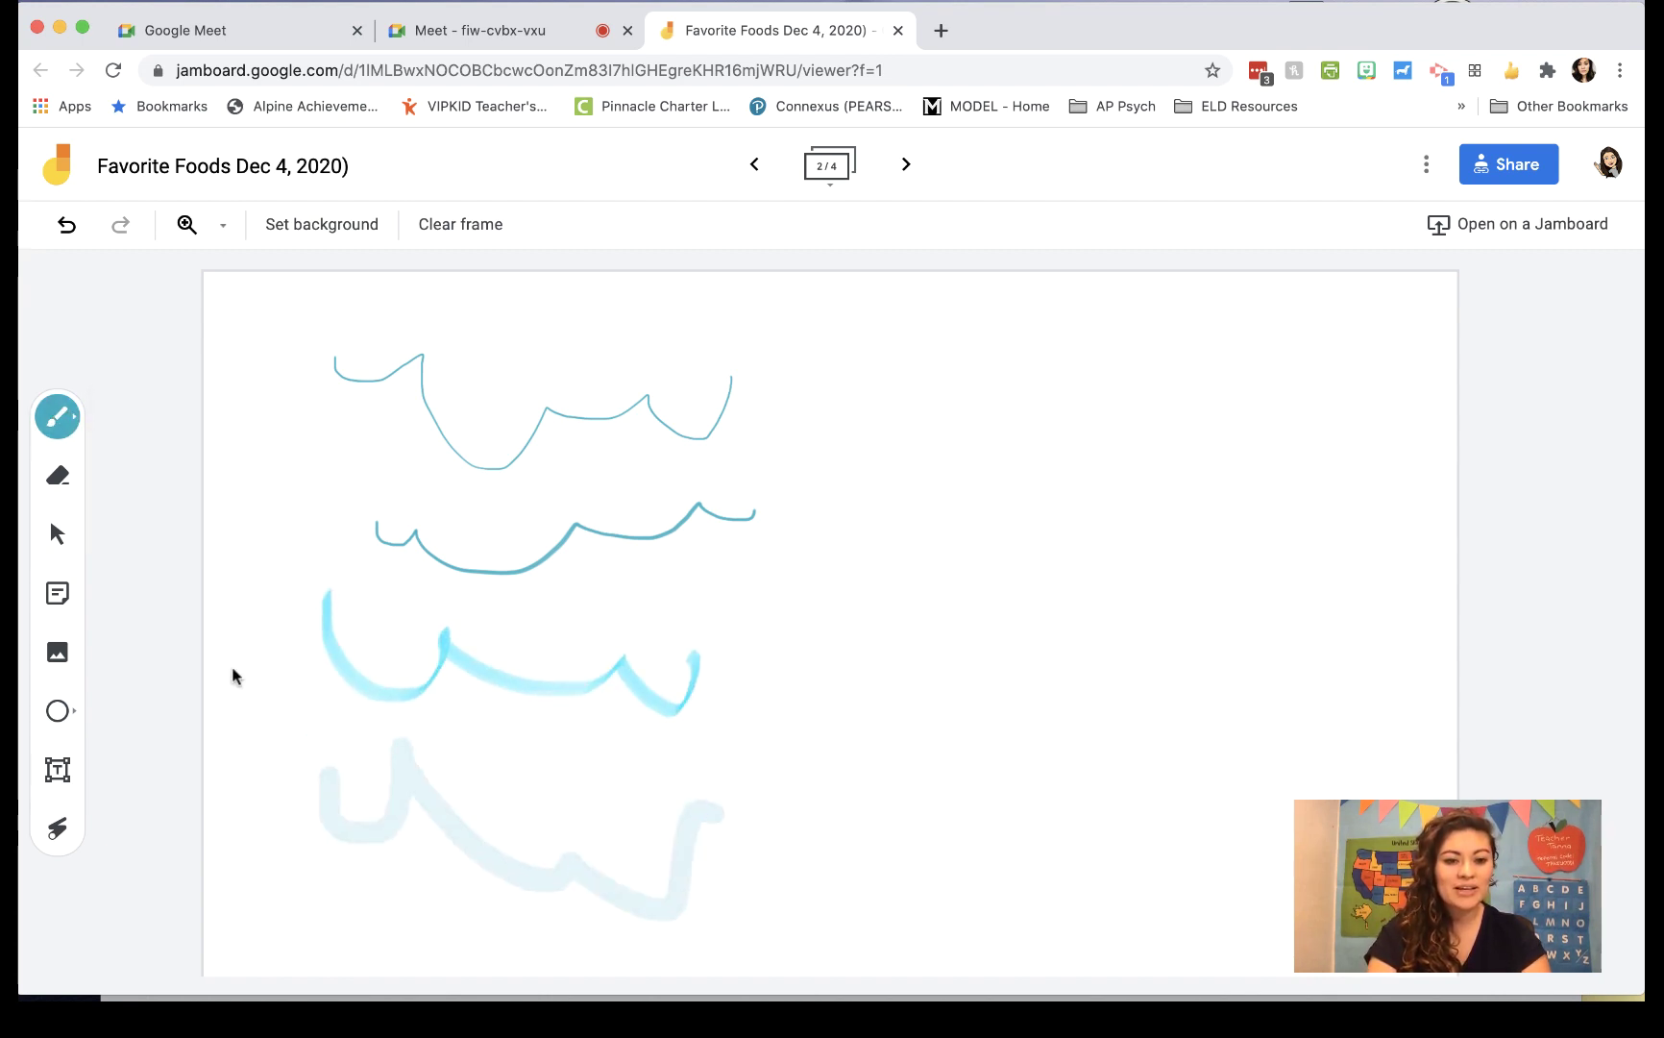
click(58, 416)
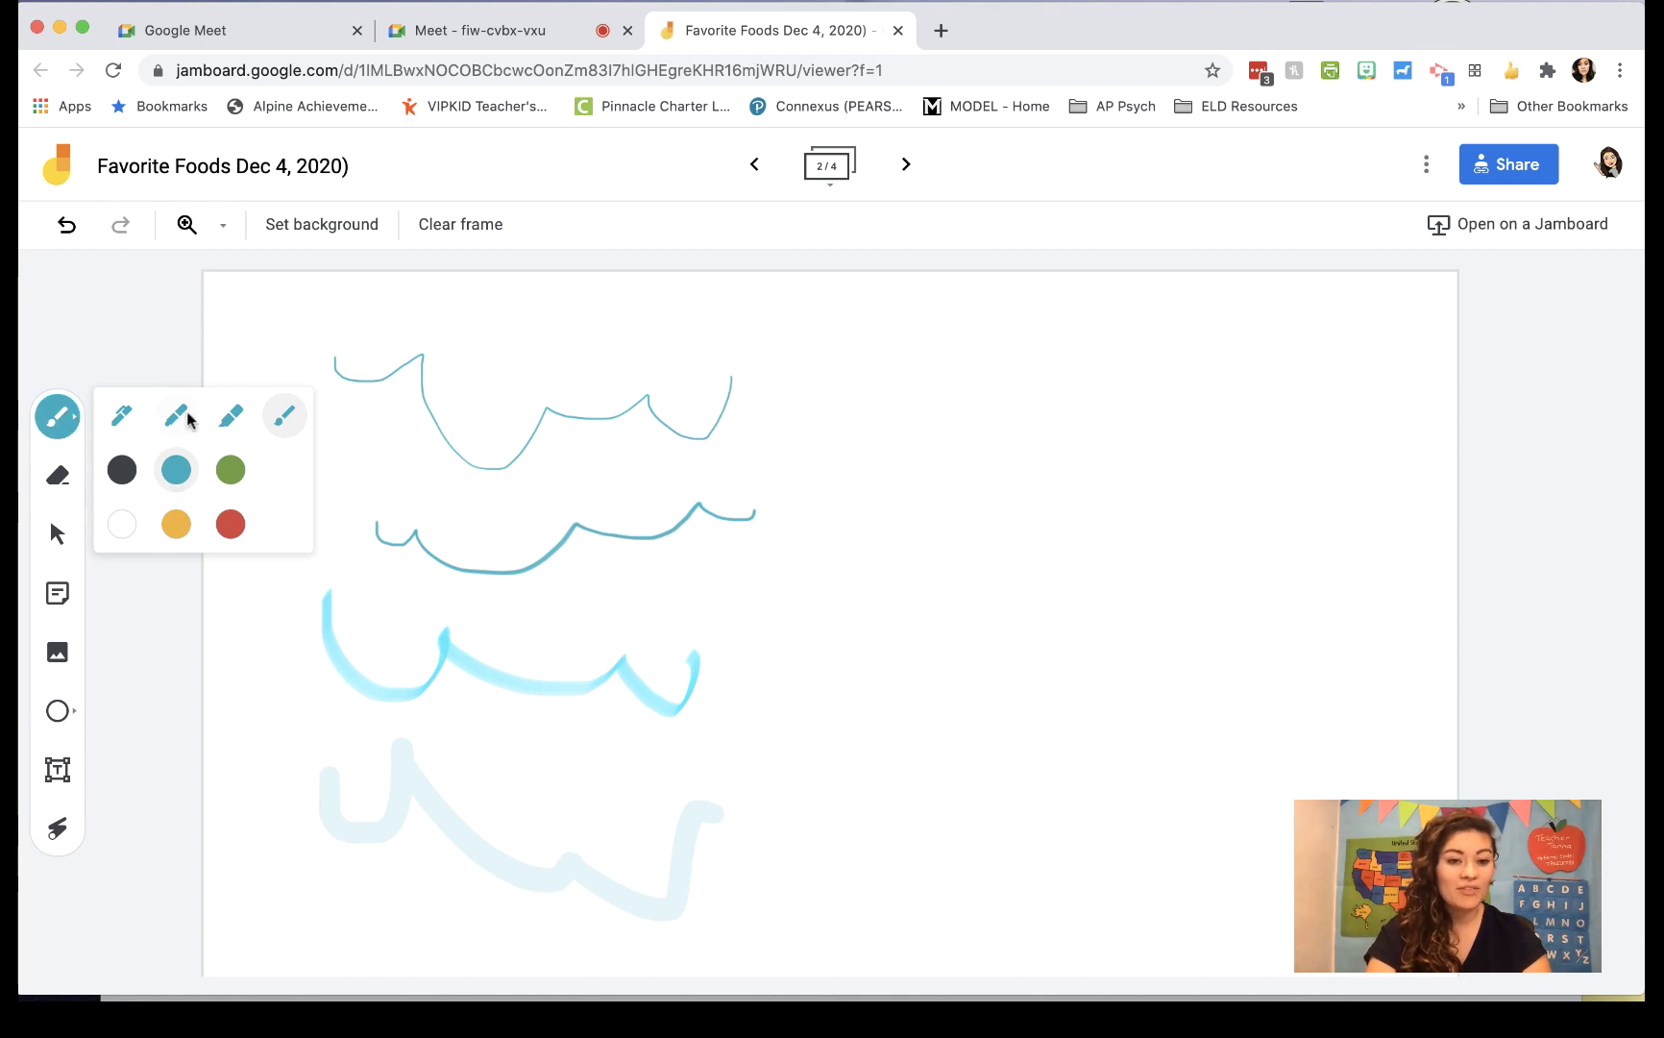
click(192, 642)
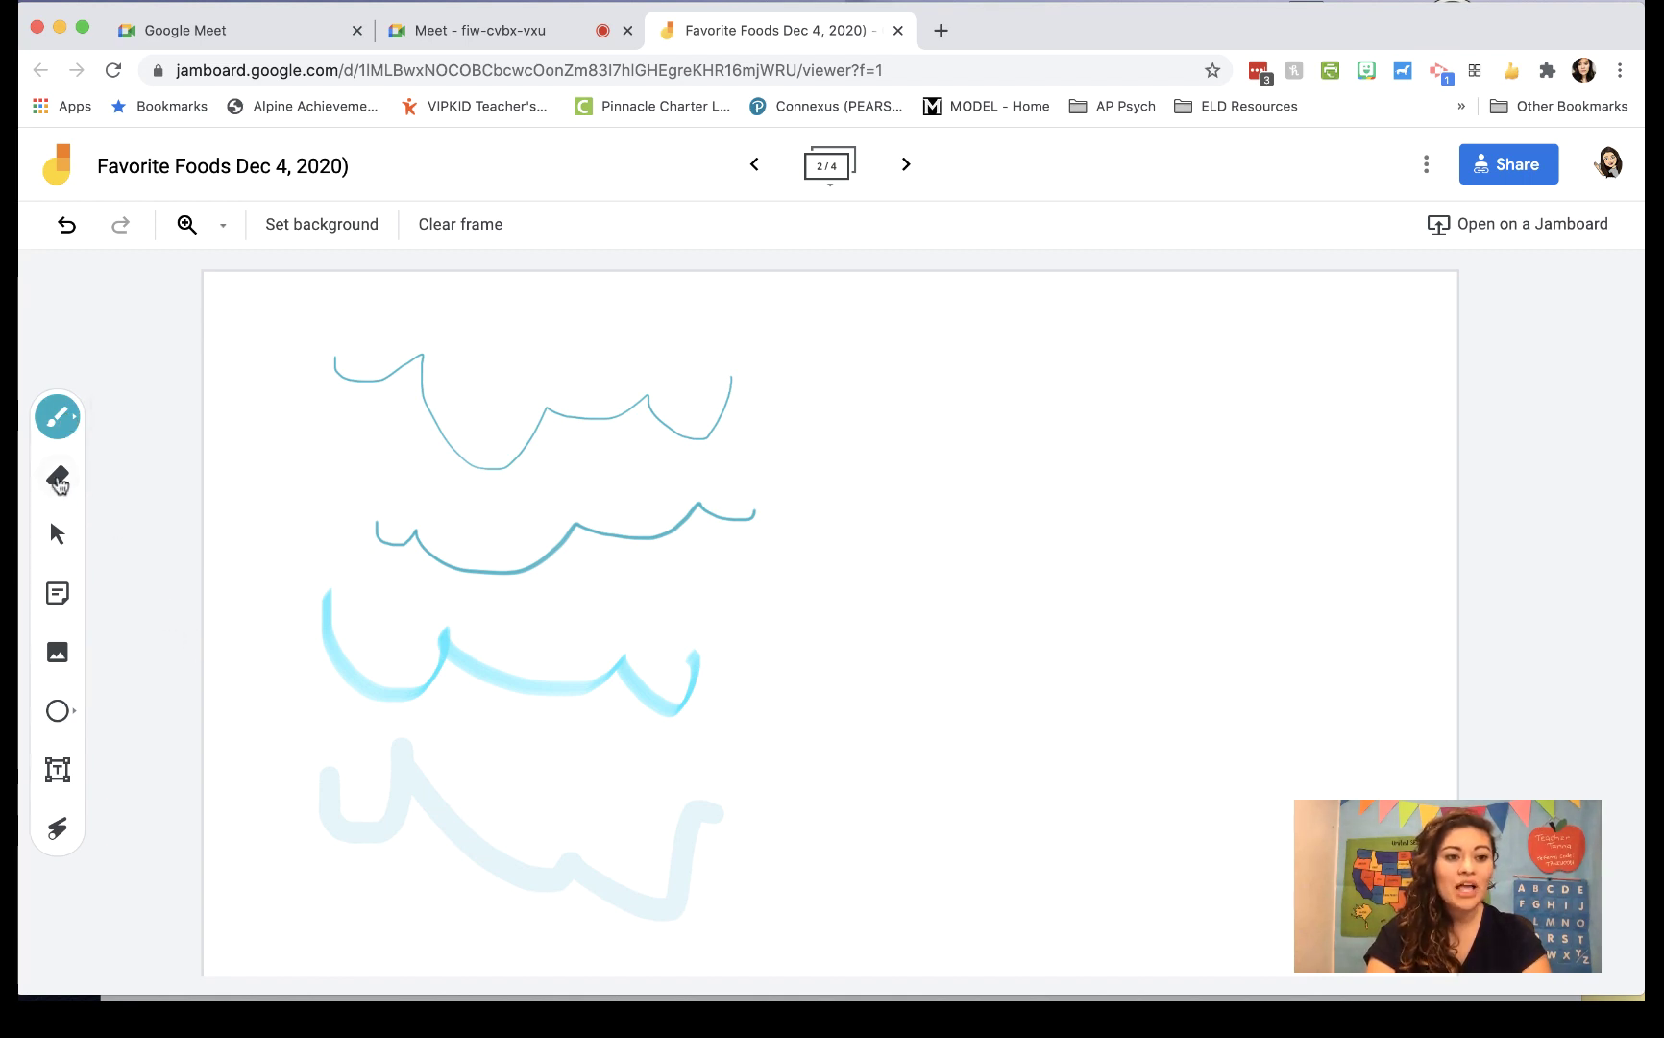
Step: Erase parts of the four blue strokes, clear the whole frame and switch to the Select tool
click(58, 477)
mouse_move(369, 372)
mouse_down()
mouse_move(479, 376)
mouse_move(480, 682)
mouse_move(514, 836)
mouse_move(583, 657)
mouse_move(402, 528)
mouse_move(452, 396)
mouse_up()
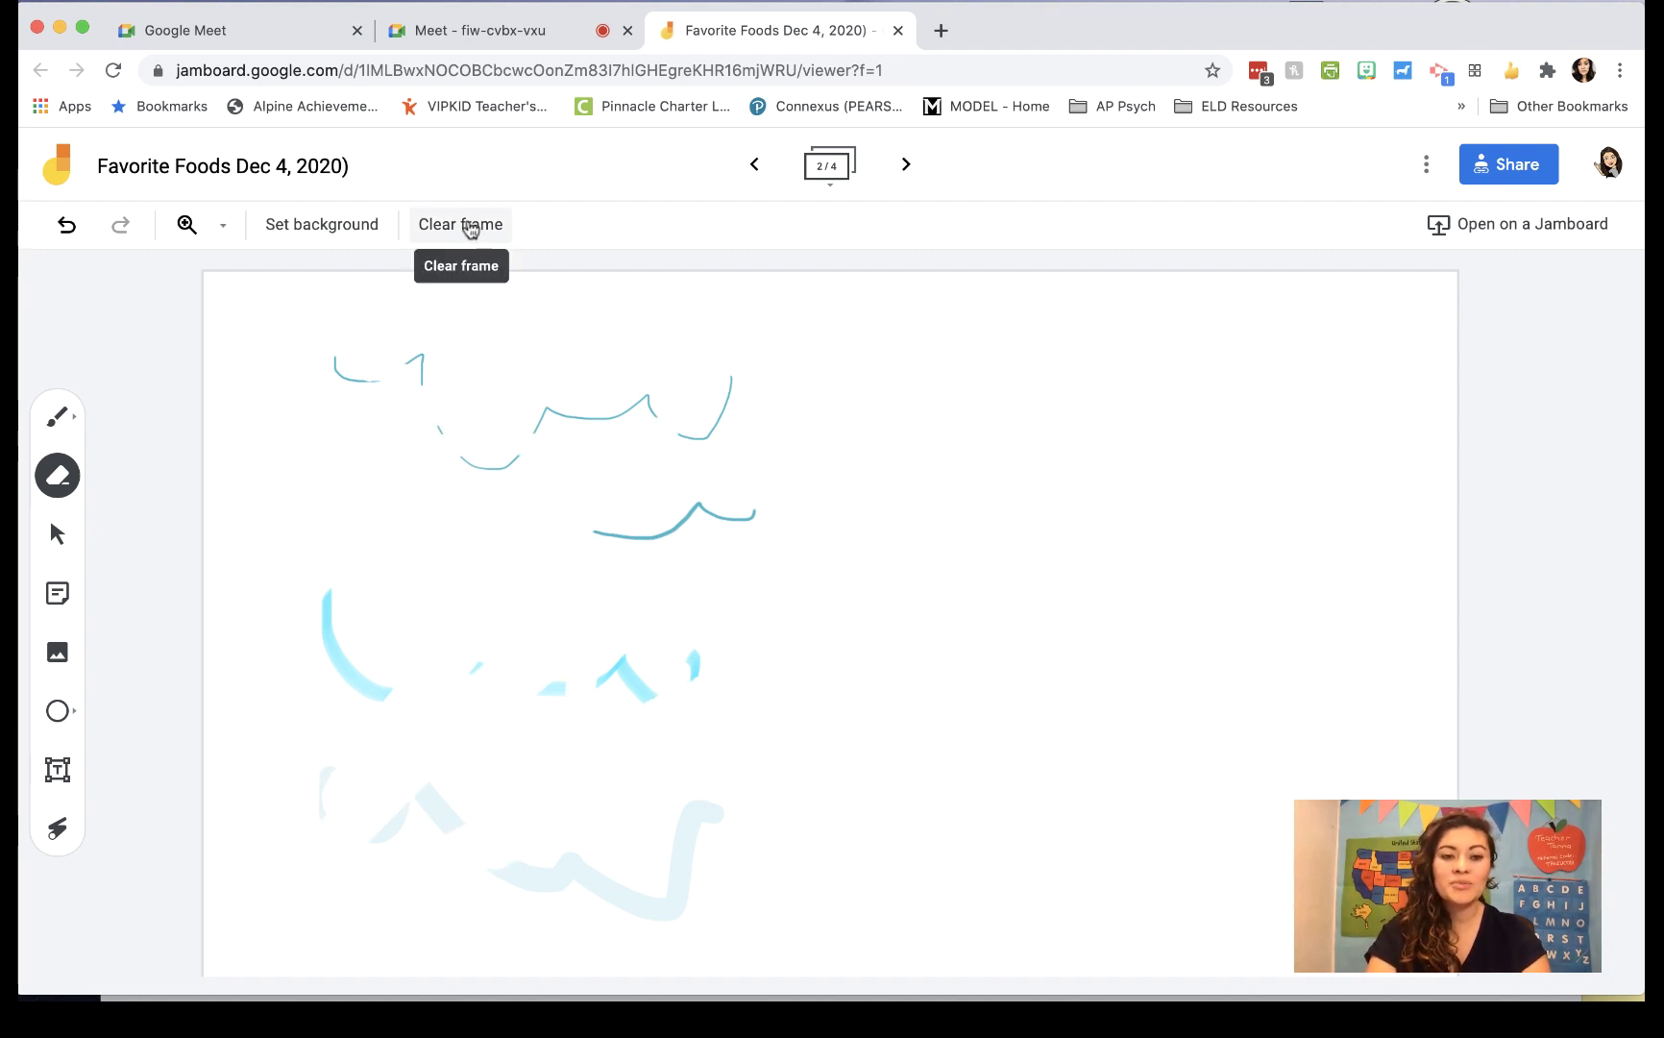
click(470, 229)
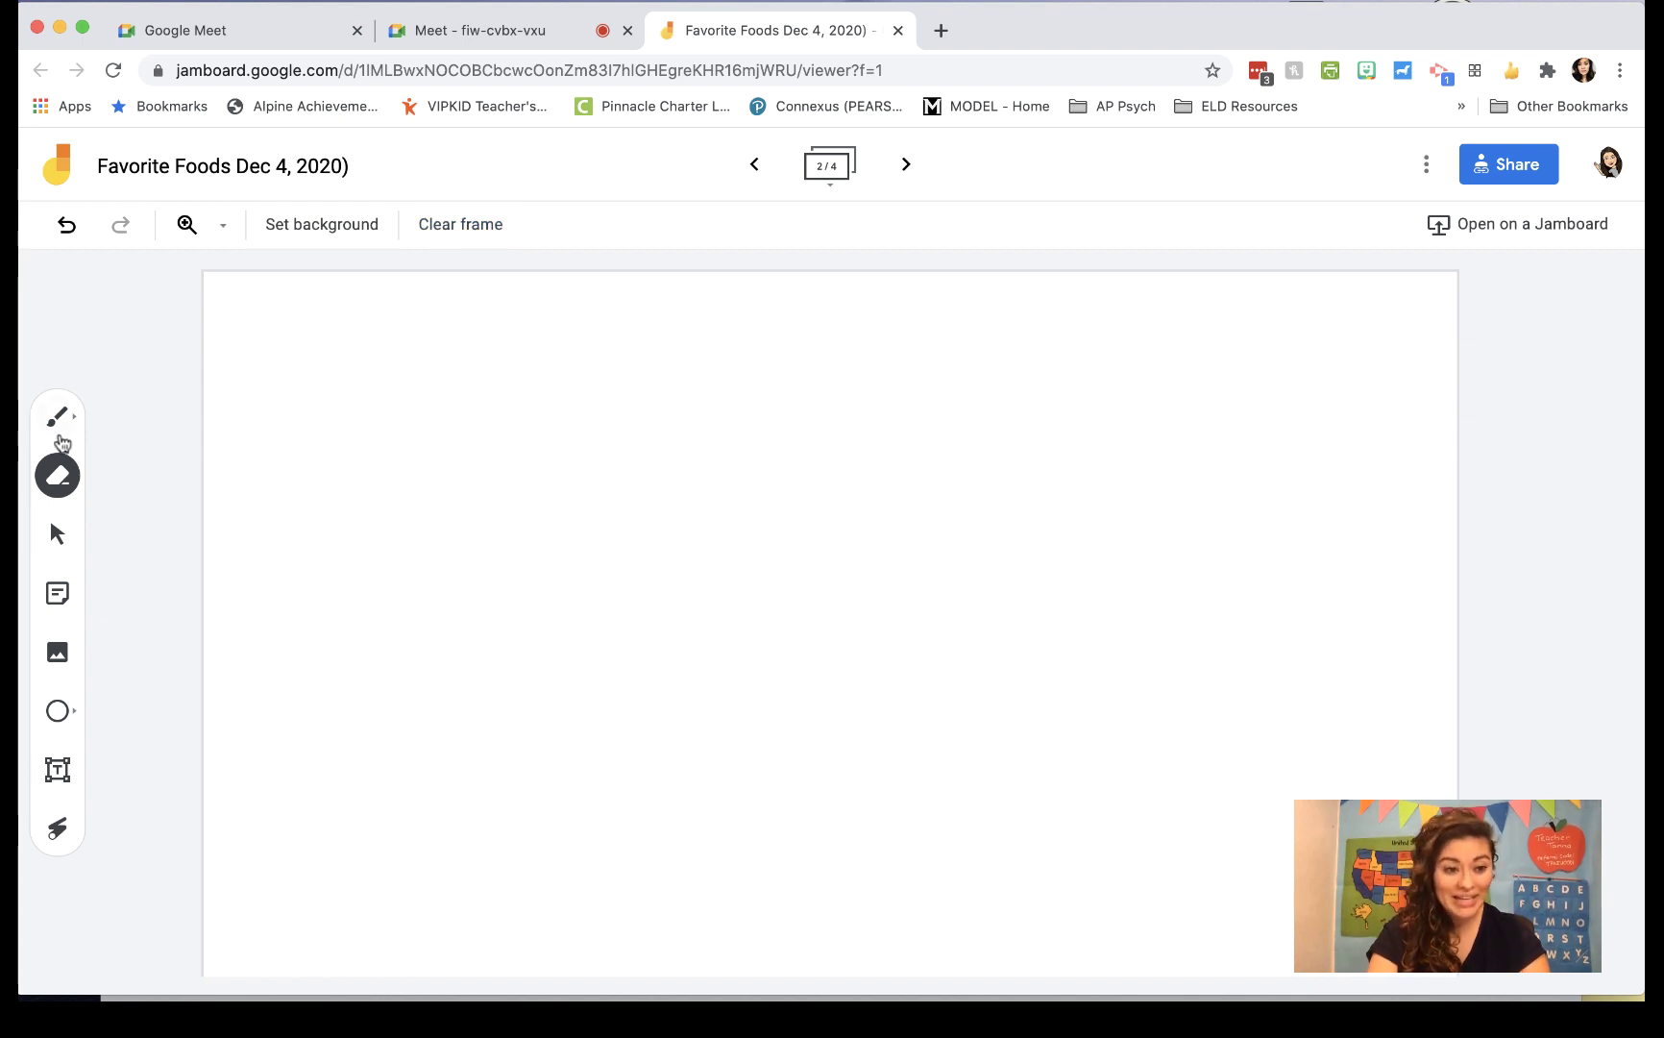
click(66, 544)
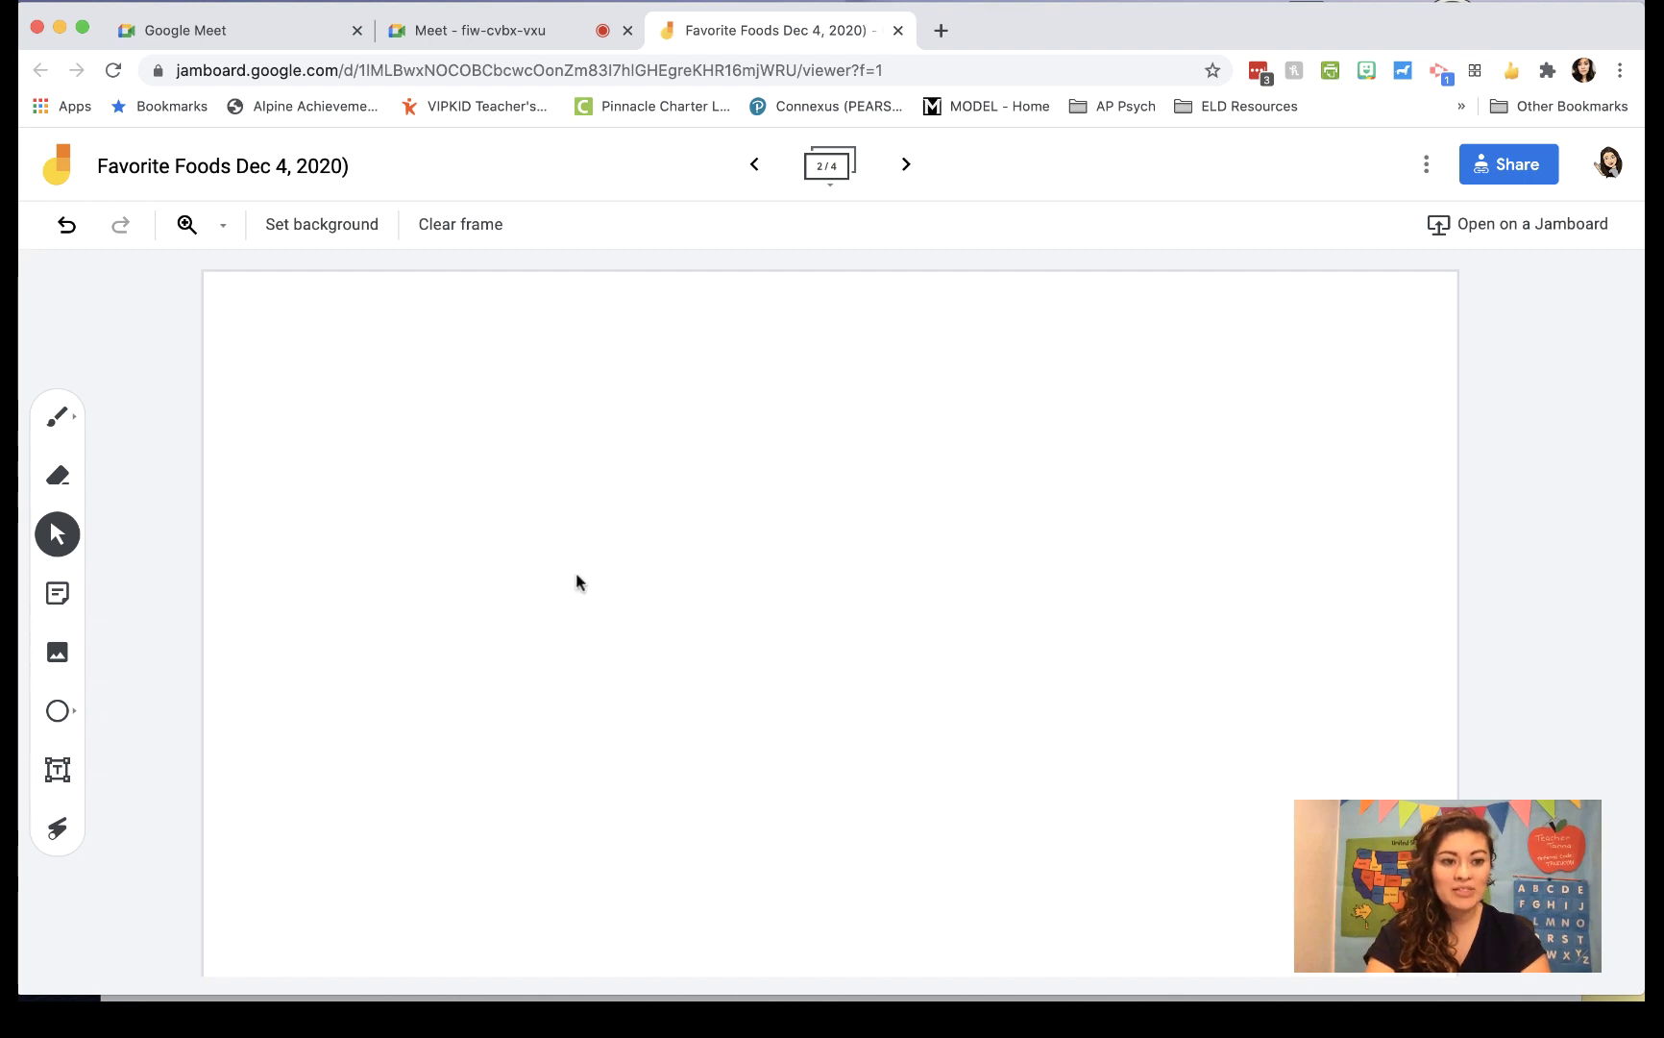
Step: Start a sticky note and enter "asjkfljasdklfjaksjfklajs" followed by a dash and the teacher's surname
click(78, 596)
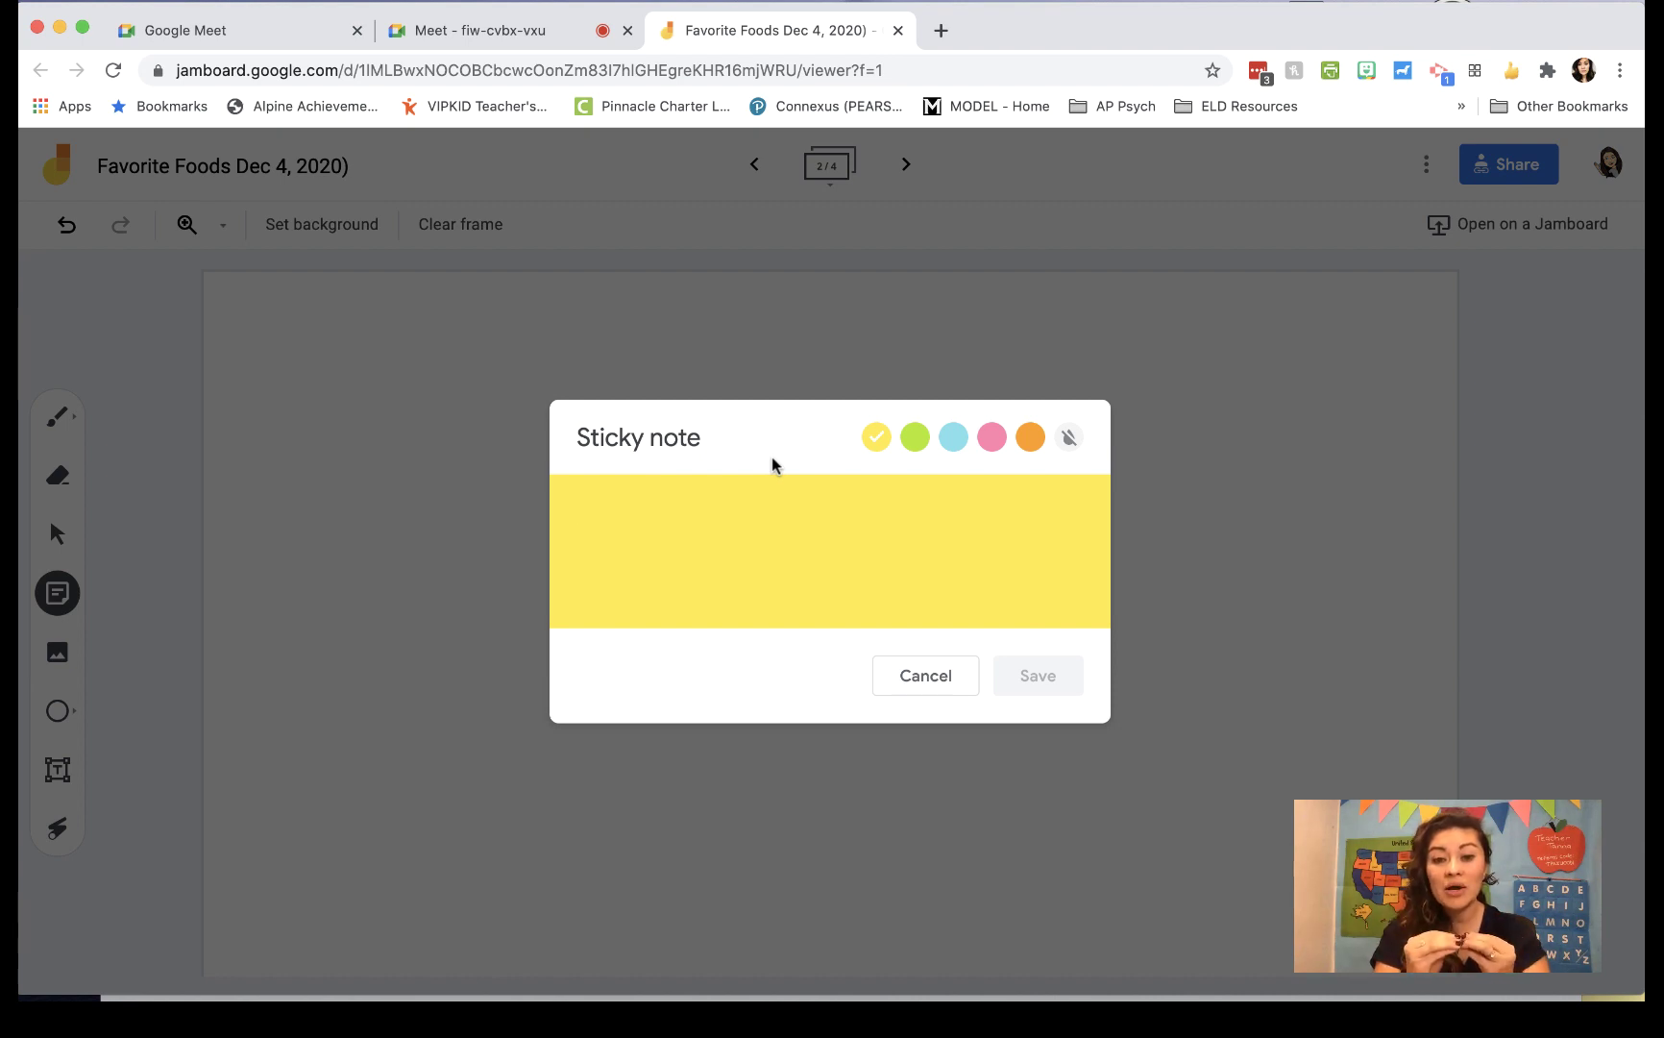
text(asjkfljasdklfjaksjfkla)
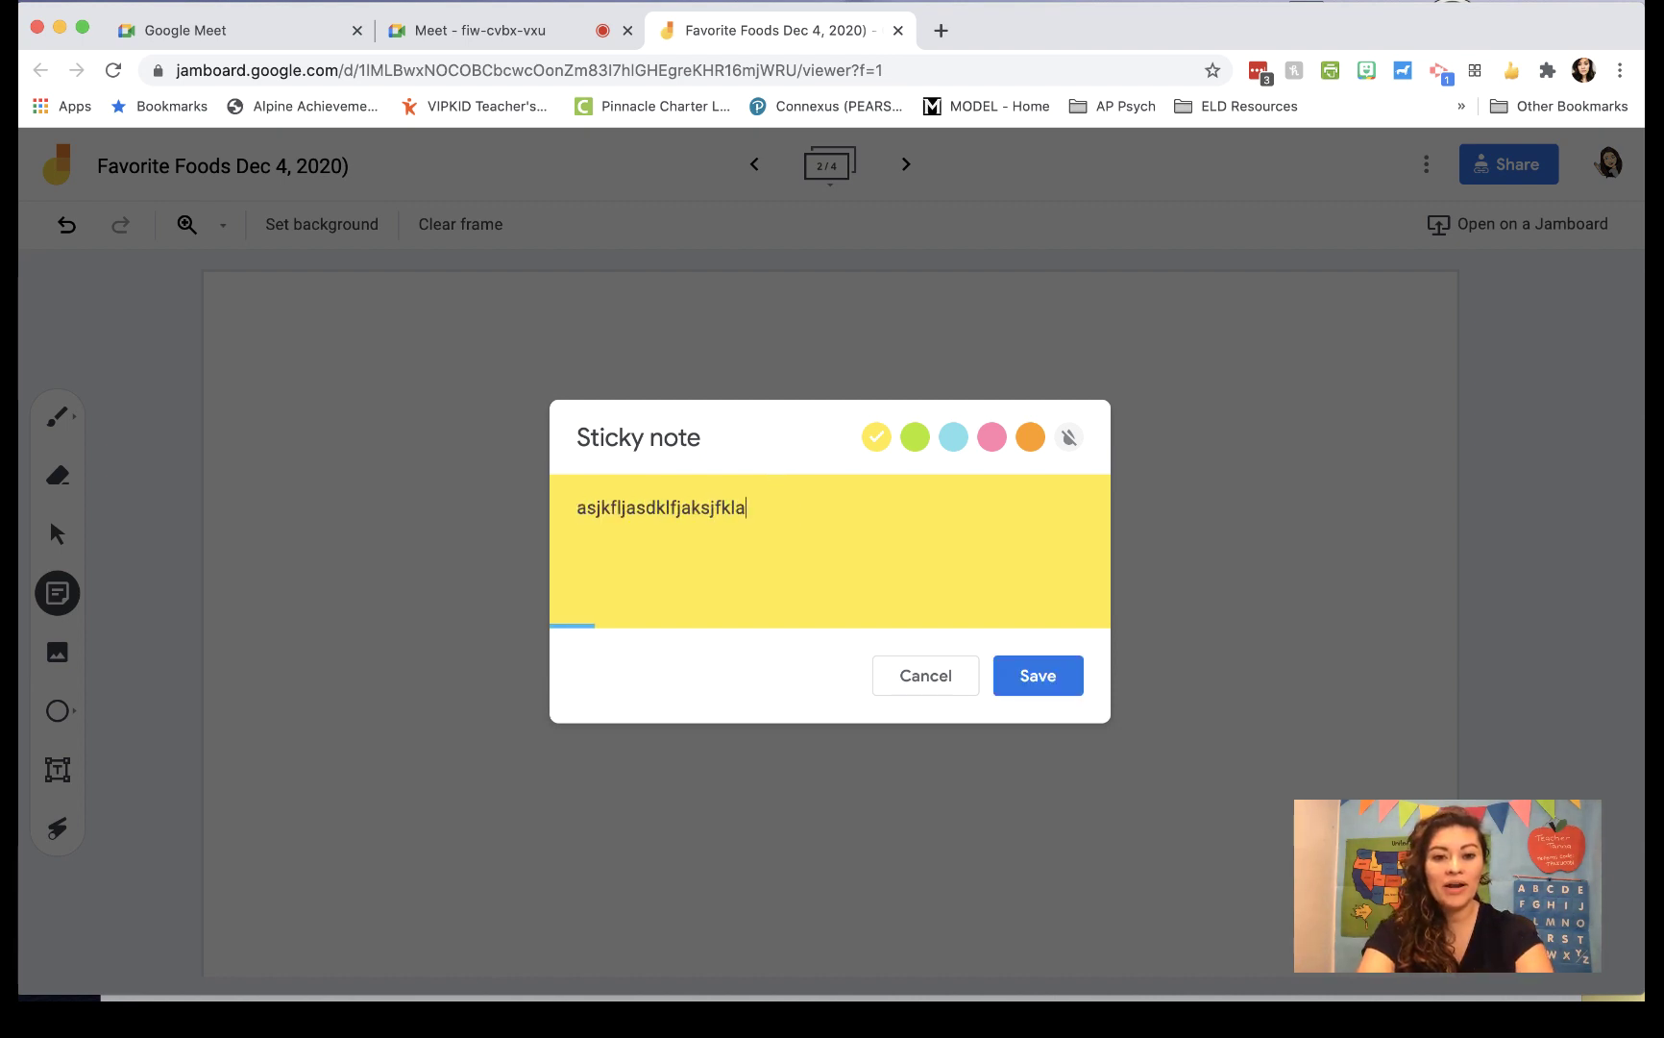
text(js - Worsham)
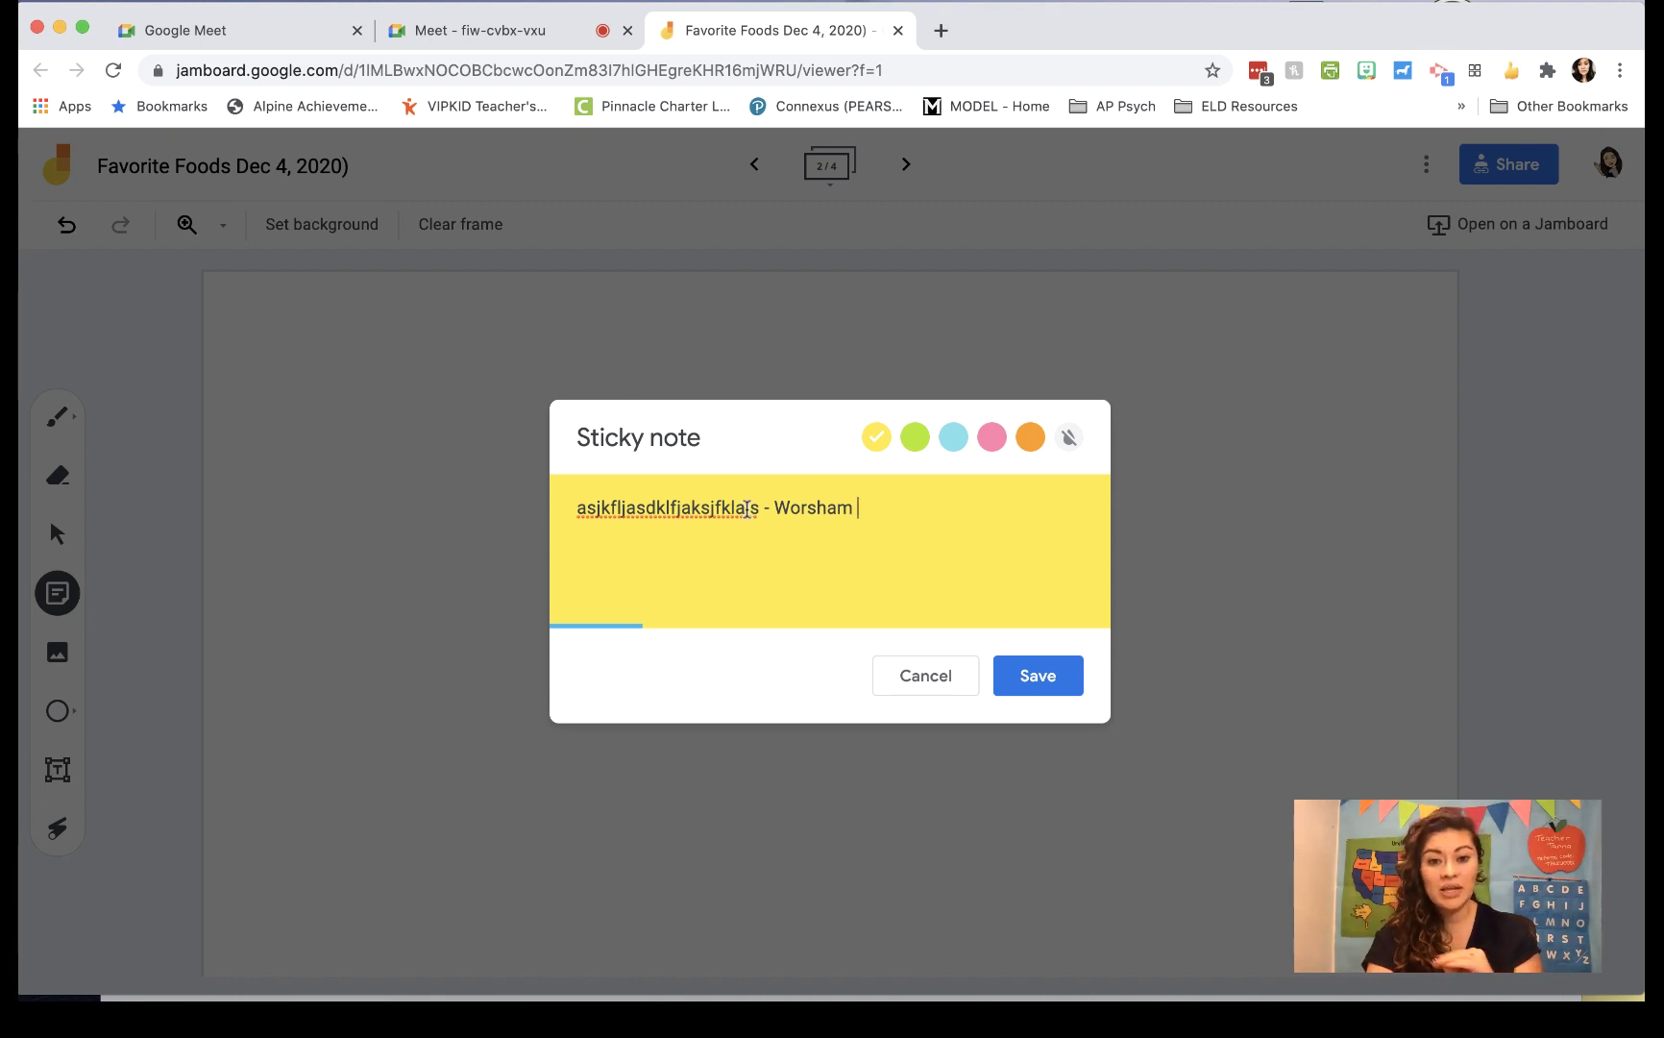
Step: Try several sticky note colours including orange and none, save the note in green and dismiss the empty follow-up note
click(918, 440)
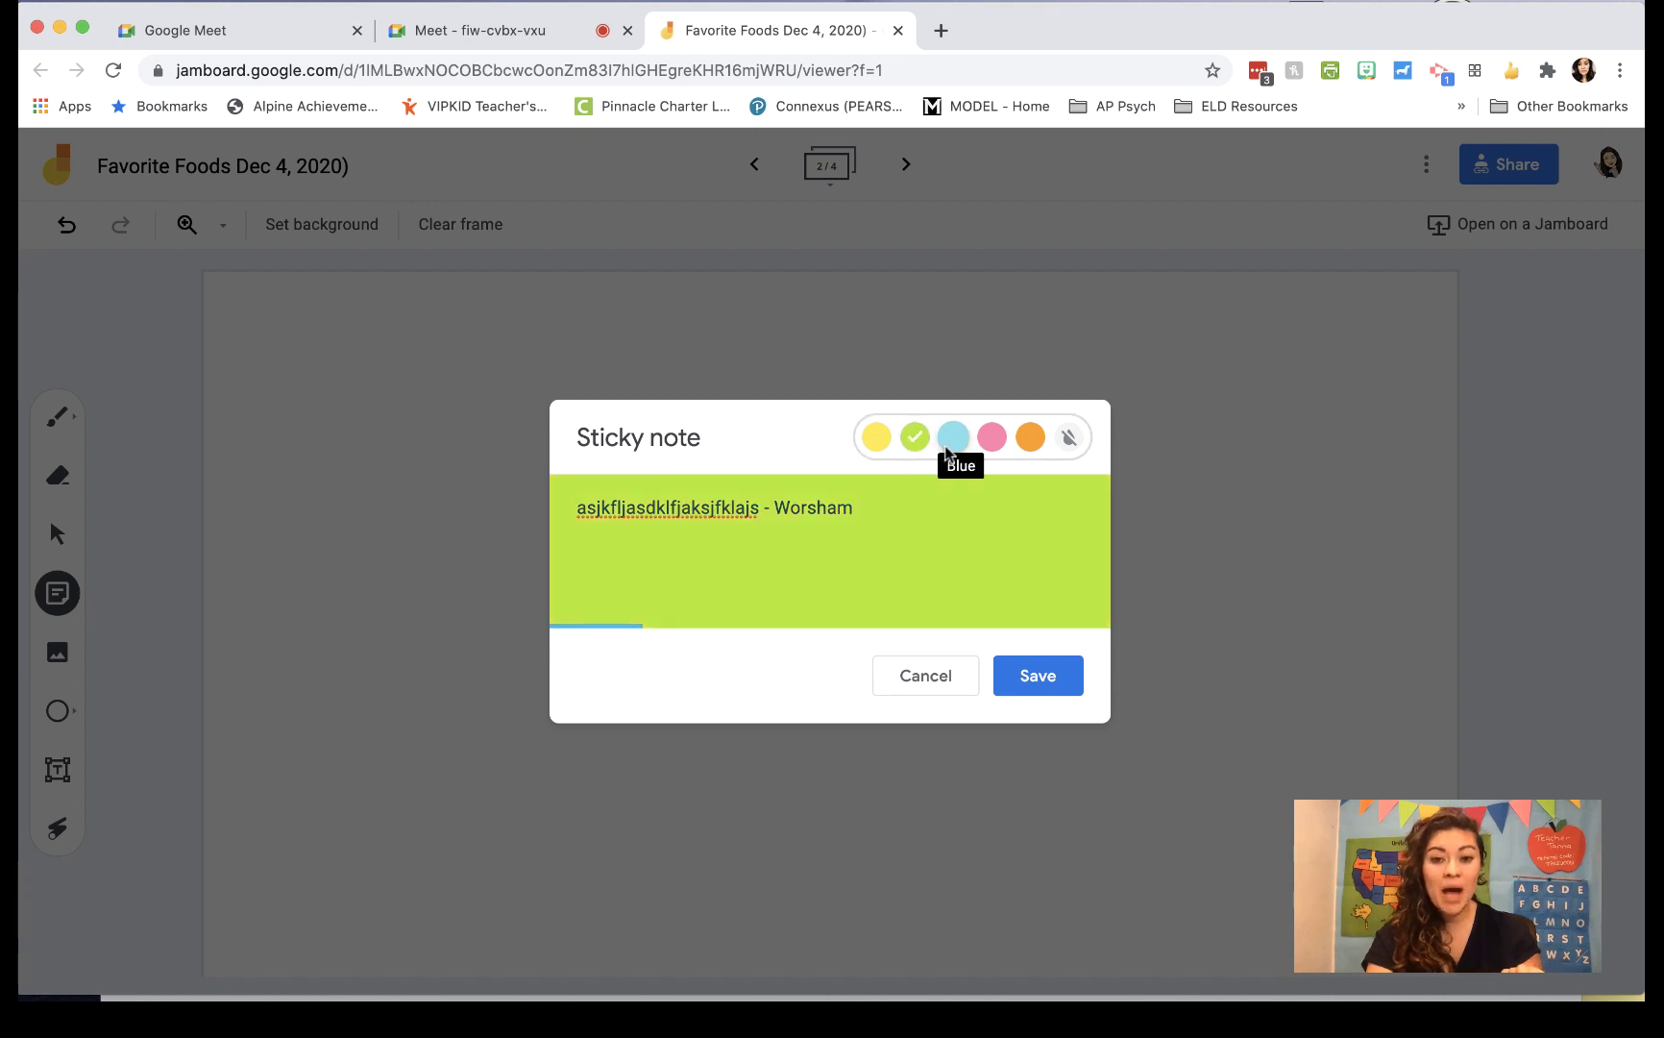
click(992, 438)
click(1030, 438)
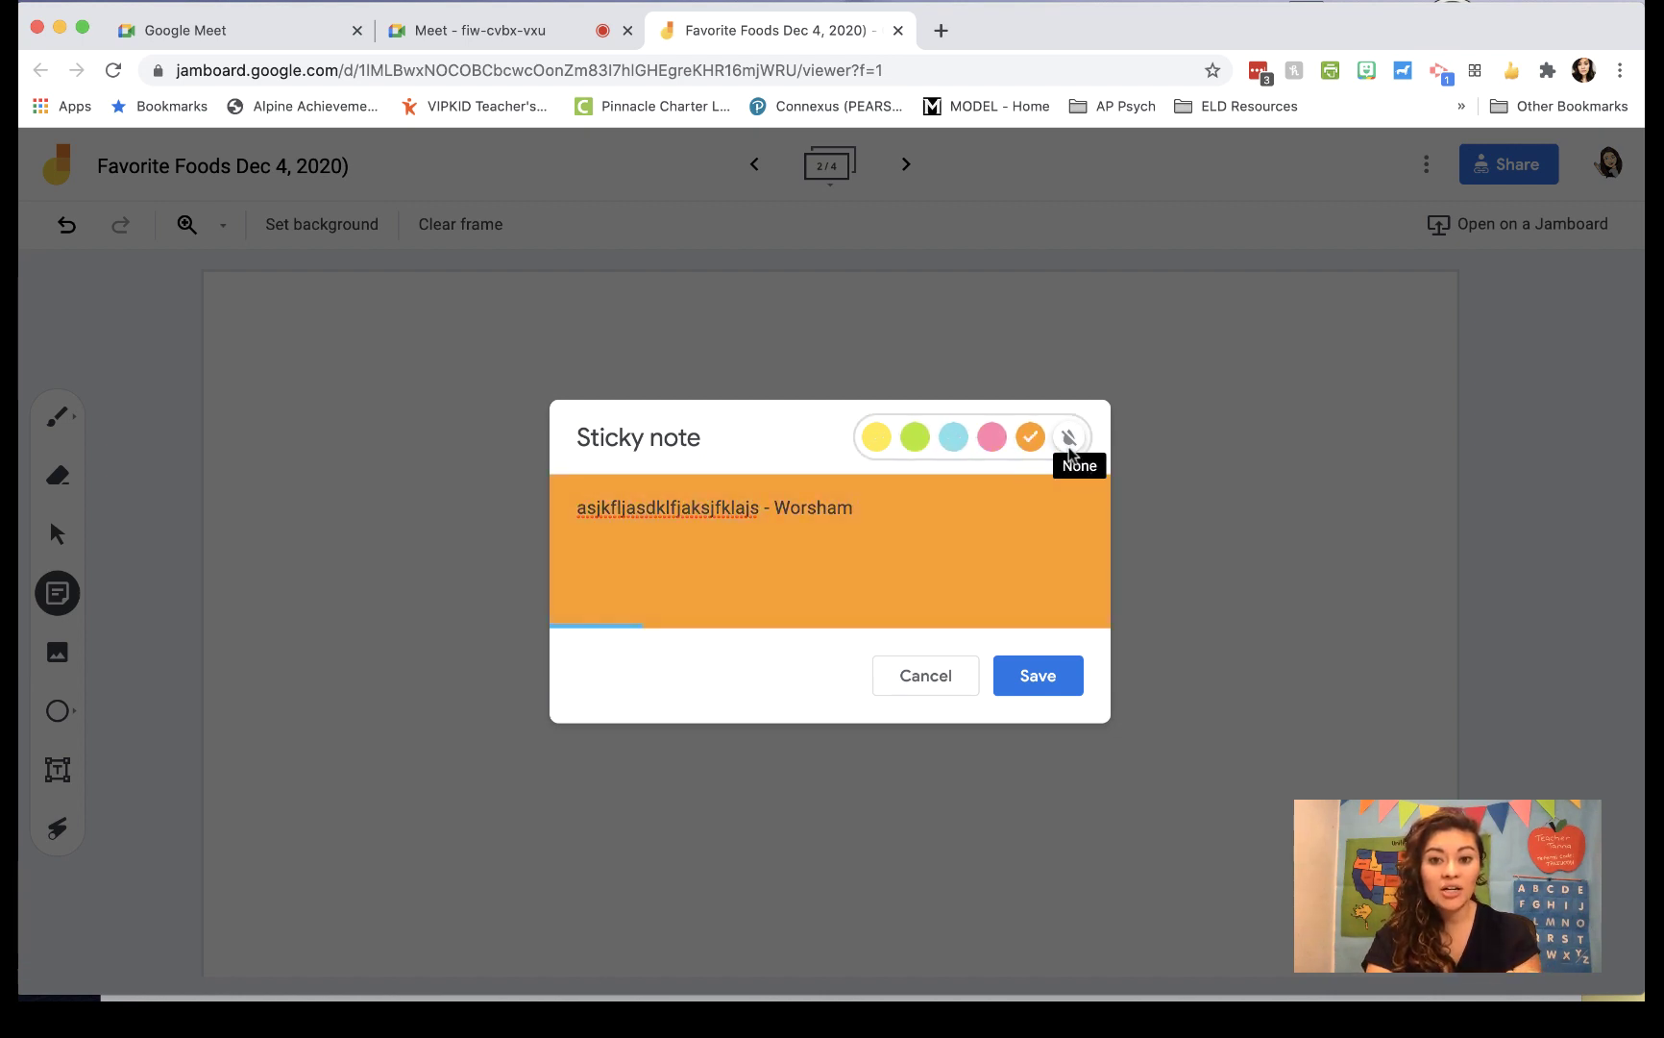
click(1071, 439)
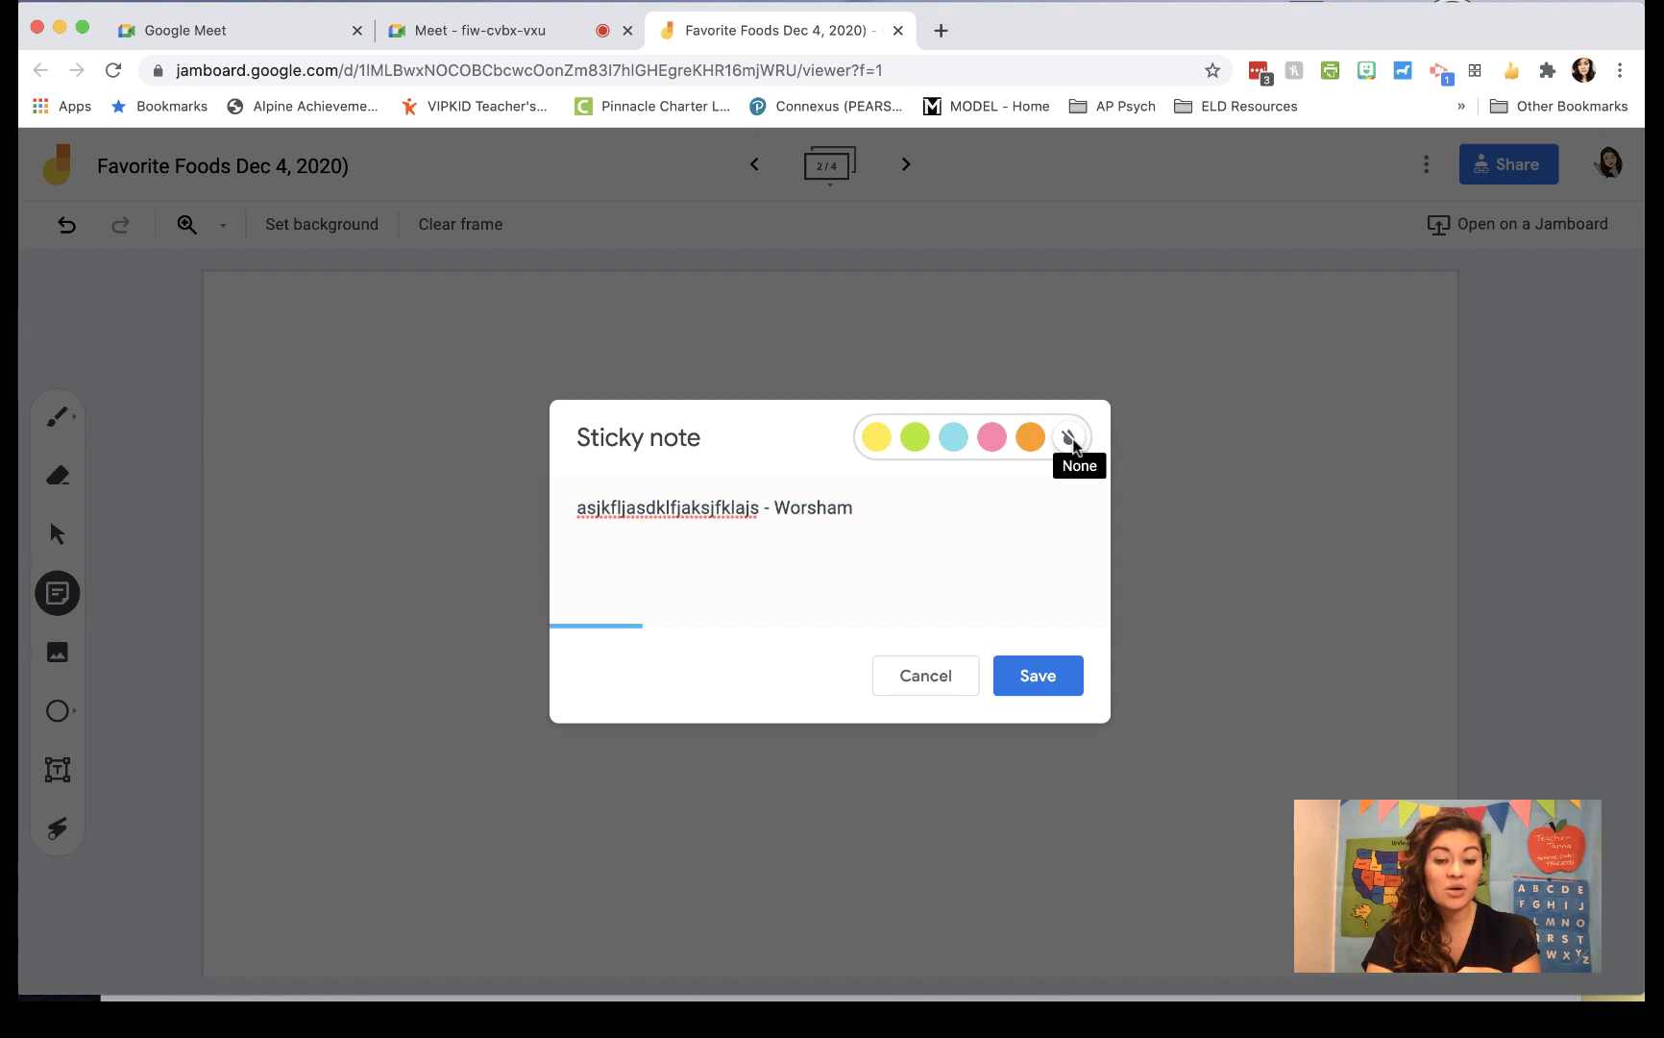
click(915, 438)
click(1070, 678)
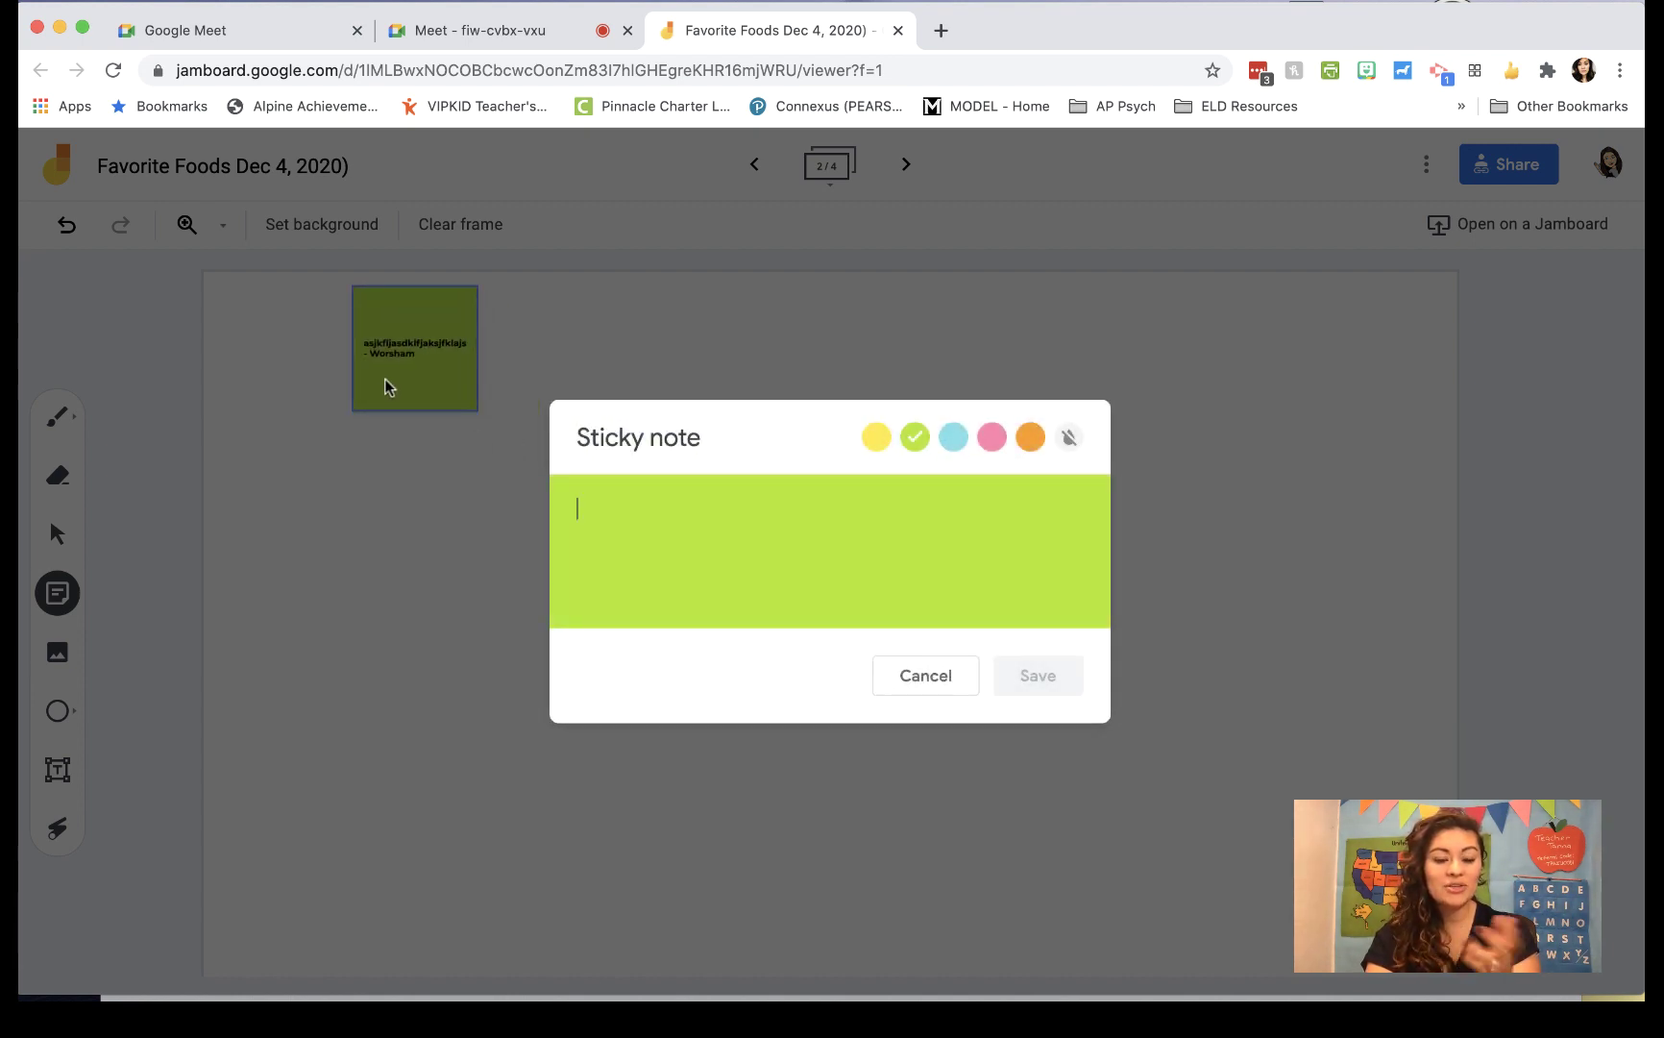
click(903, 678)
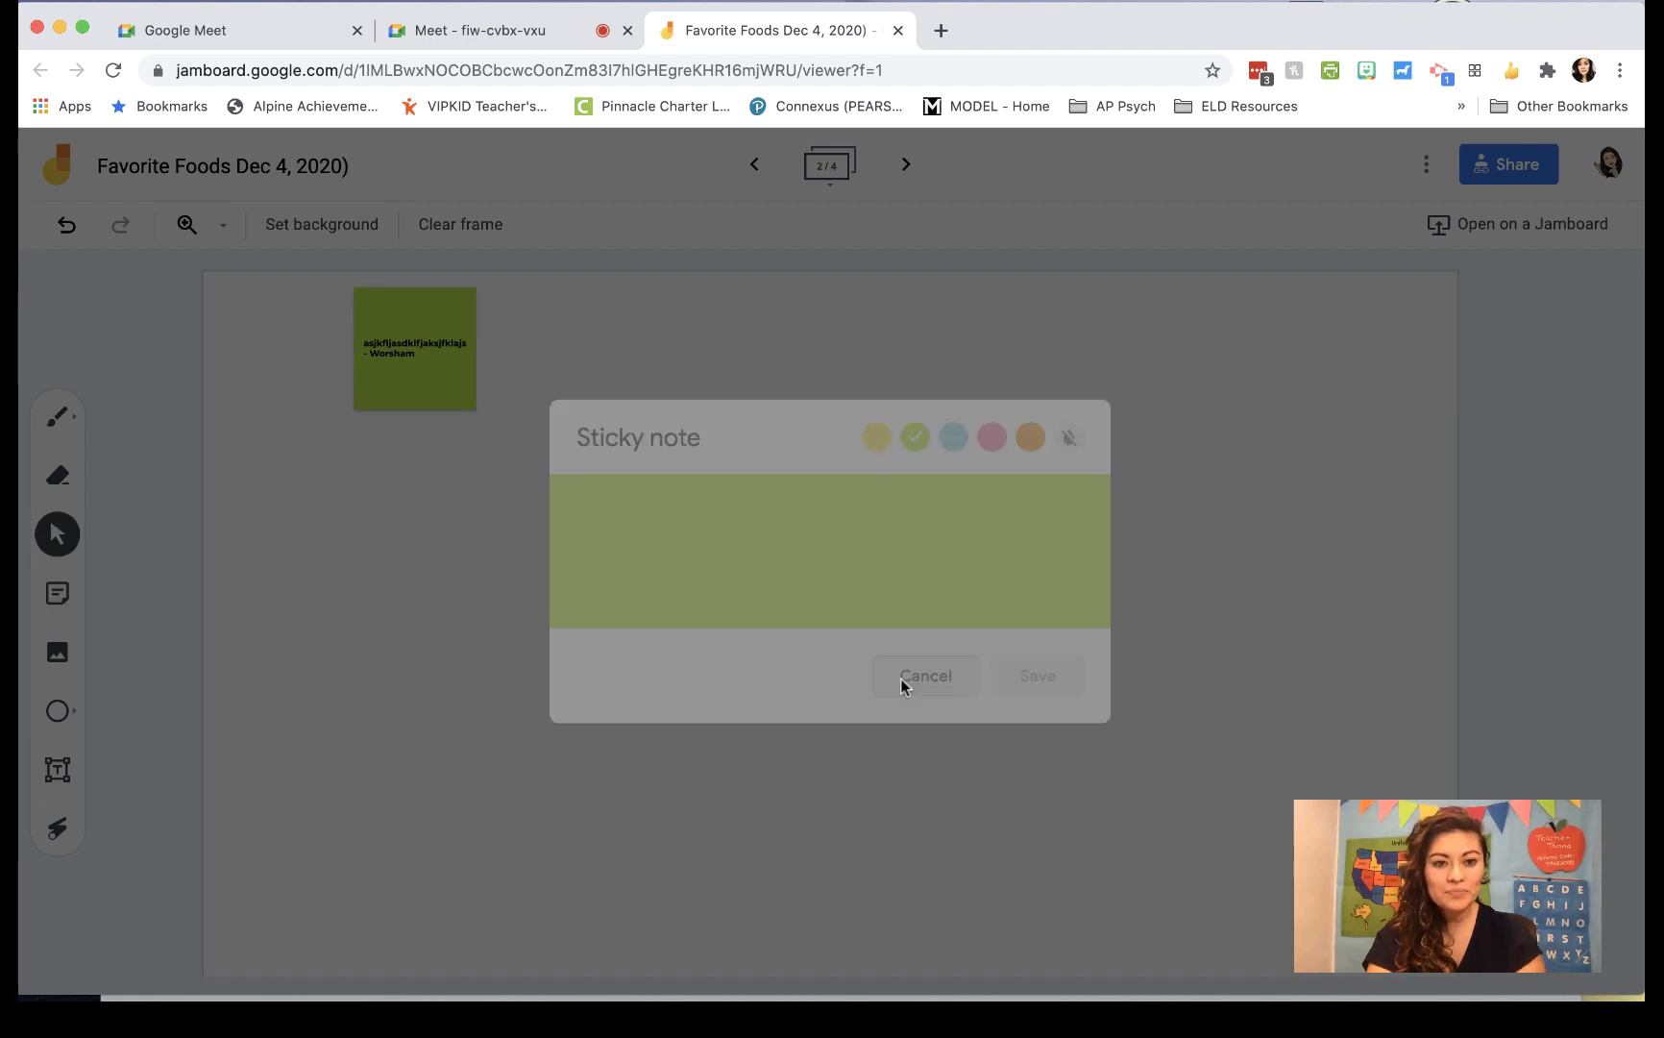
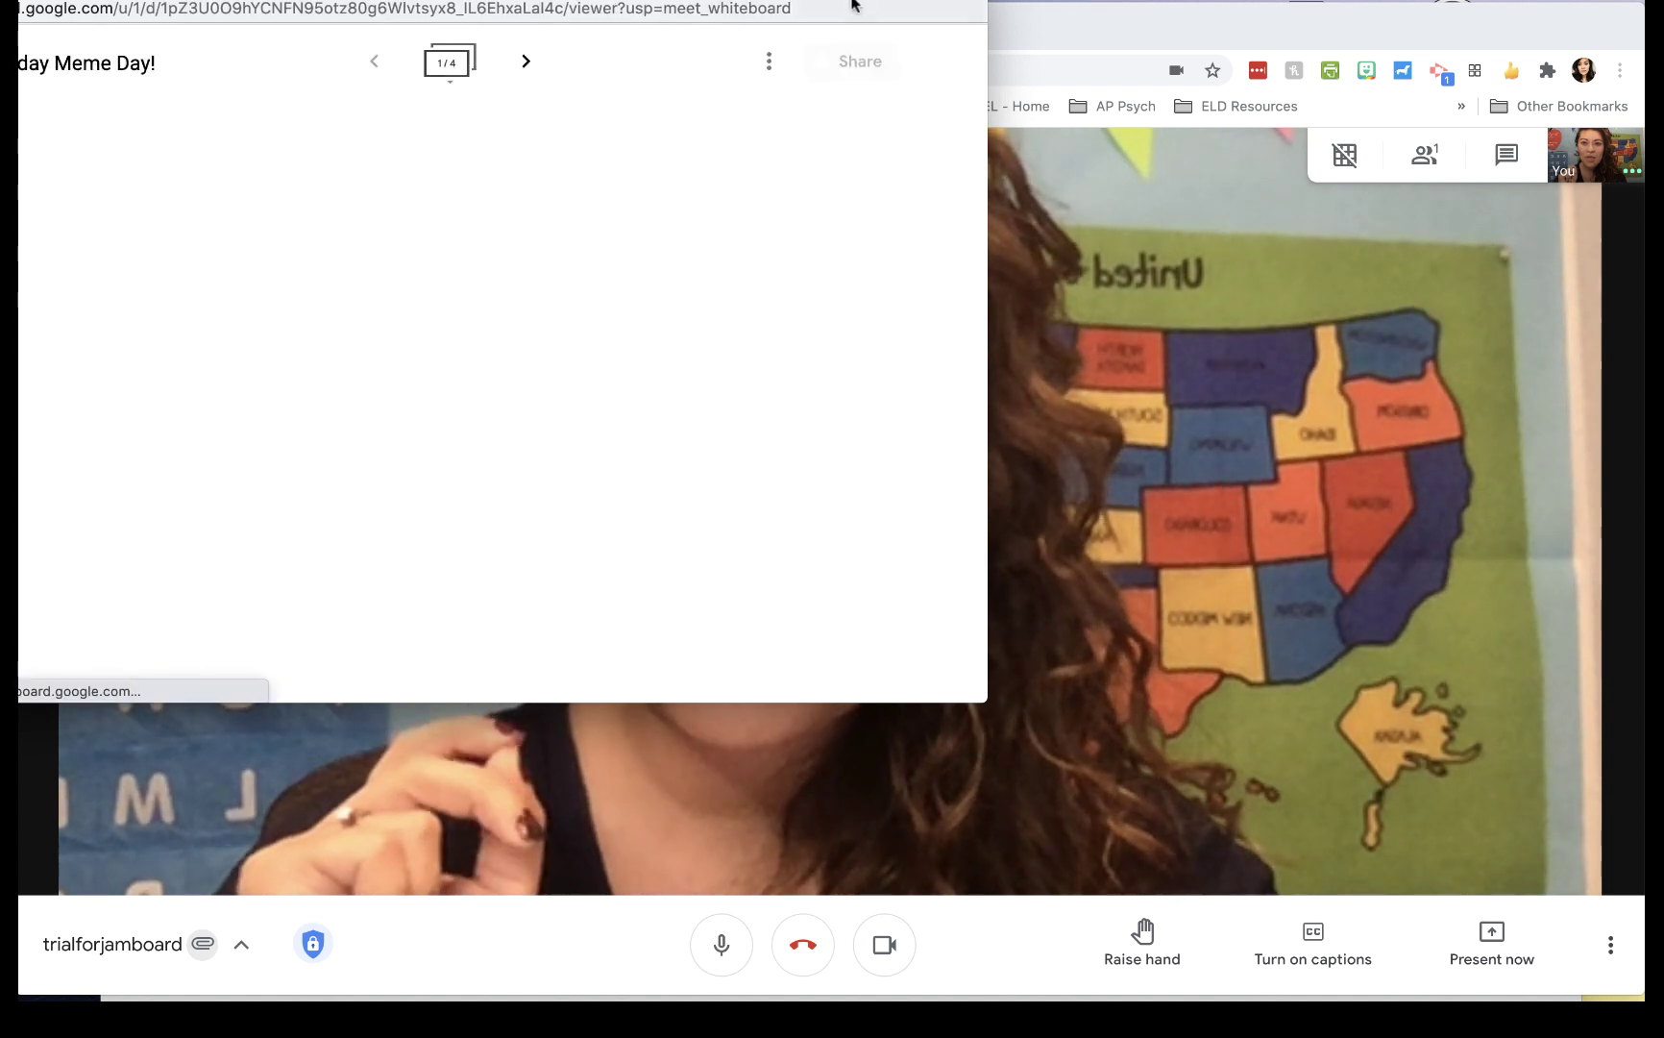
Step: Bring the Friday Meme Day! whiteboard window fully into view and page through its frames, adding a blank fifth frame at the end
drag(851, 8, 1209, 139)
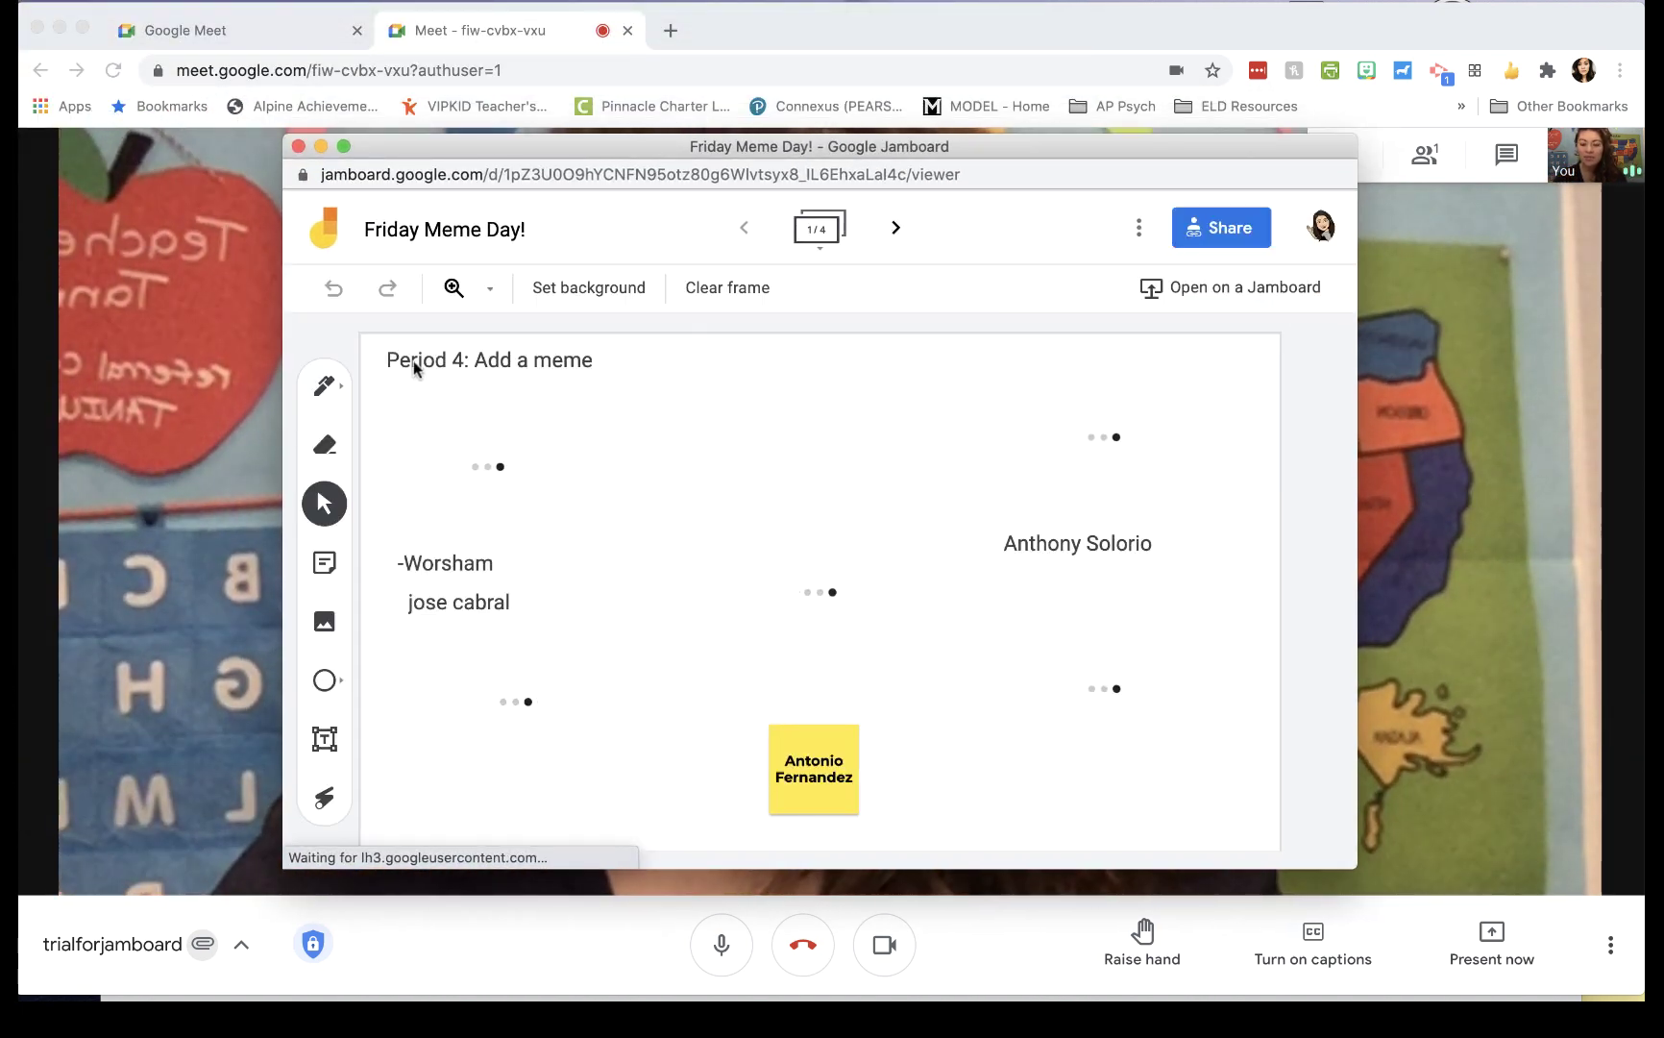
click(899, 230)
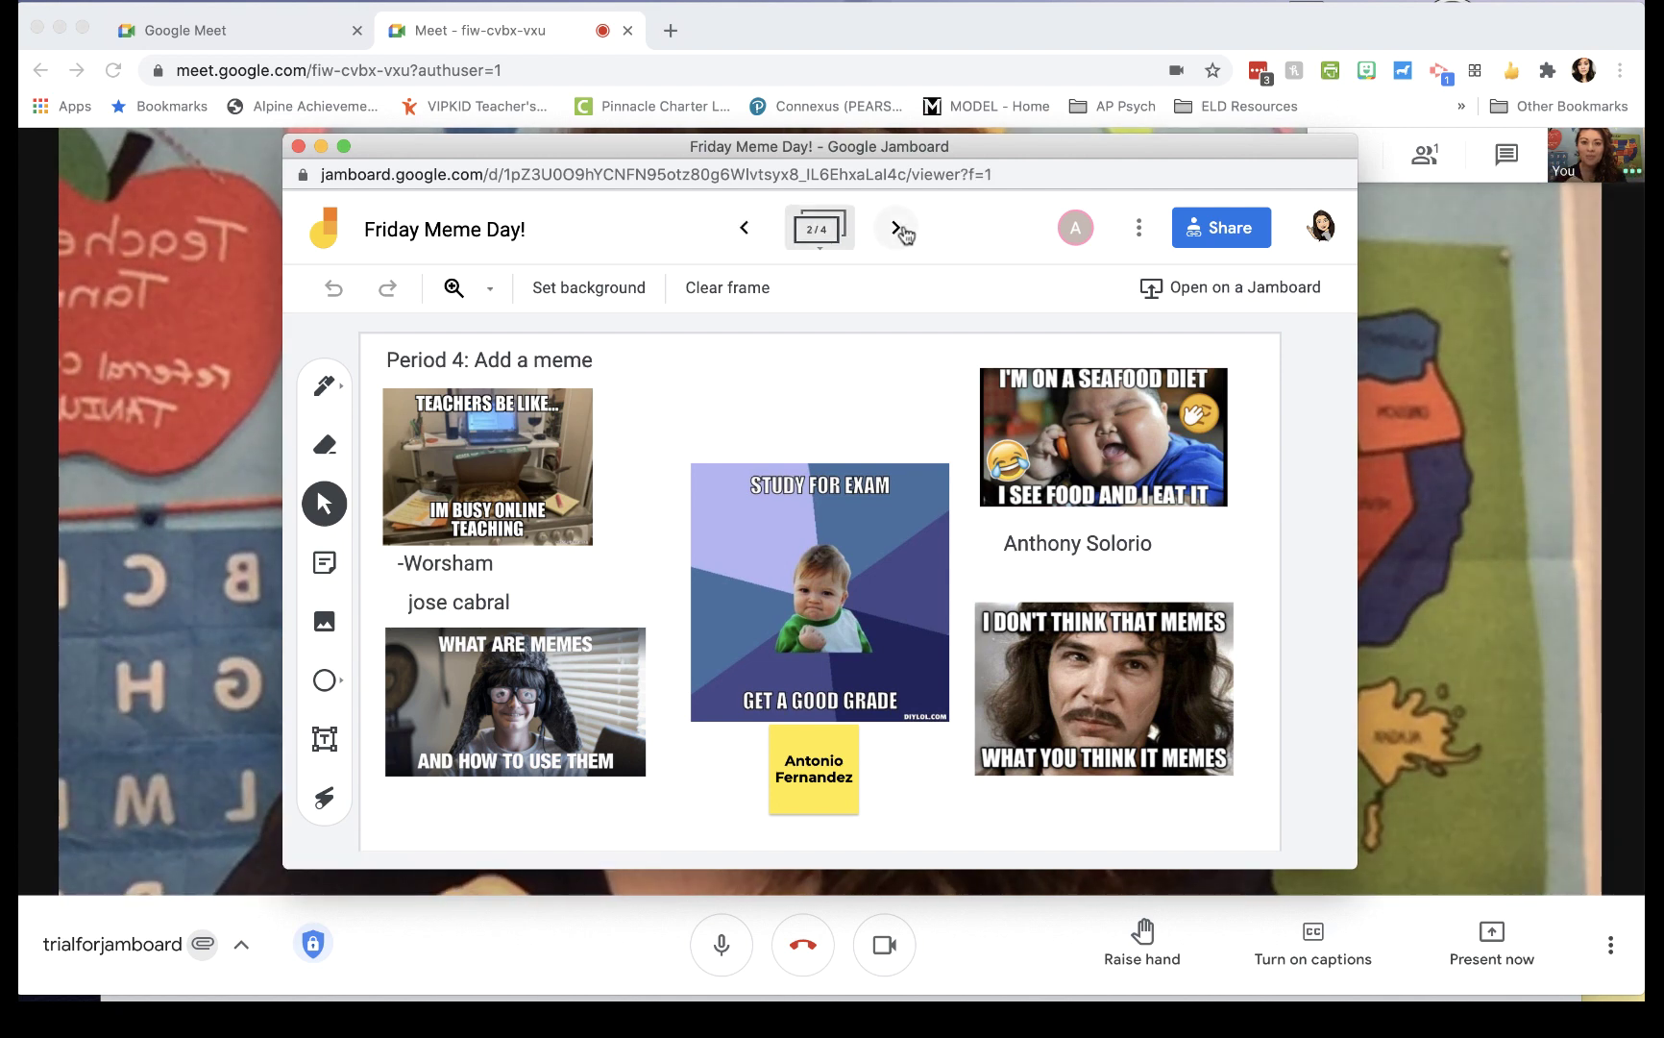
click(901, 232)
click(898, 231)
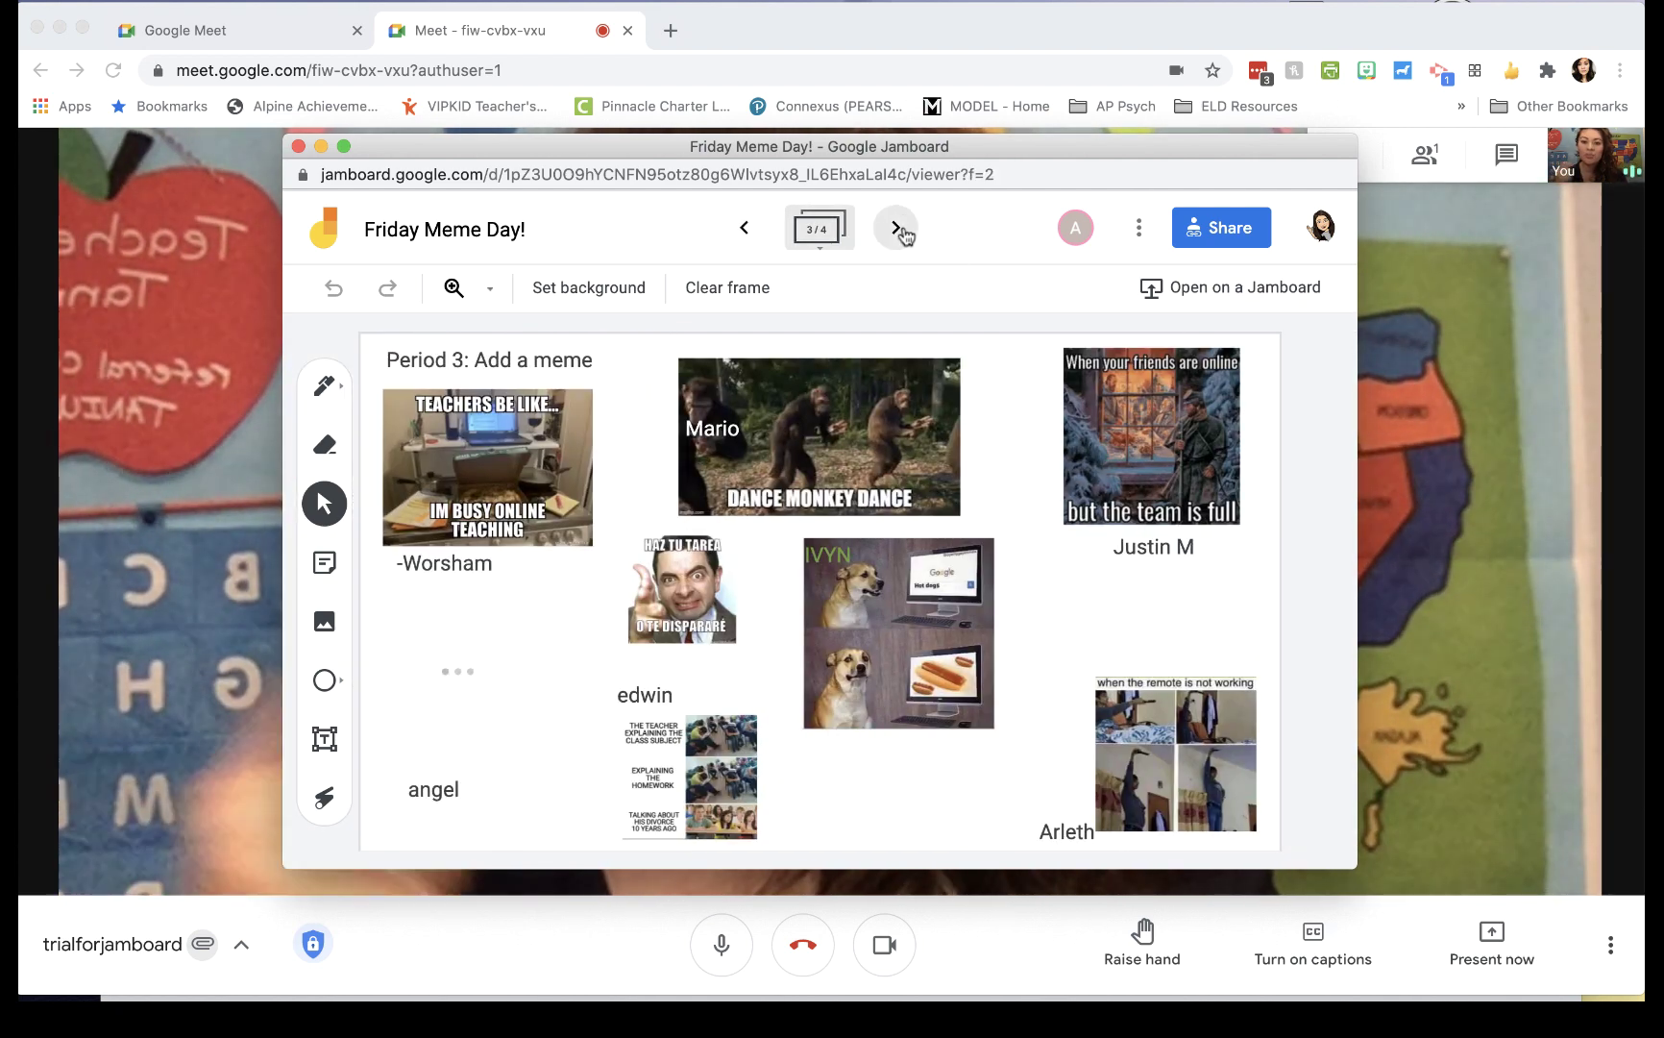
click(900, 231)
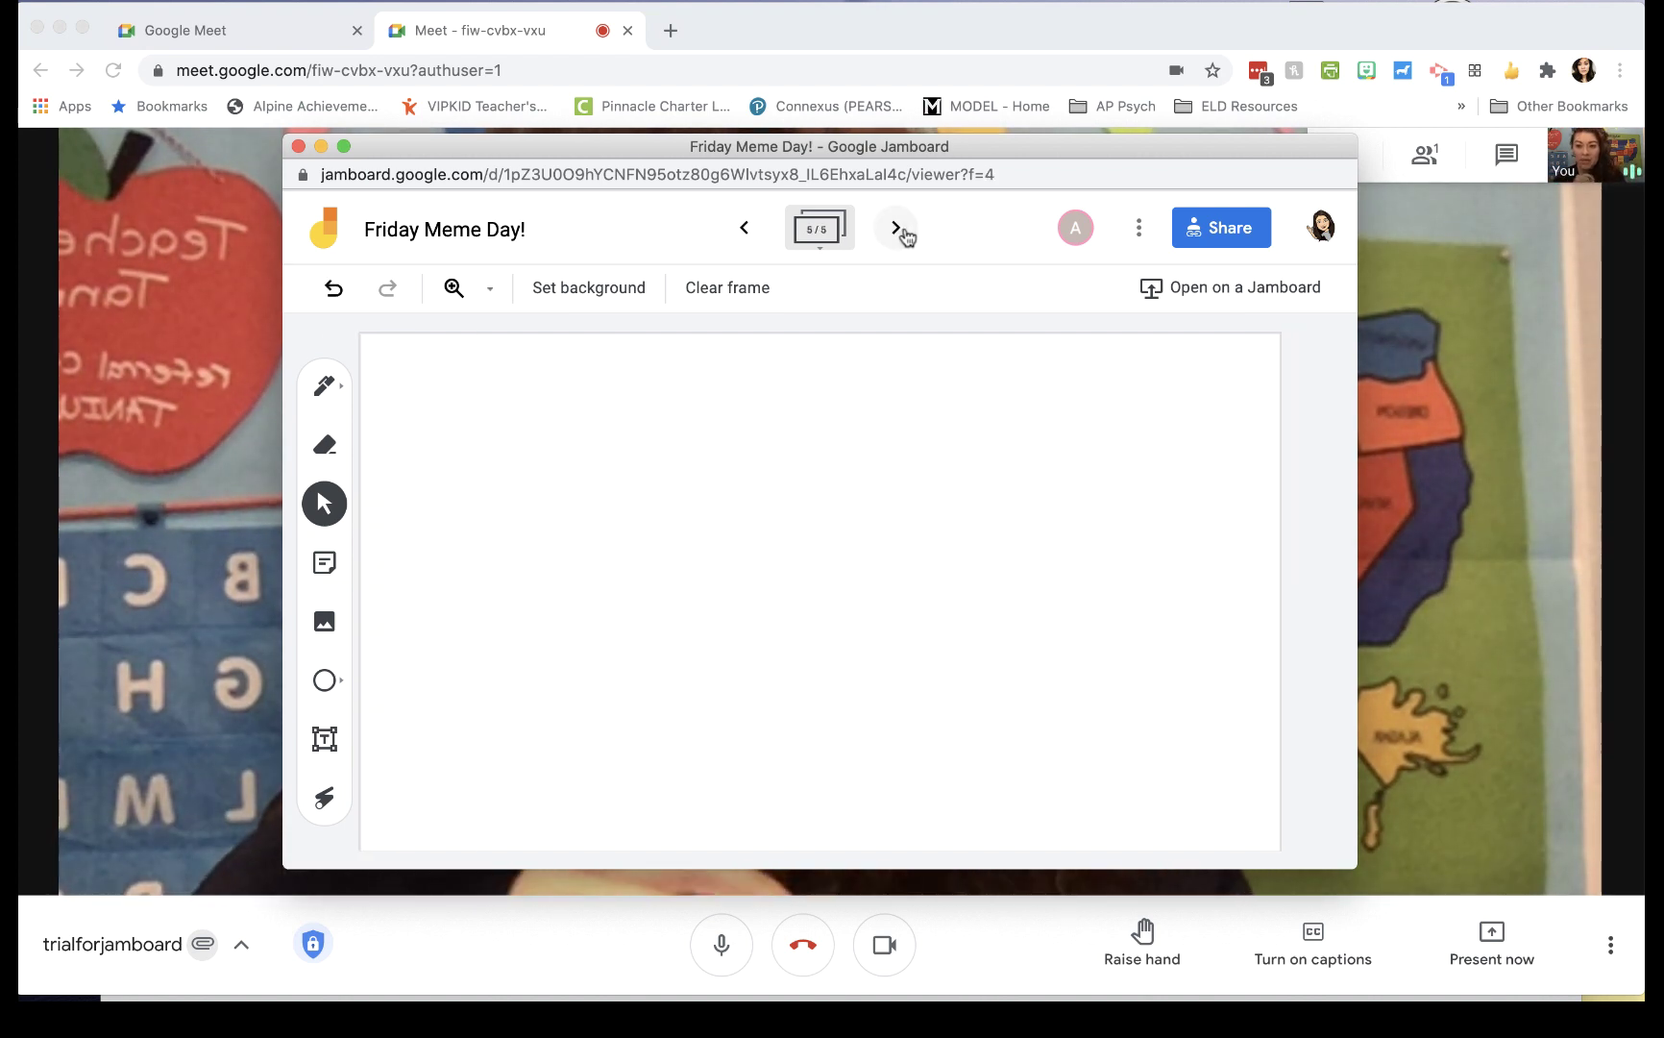
Step: Copy the "Period 4: Add a meme" heading from frame 1 onto the blank fifth frame
click(742, 231)
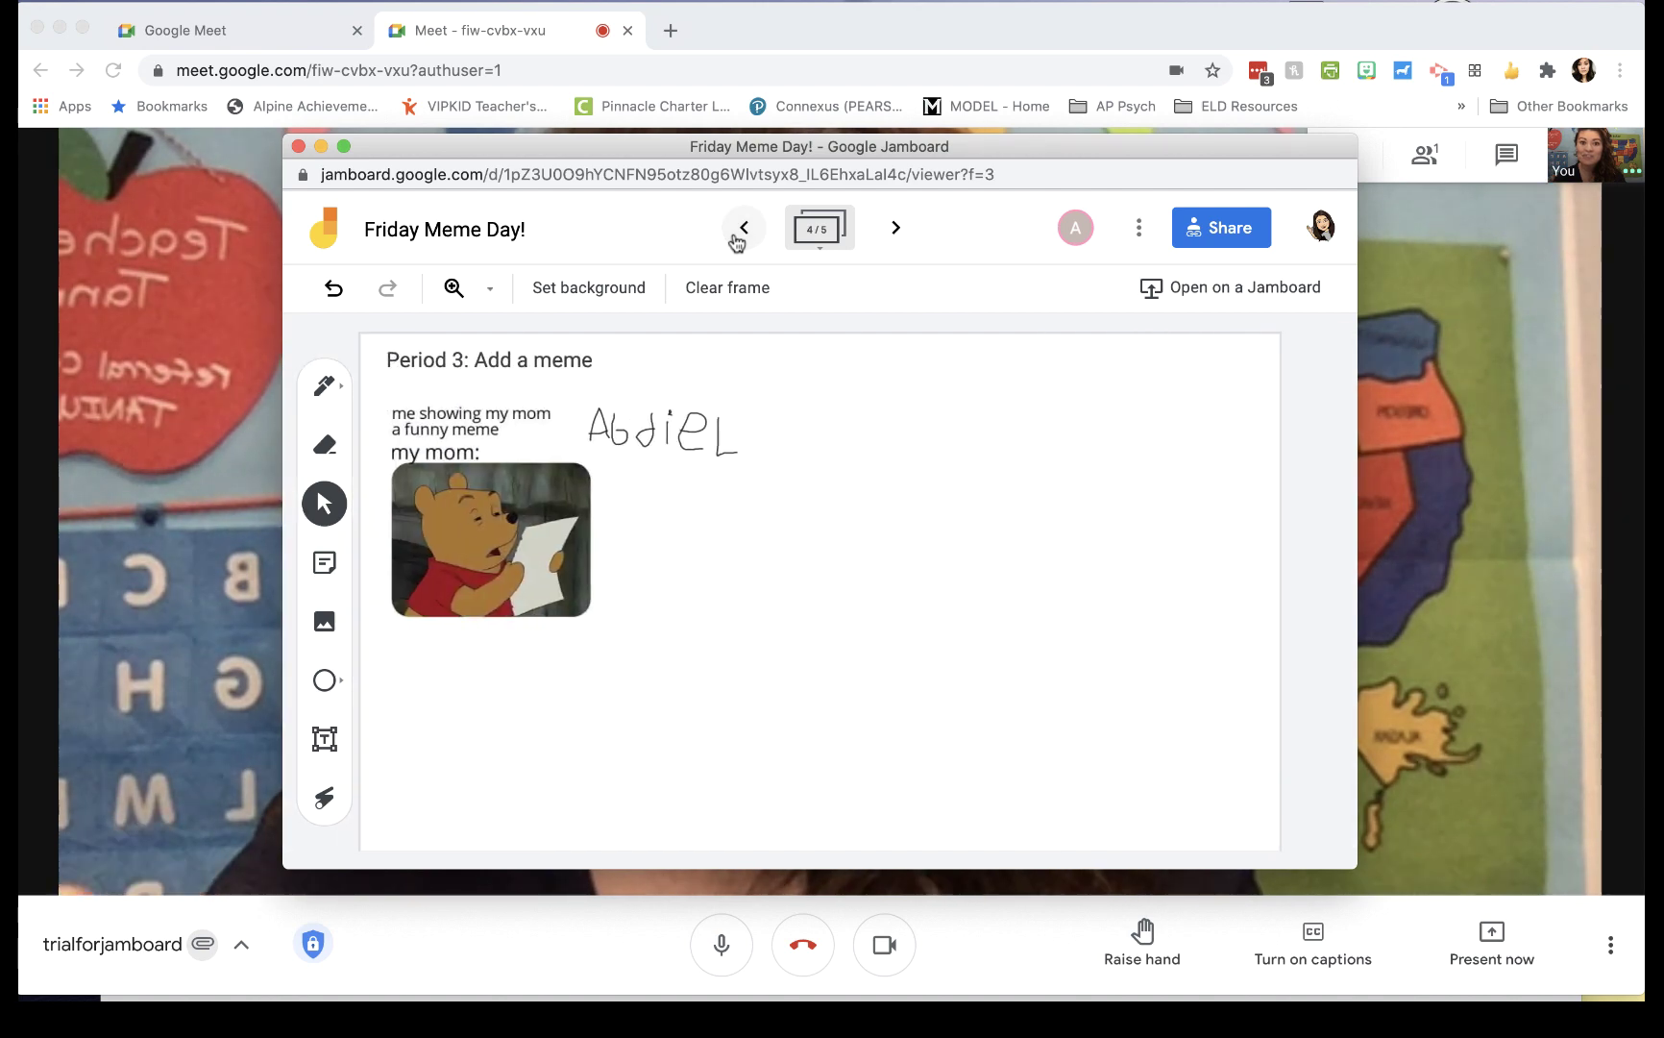
click(737, 235)
click(742, 231)
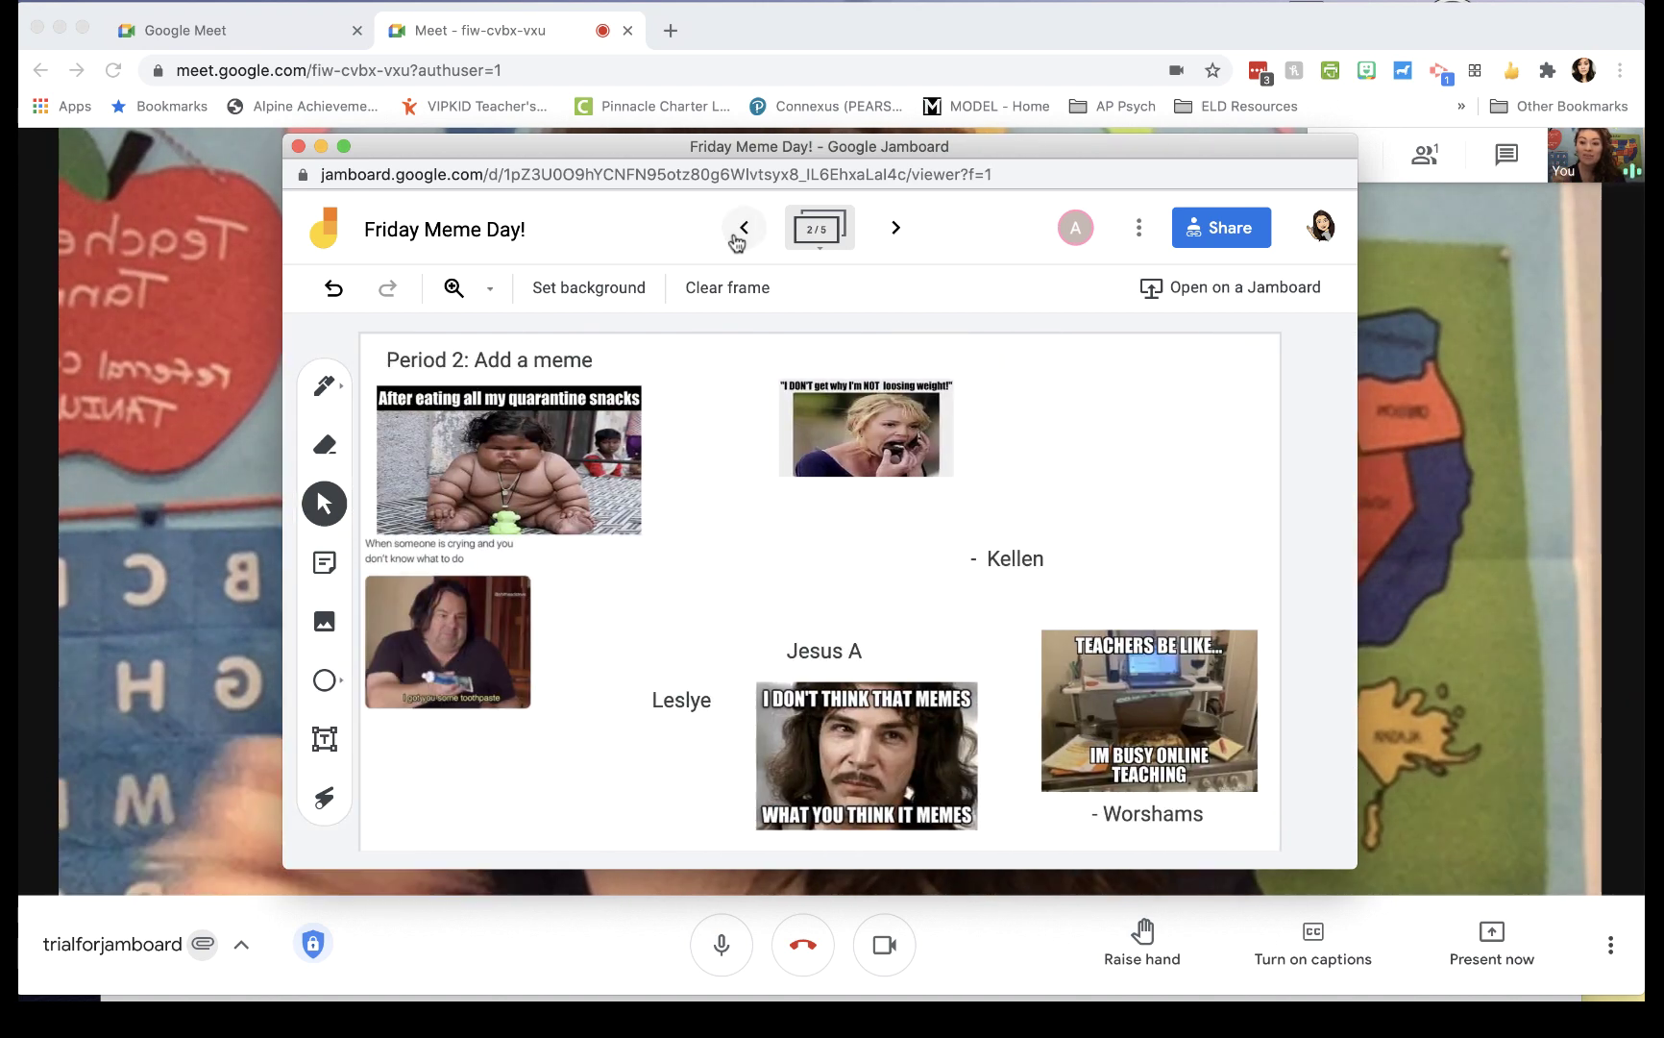
click(742, 231)
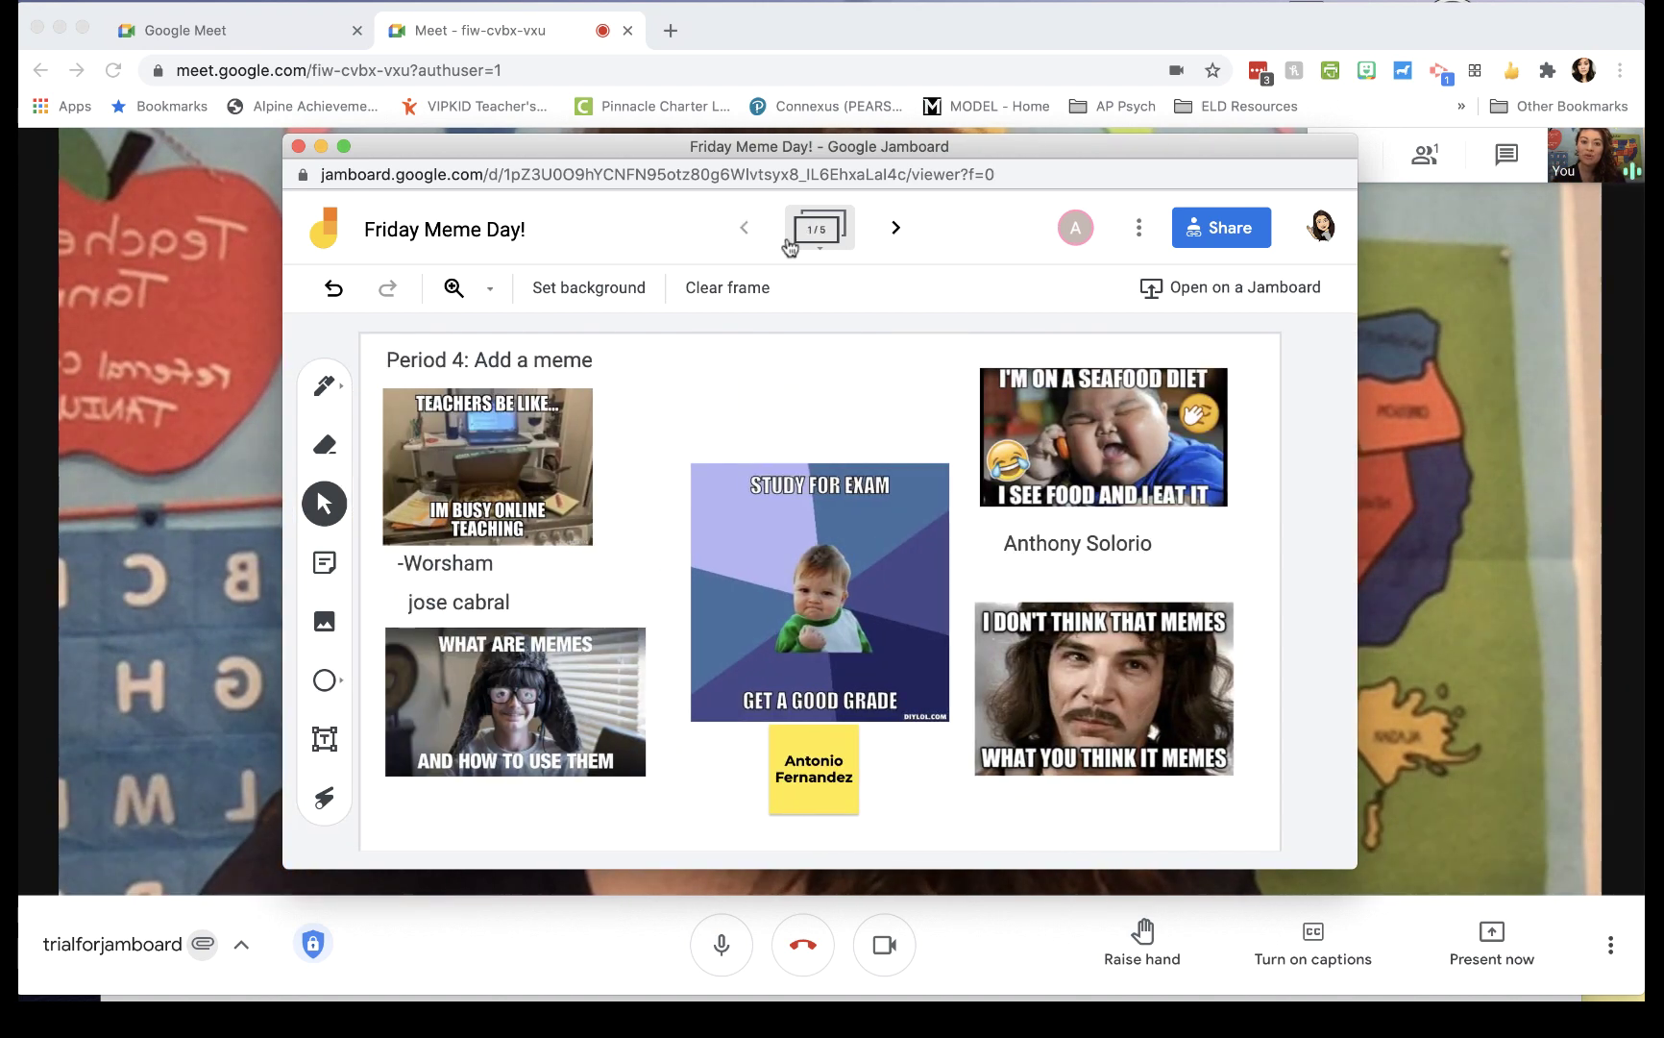
click(565, 357)
click(876, 233)
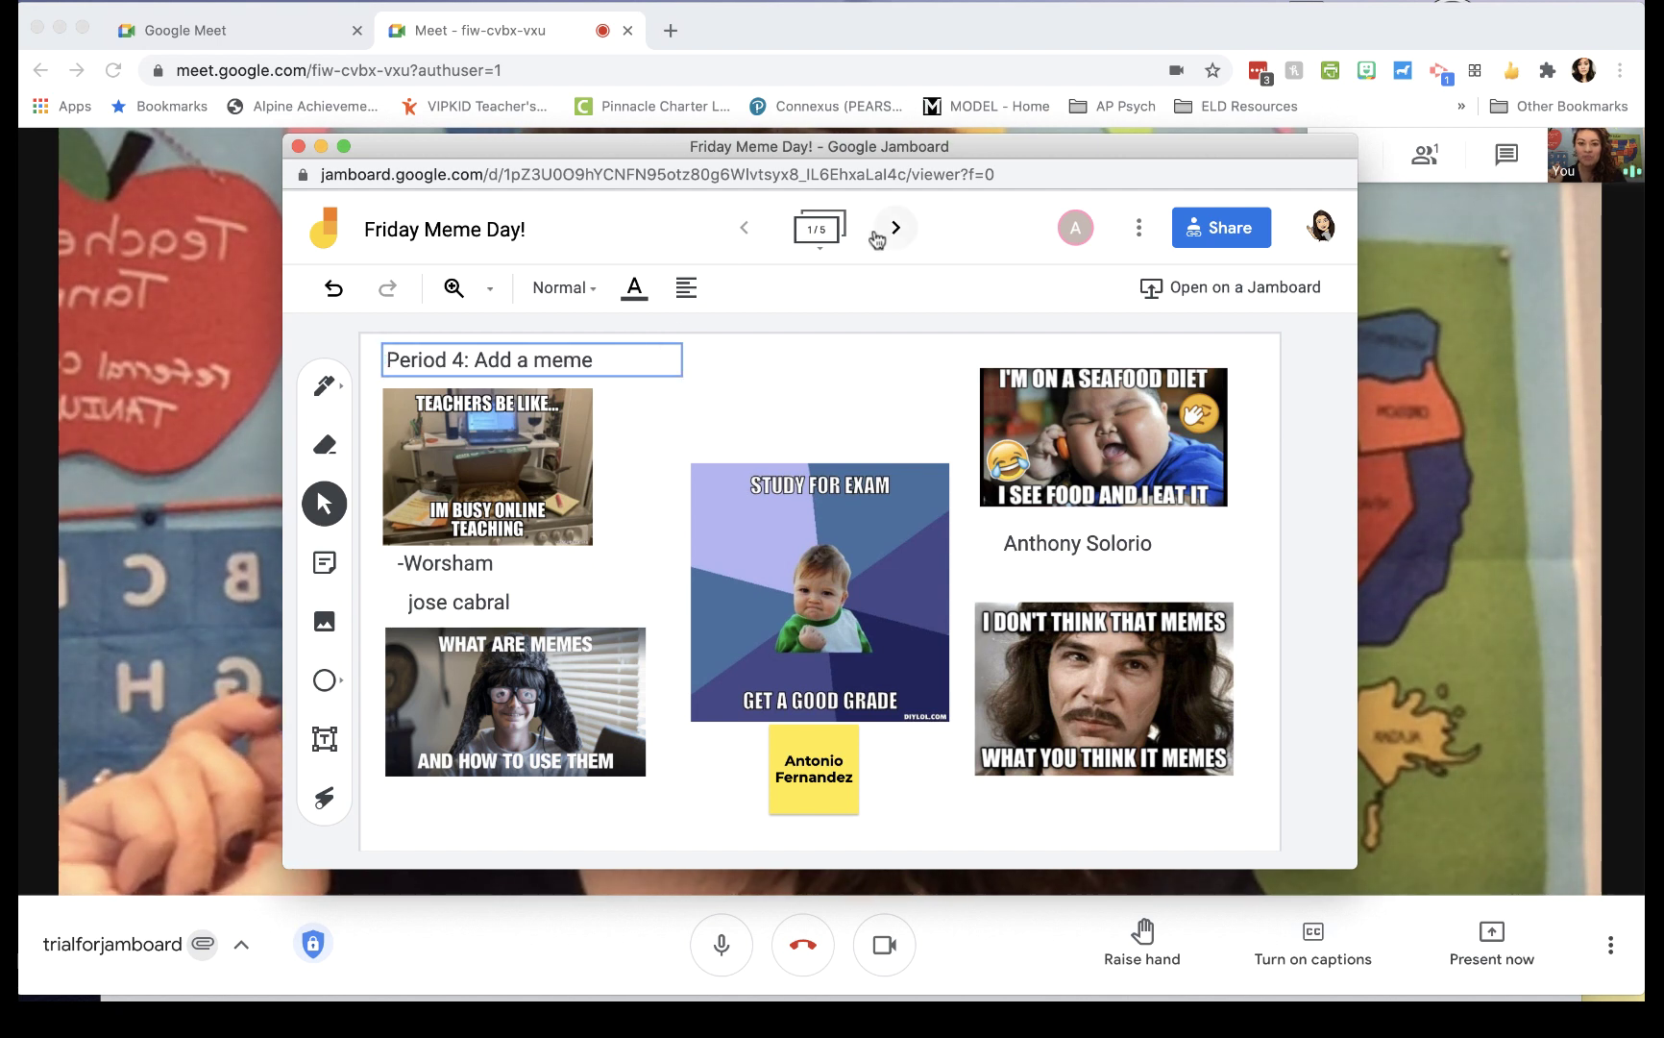
click(895, 227)
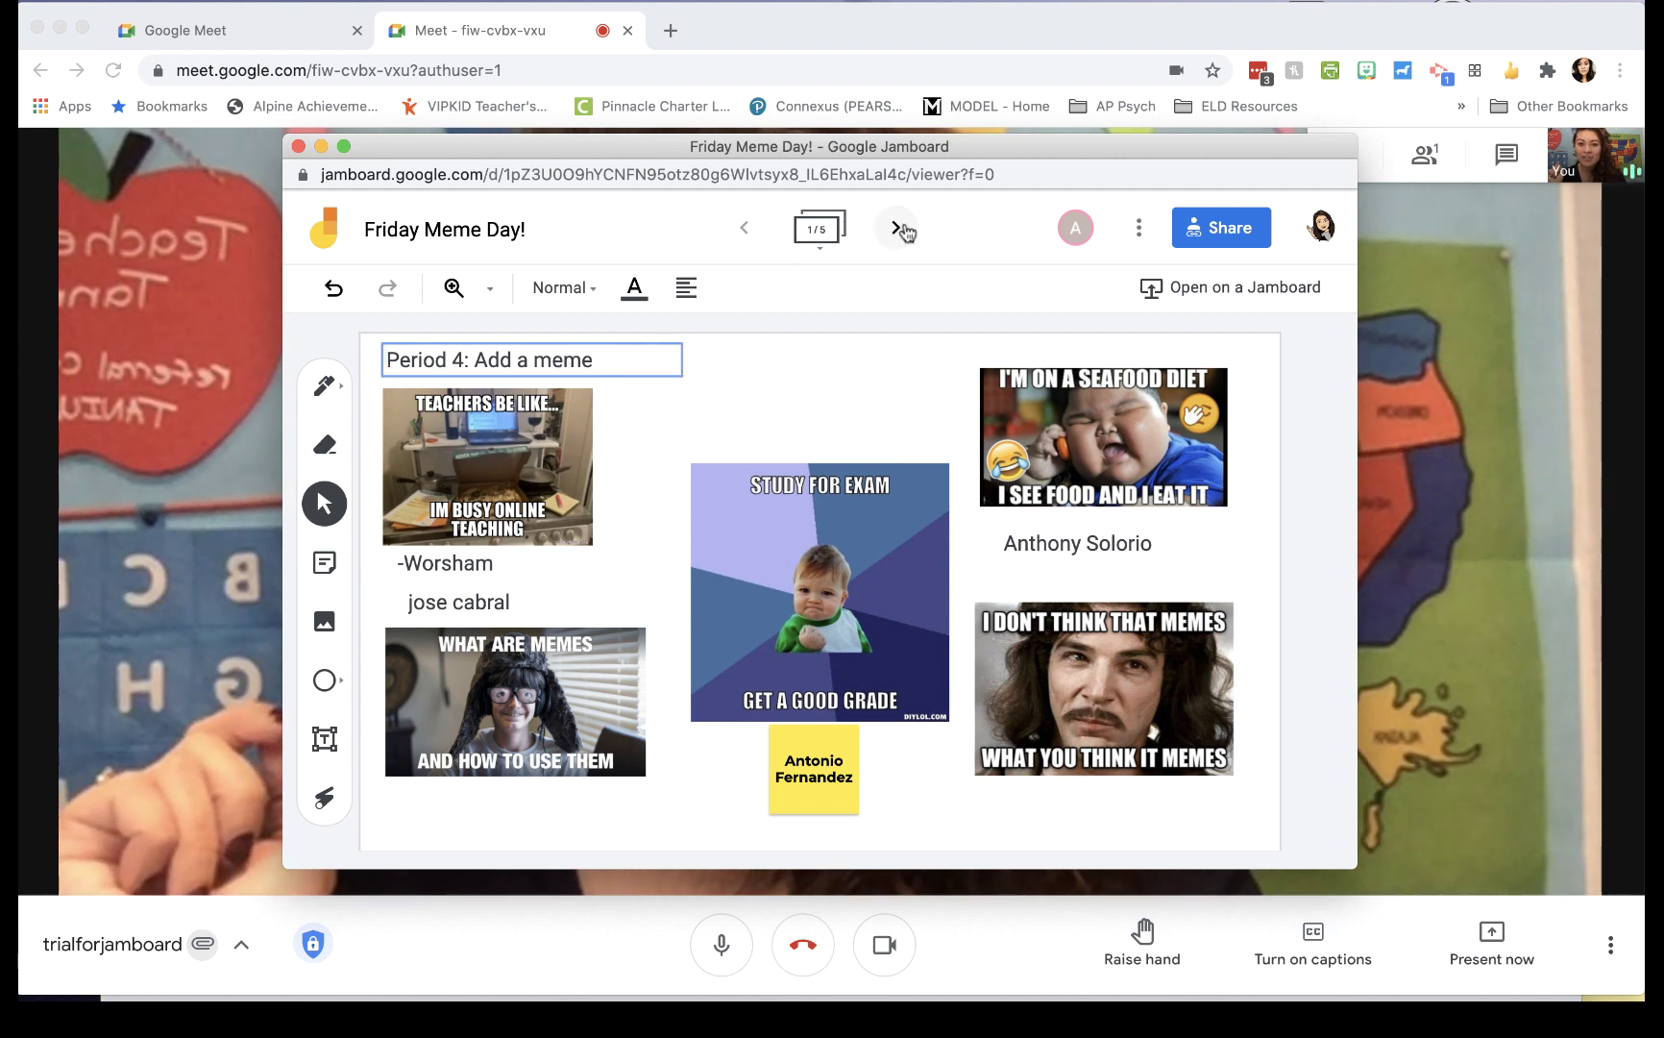
click(895, 228)
click(896, 228)
click(896, 228)
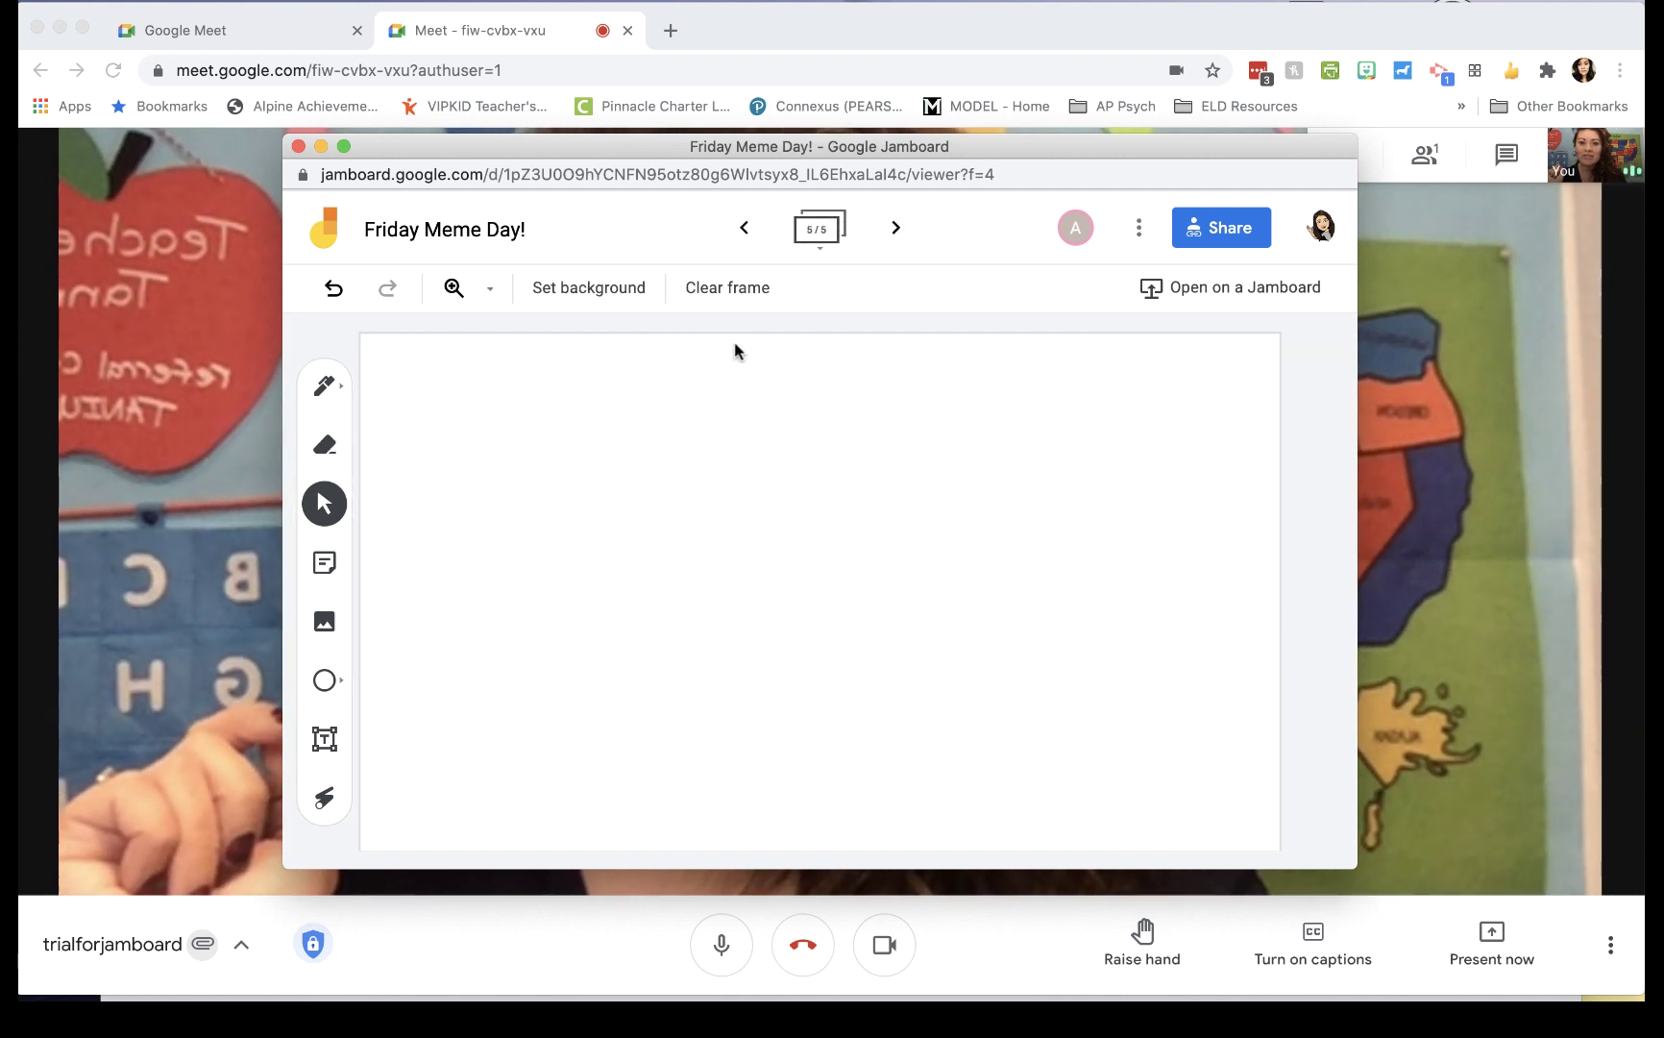
text(Period 4: Add a meme)
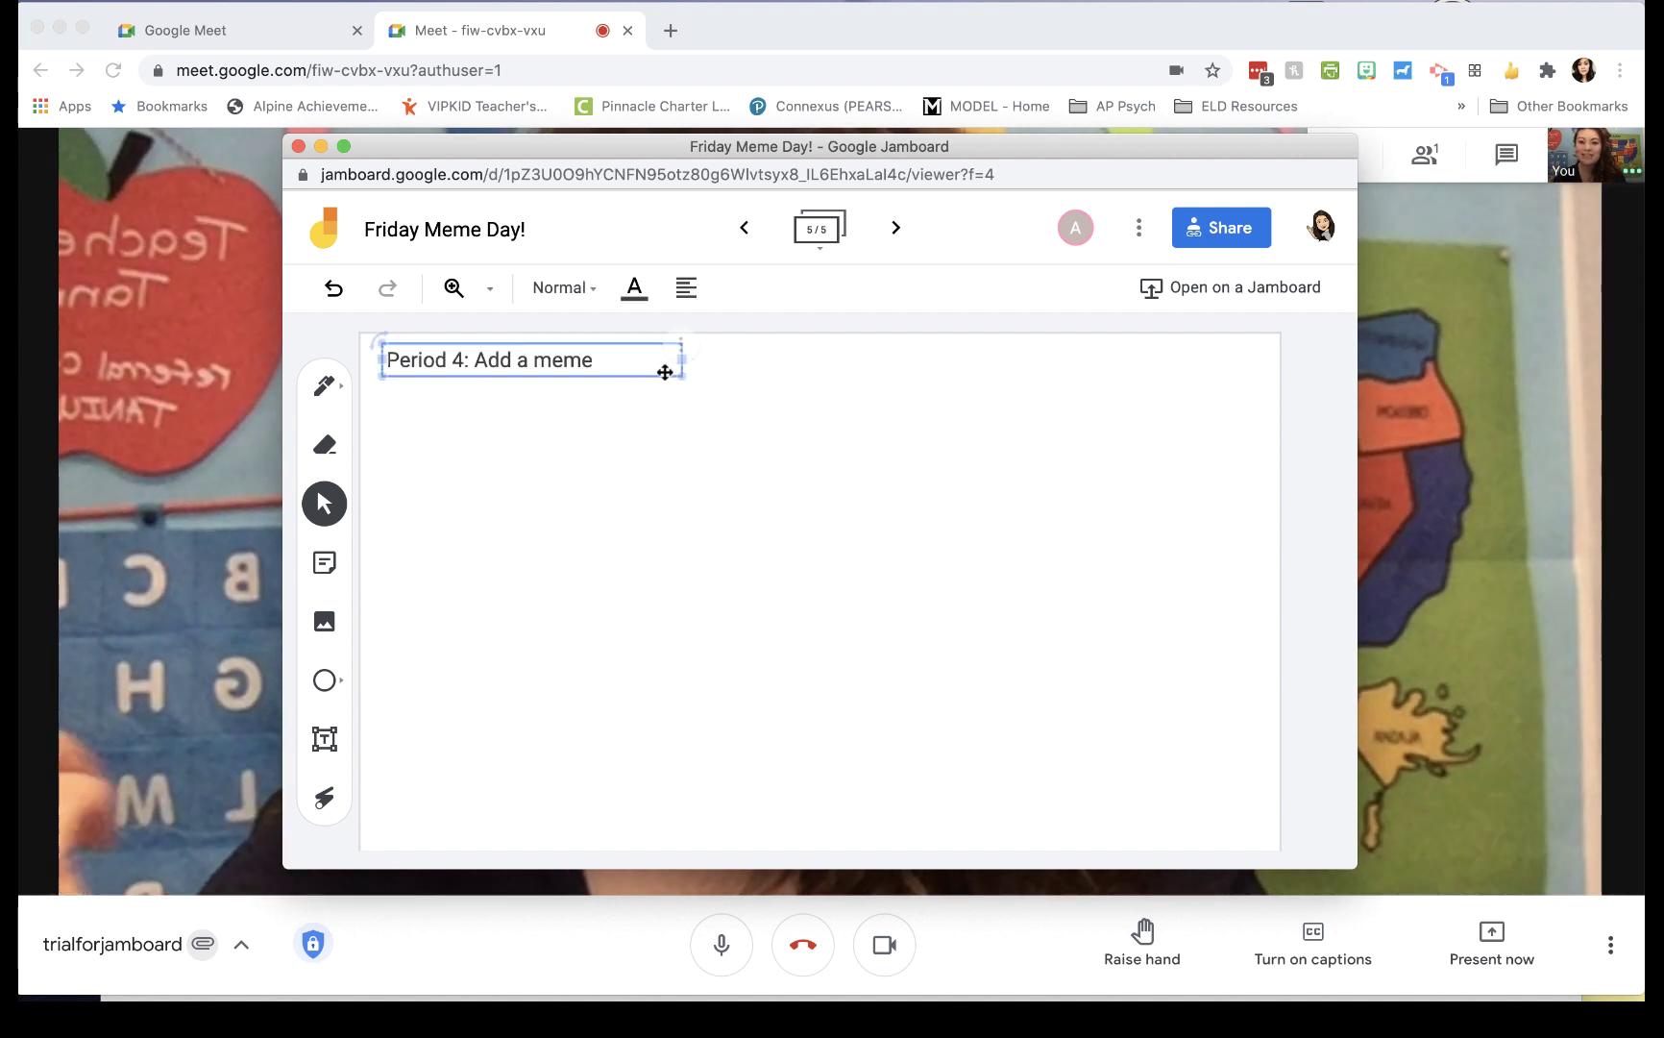
Step: Change the heading on frame 5 to "Period 5: Add a meme"
click(464, 360)
key(BackSpace)
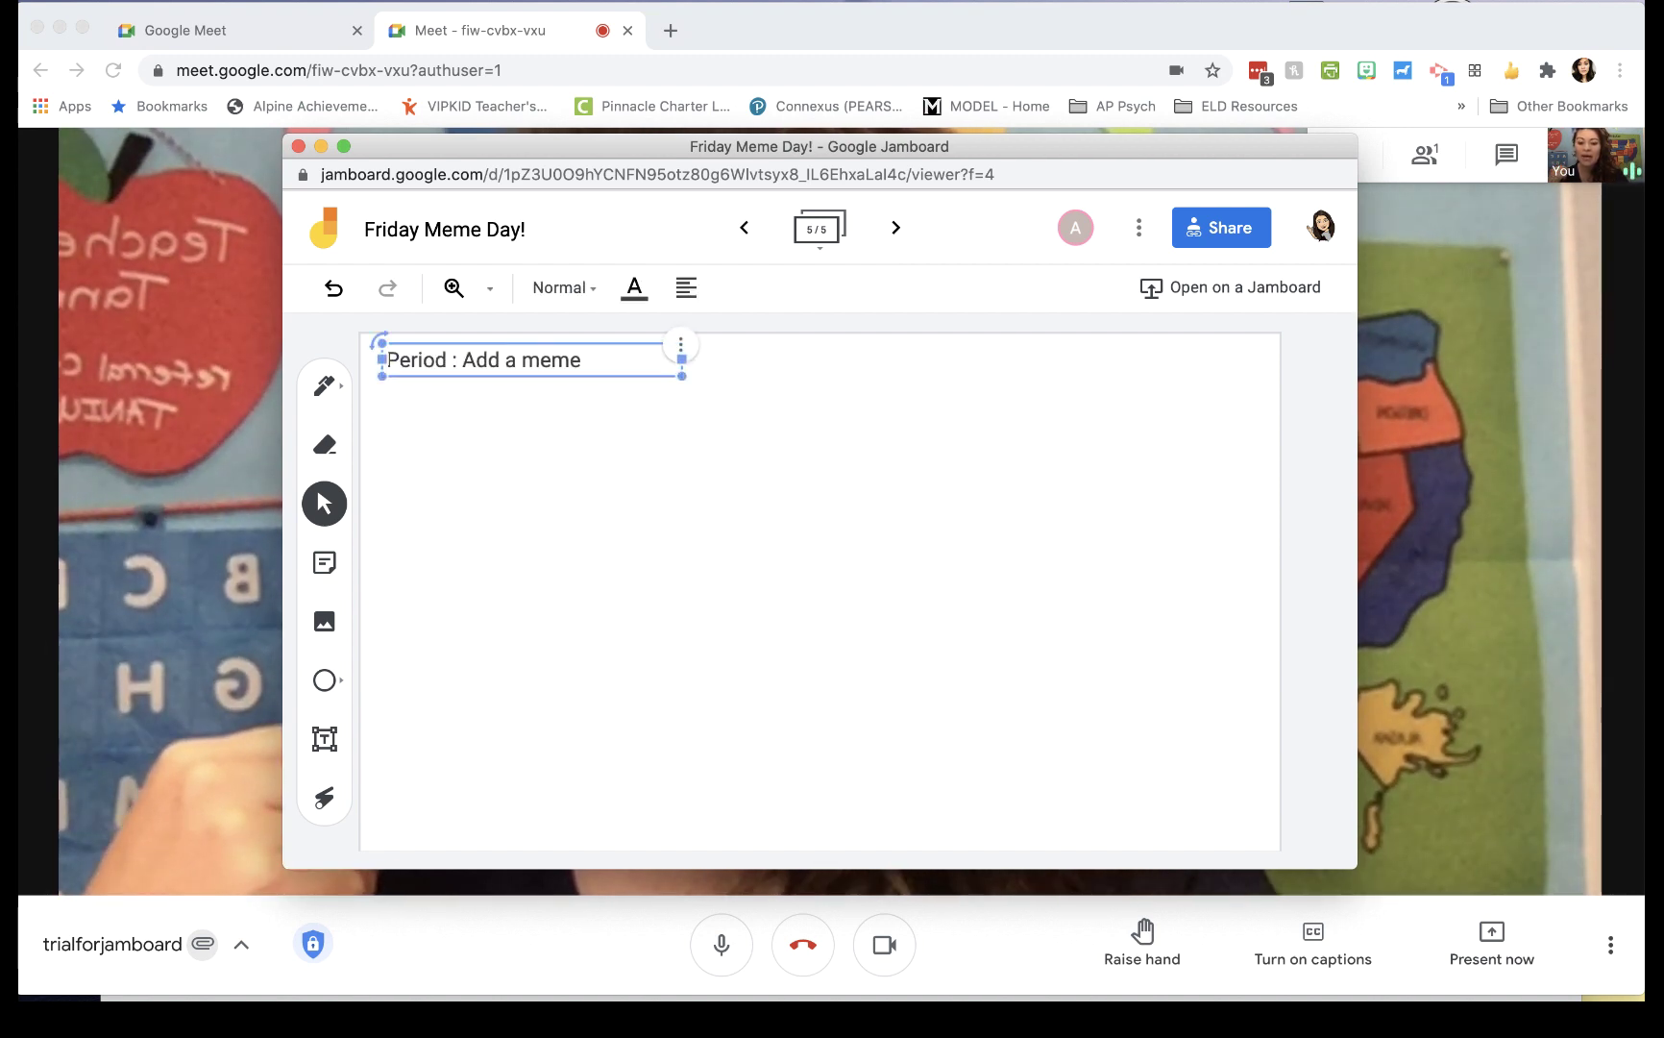
text(5)
click(743, 486)
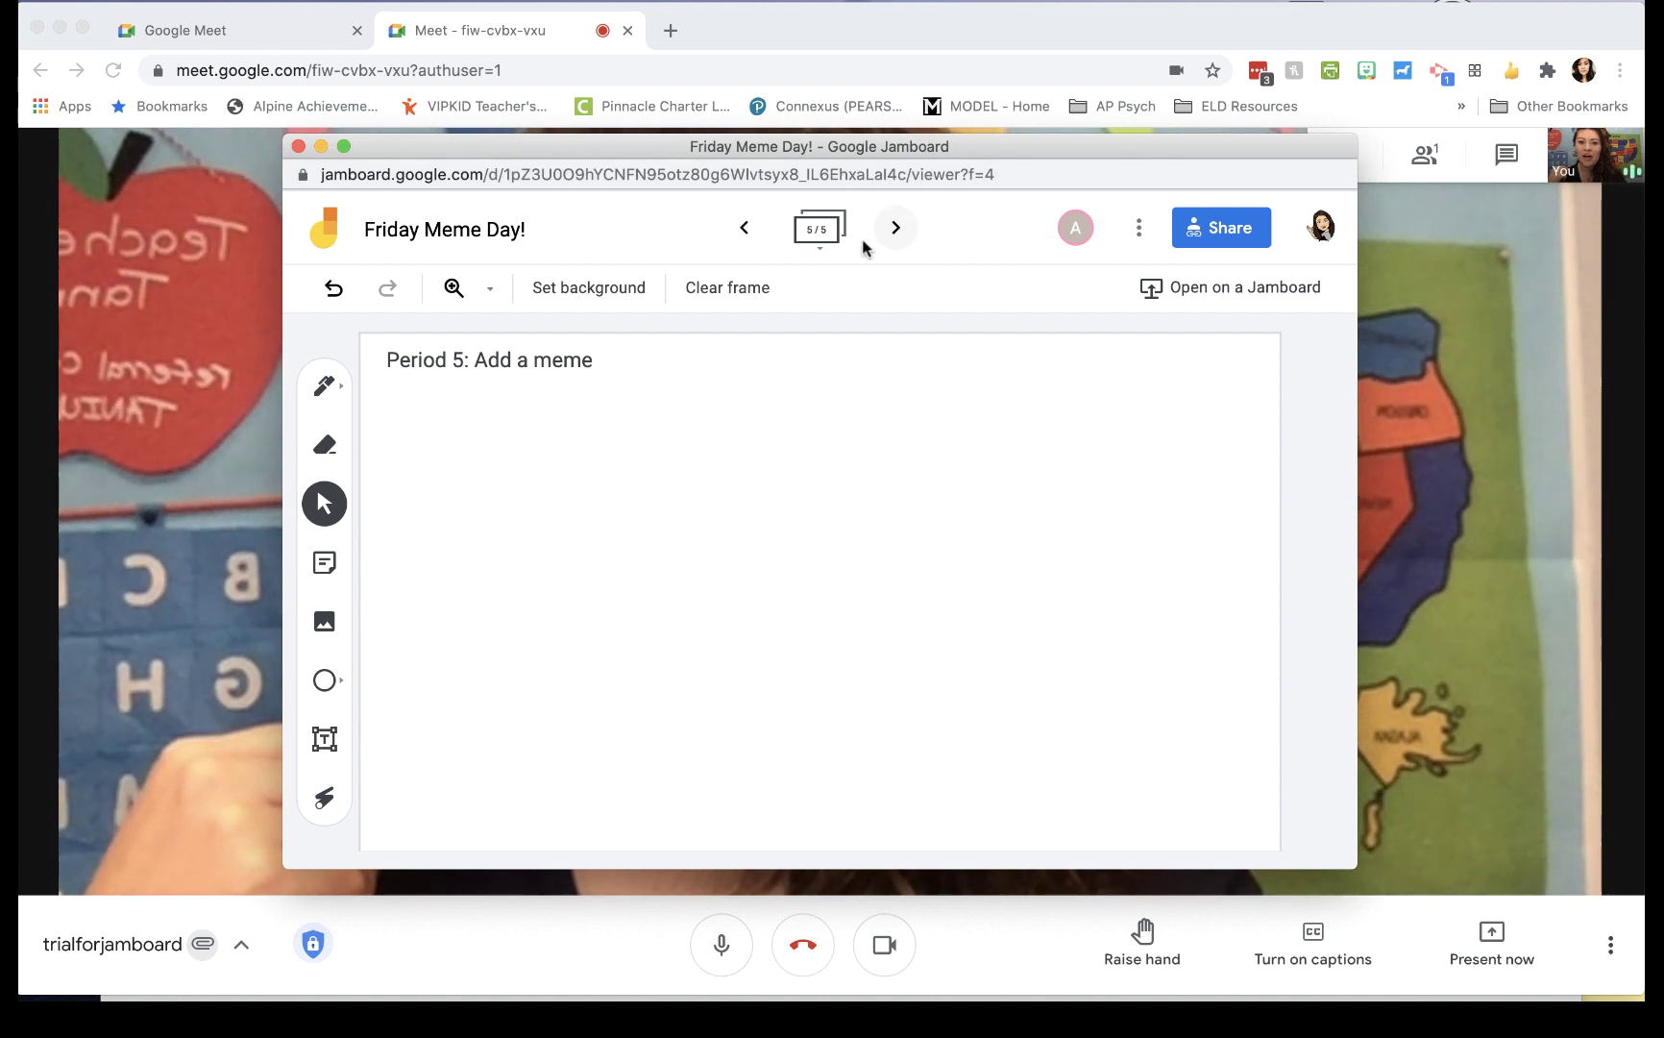
Step: Add a sixth frame after frame 5, paste the copied heading onto it and change it to "Period 6: Add a meme"
click(610, 362)
click(896, 227)
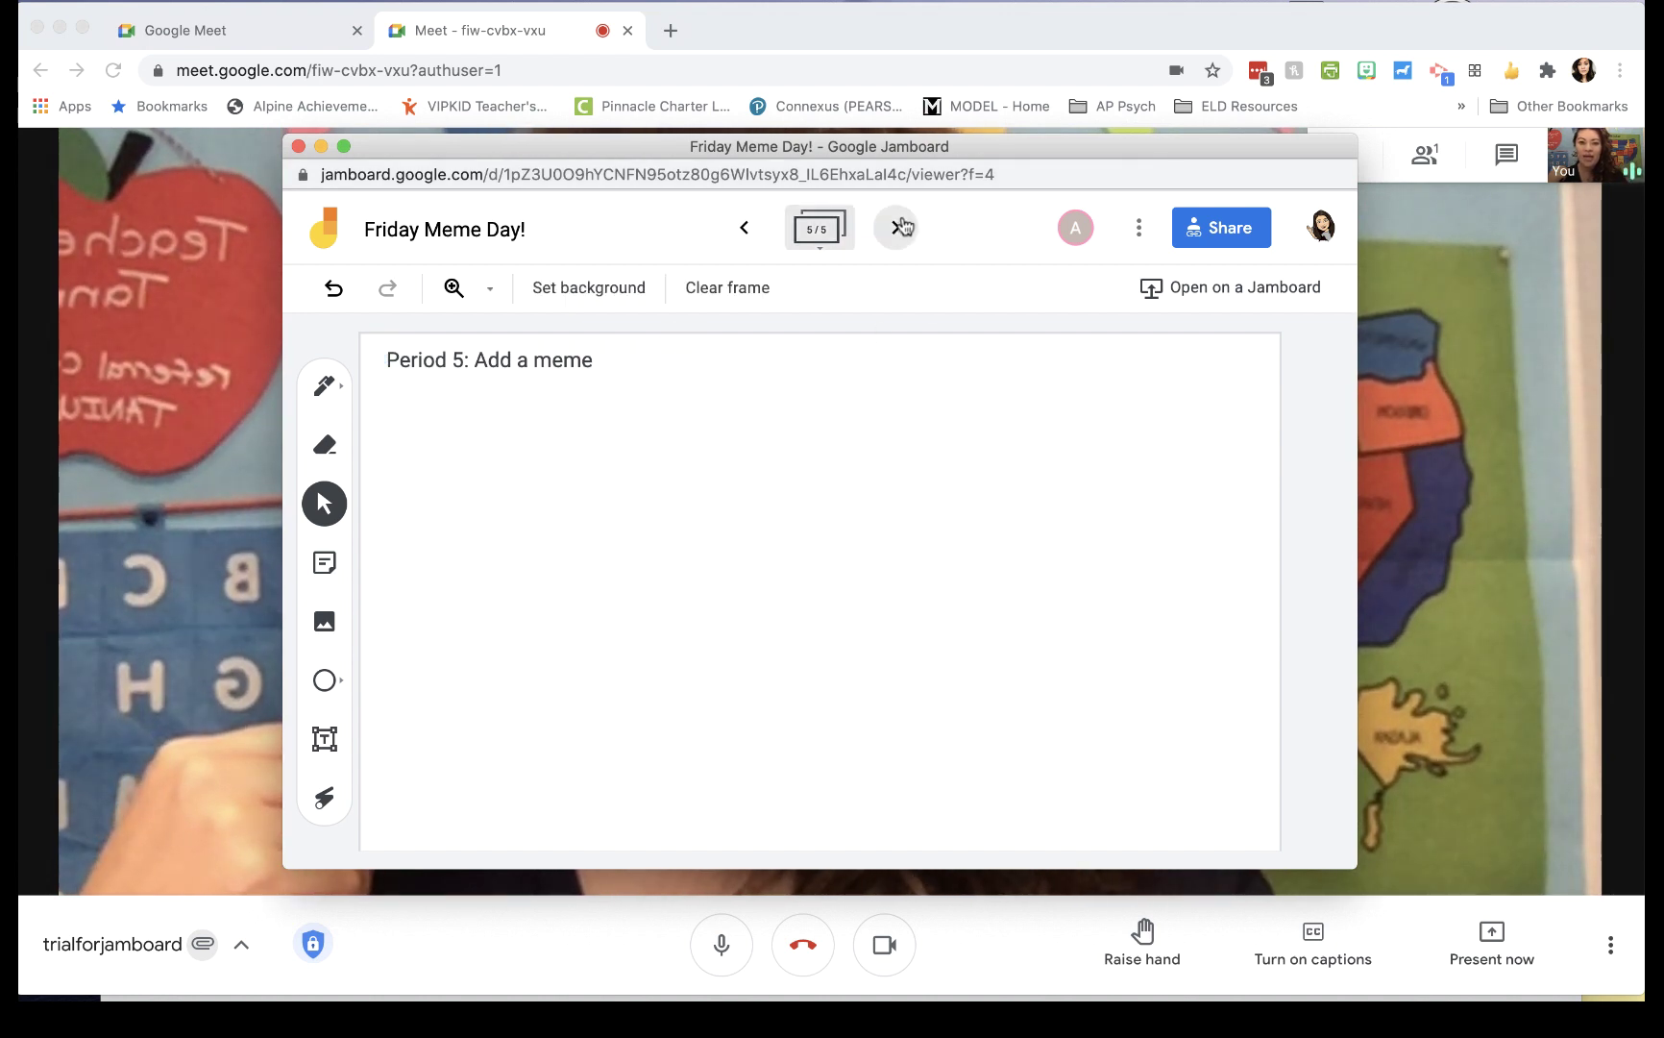
key(ctrl+v)
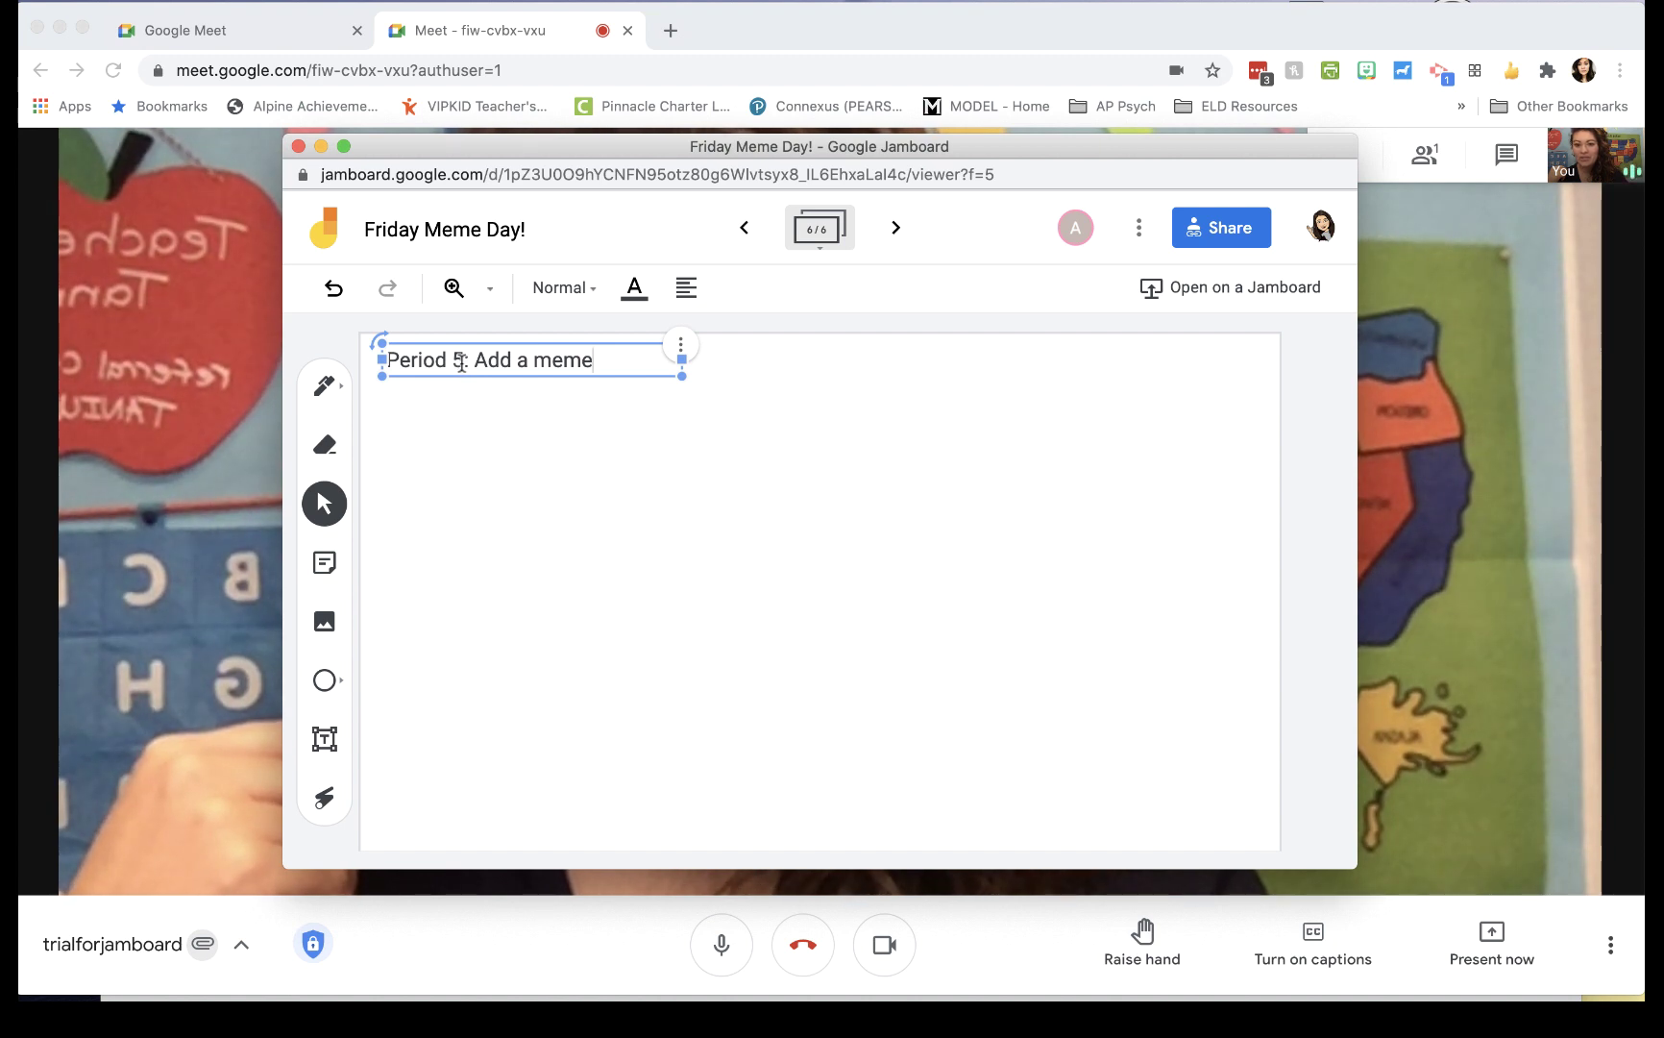
key(BackSpace)
text(6)
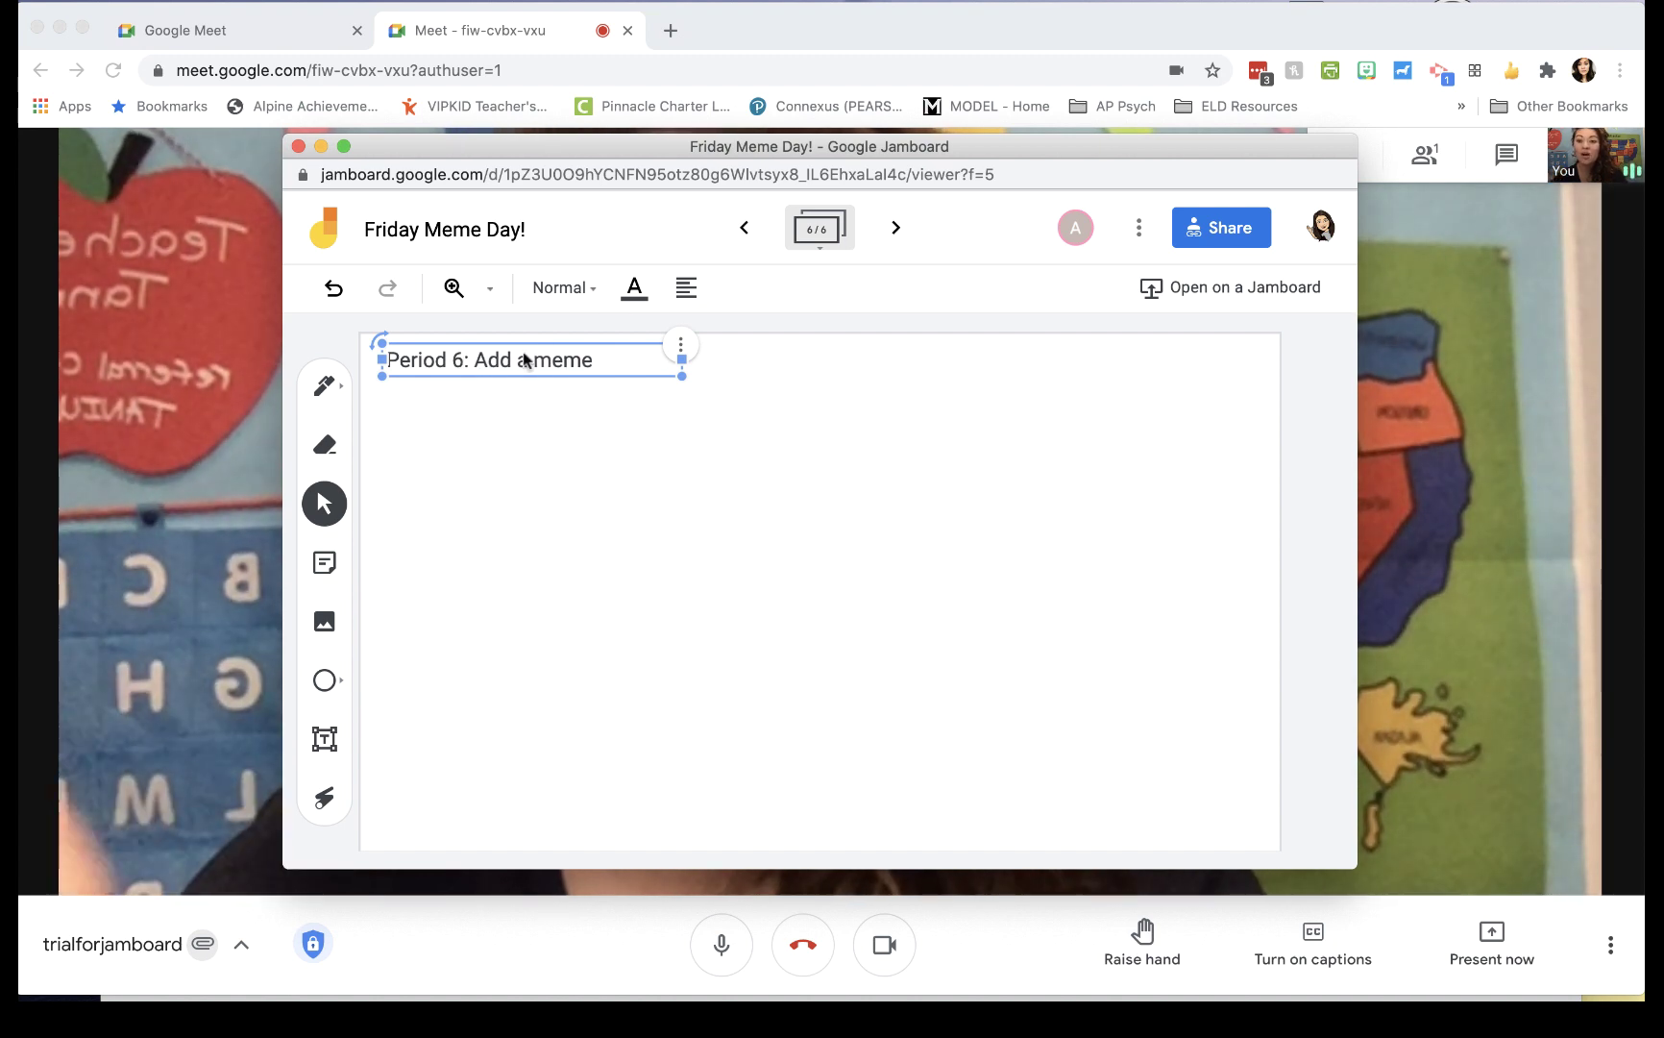
Step: Expand the frame overview and browse the frames from the sixth back to the first and forward again
click(817, 245)
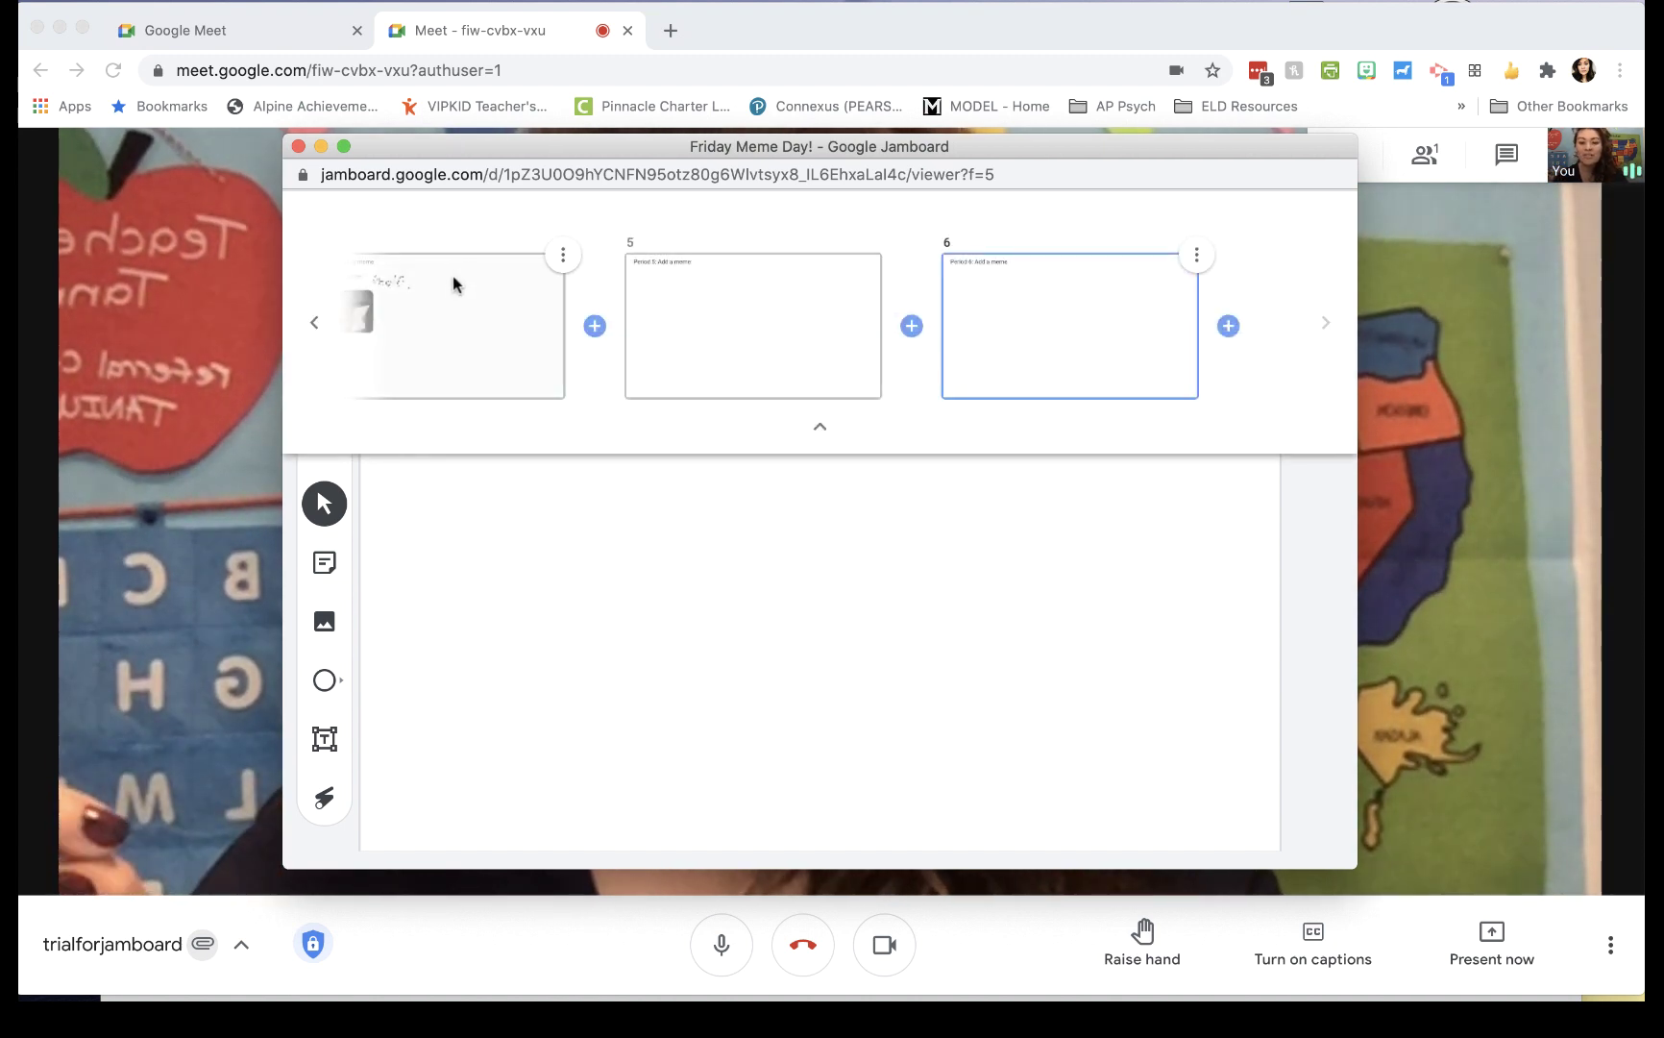
click(322, 318)
click(315, 327)
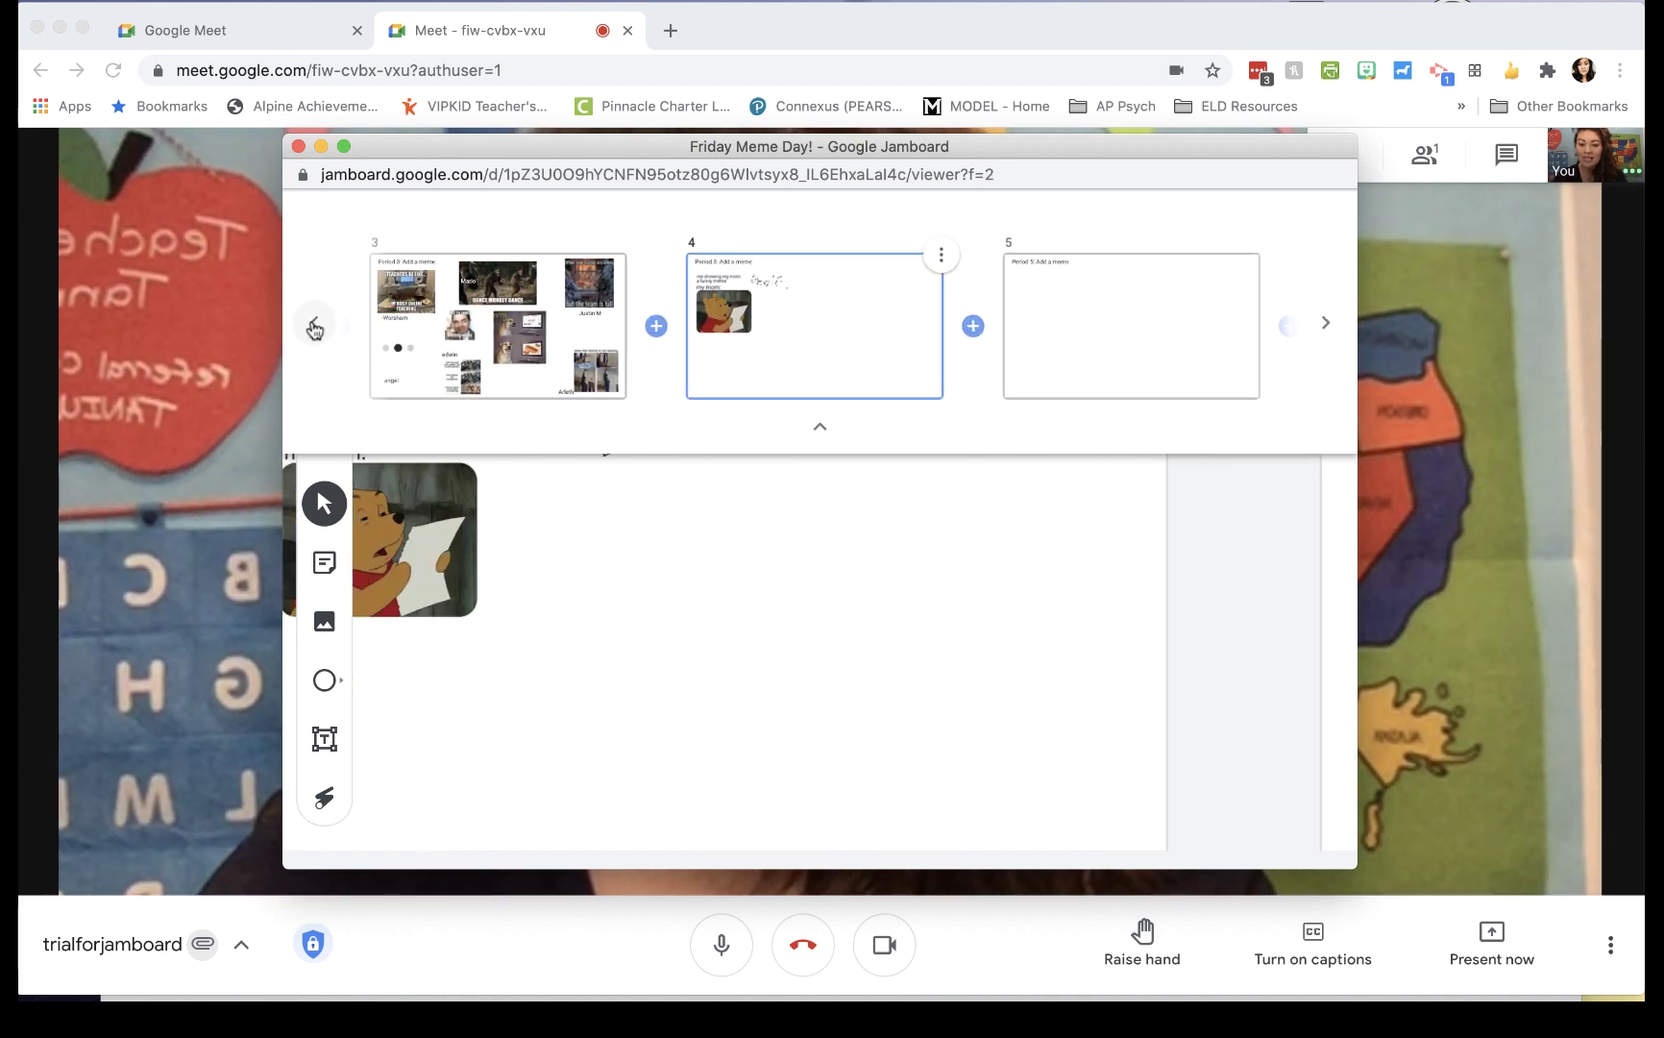
click(314, 328)
click(314, 328)
click(313, 327)
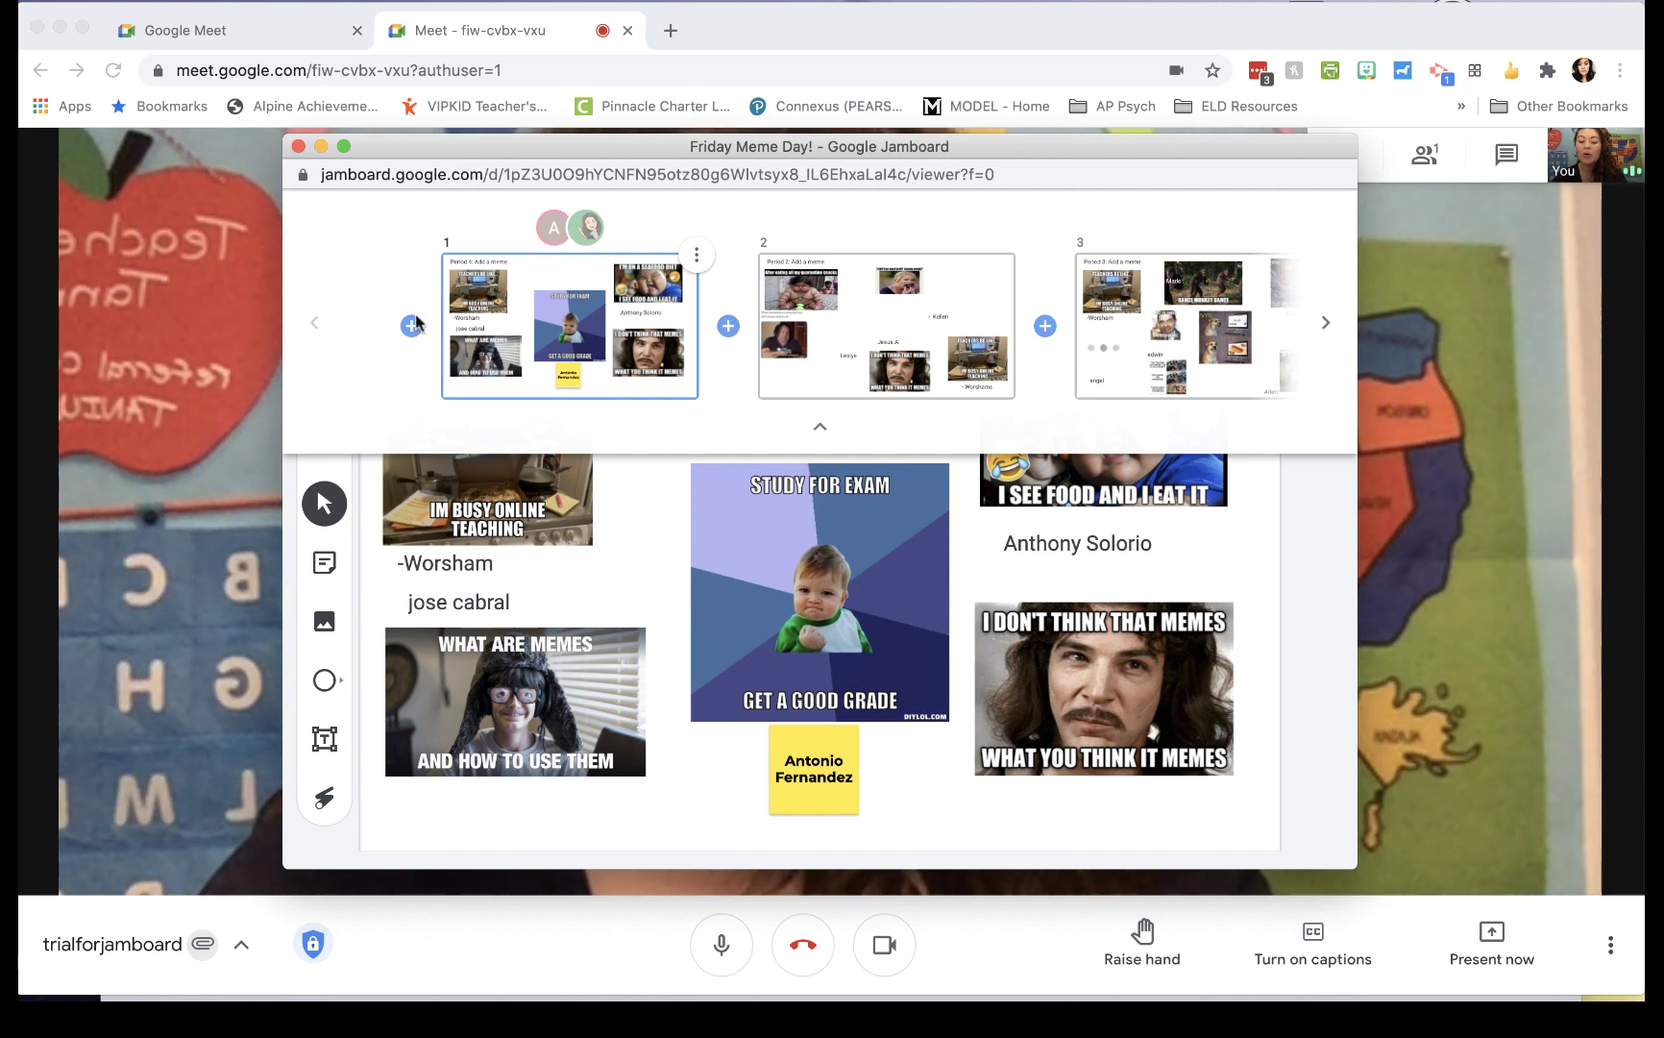
click(1328, 323)
click(1328, 323)
click(1331, 322)
click(1334, 323)
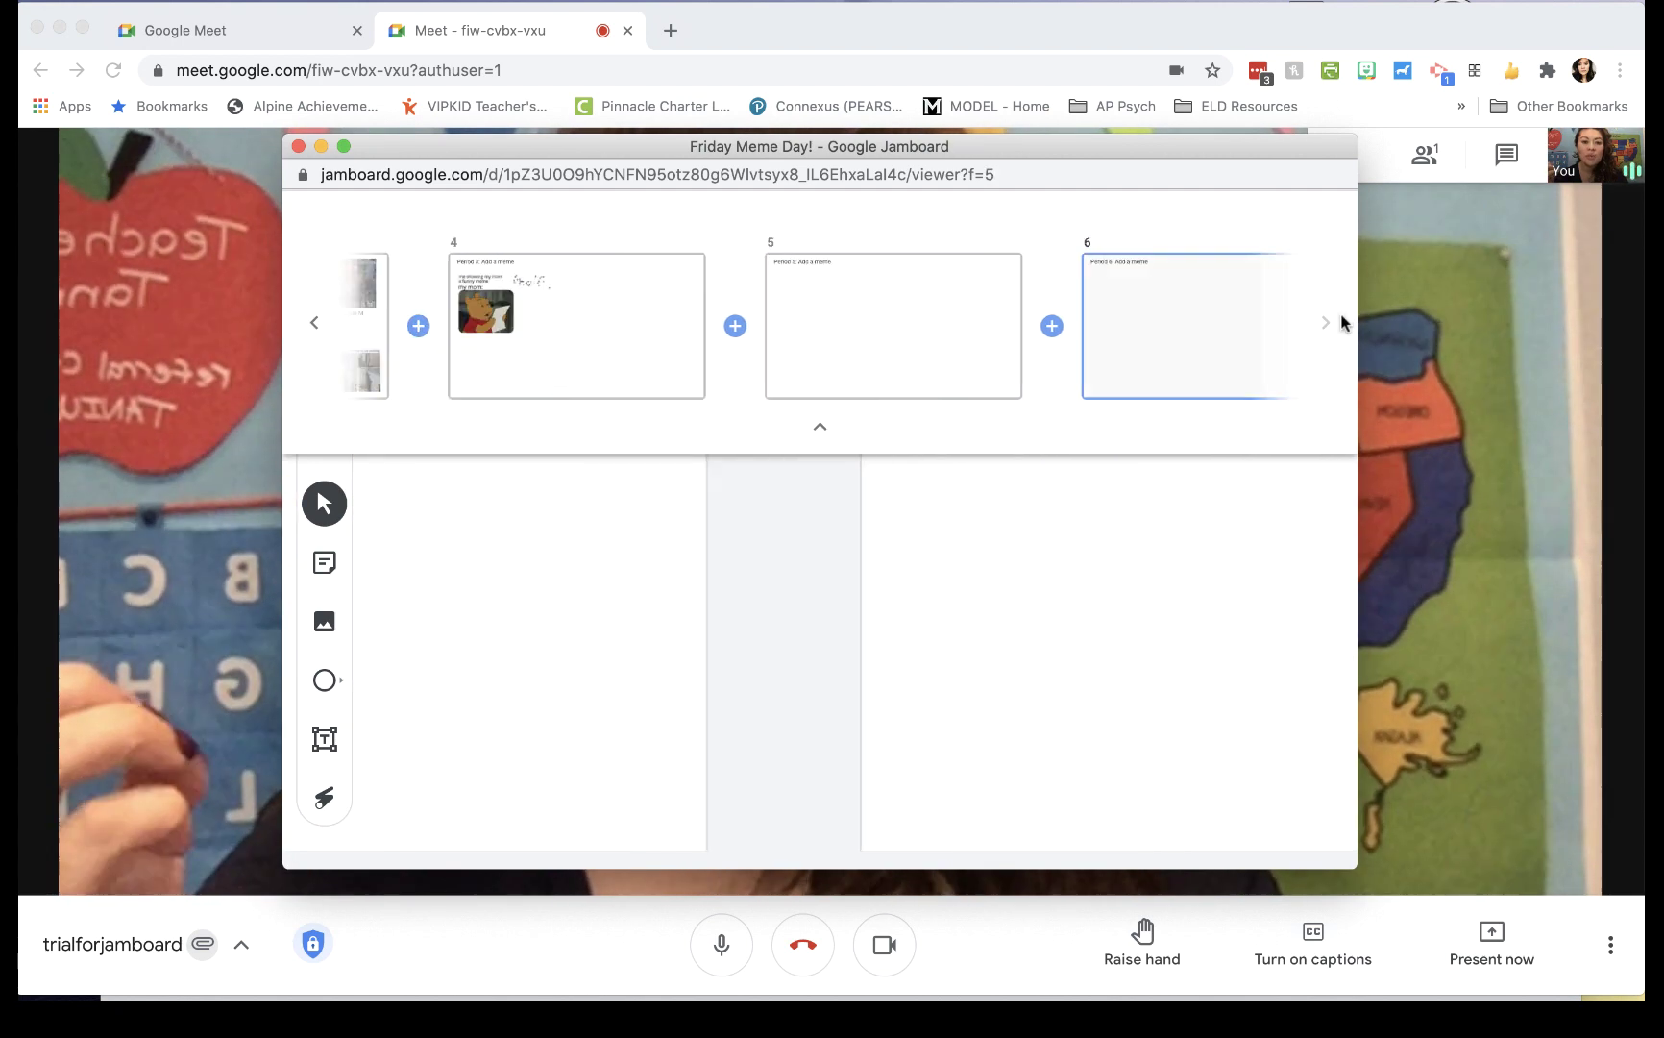
Step: Move the Period 5 frame to the first position, insert two blank frames directly after it and close the frame overview
click(714, 323)
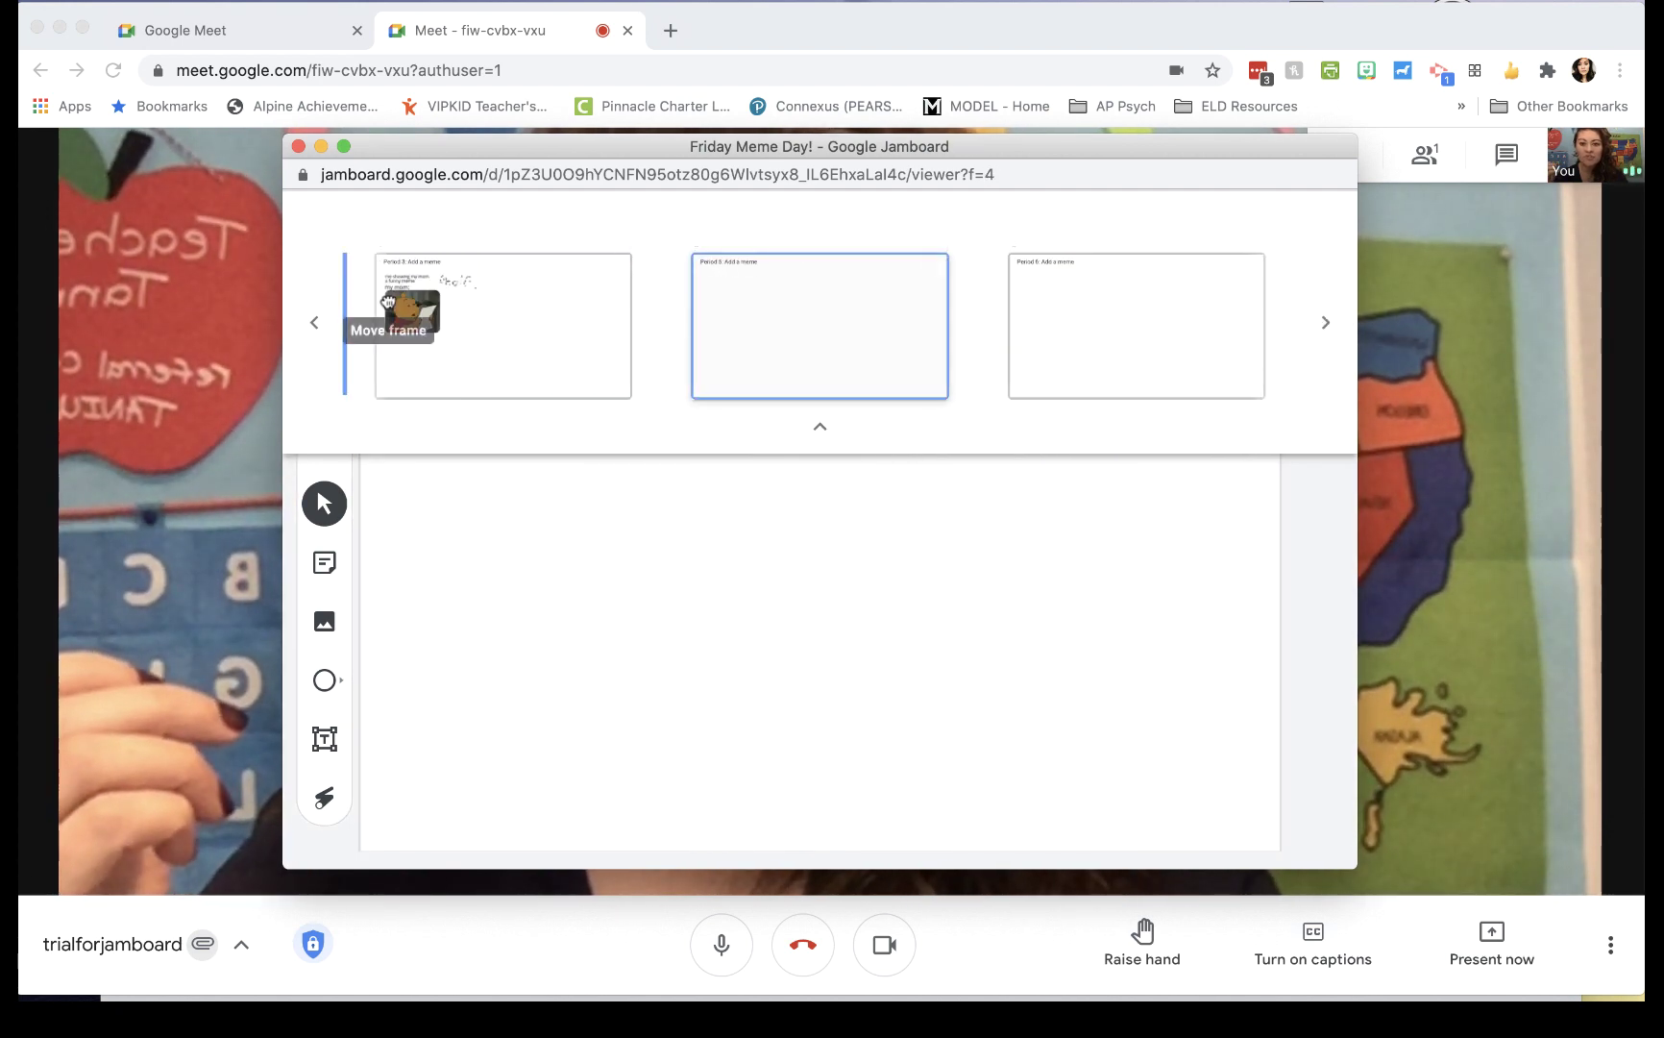
drag(273, 307, 402, 331)
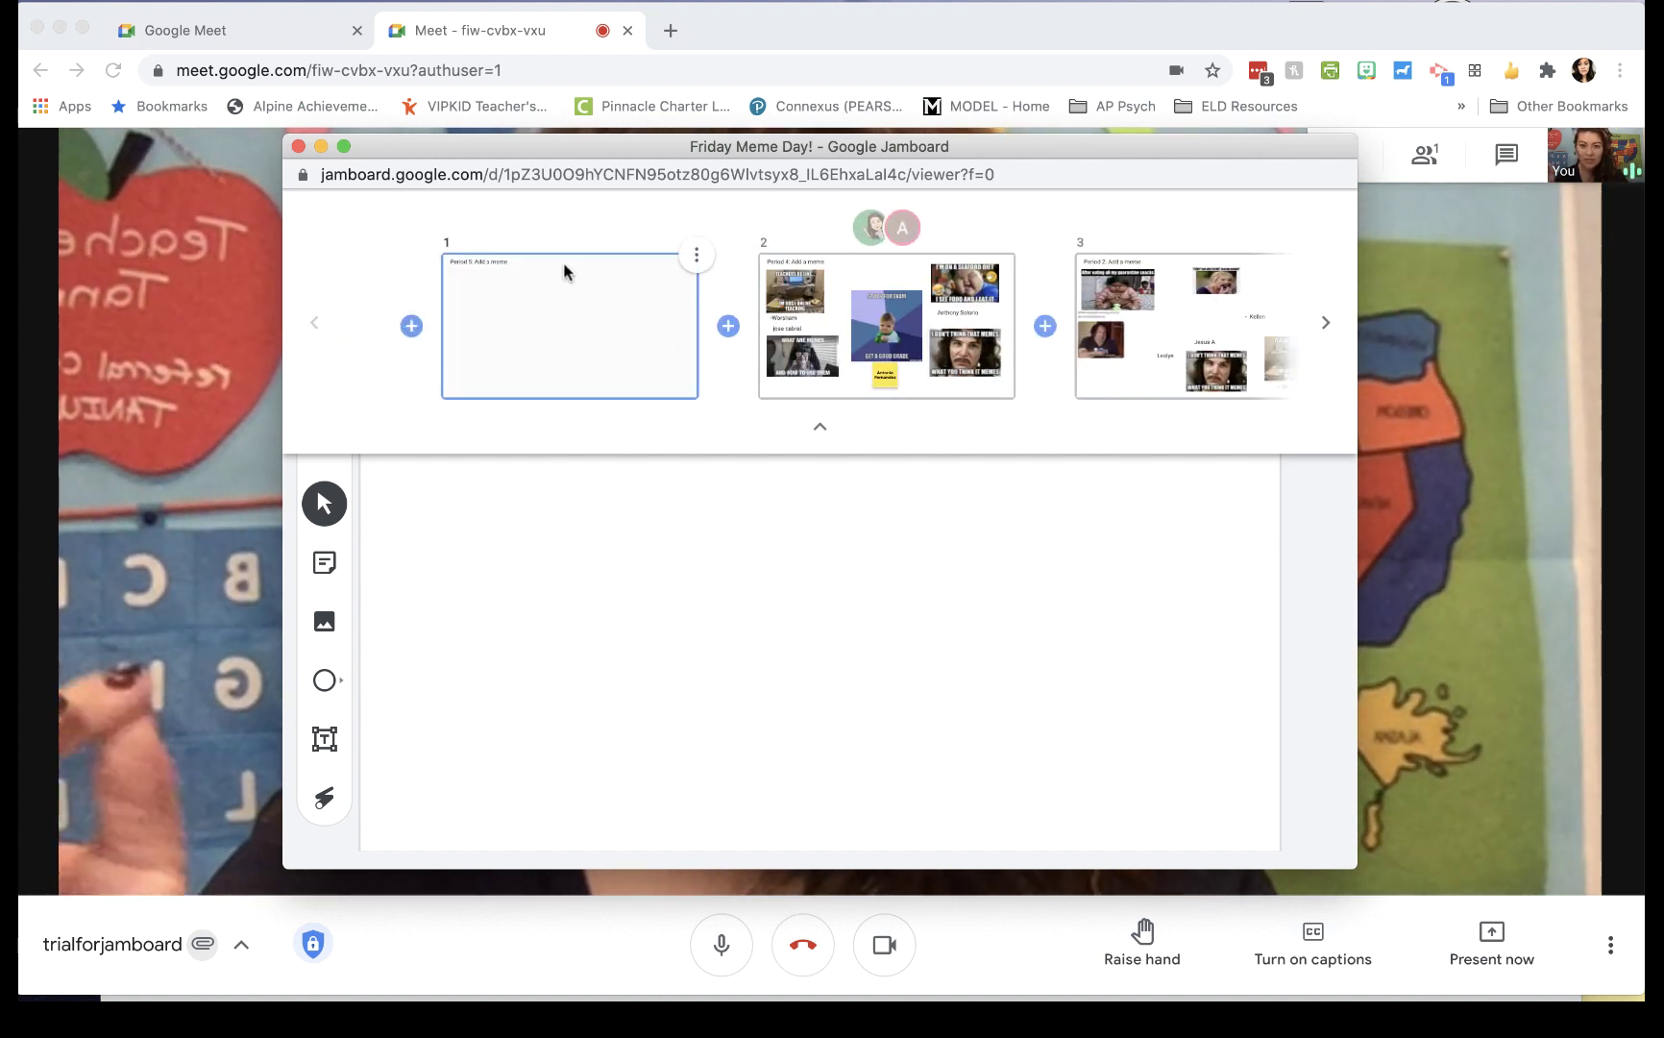
click(729, 326)
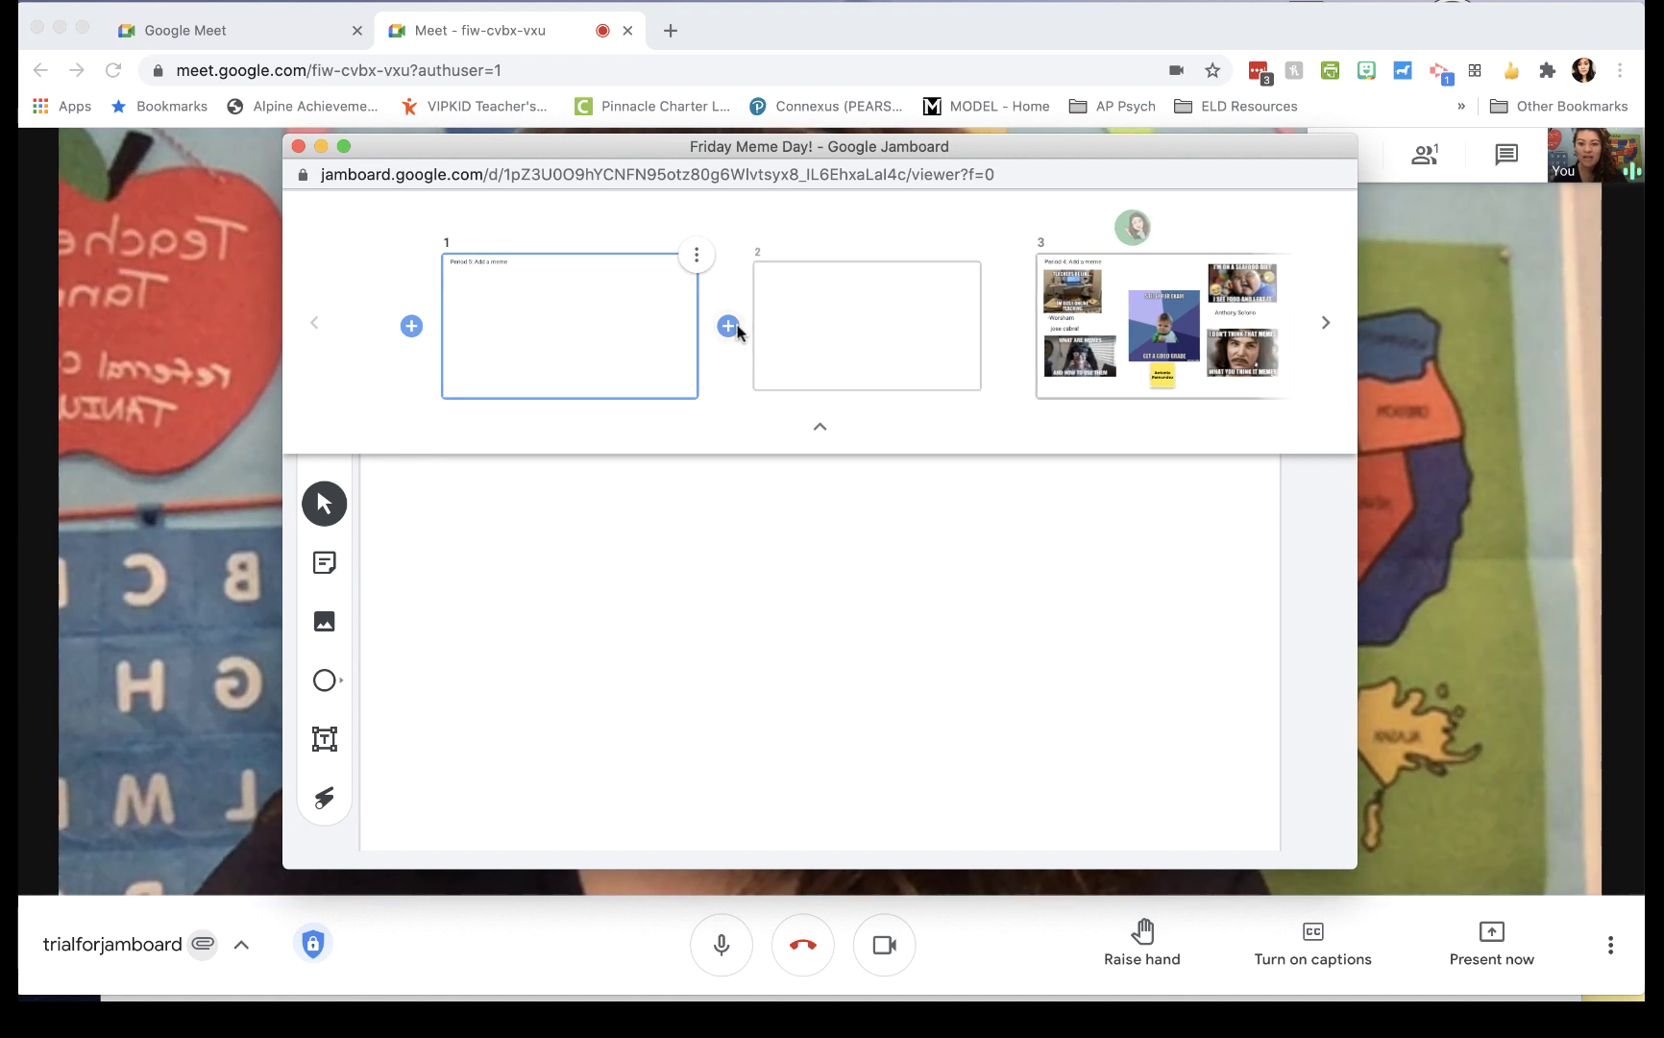
click(1329, 325)
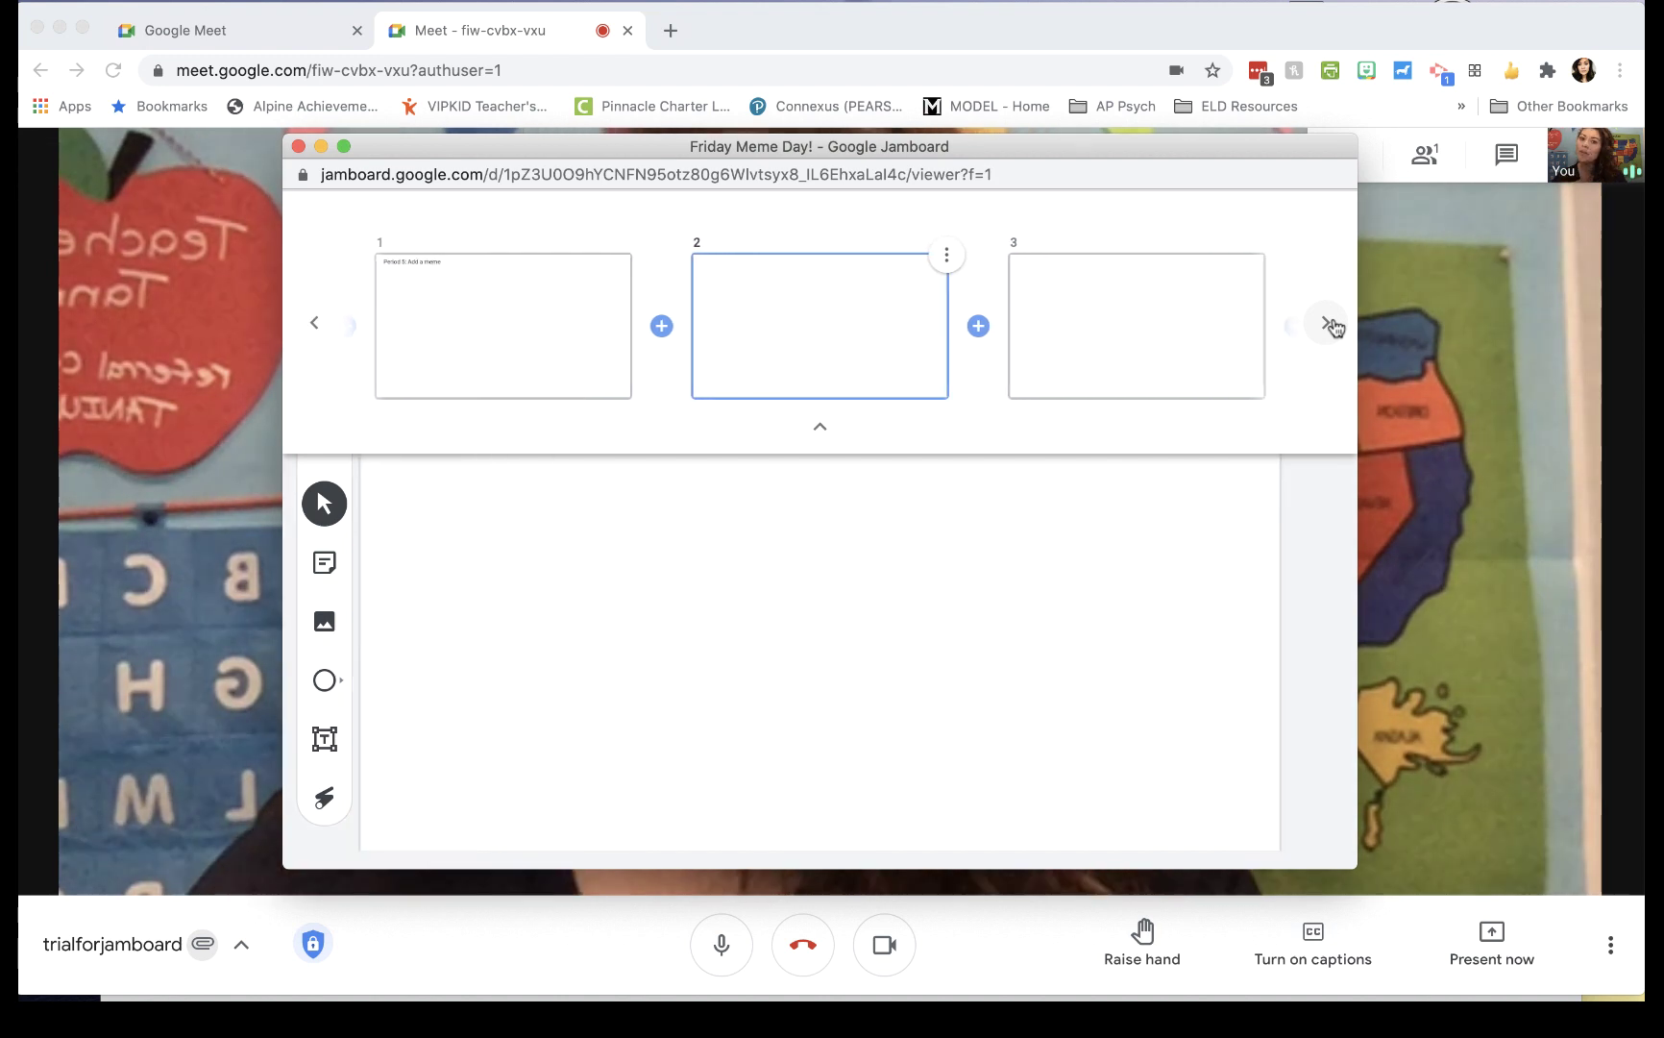
click(1329, 325)
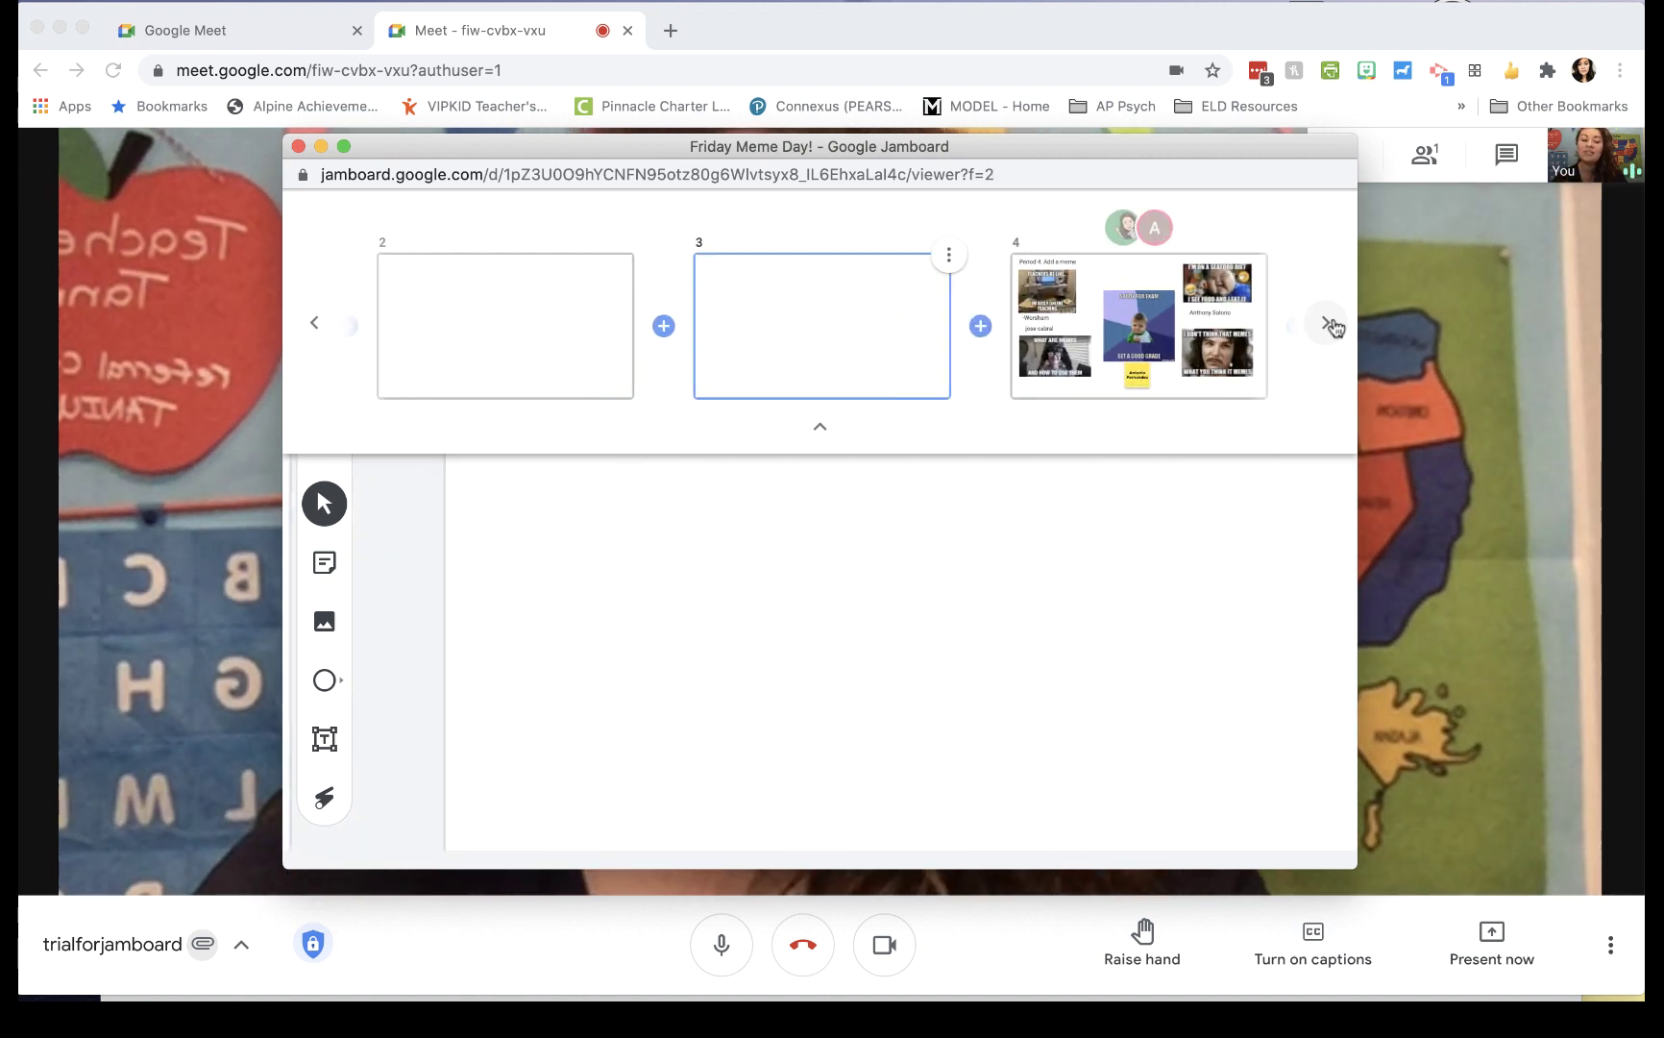
click(312, 336)
click(312, 336)
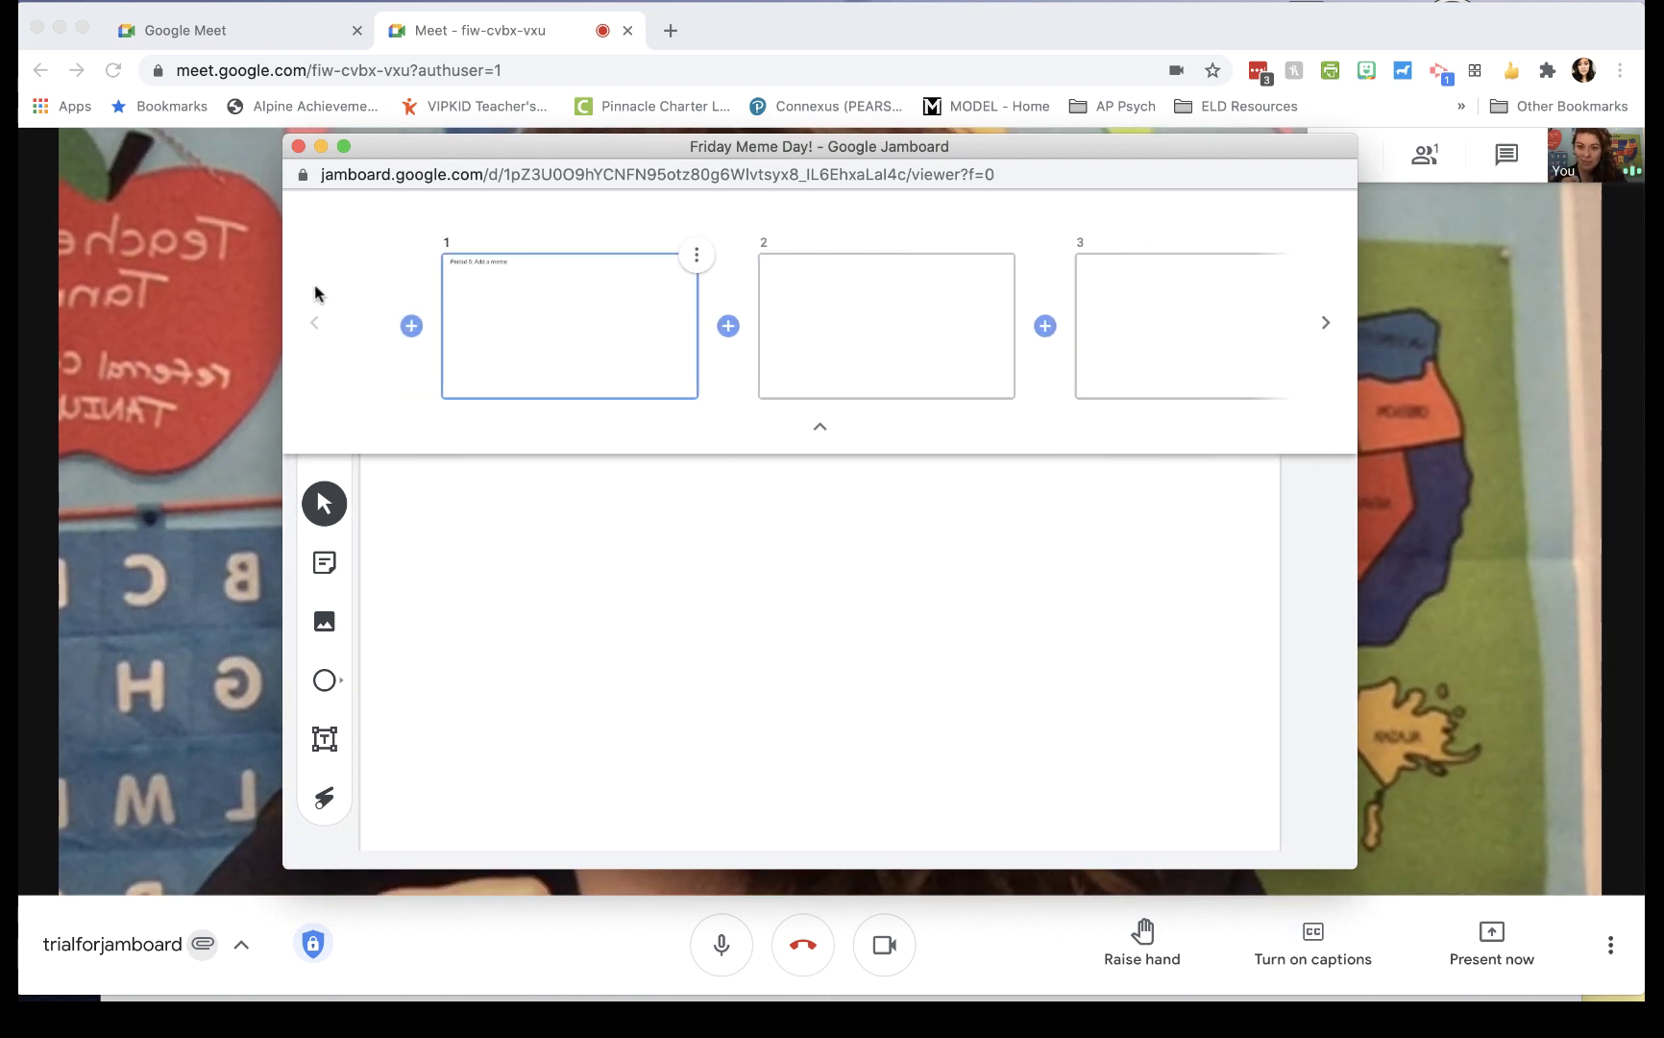
click(644, 320)
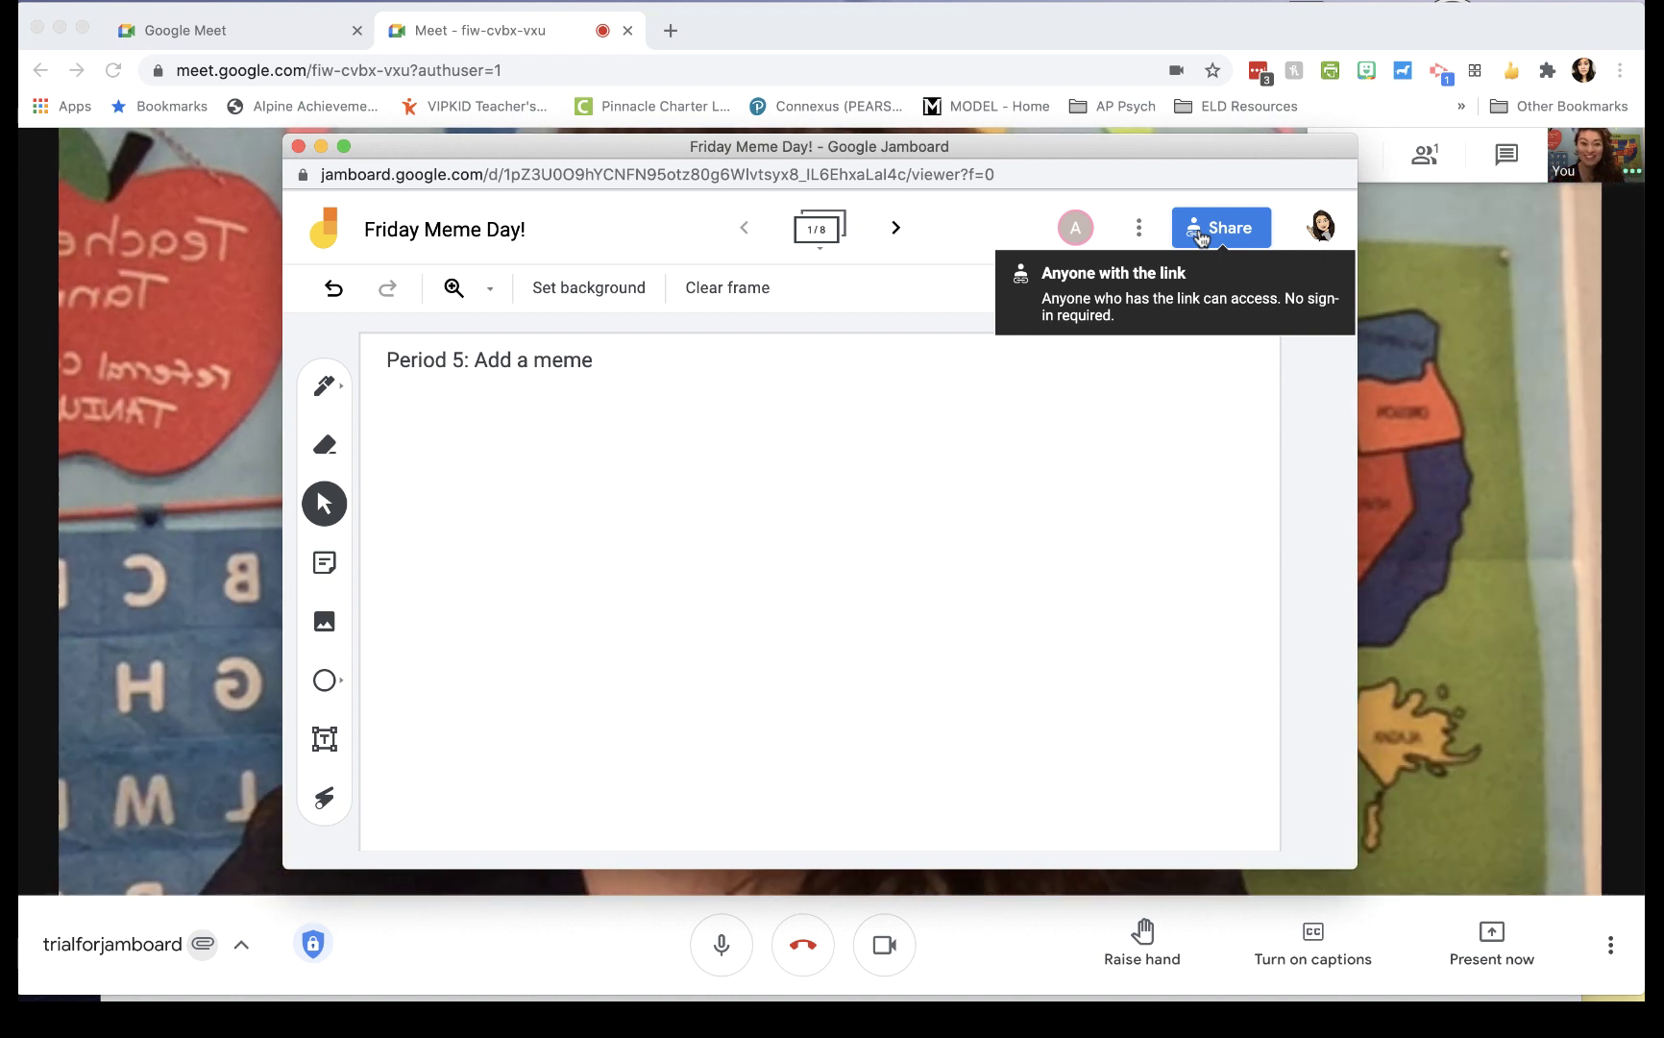
Step: Change the board's link sharing so anyone with the link is a Viewer, and finish sharing
click(1218, 233)
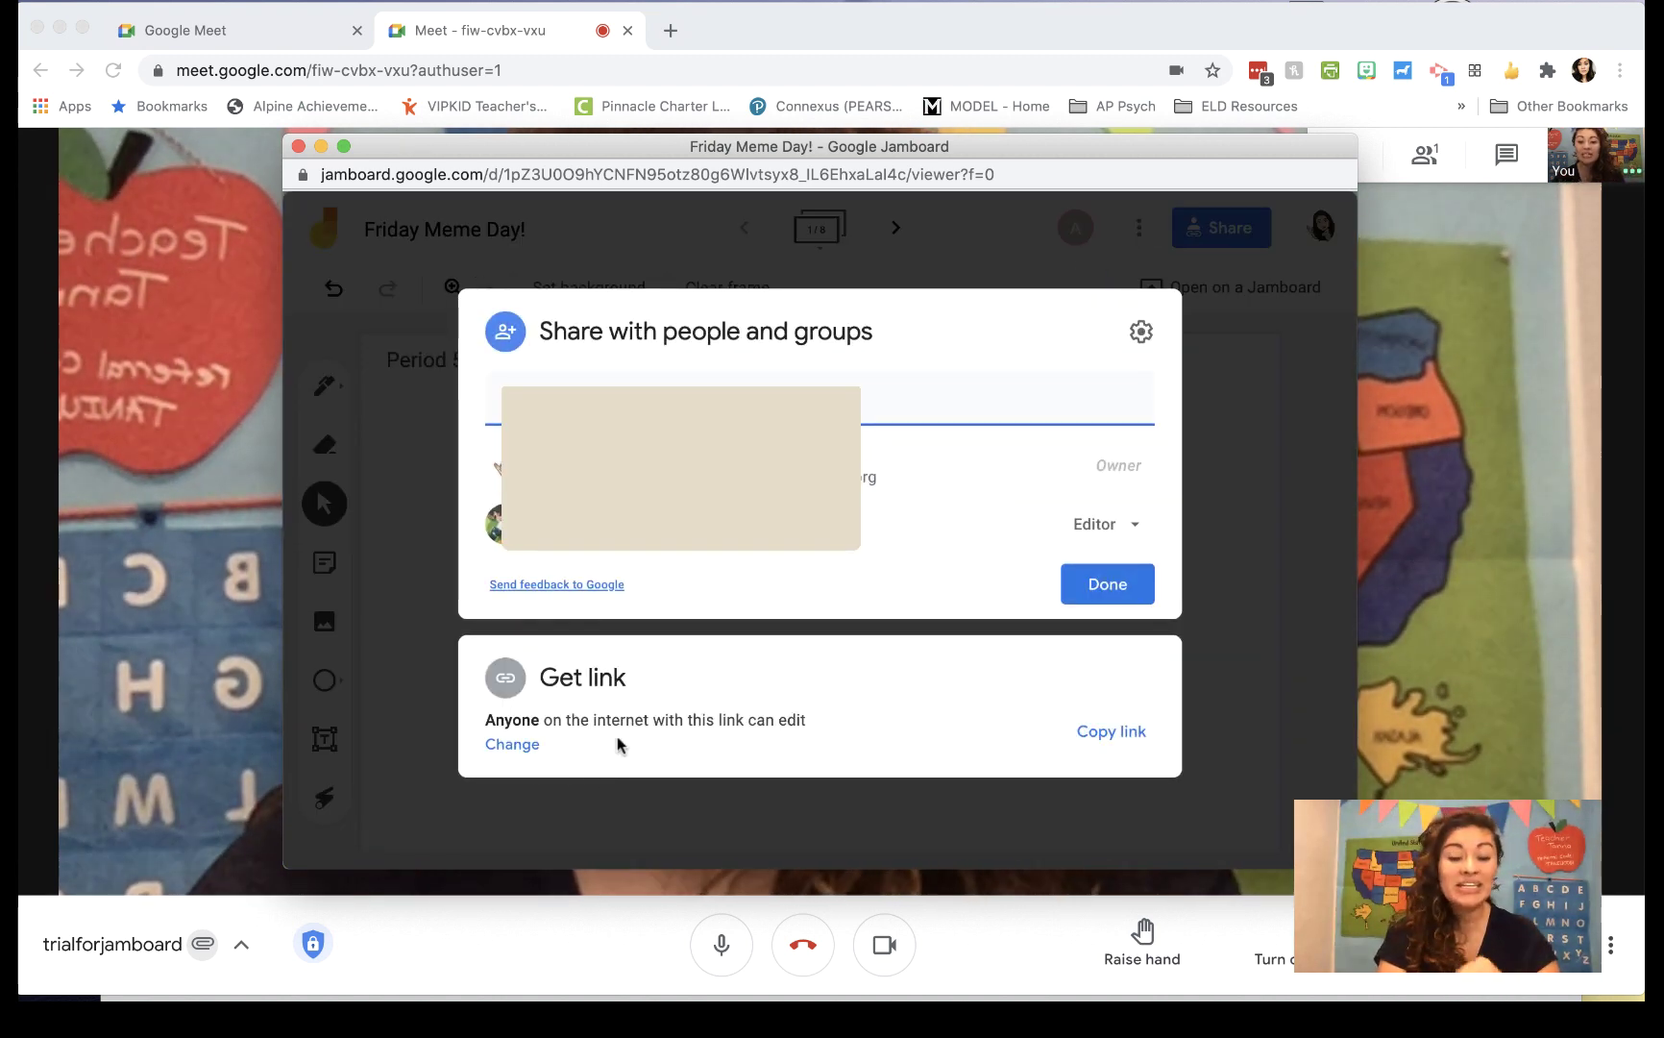
click(523, 746)
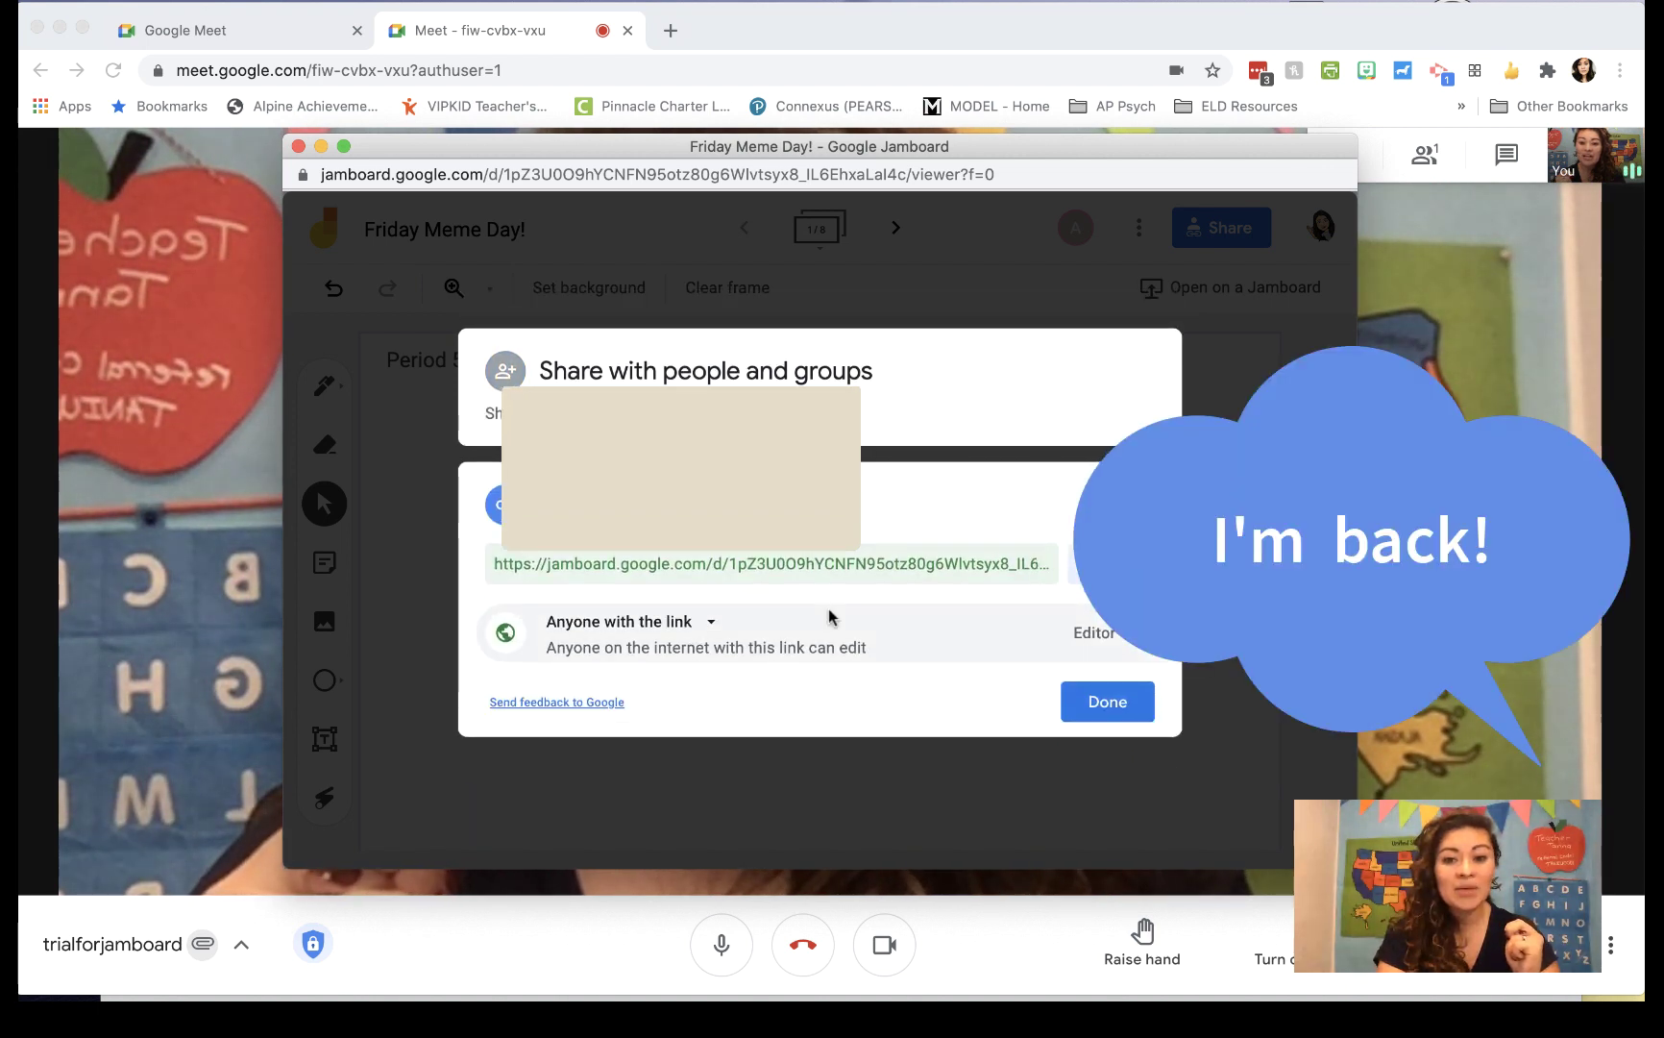
click(1095, 633)
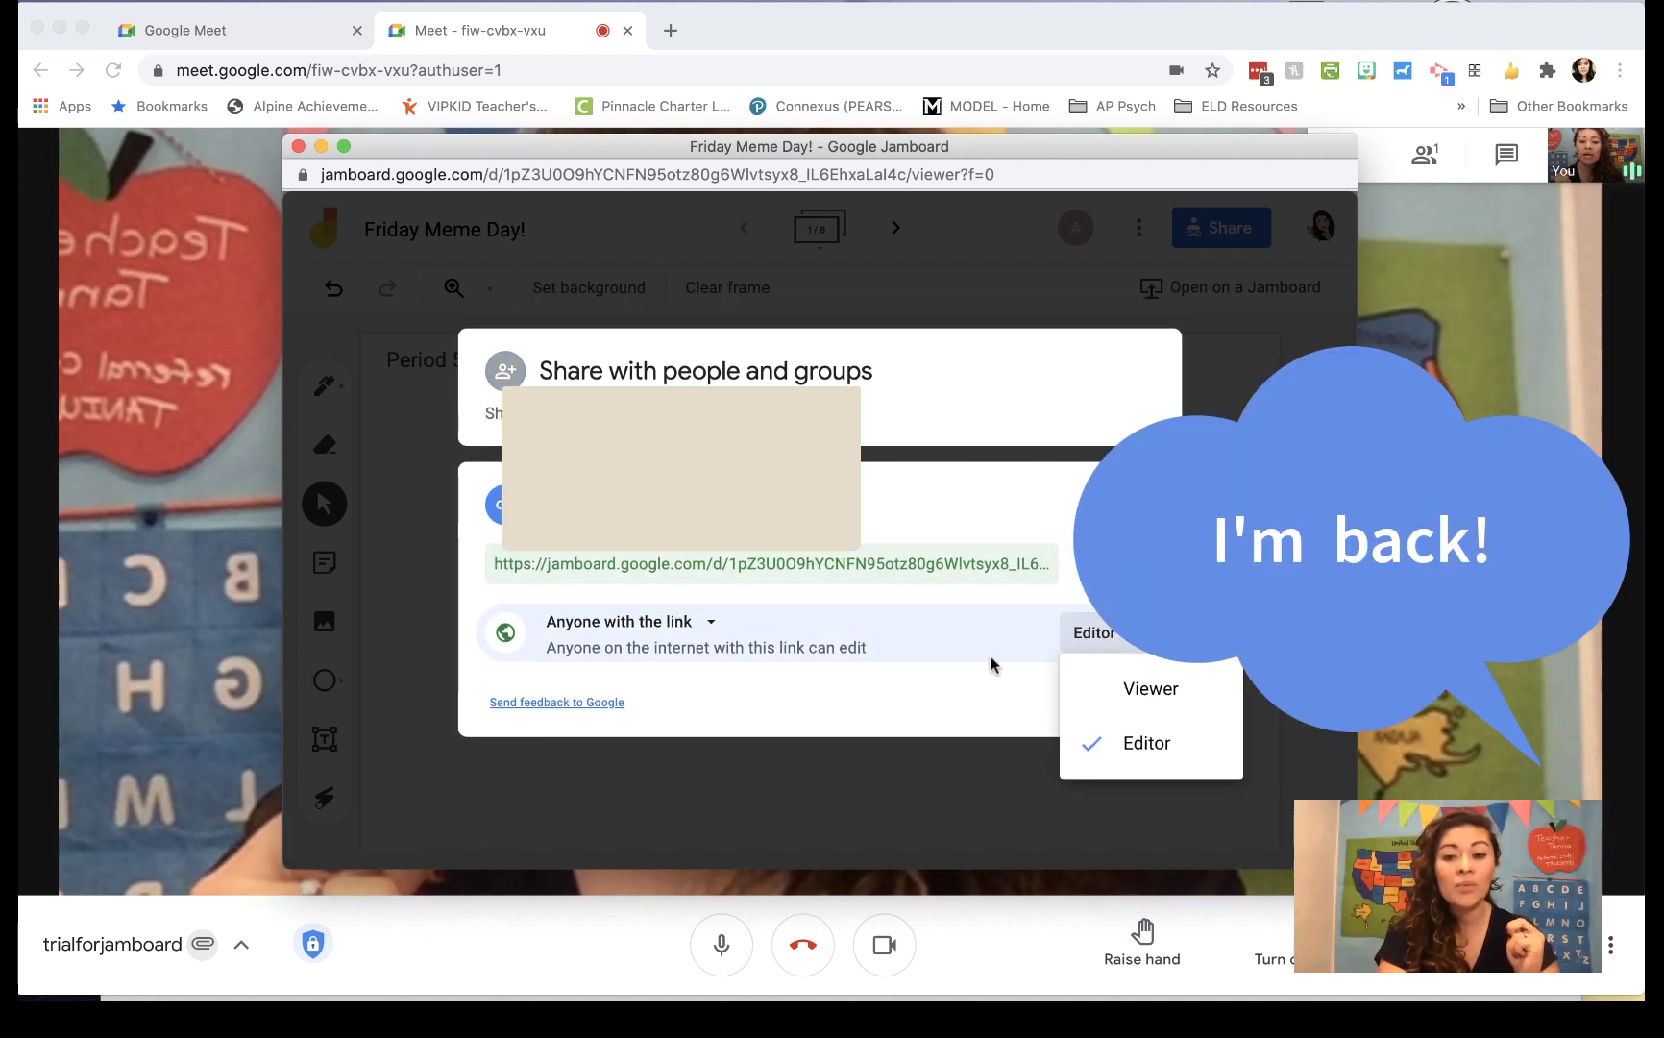
click(1127, 690)
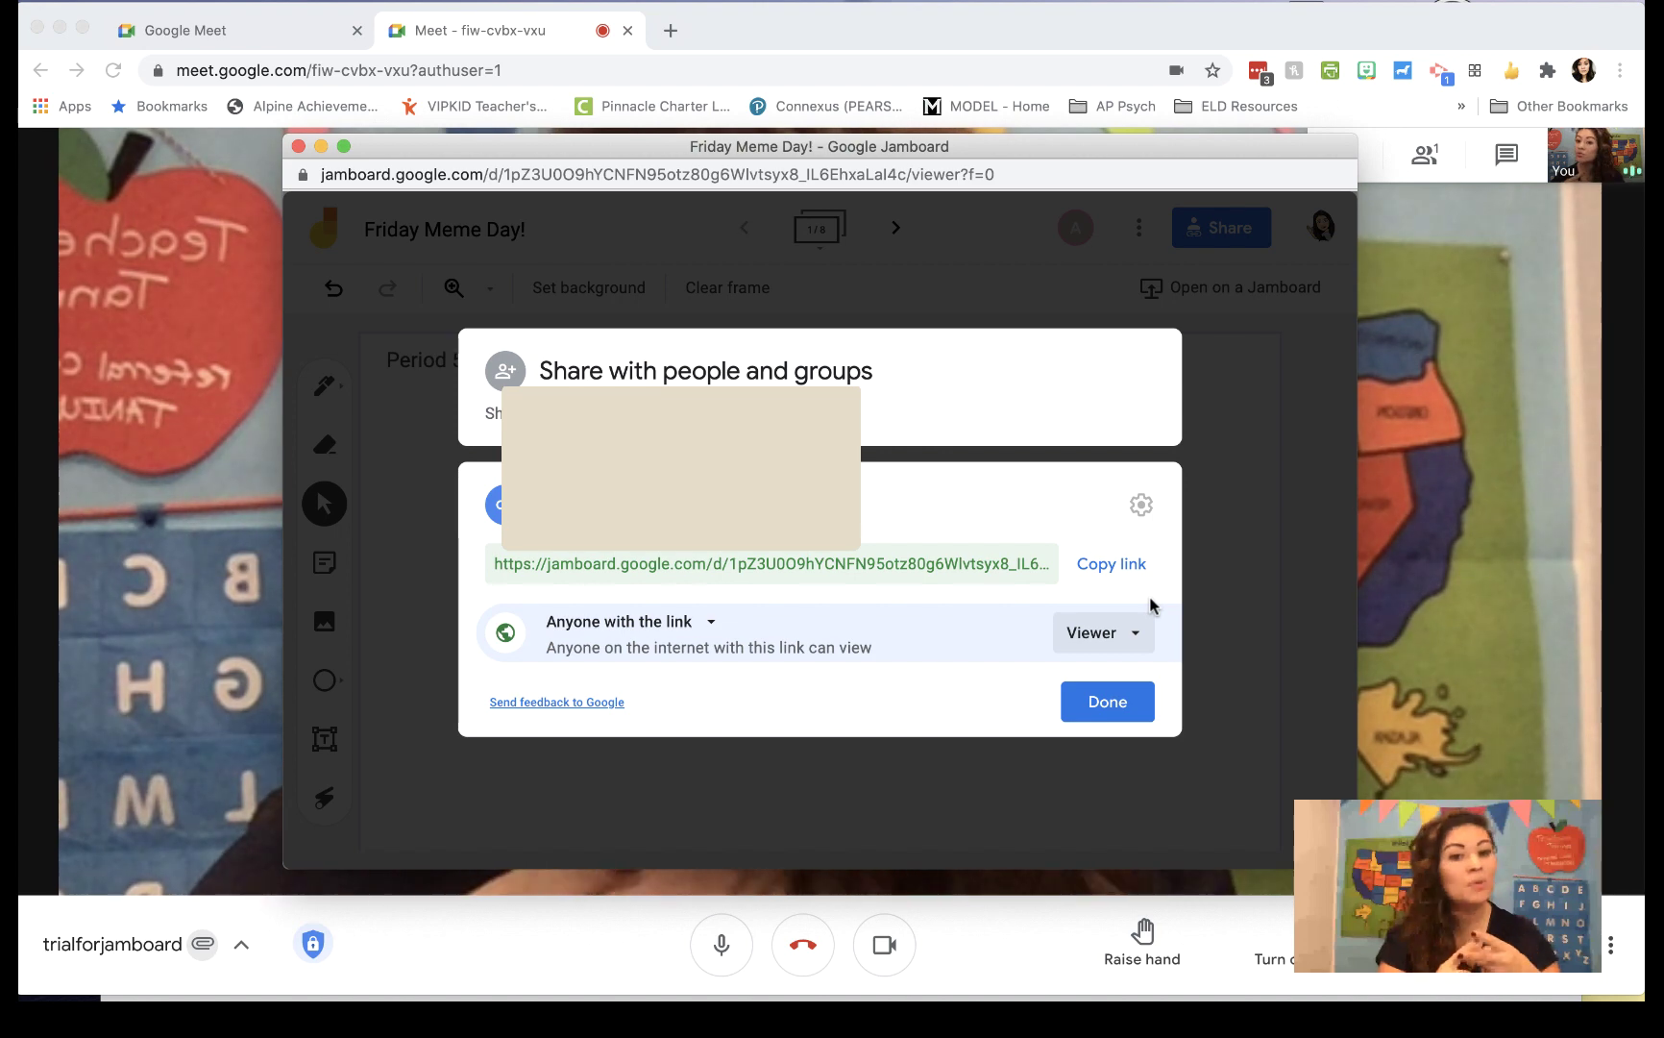
click(1097, 714)
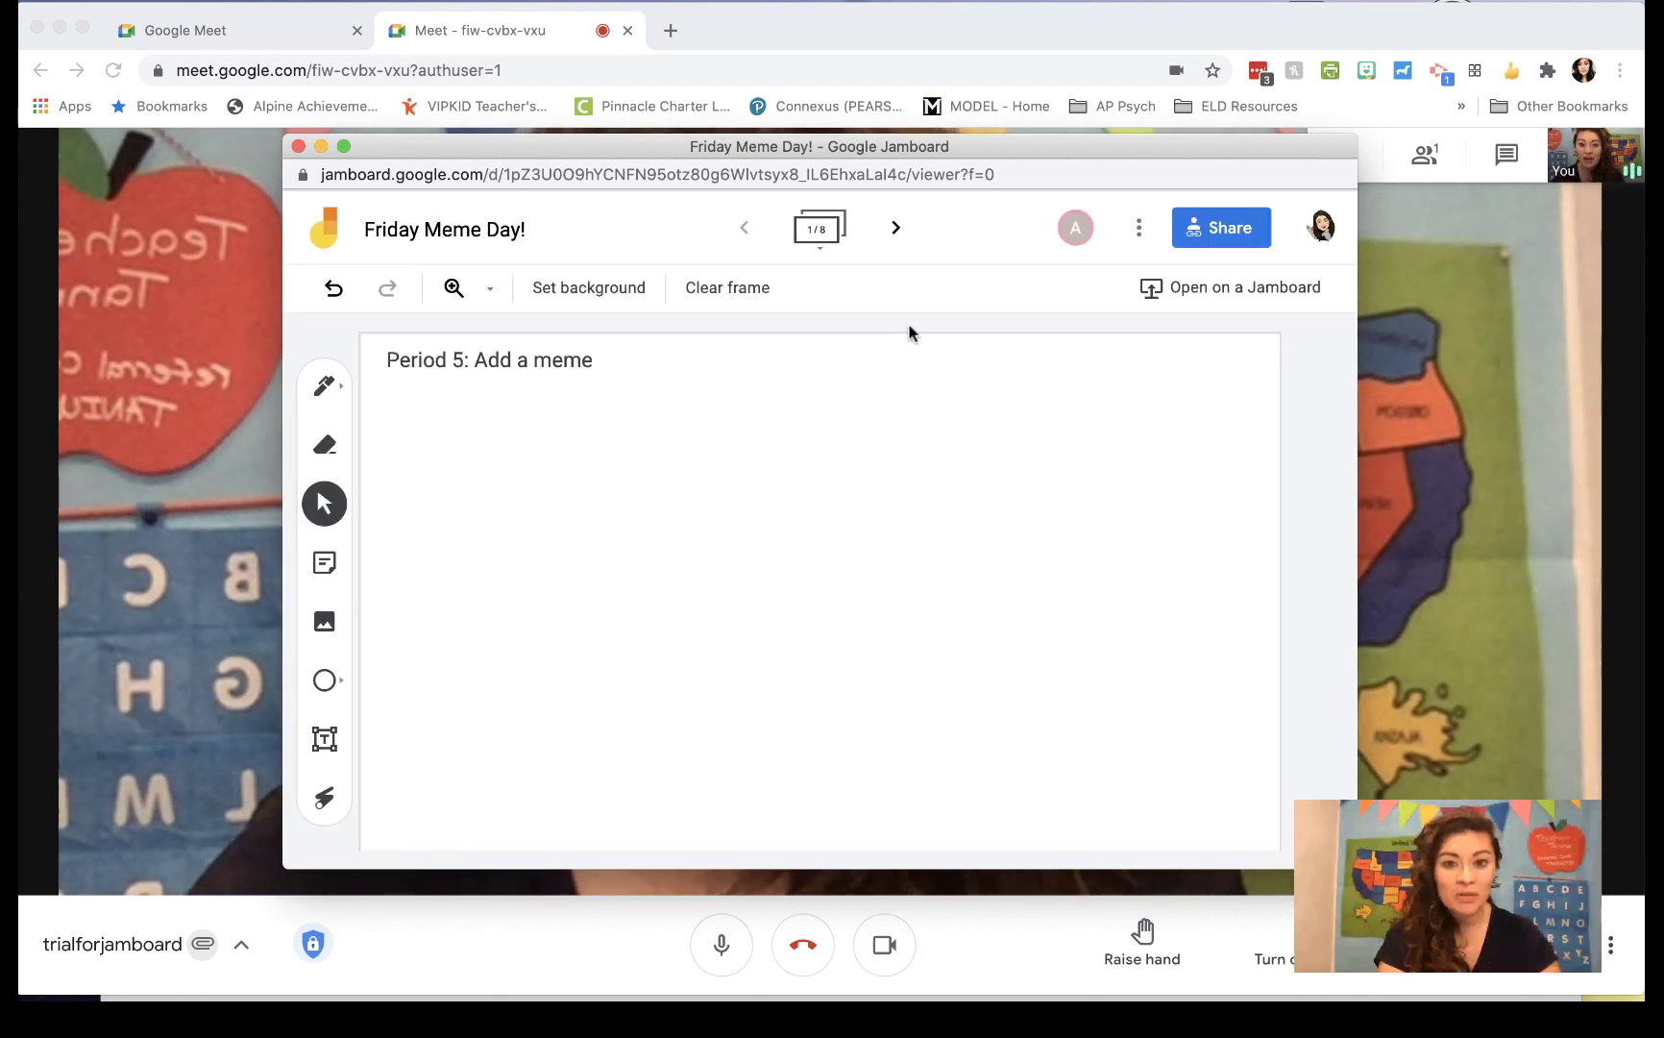
Step: Page through the board's frames up to frame 6 and back to frame 1, then close the whiteboard window
click(892, 231)
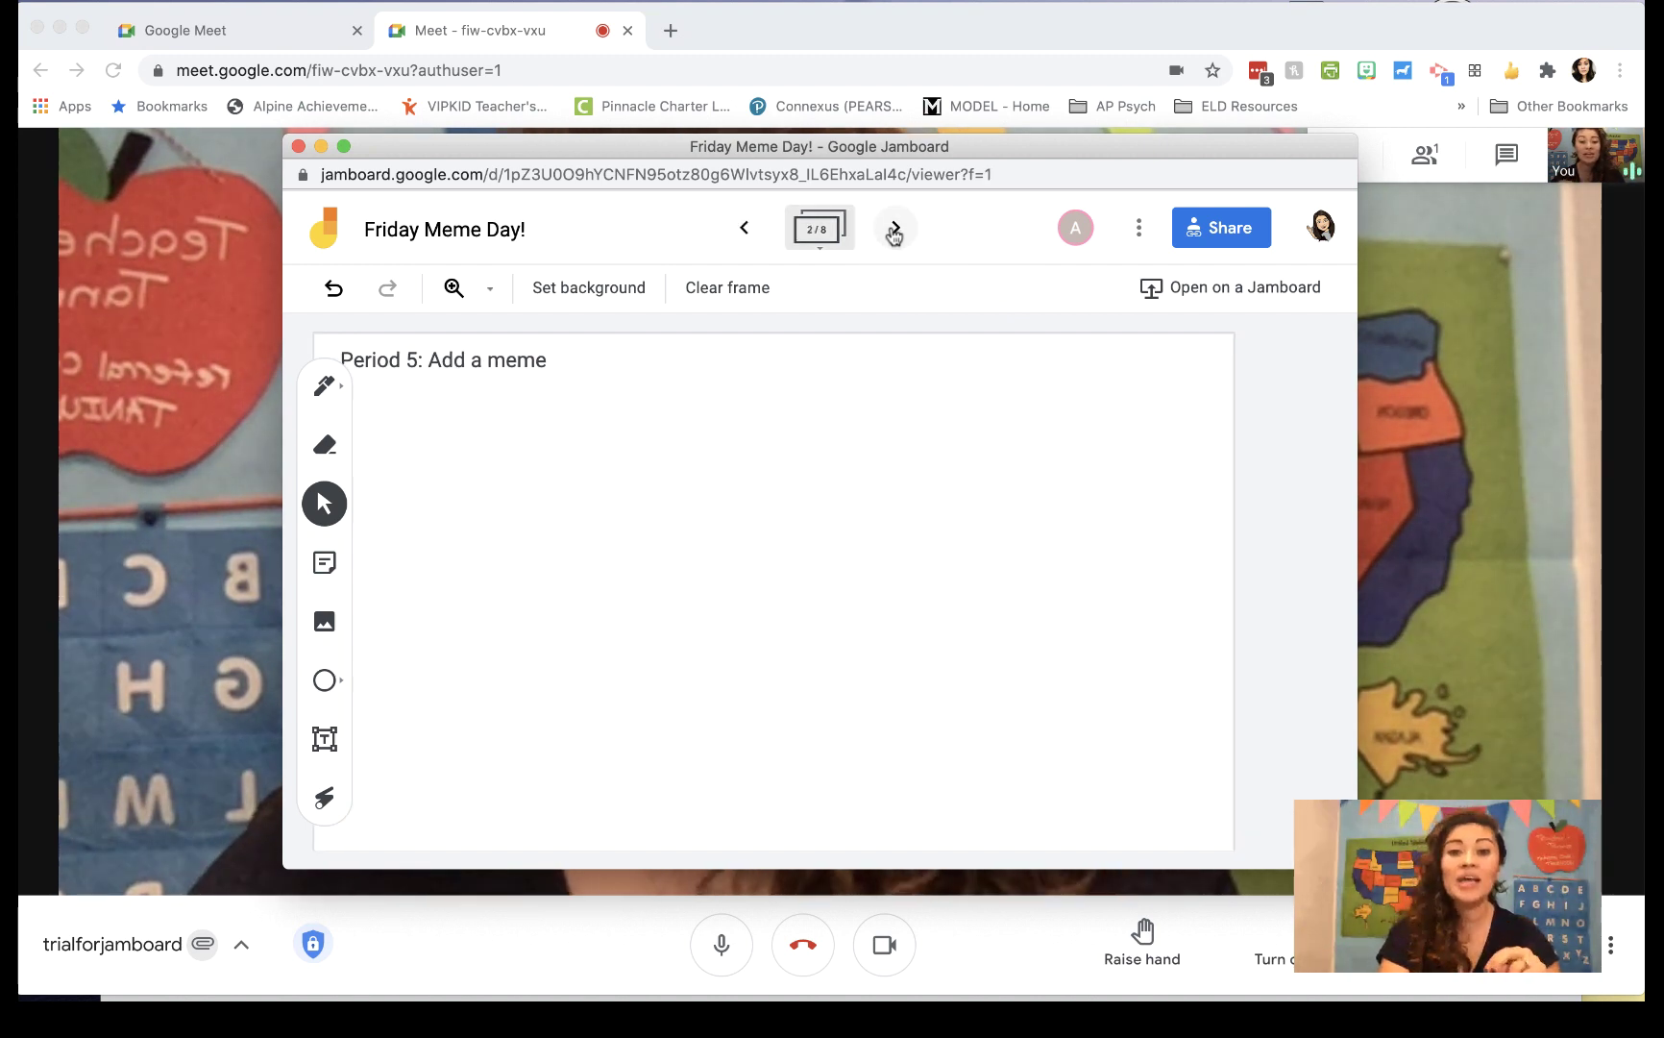
click(893, 232)
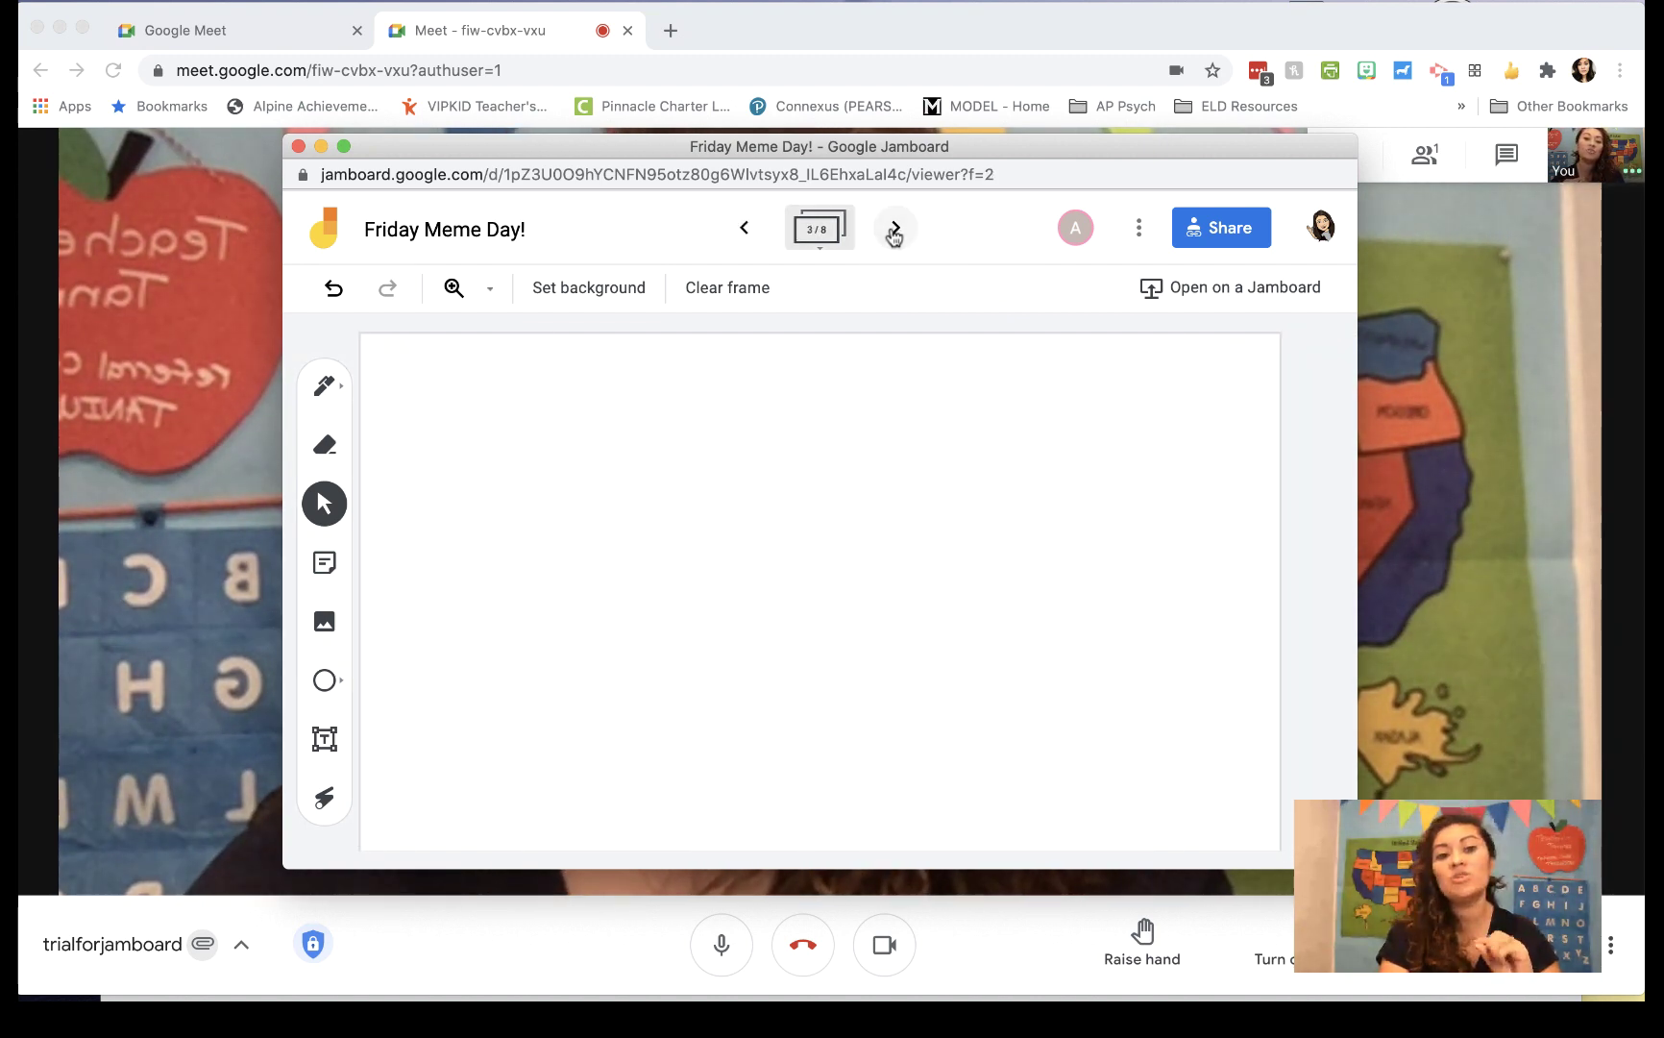
click(893, 232)
click(892, 232)
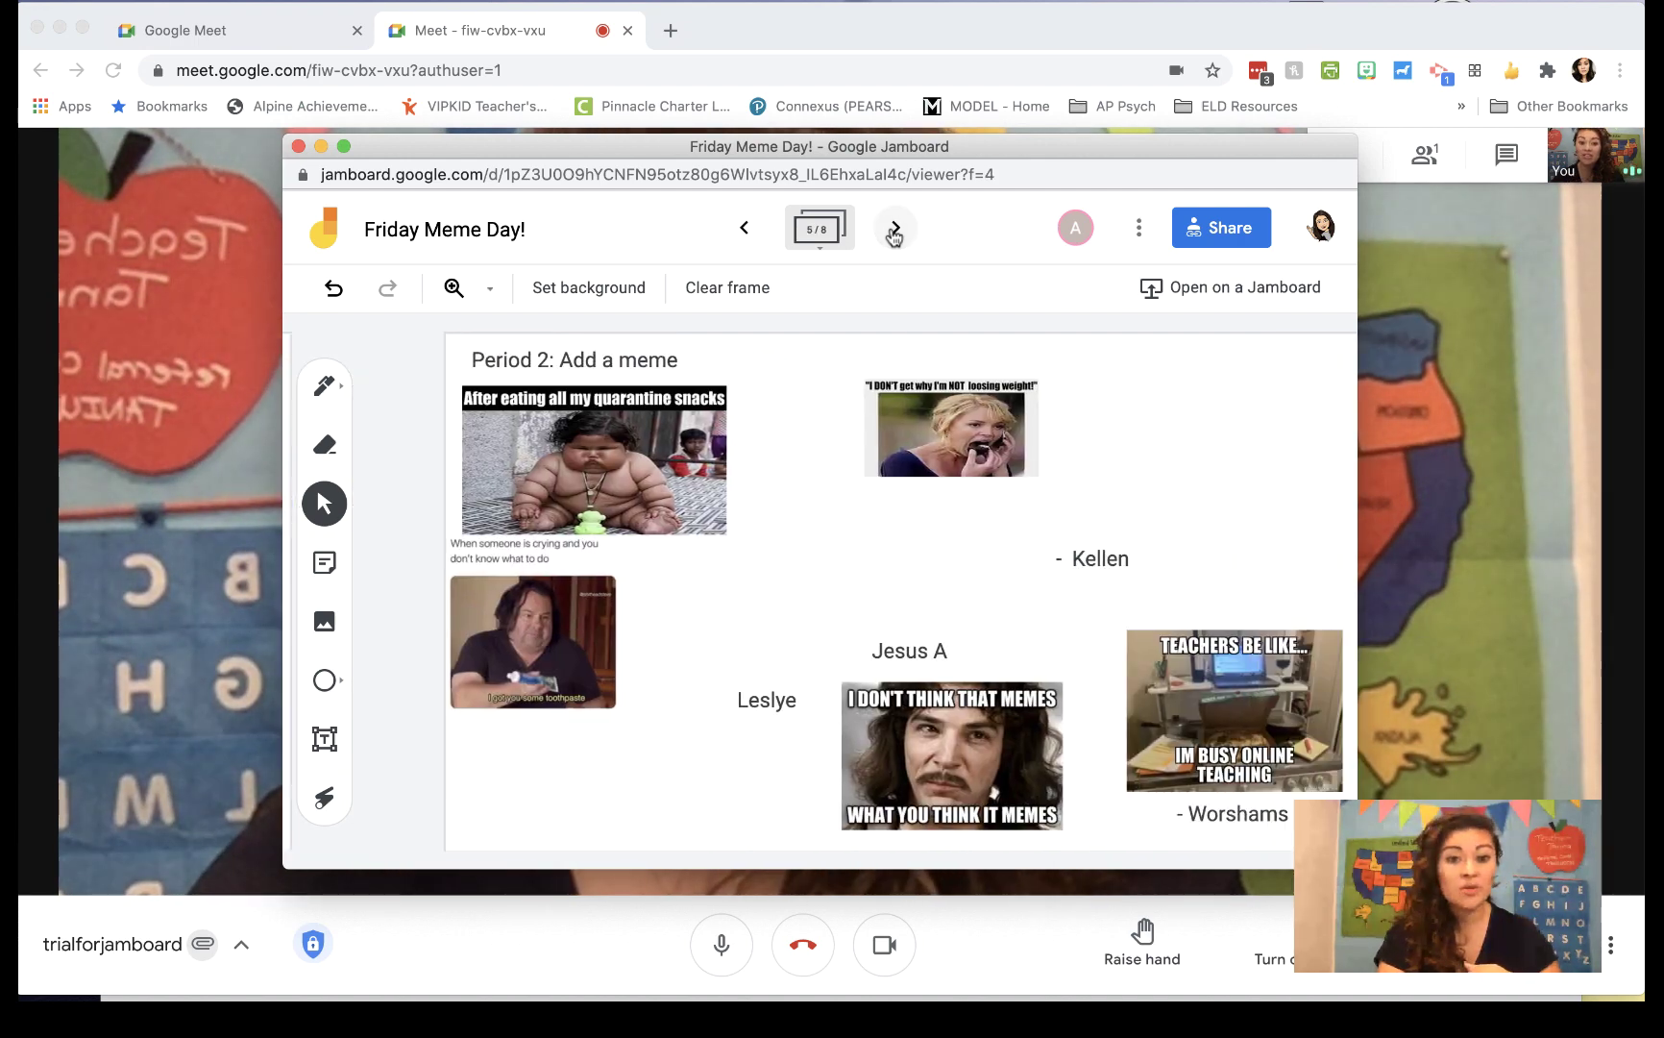
click(892, 233)
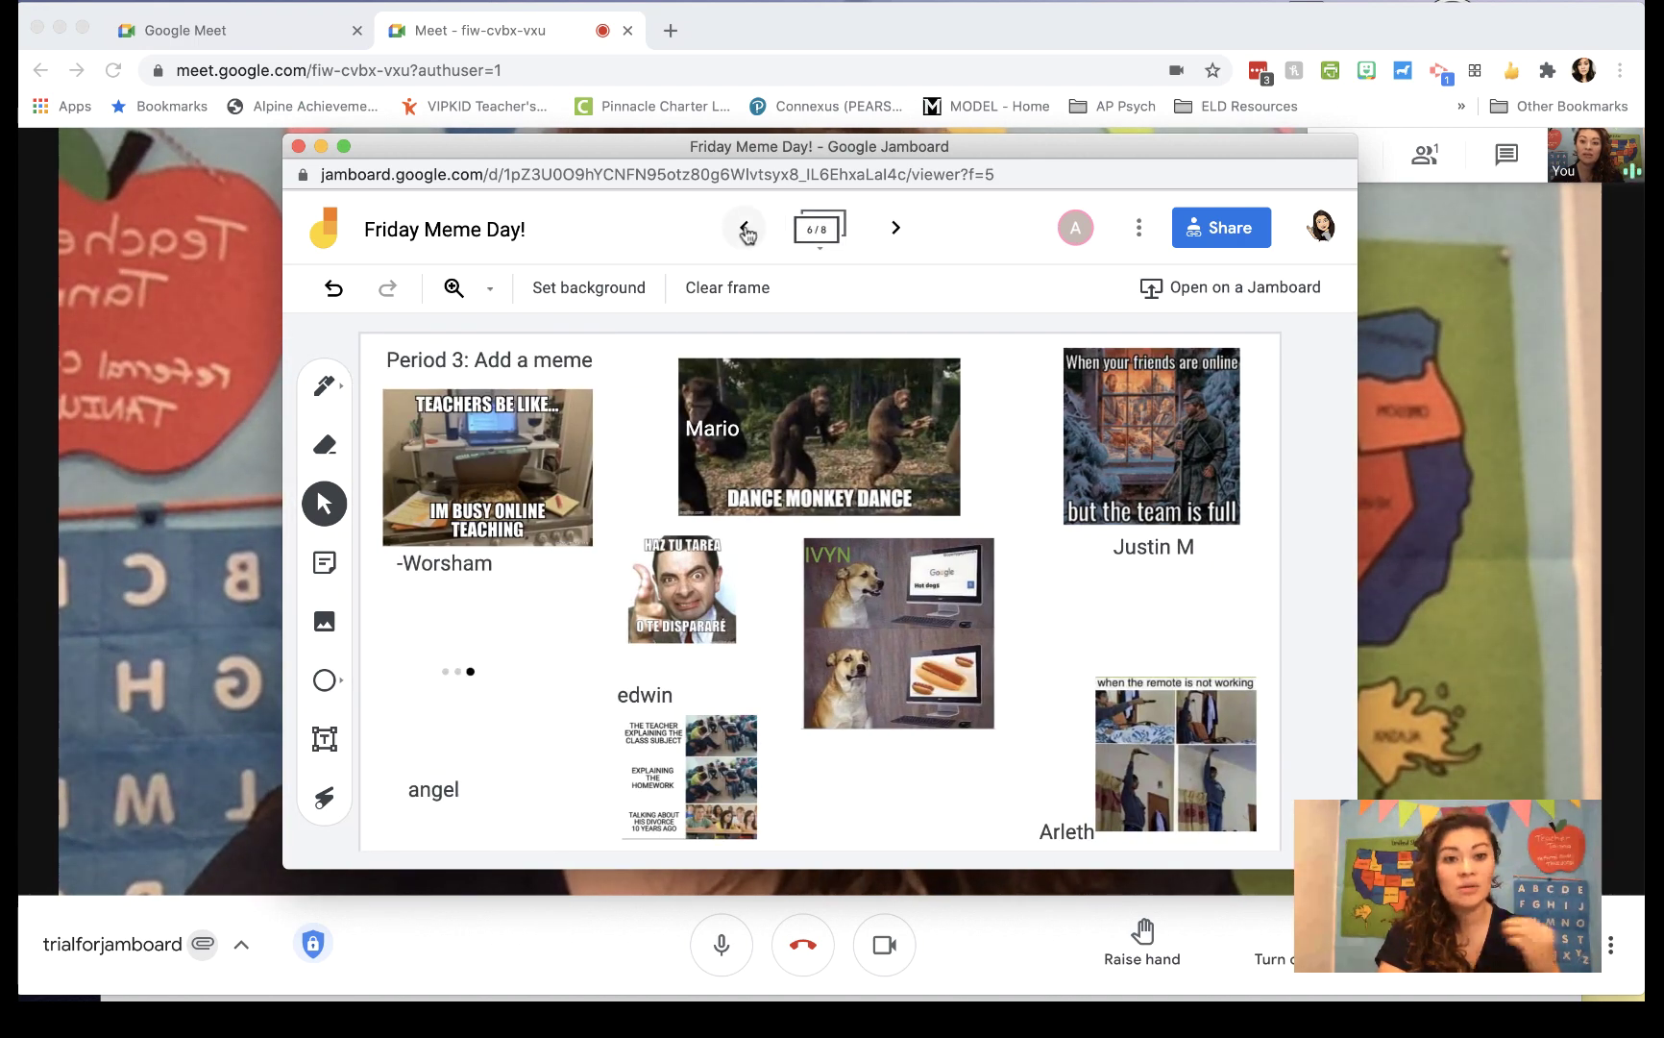
click(747, 233)
click(747, 231)
click(746, 231)
click(747, 231)
click(746, 231)
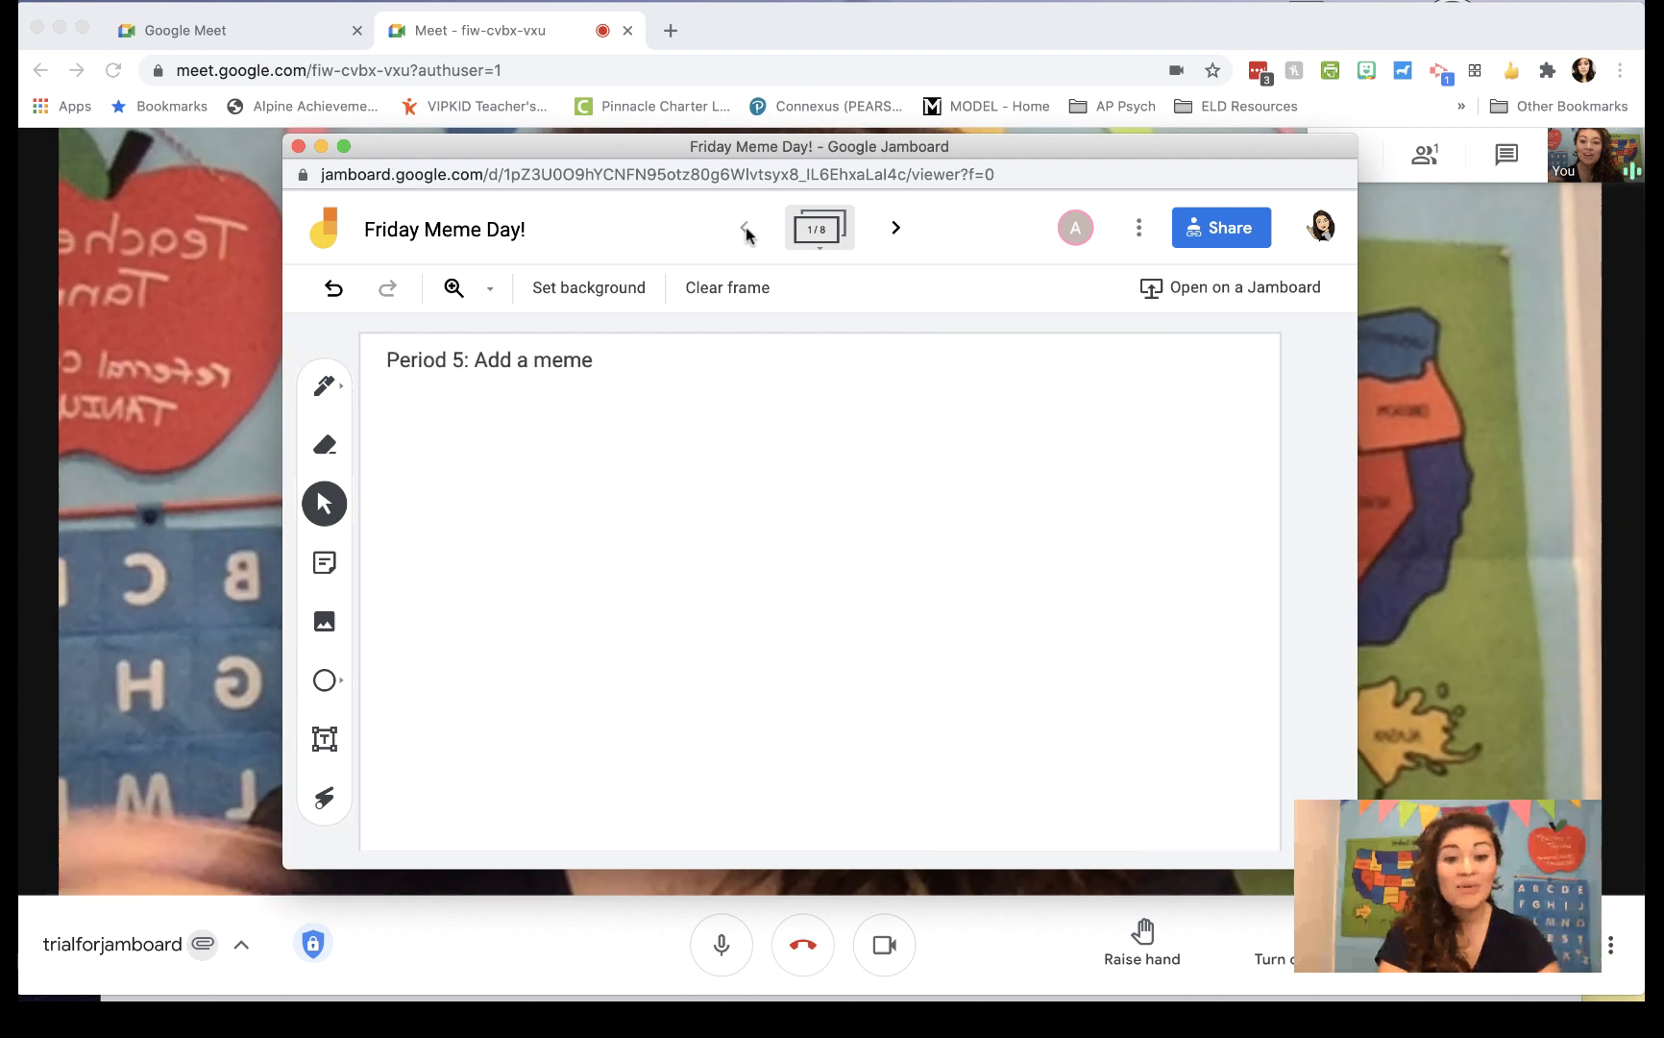
click(298, 147)
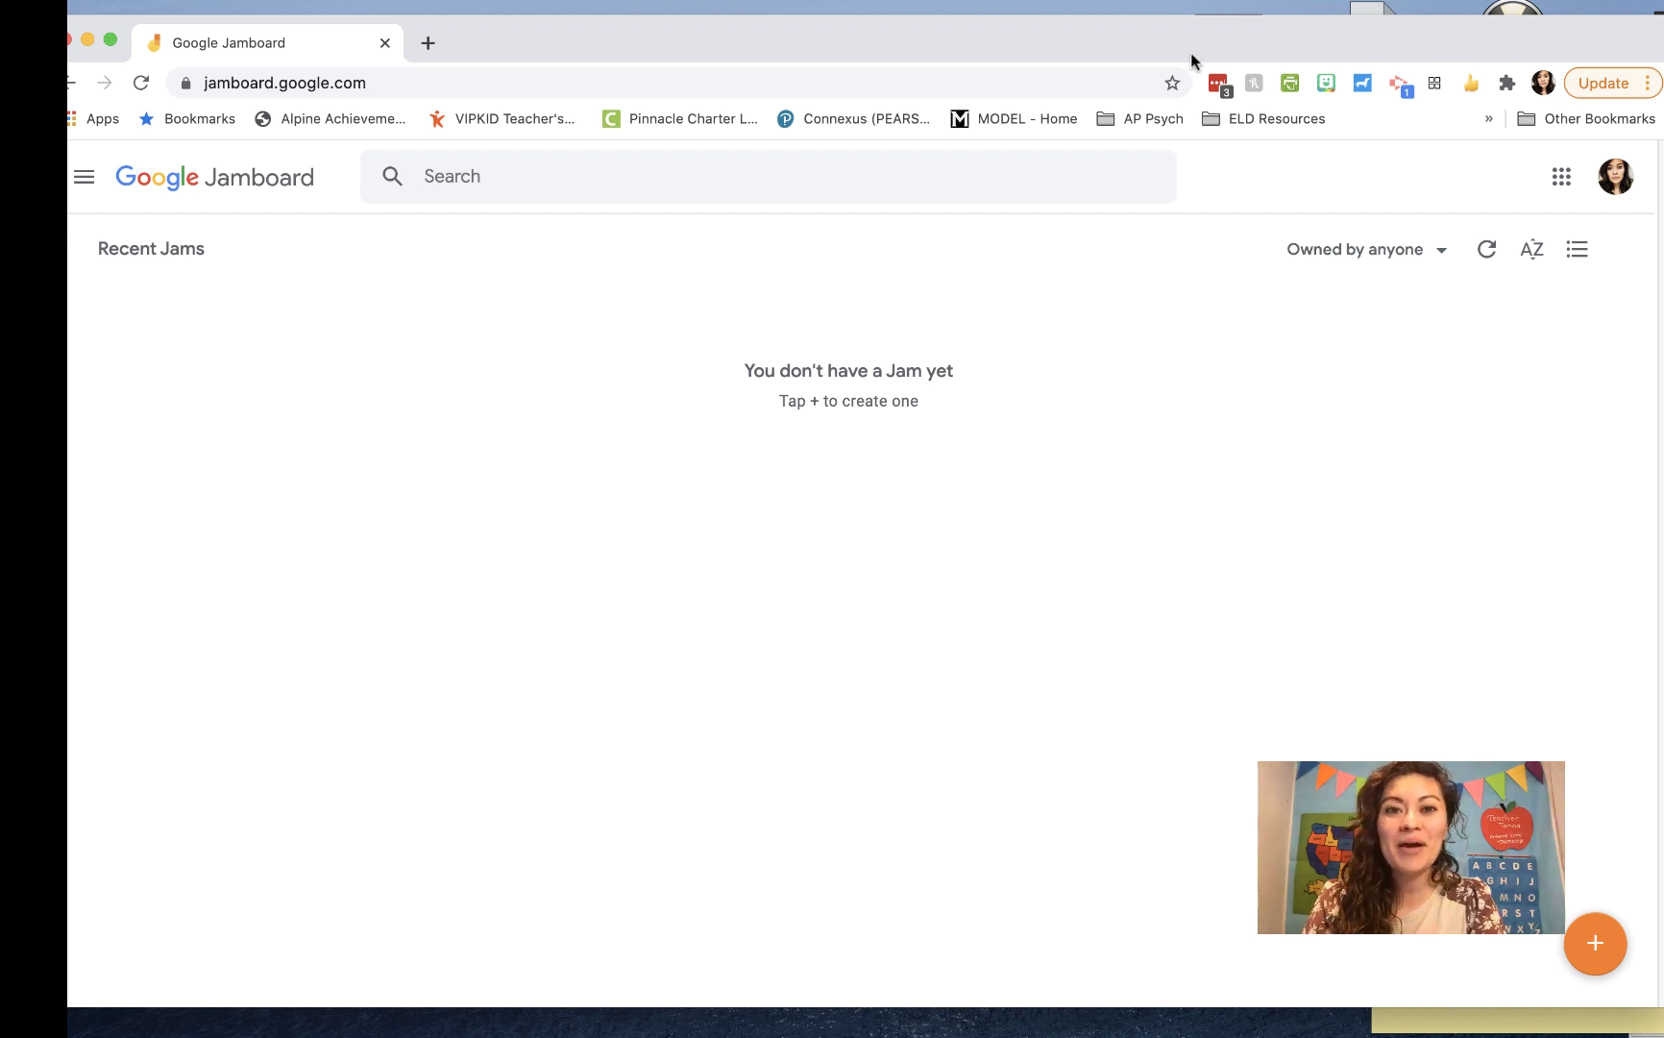
Step: Bring the Jamboard home page fully into view and switch to the other Google account to open its Jams
drag(1195, 62, 1220, 65)
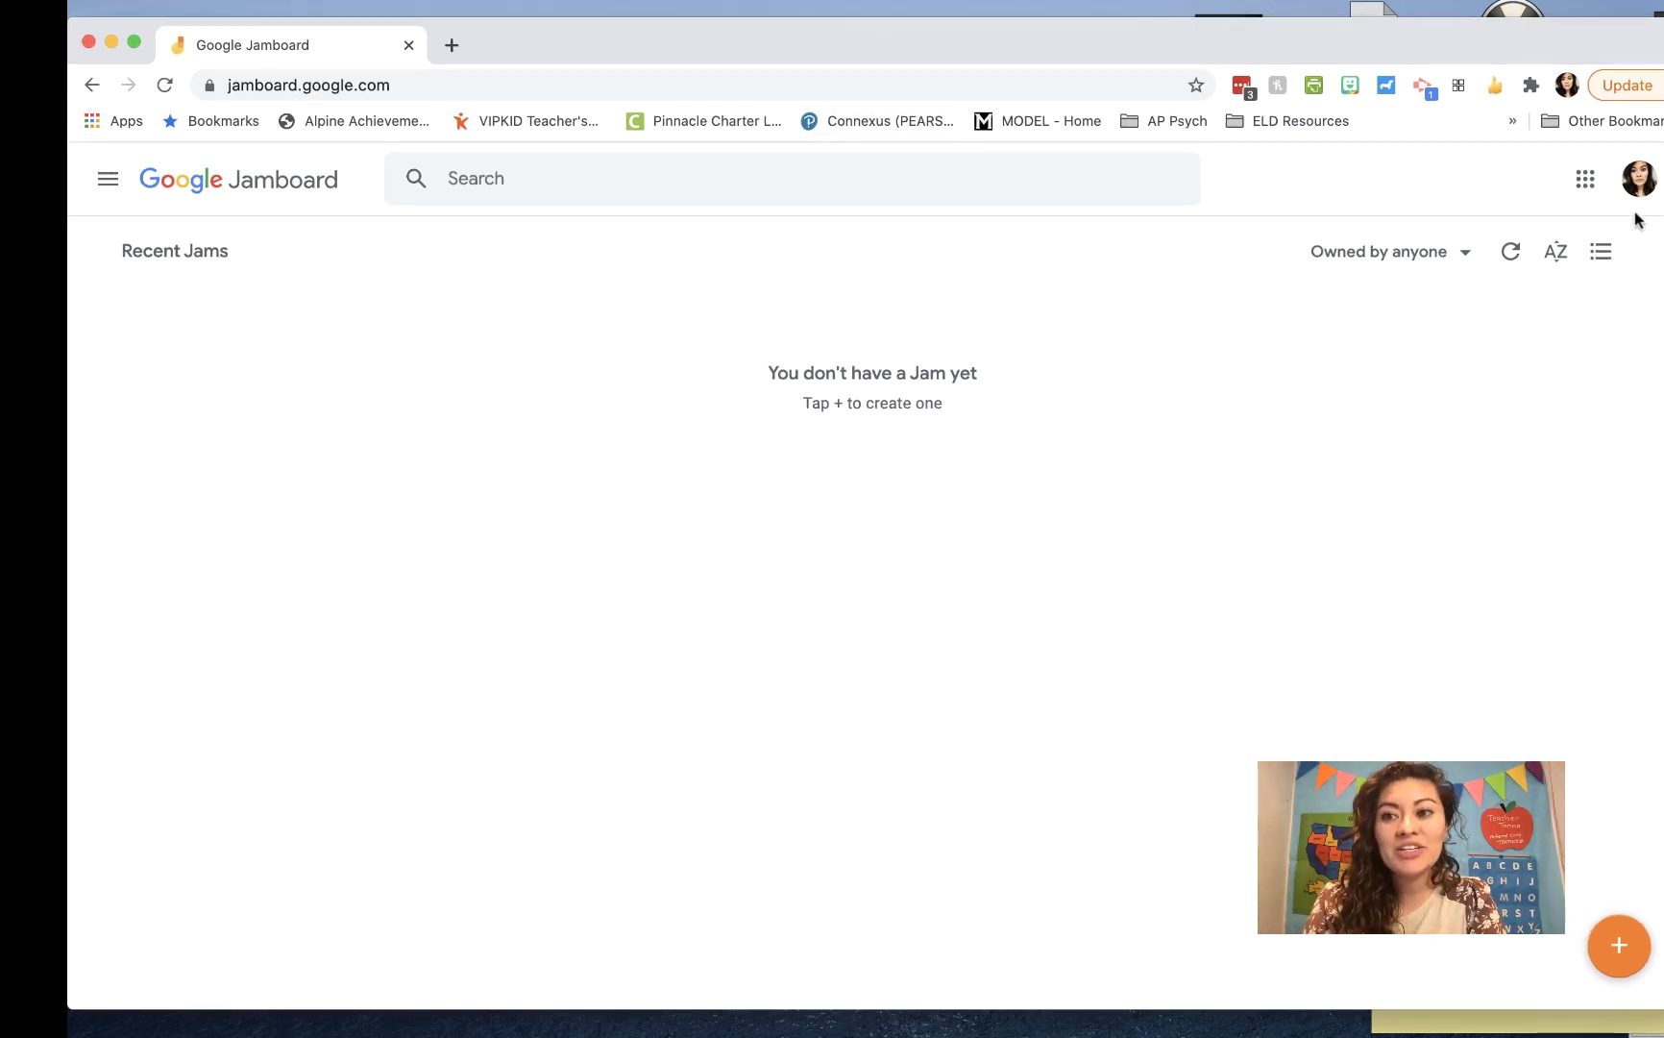
click(1639, 179)
click(1516, 500)
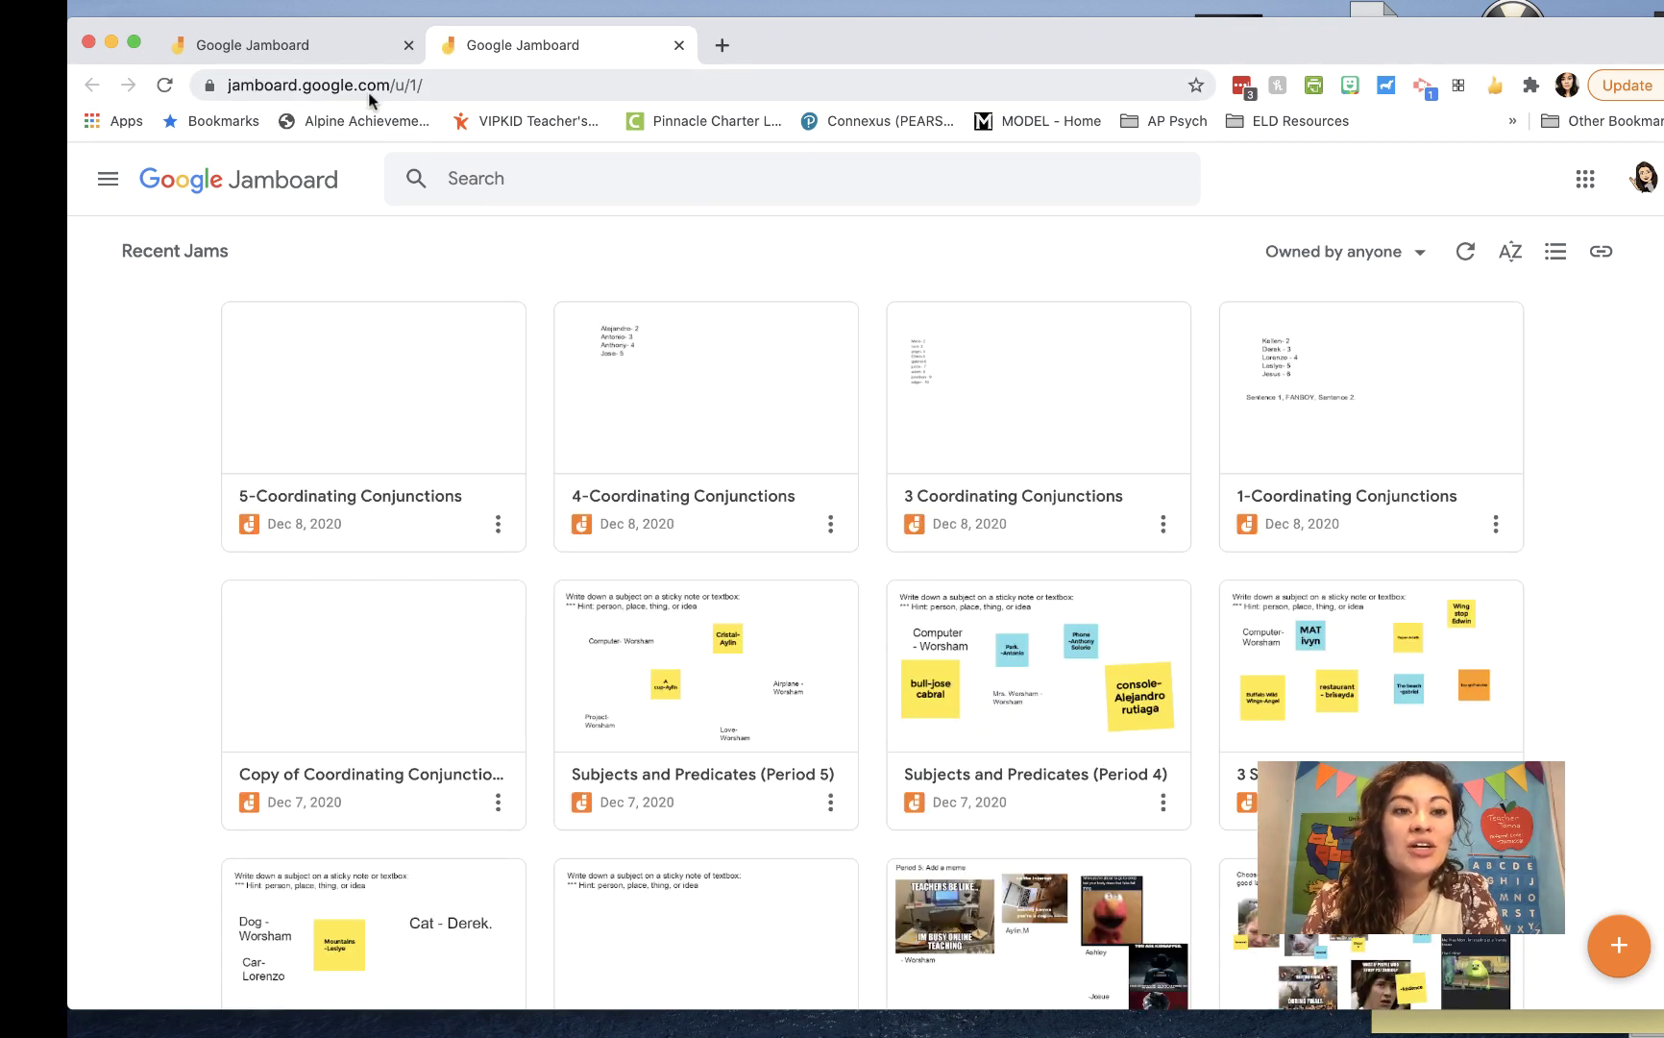
Step: Look through the Recent Jams list to review the class boards saved in this account
scroll(581, 394, down, 5)
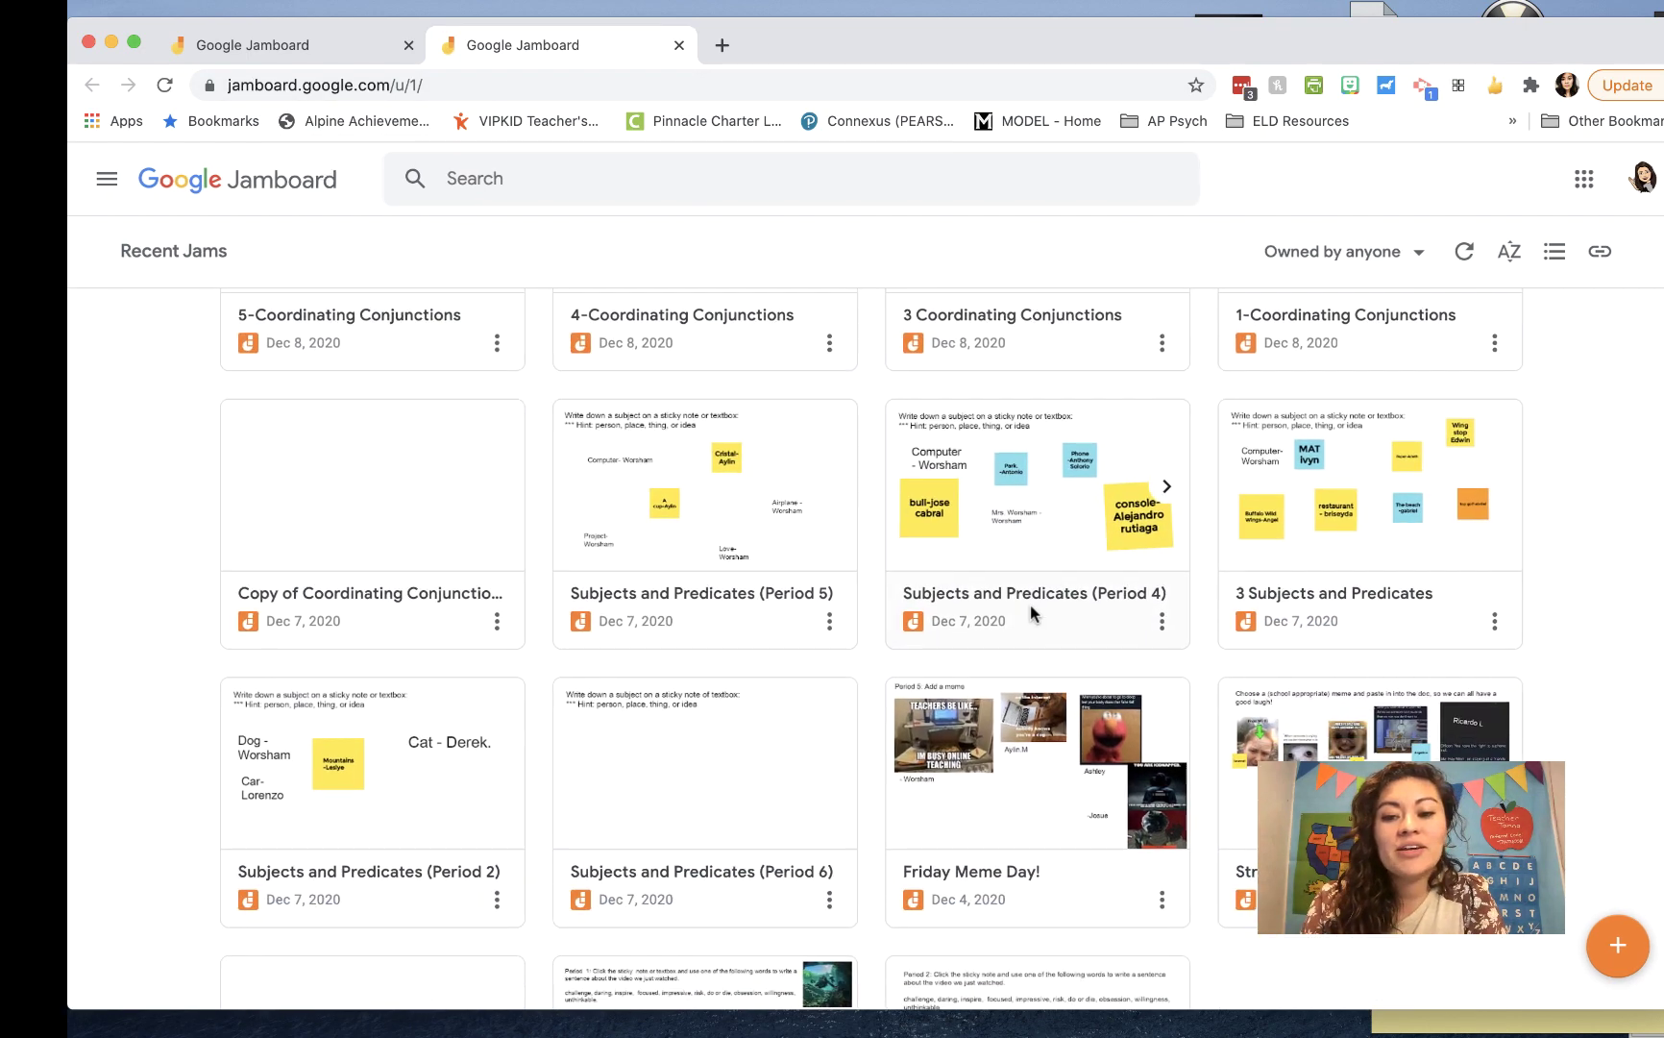
scroll(1030, 604, down, 3)
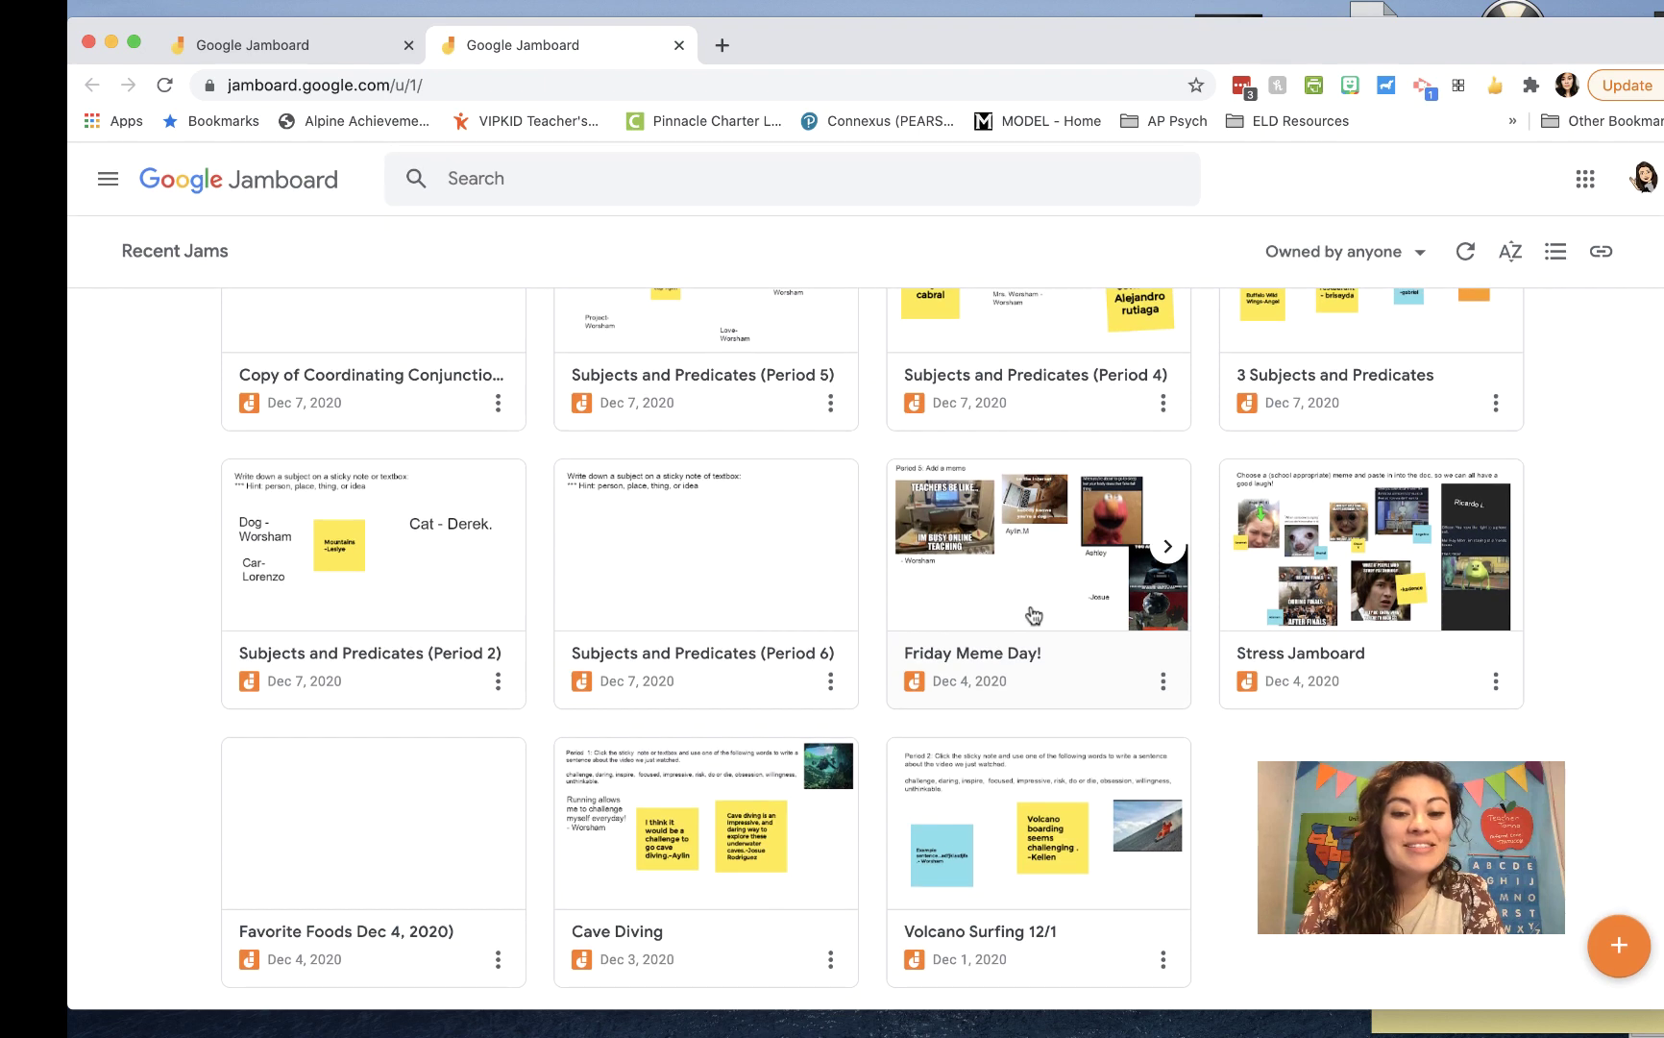
scroll(1033, 615, up, 8)
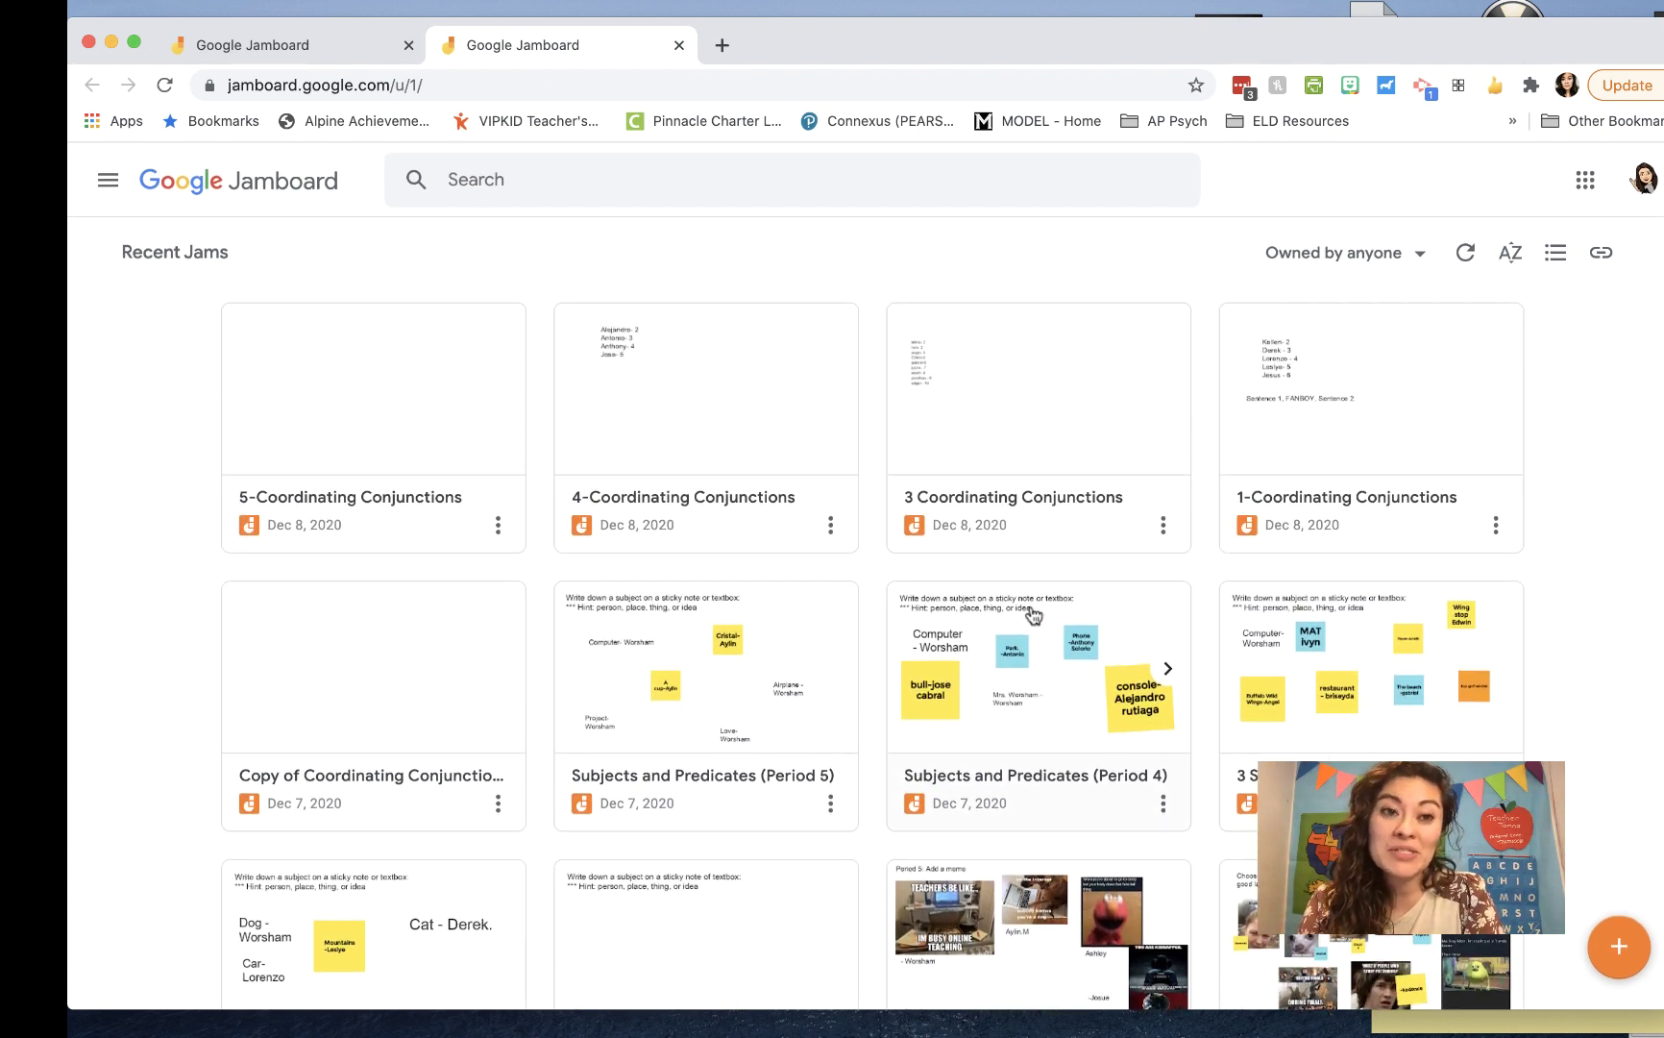
scroll(1033, 615, down, 8)
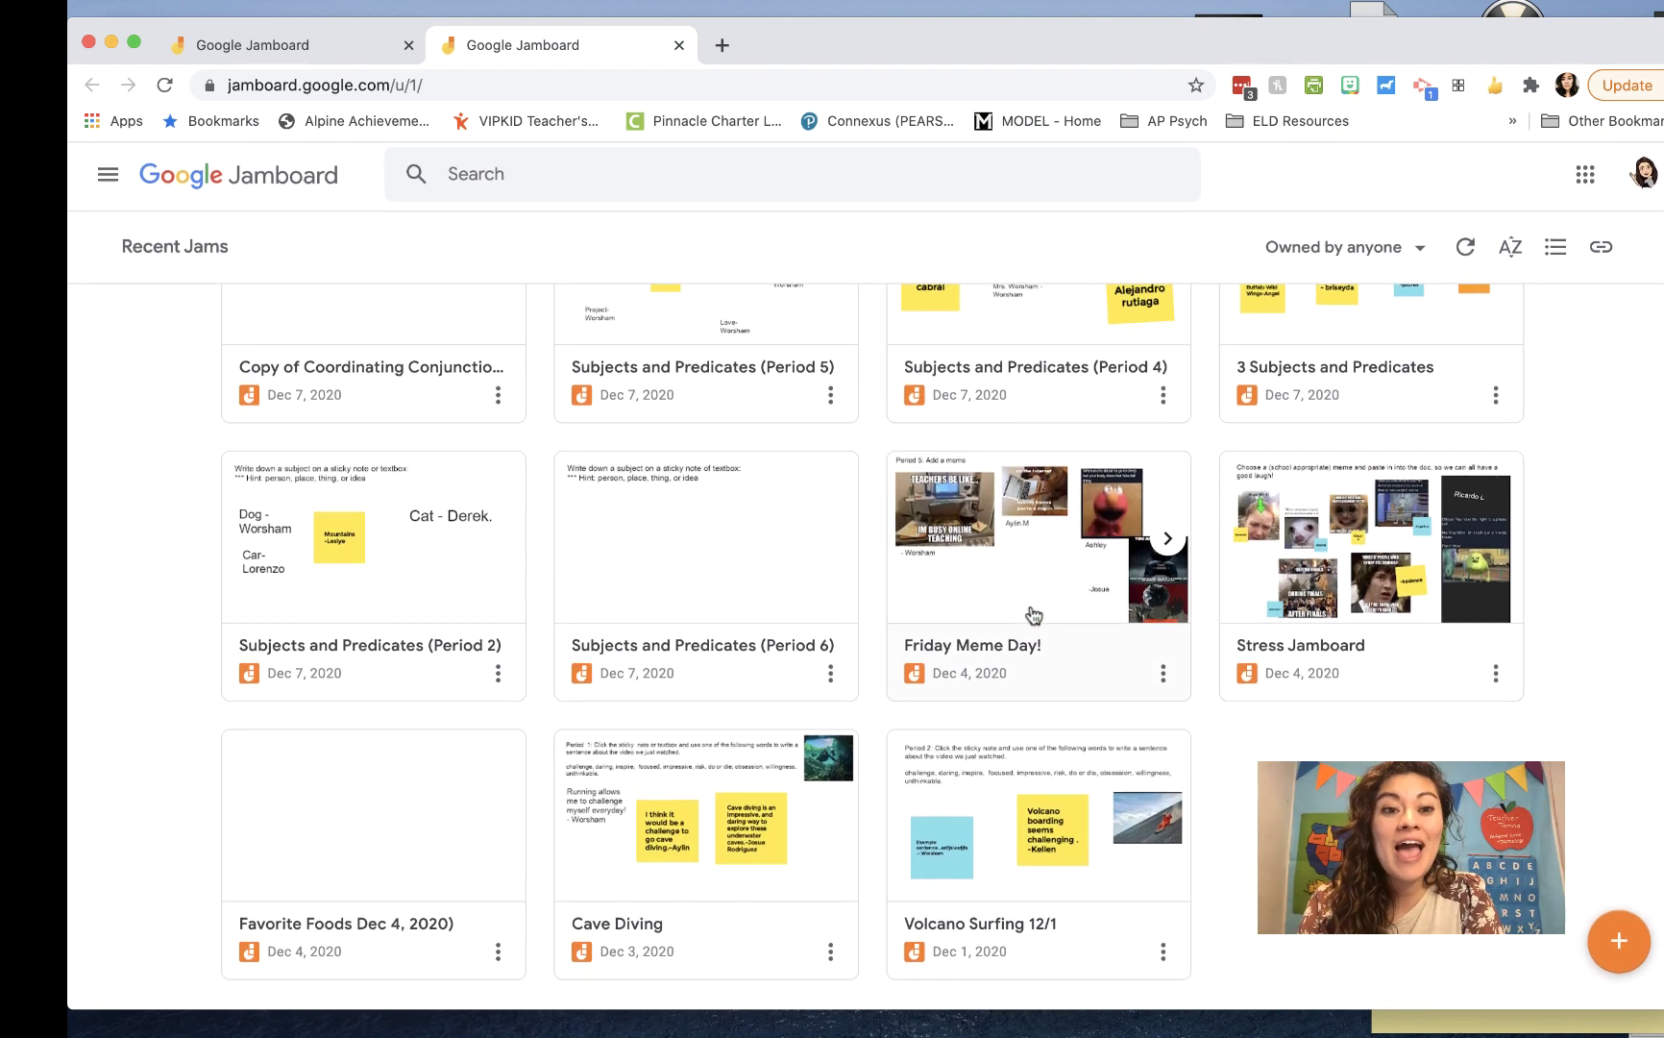
scroll(1033, 615, up, 8)
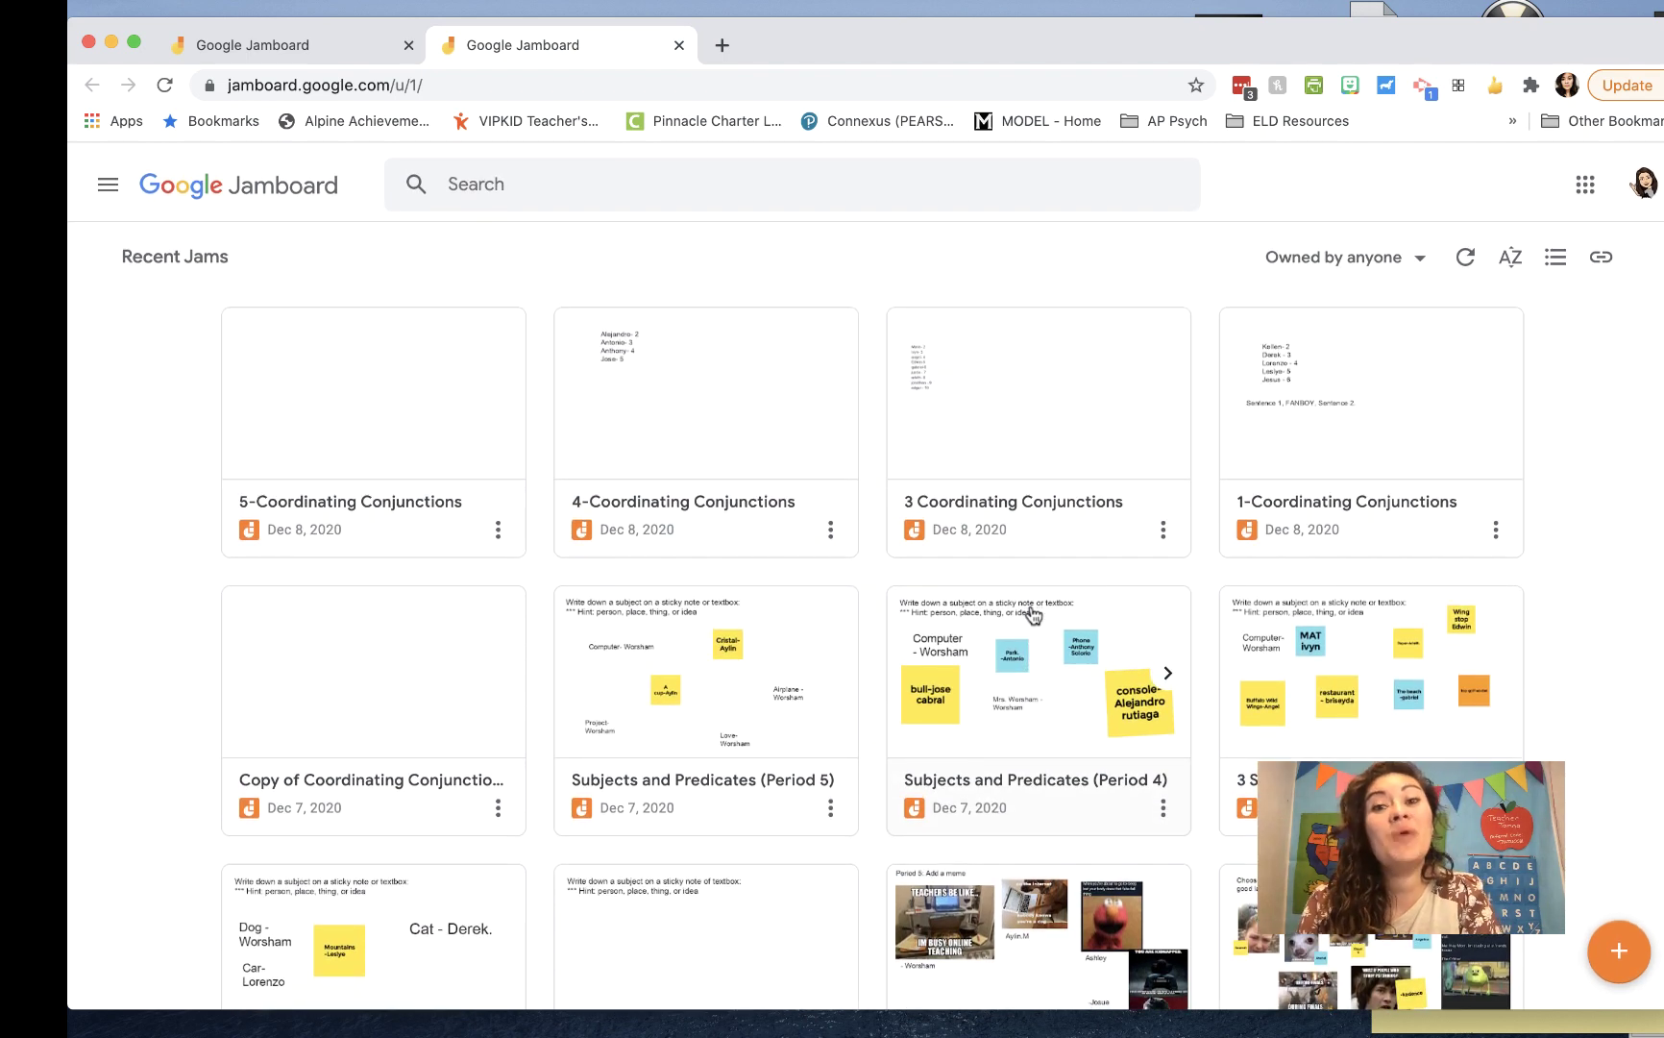
scroll(1030, 615, down, 6)
scroll(1030, 615, down, 2)
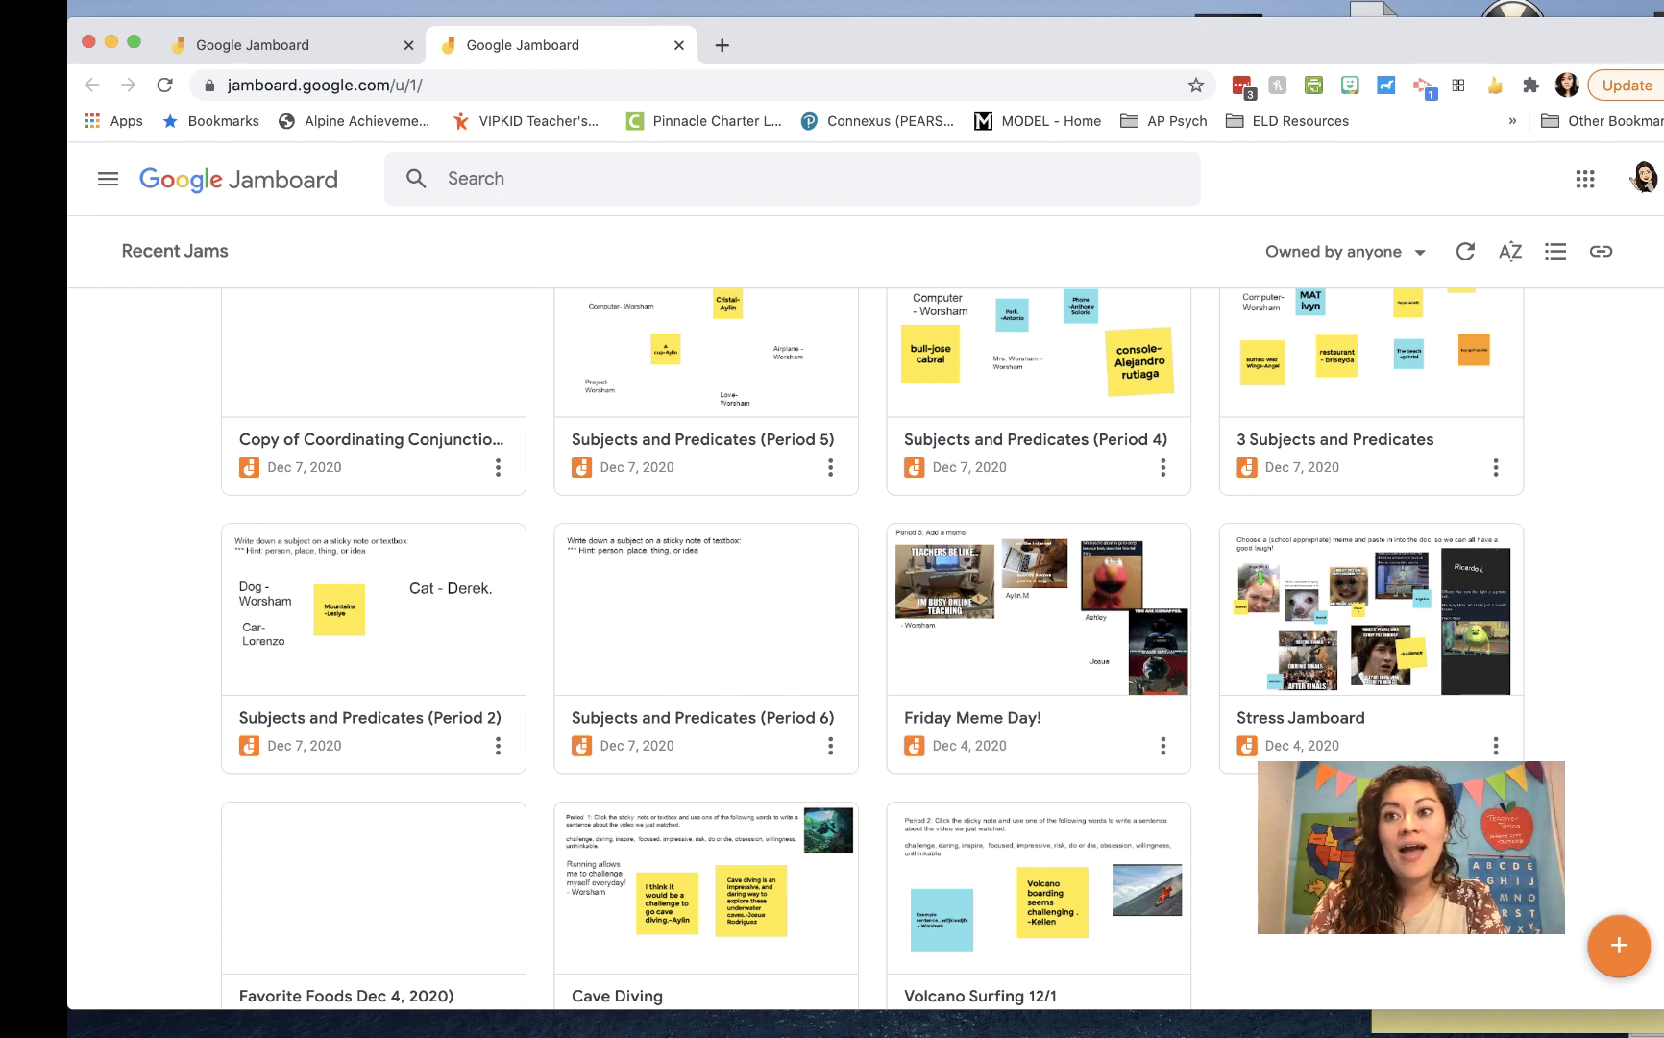
Step: Enlarge the browser window upward and open the "Copy of Coordinating Conjunctions" Jam from the recent list
drag(1663, 17, 1663, 0)
scroll(315, 485, down, 1)
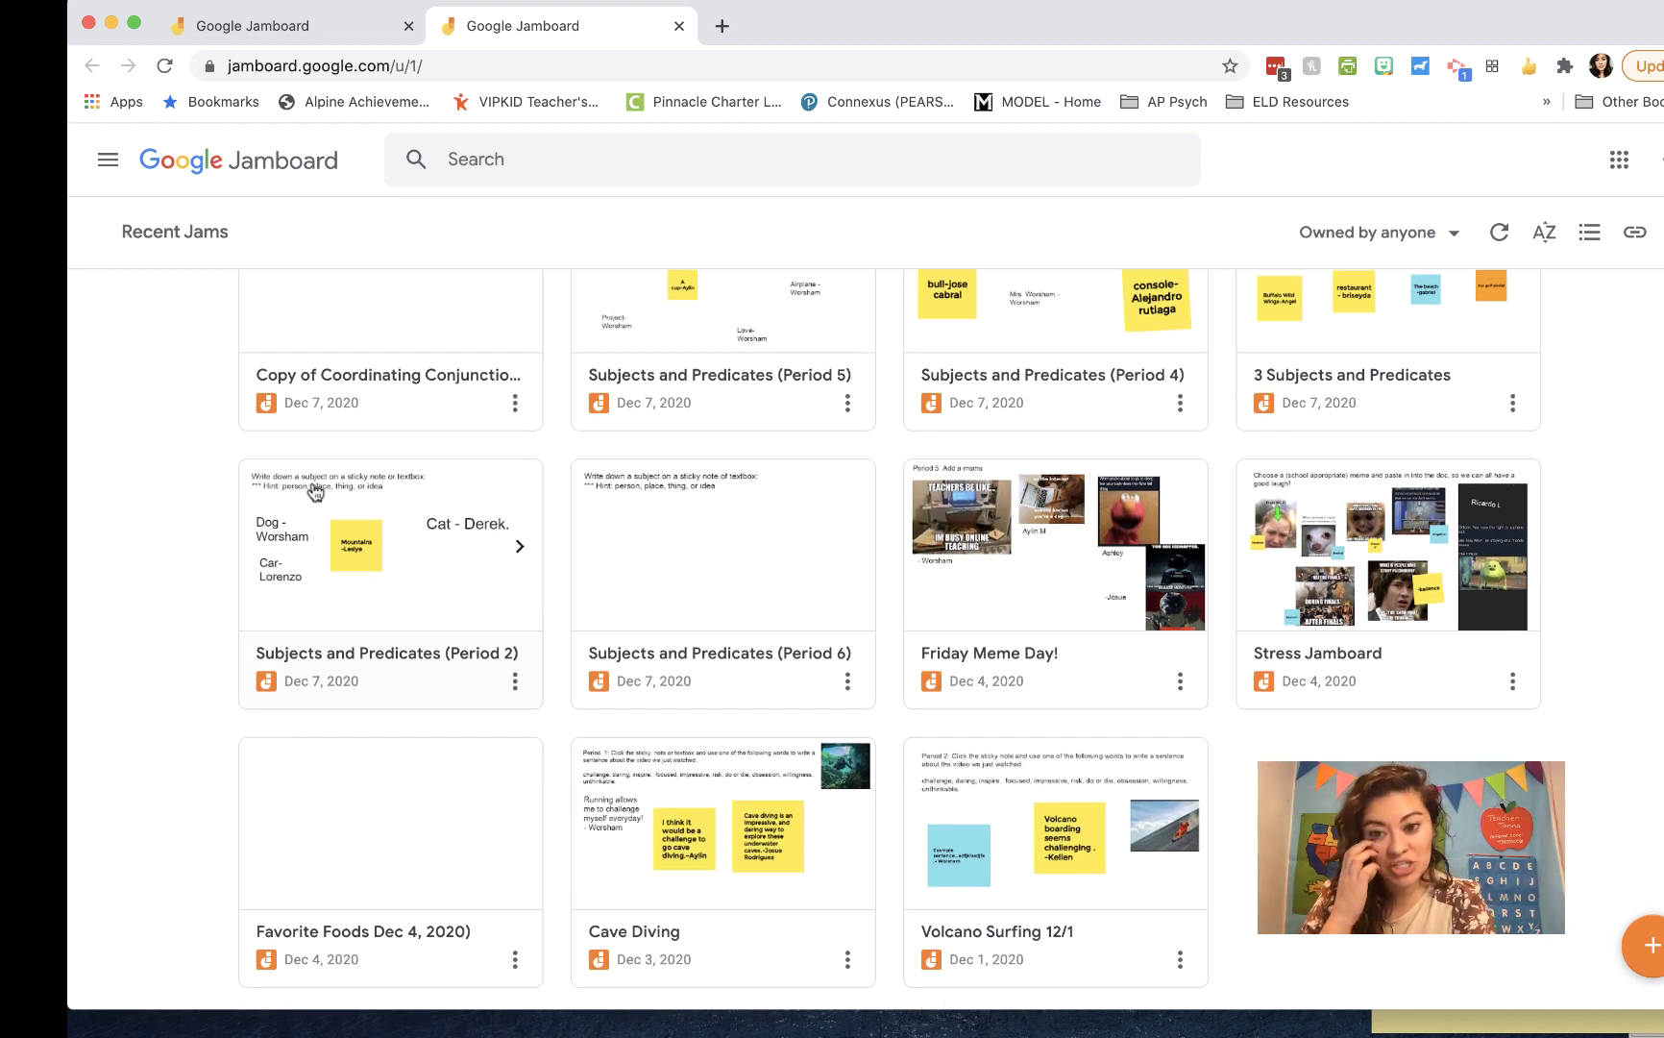
click(404, 338)
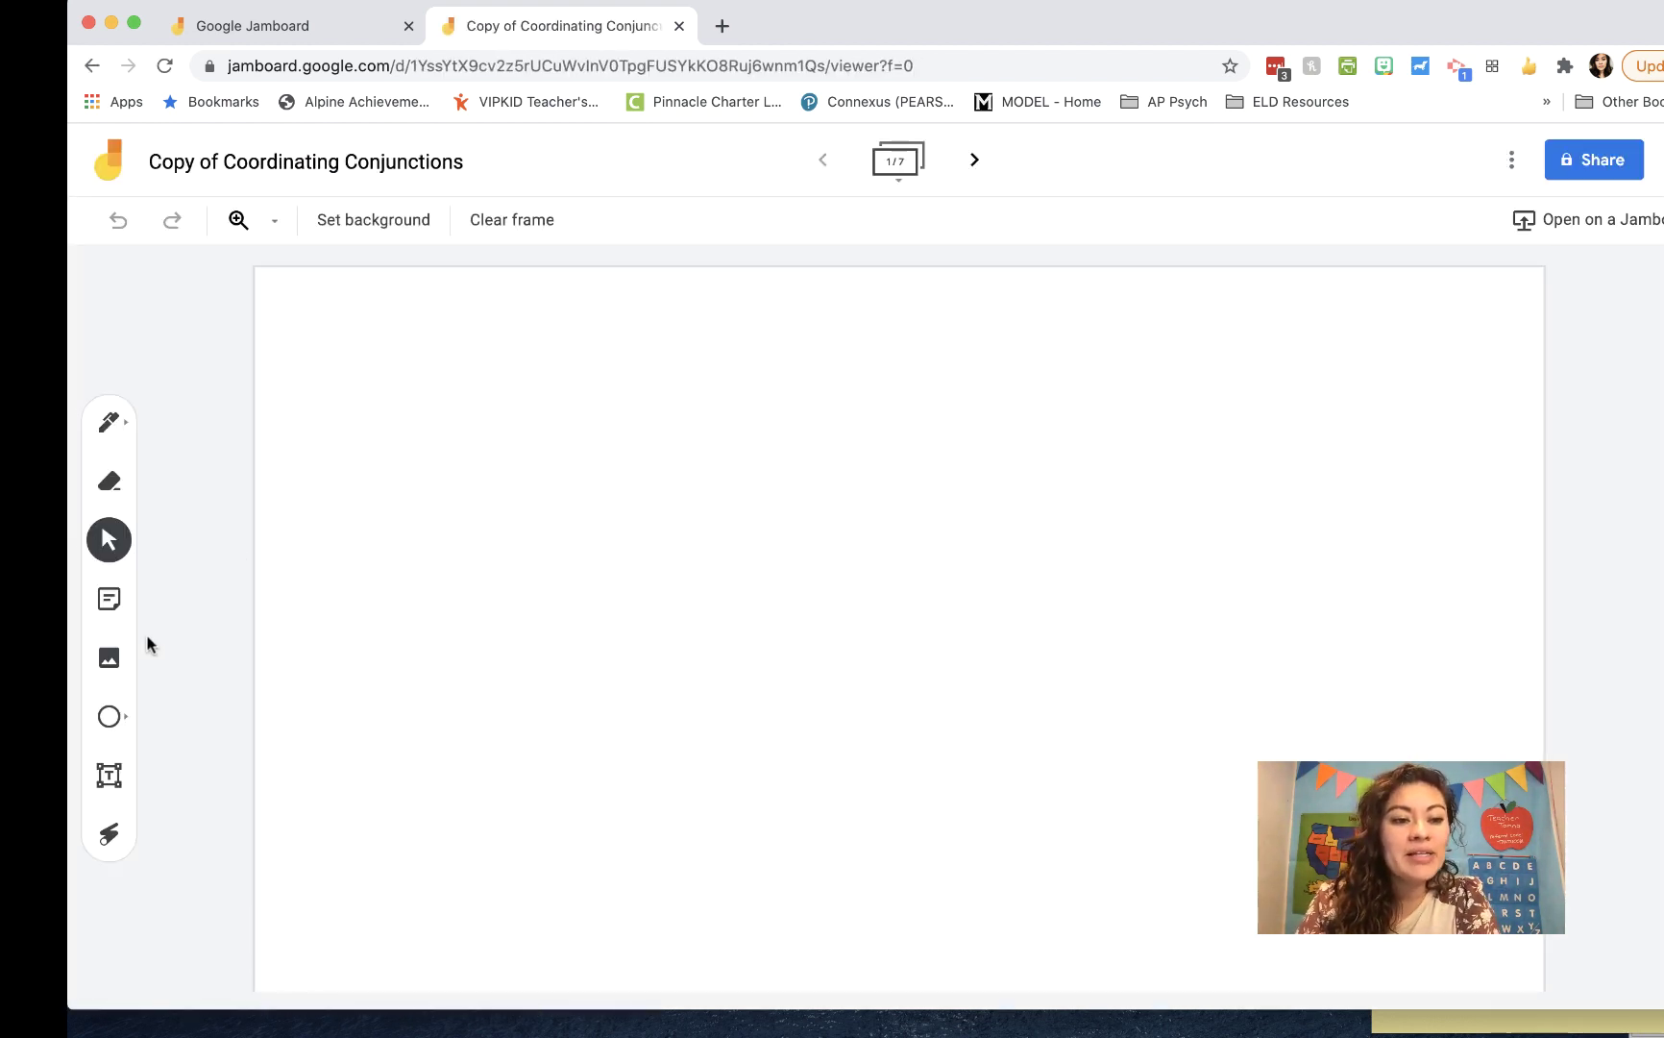
Step: Place an empty text box on the first frame, stretch it across most of the frame's width, and deselect it
click(109, 775)
click(420, 361)
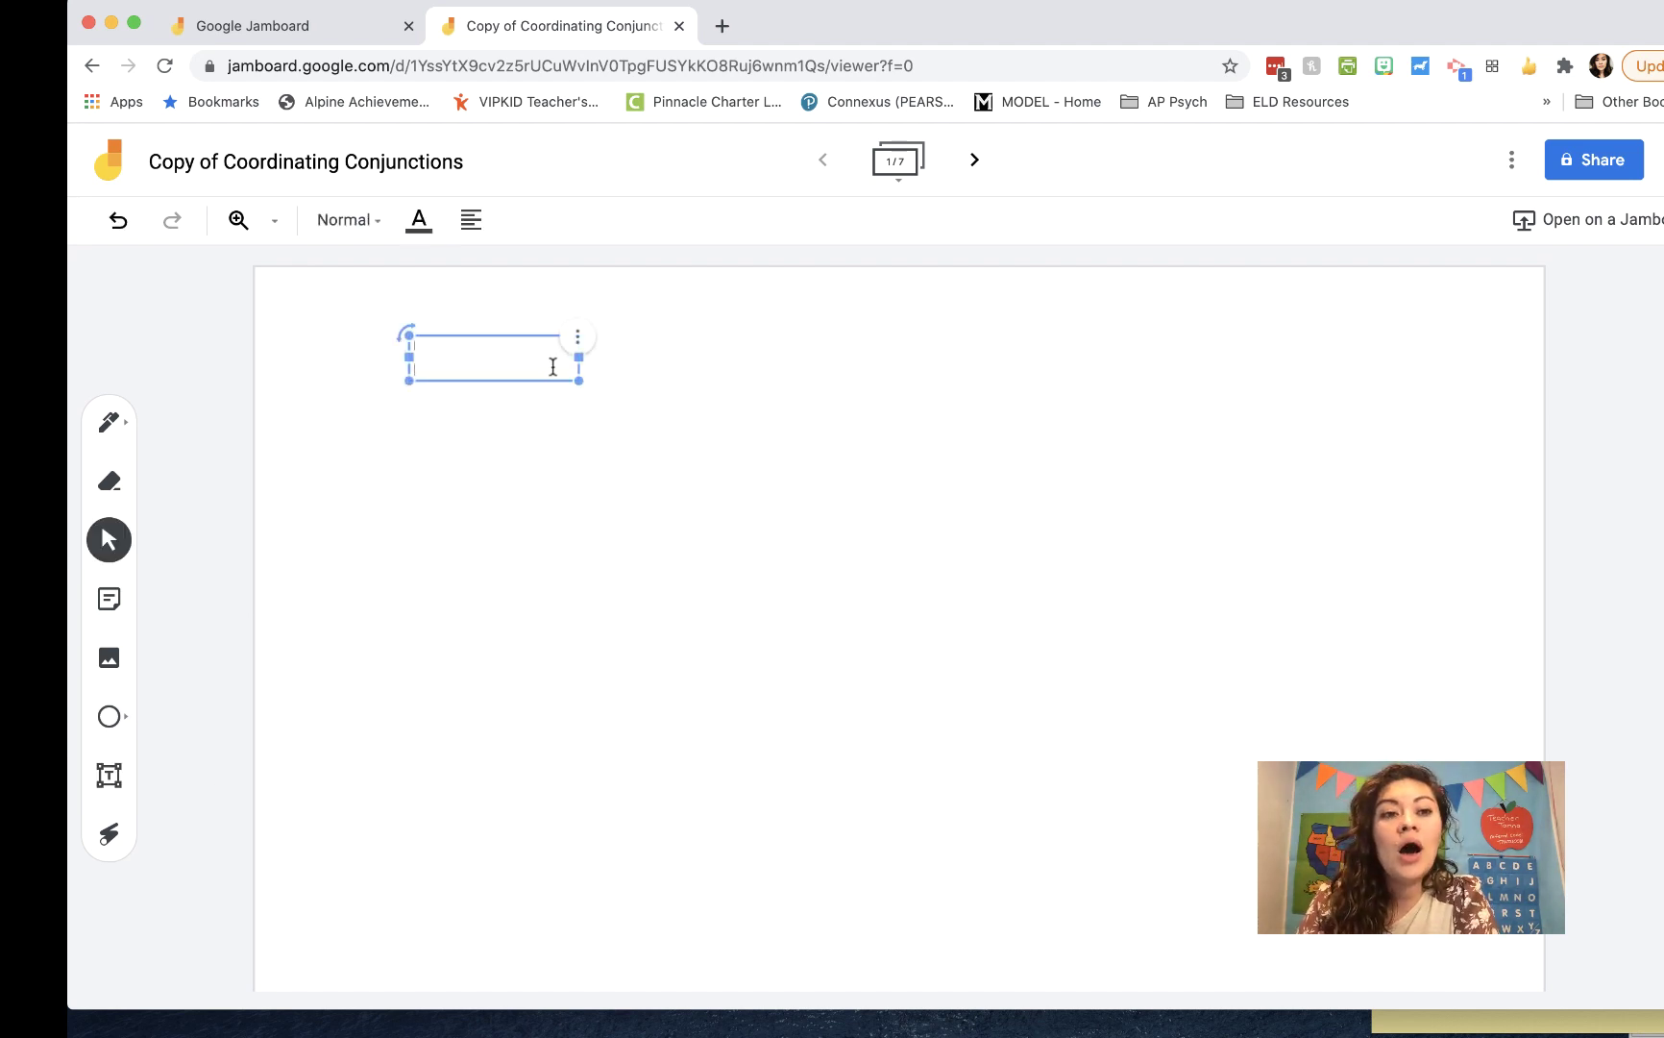
drag(578, 358, 1356, 375)
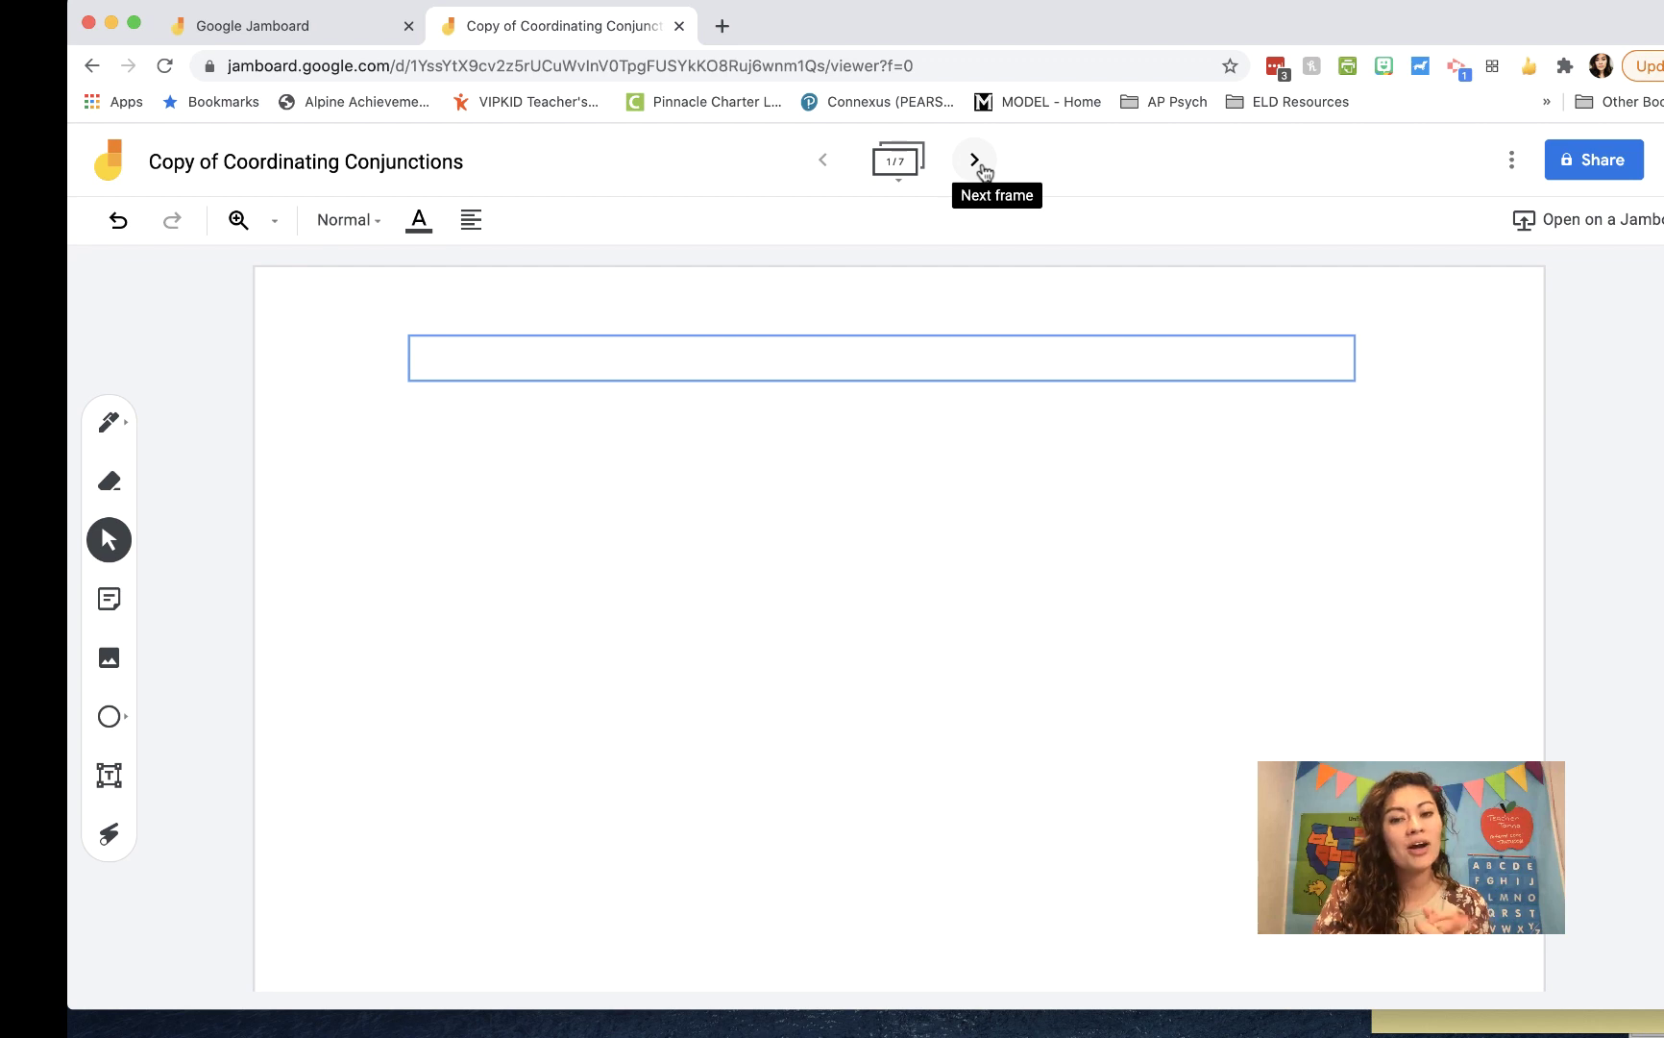
click(1016, 292)
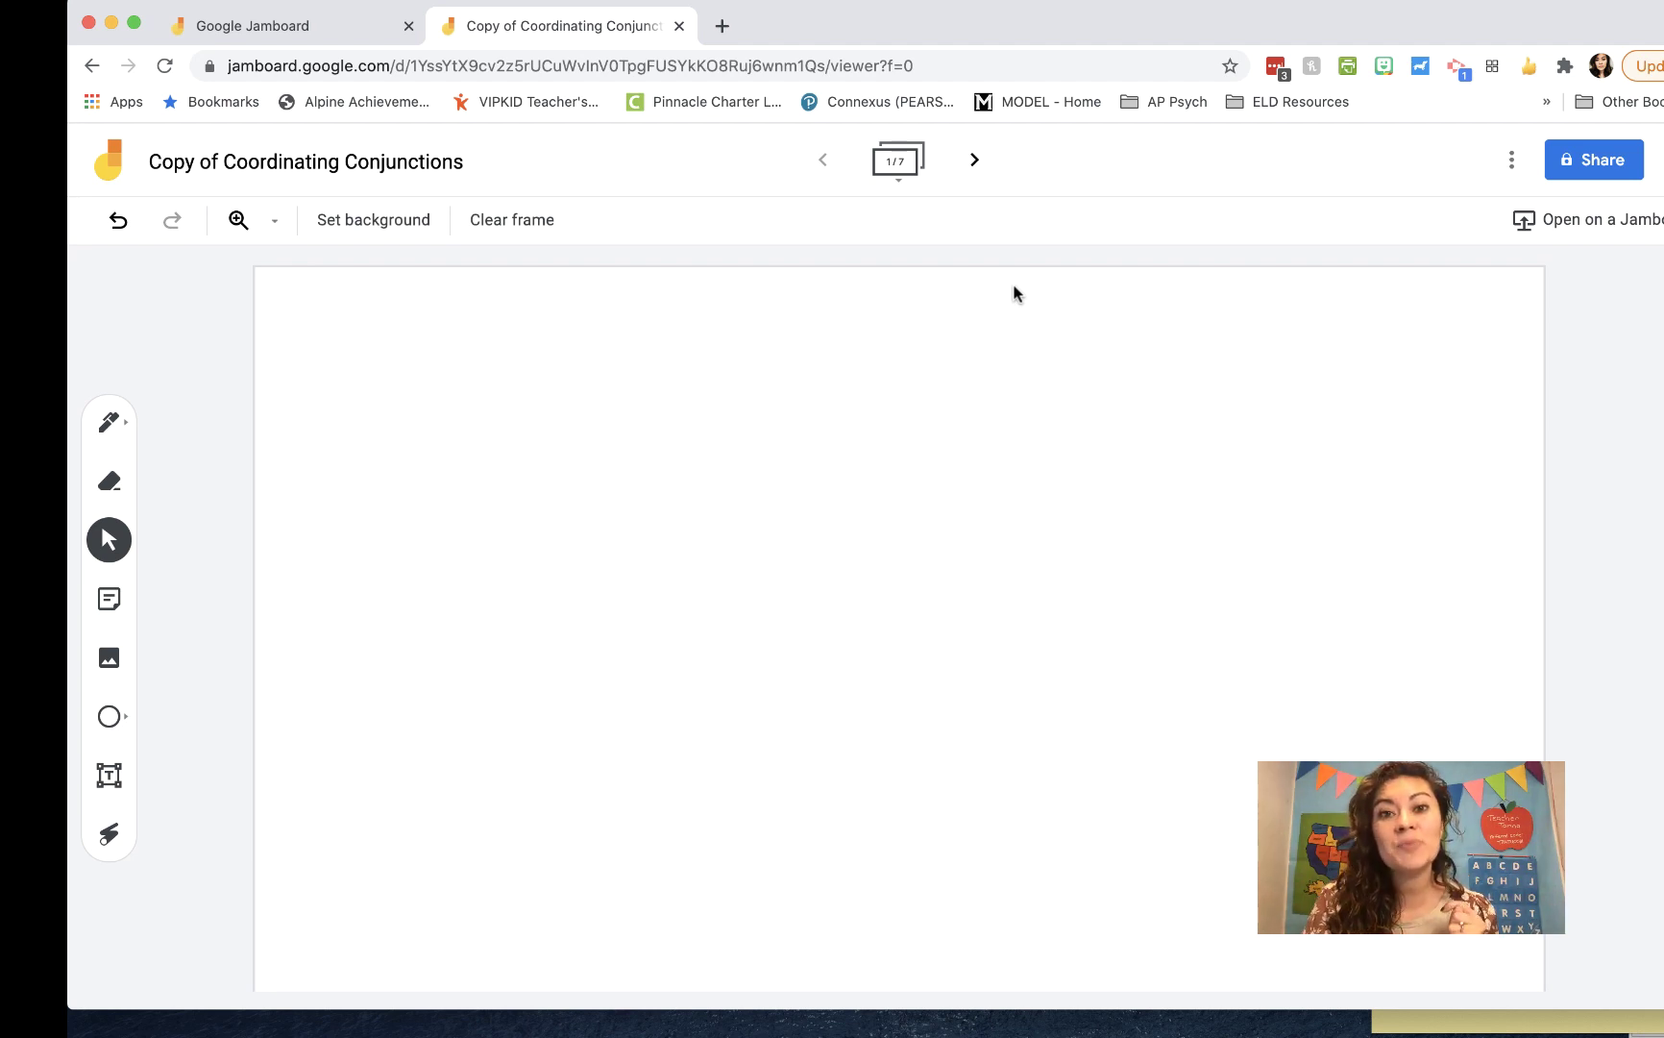
Step: On the second frame, add a yellow sticky note reading "rfwaf" and move it to the right of sentence 1
click(974, 161)
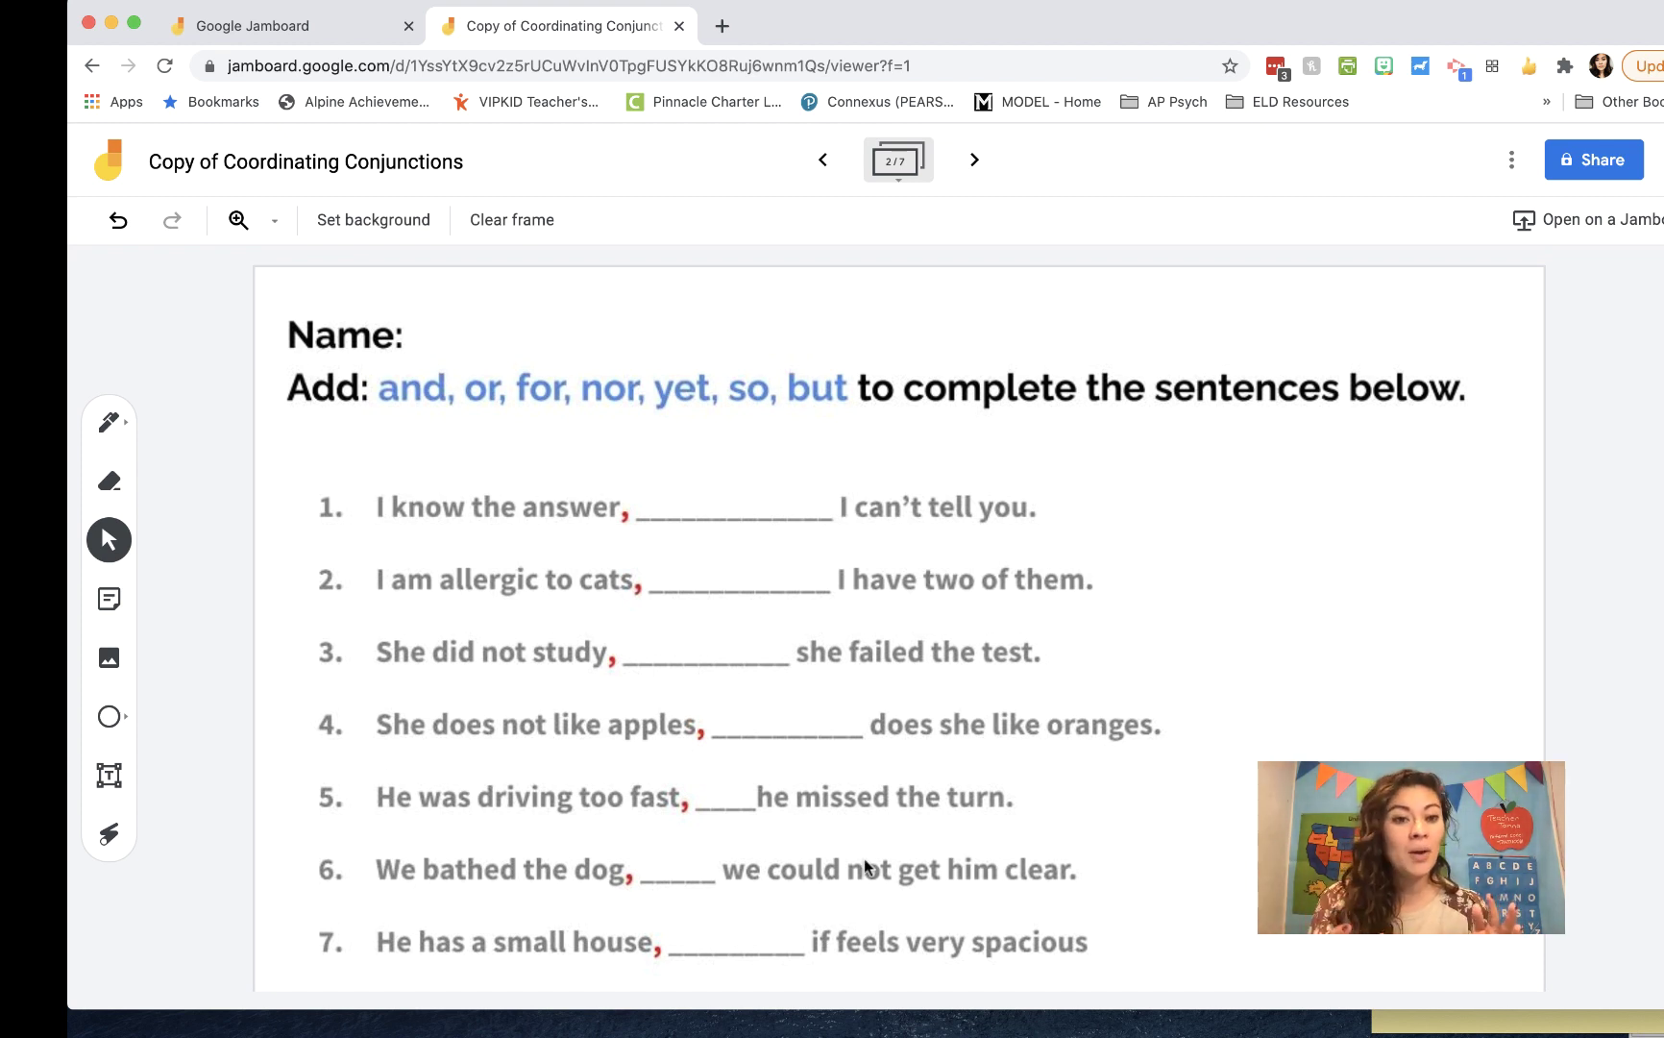
click(108, 599)
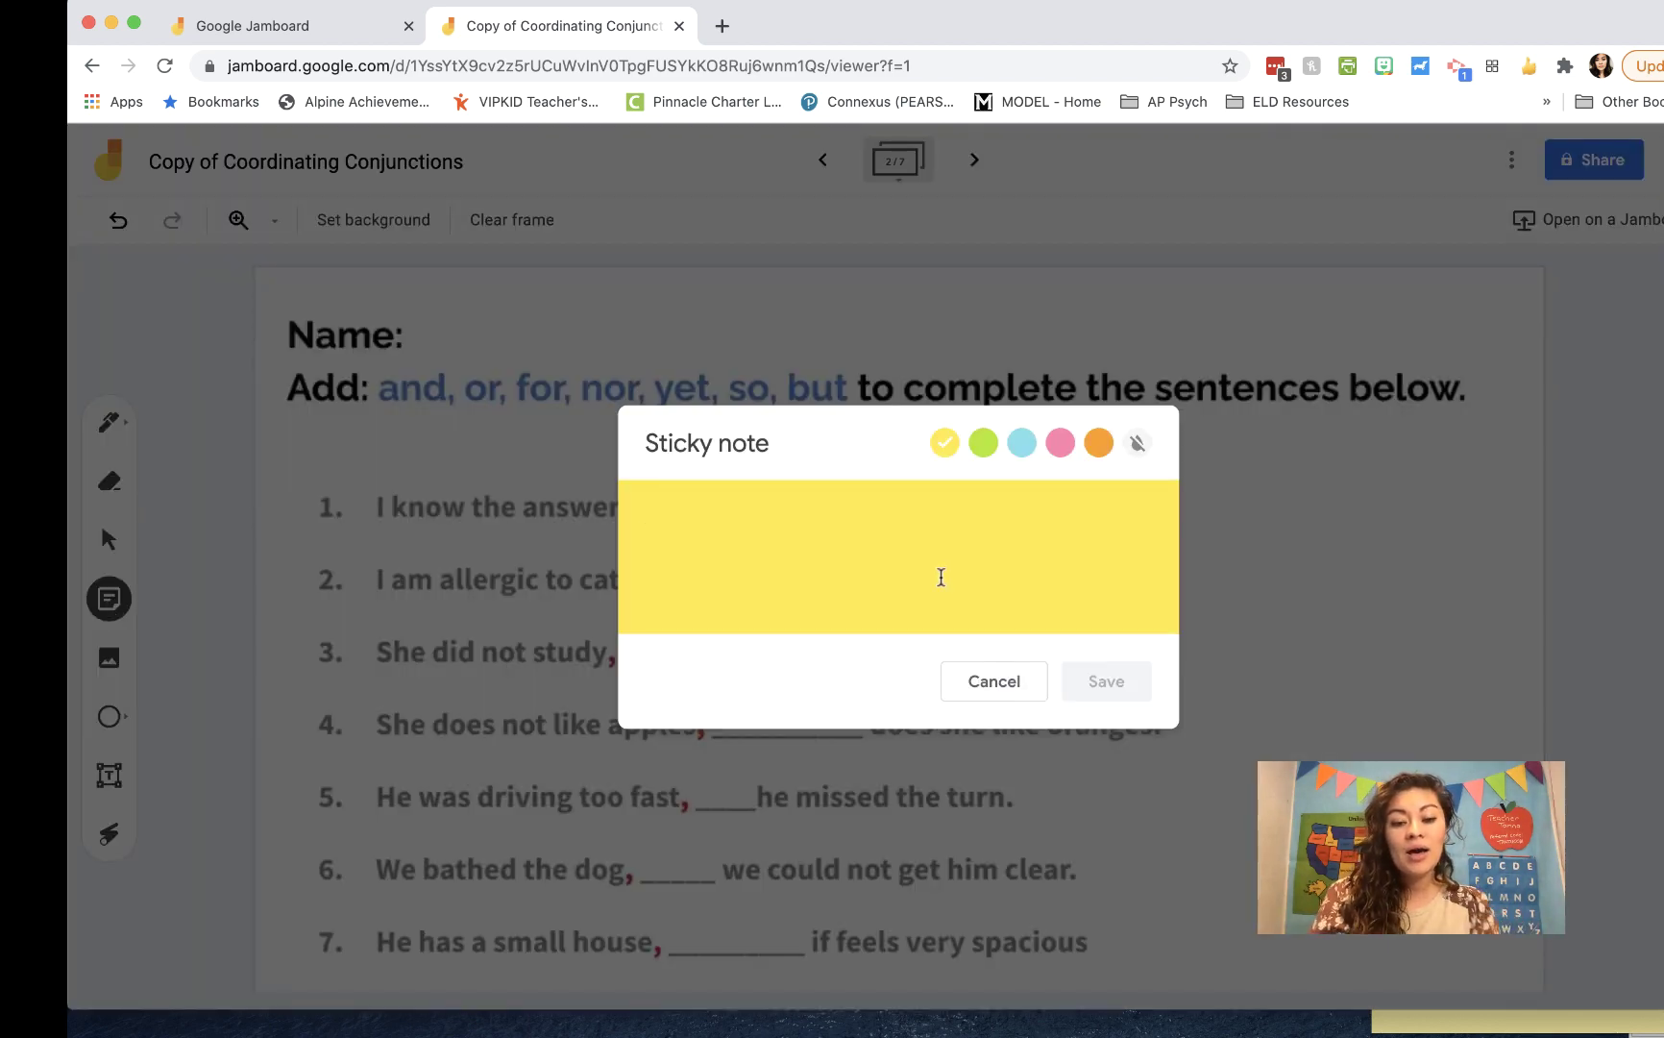
text(rfwaf)
click(1103, 680)
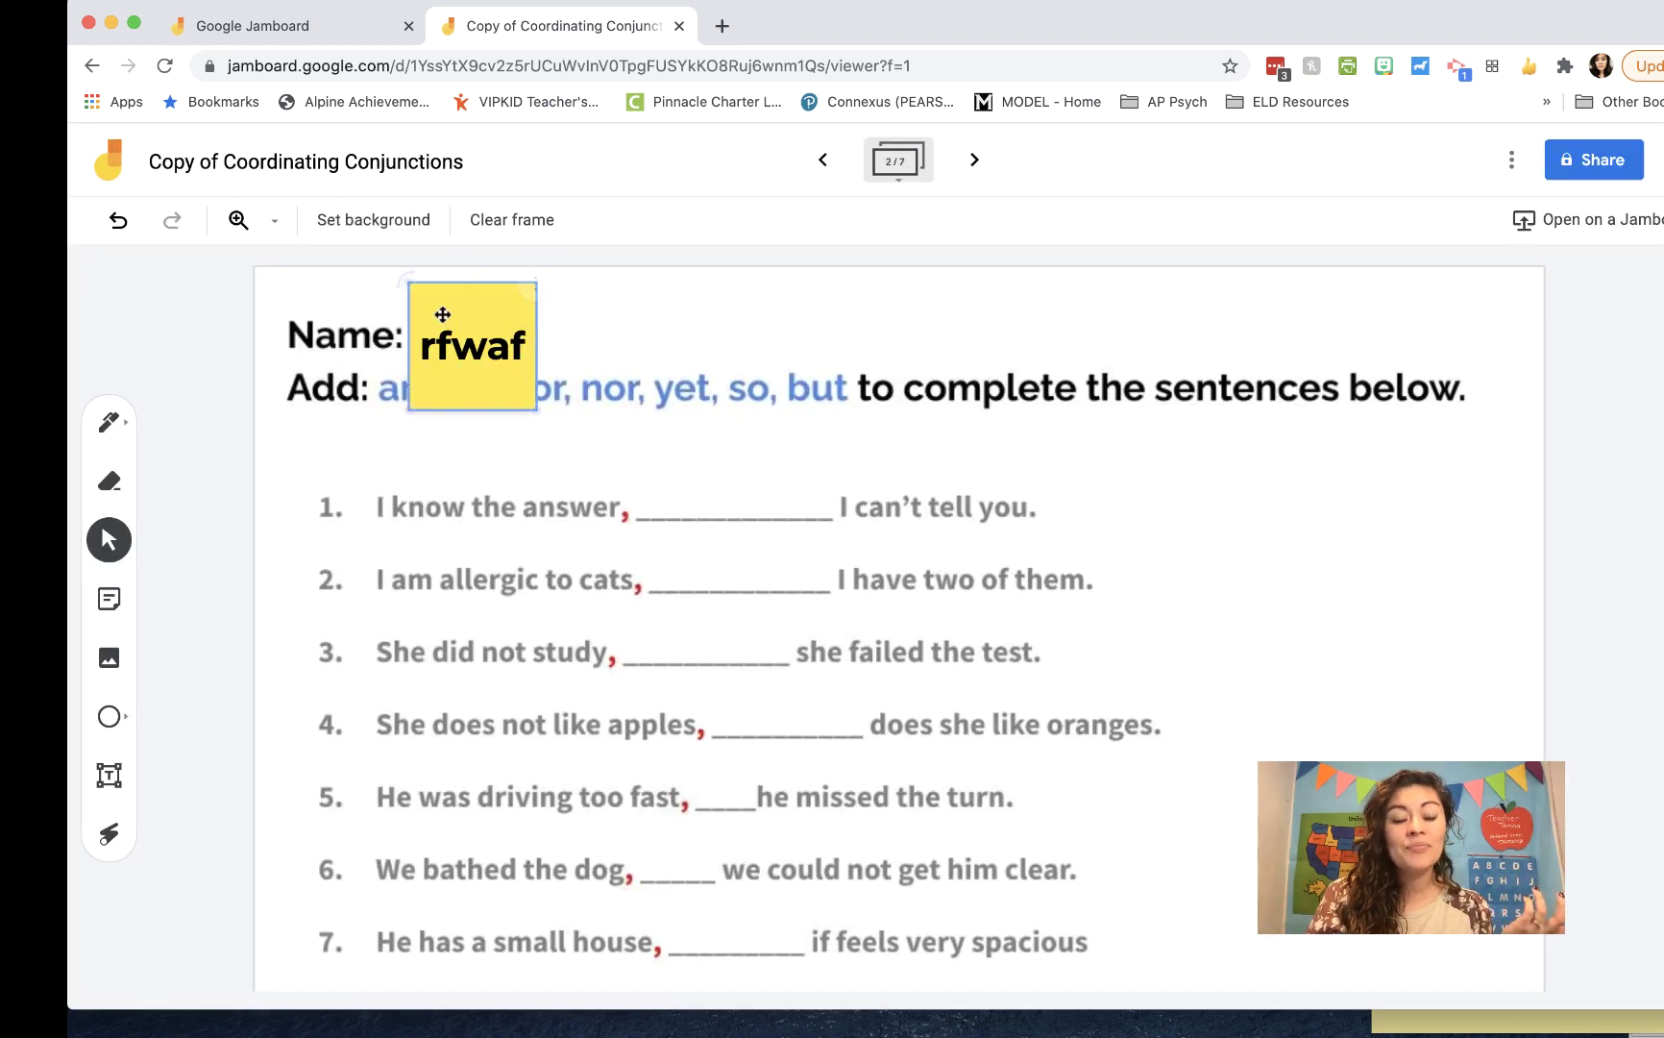
drag(440, 315, 1344, 486)
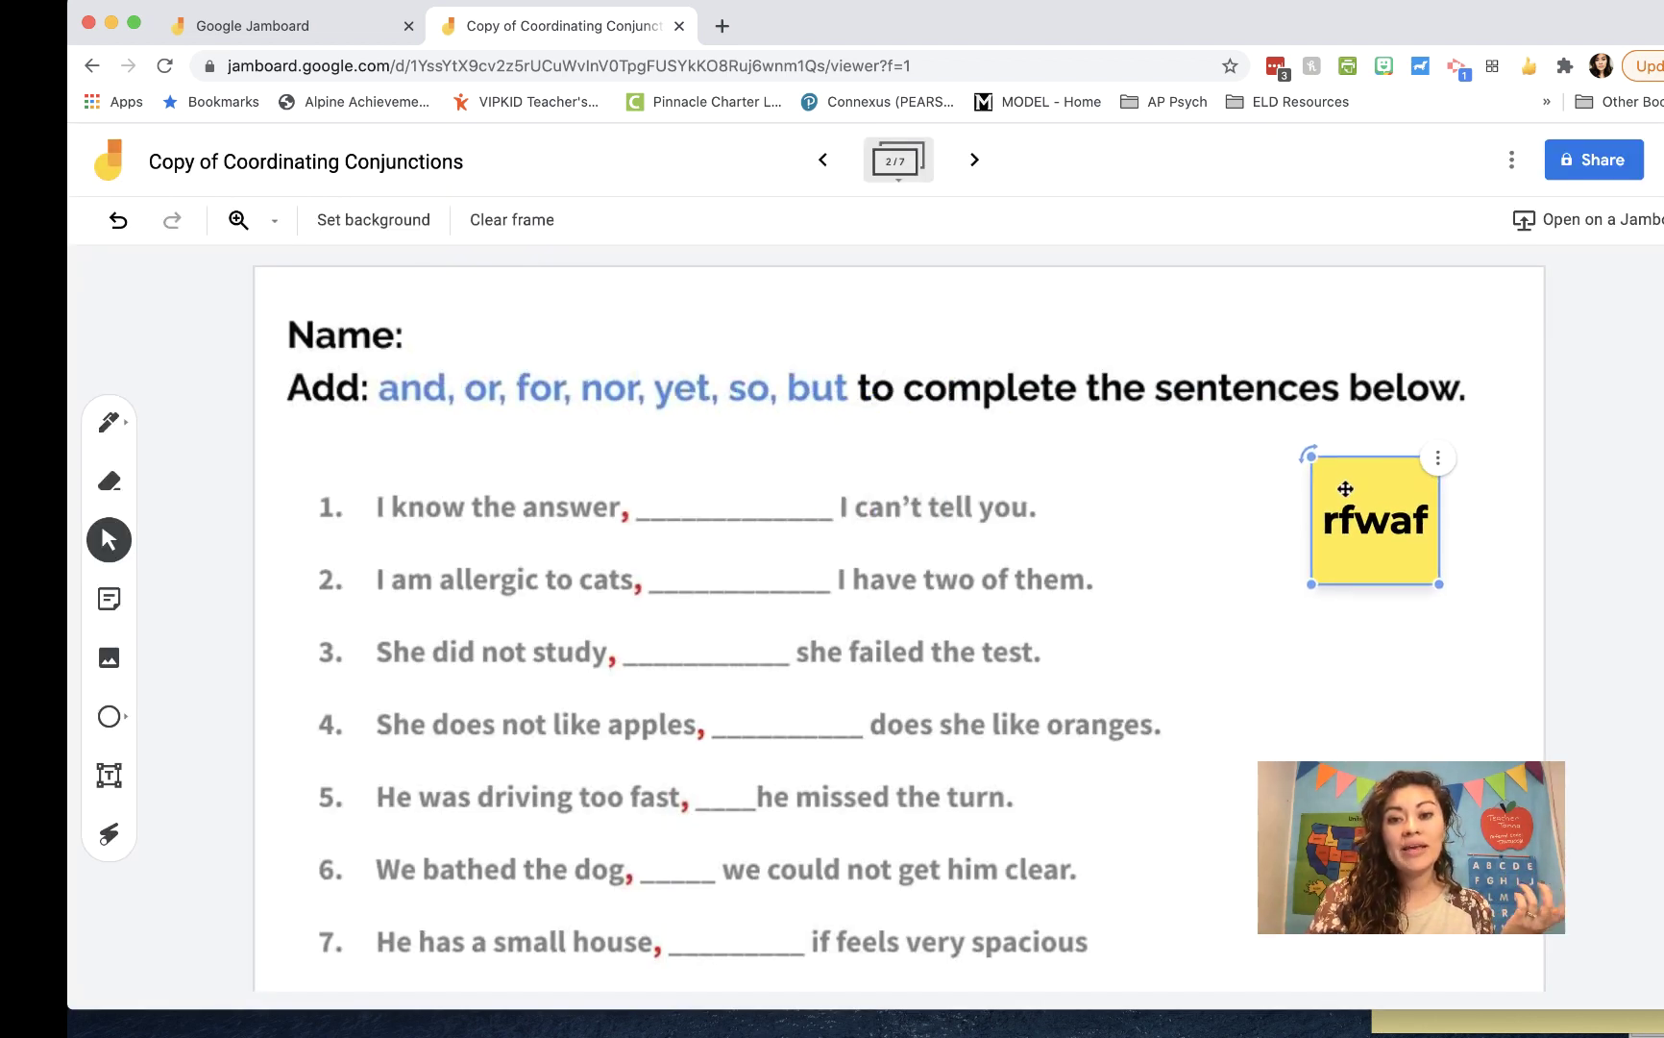
Step: Add a text box with the sample text "ajdfkjasdklf" beside the Name label on the worksheet frame
click(110, 777)
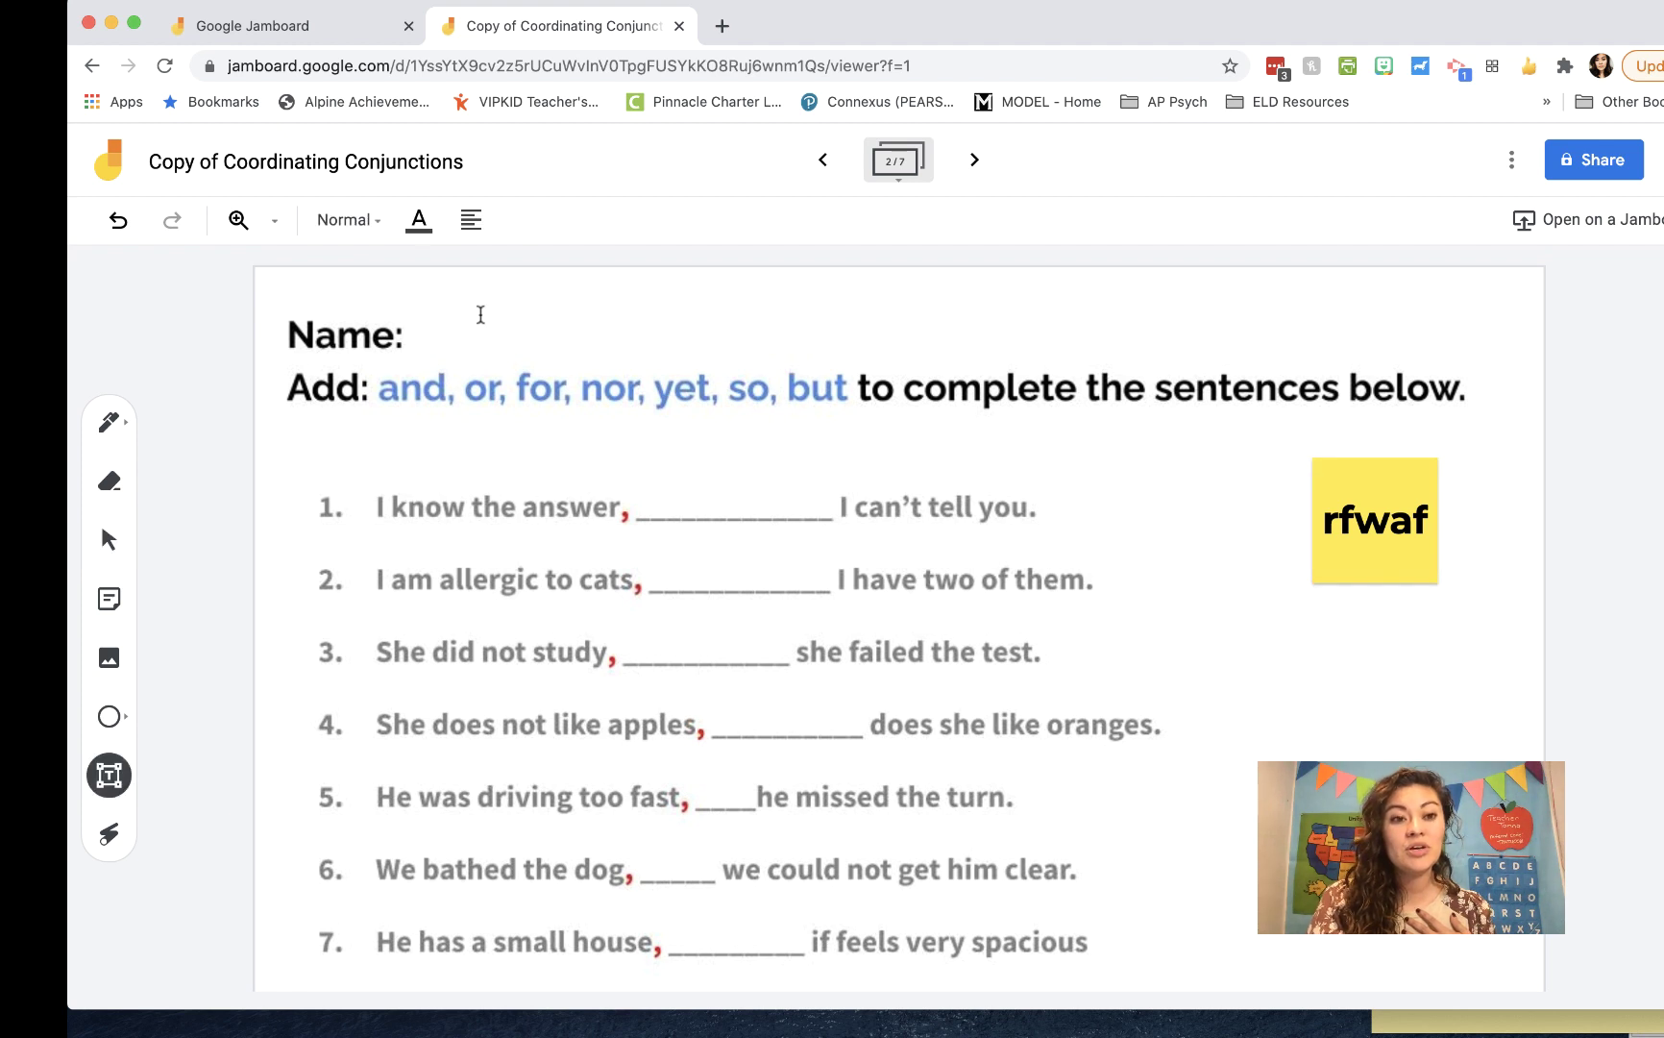
click(432, 339)
text(ajdfkjasdklf)
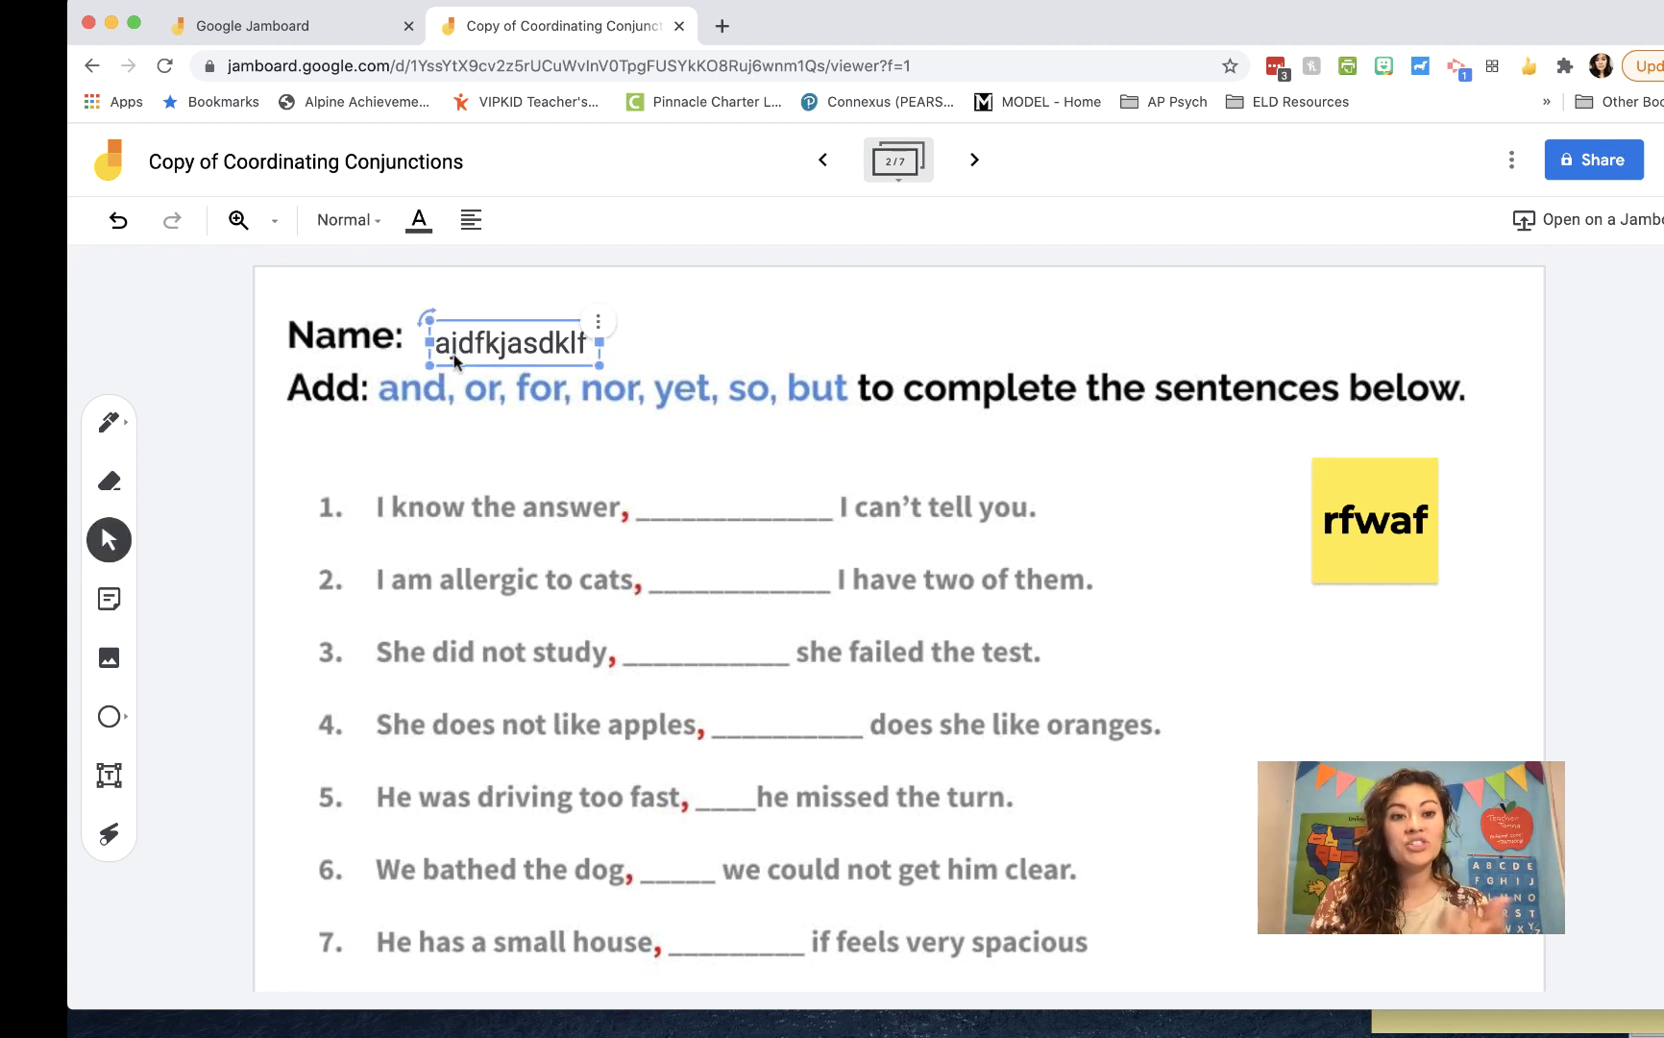
click(638, 476)
Step: Add a text box reading "asdfjkadjf" and position it over the blank in sentence 1
click(109, 775)
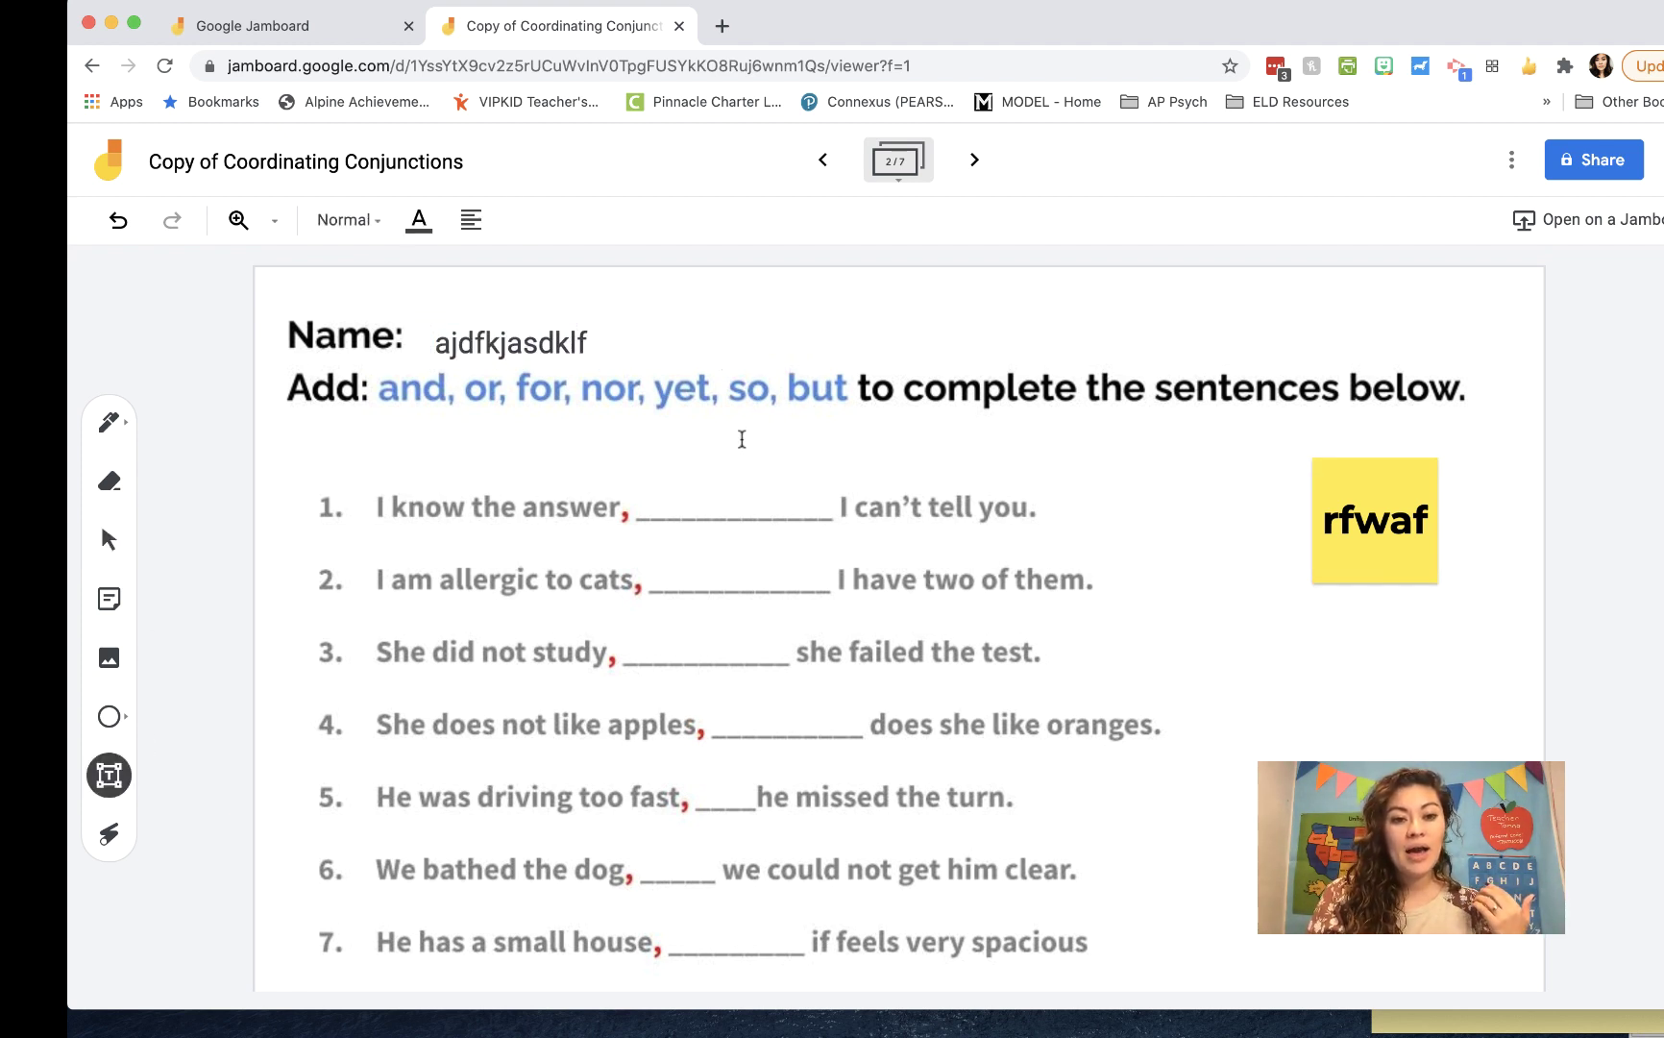
click(698, 503)
text(asdfjkadjf)
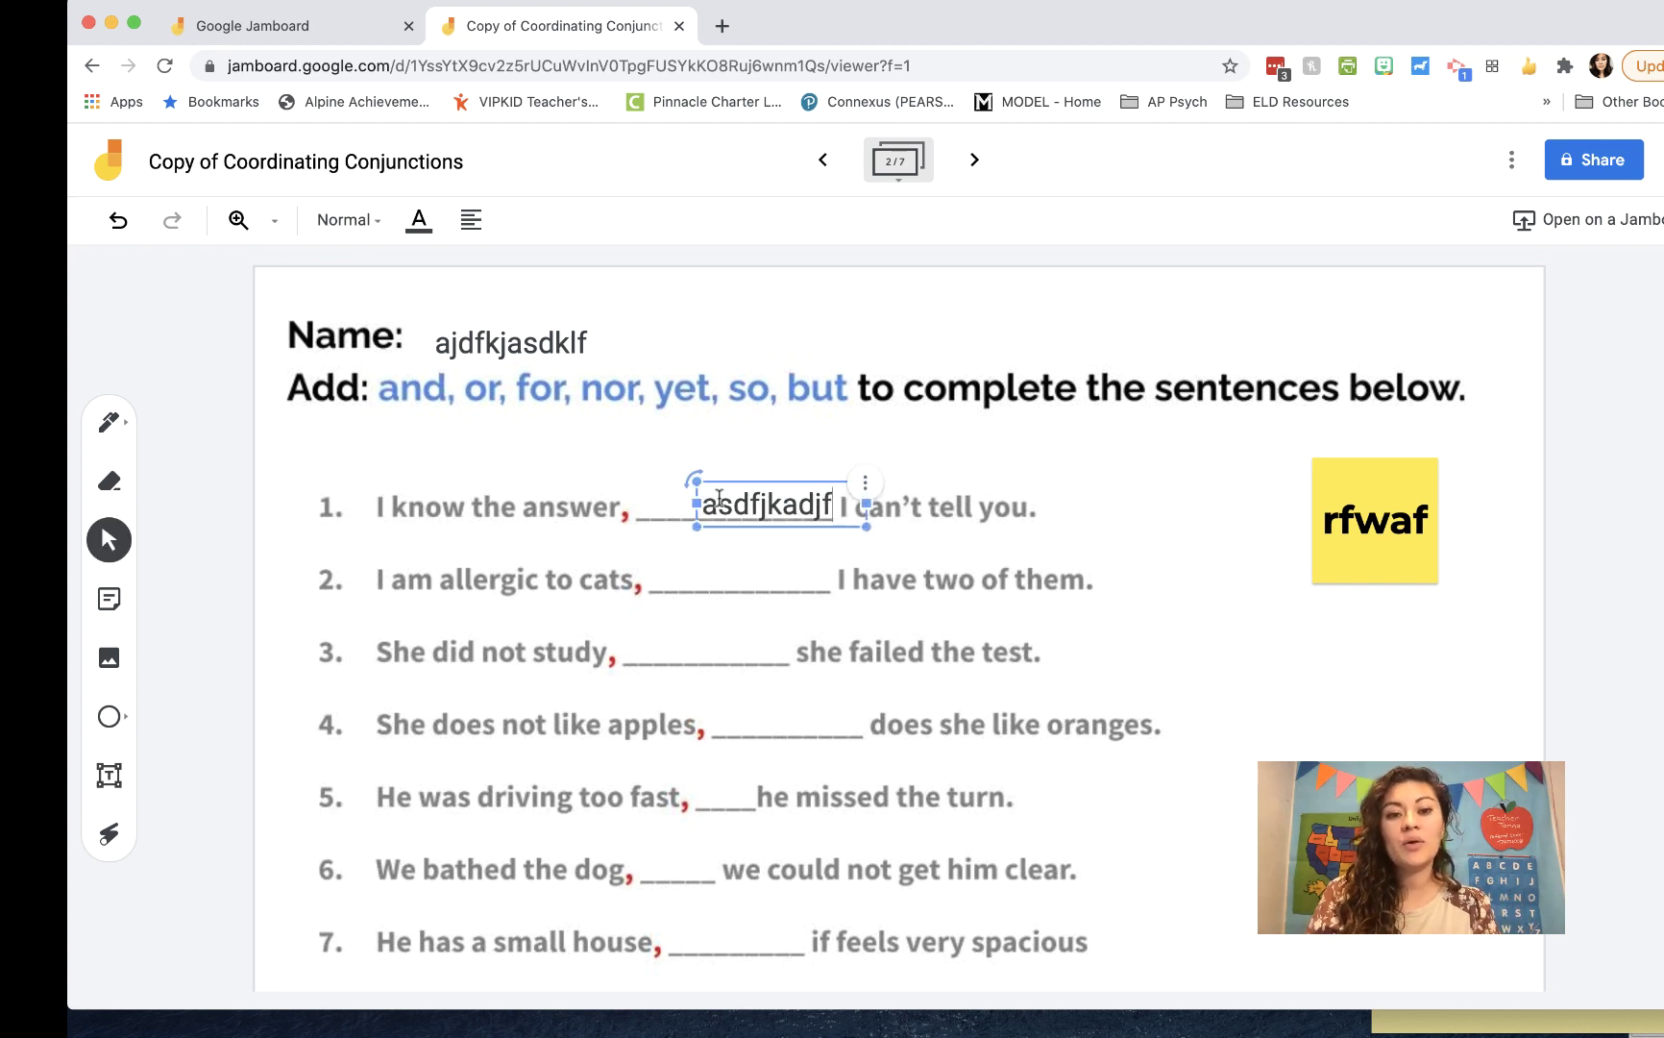
drag(754, 486, 709, 483)
click(902, 626)
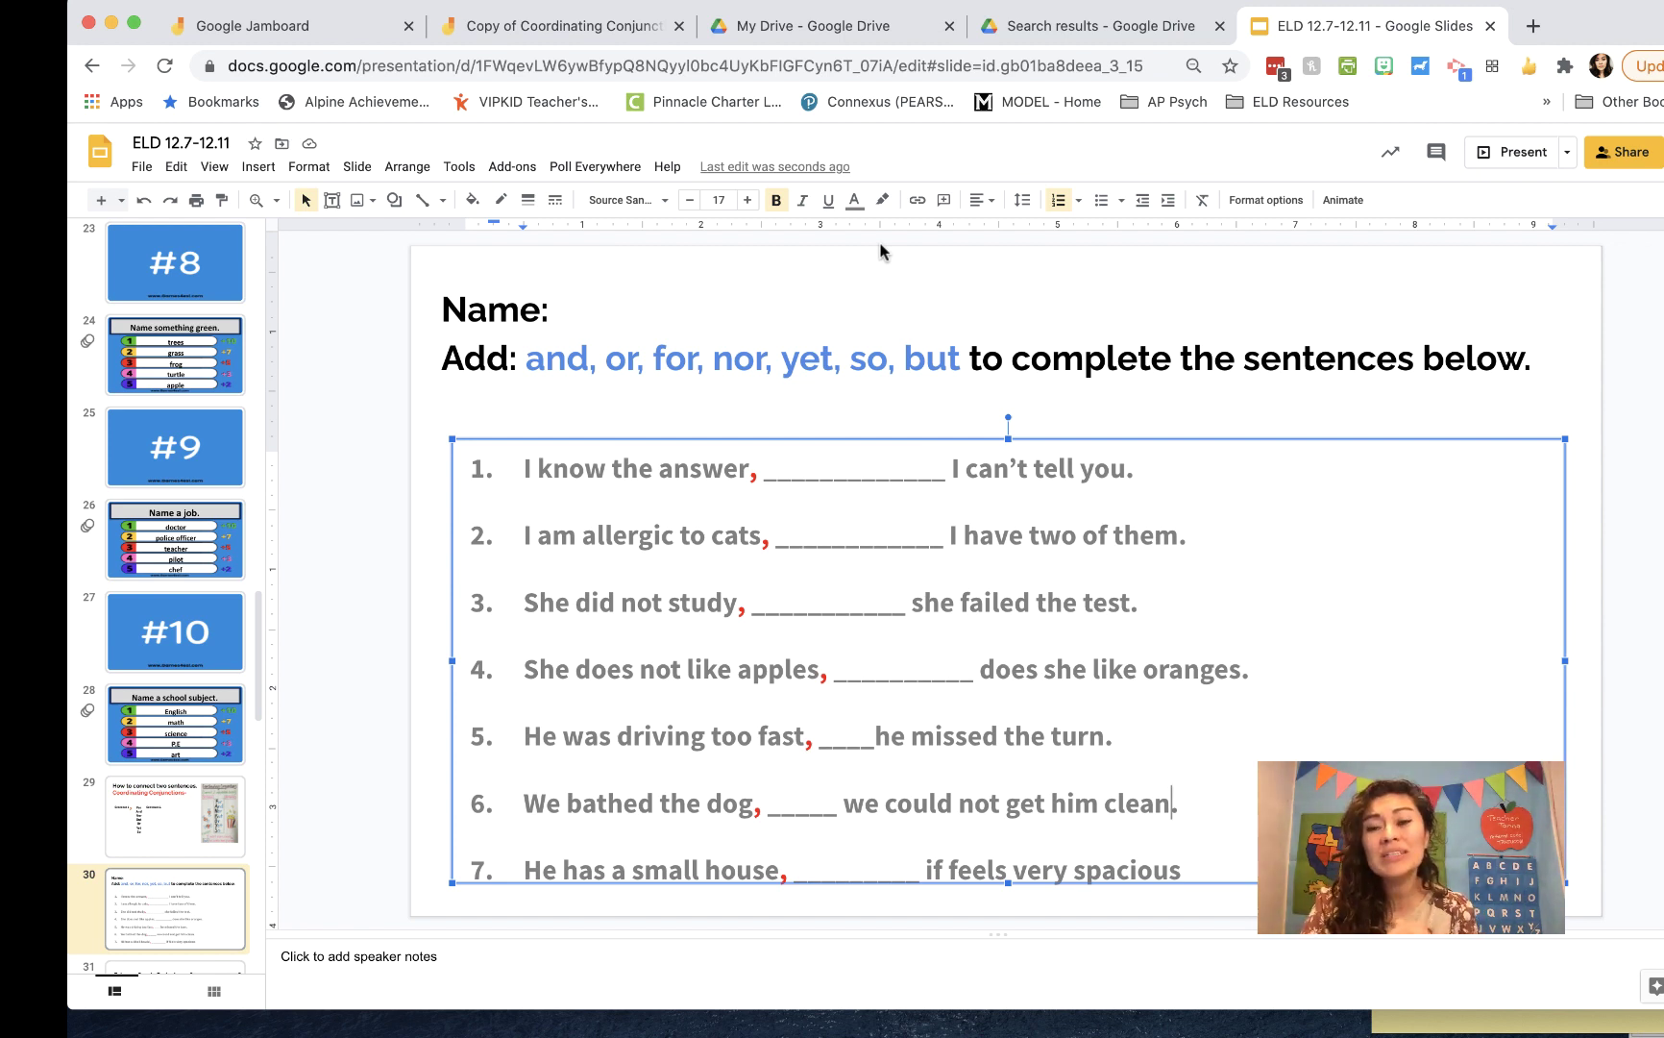
Step: On slide 30 of the ELD 12.7-12.11 presentation, move the numbered sentence list slightly up and to the left
click(877, 350)
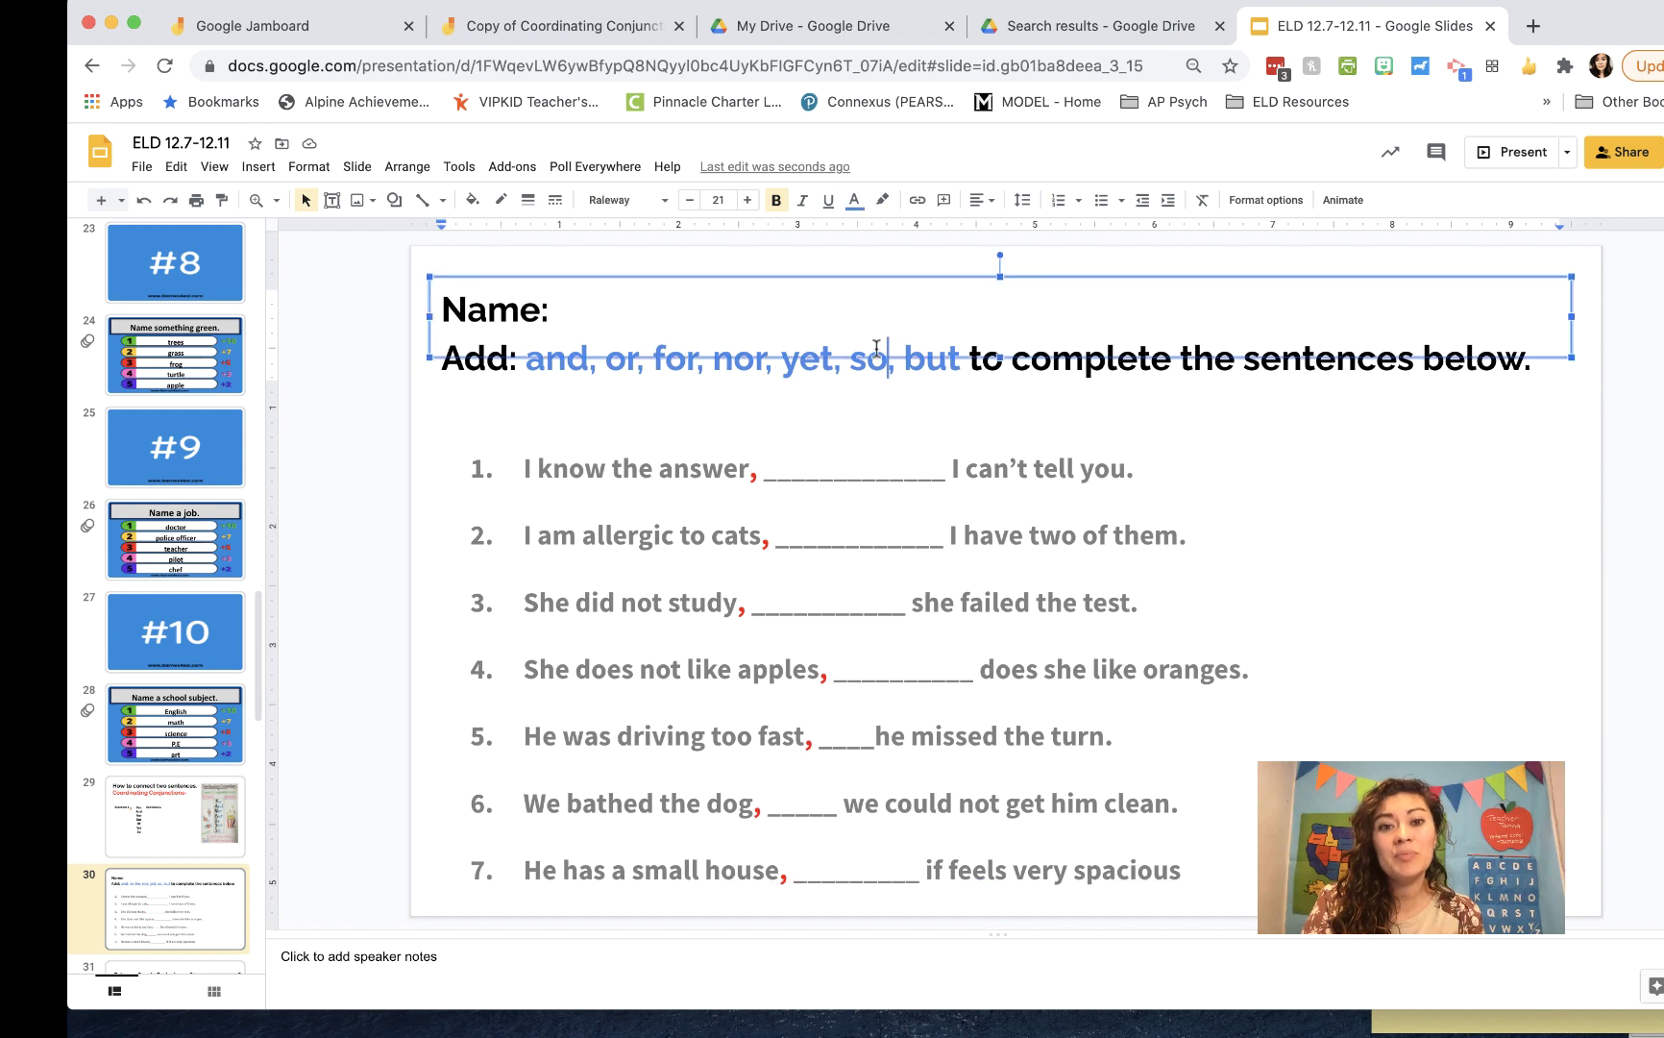
click(749, 468)
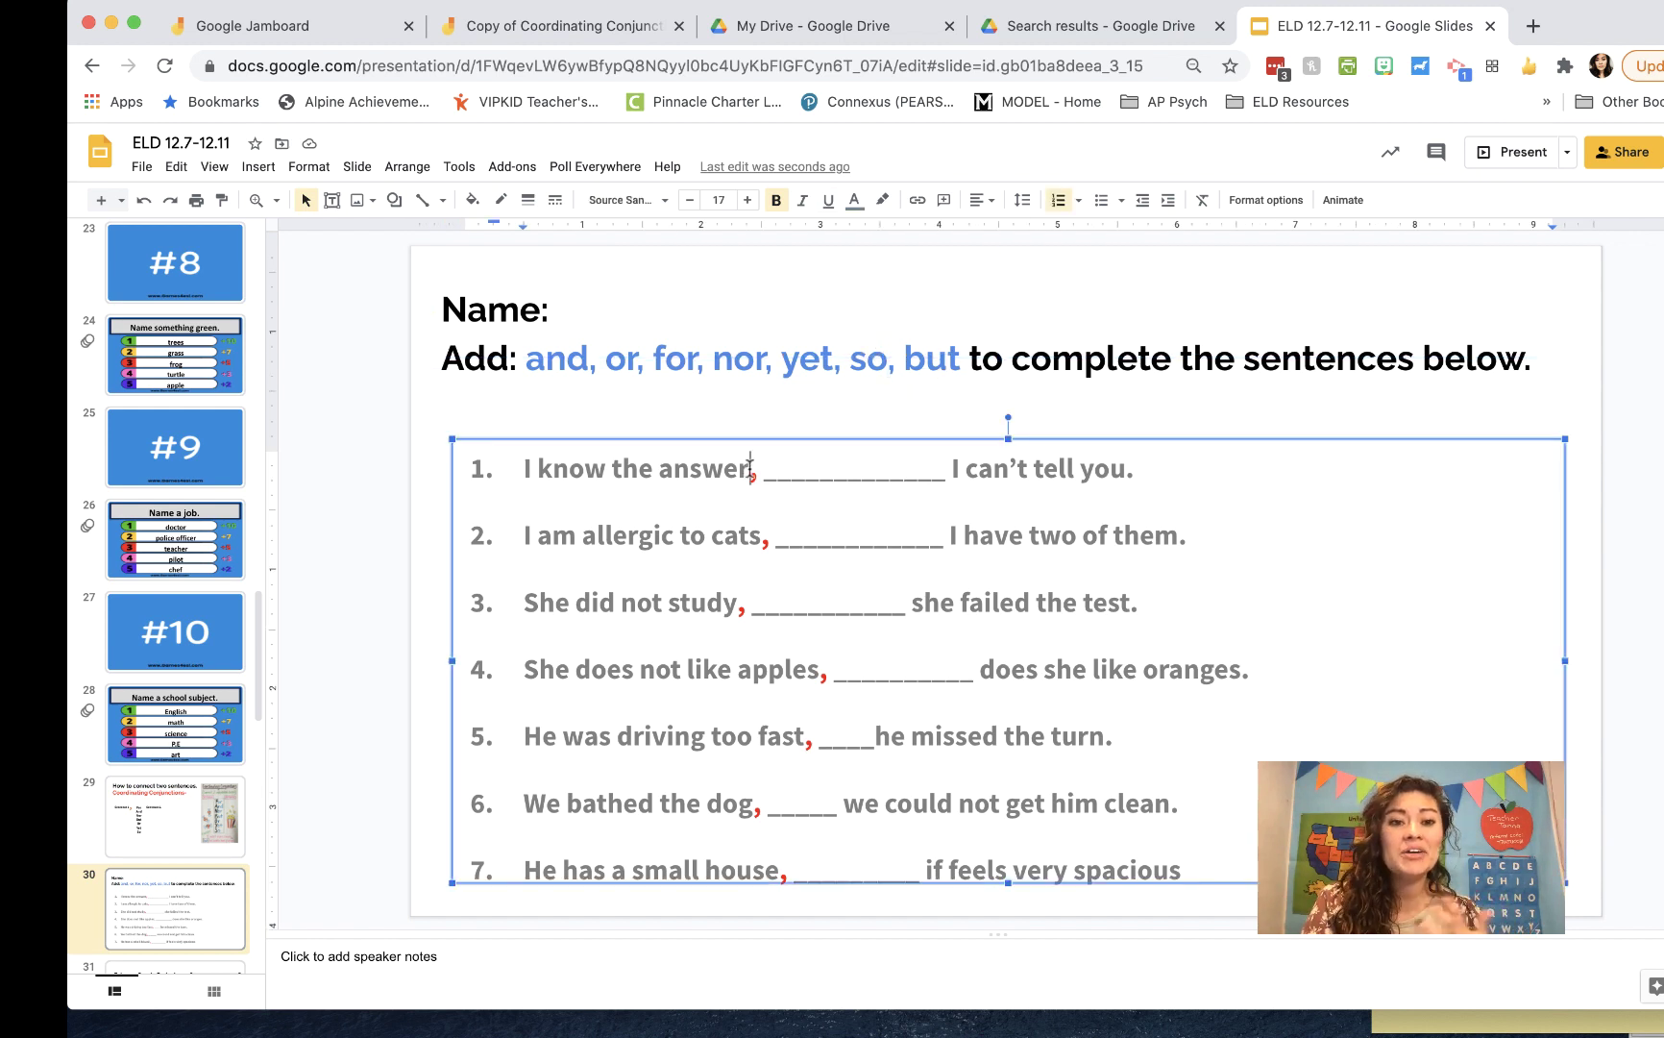
drag(752, 444, 745, 426)
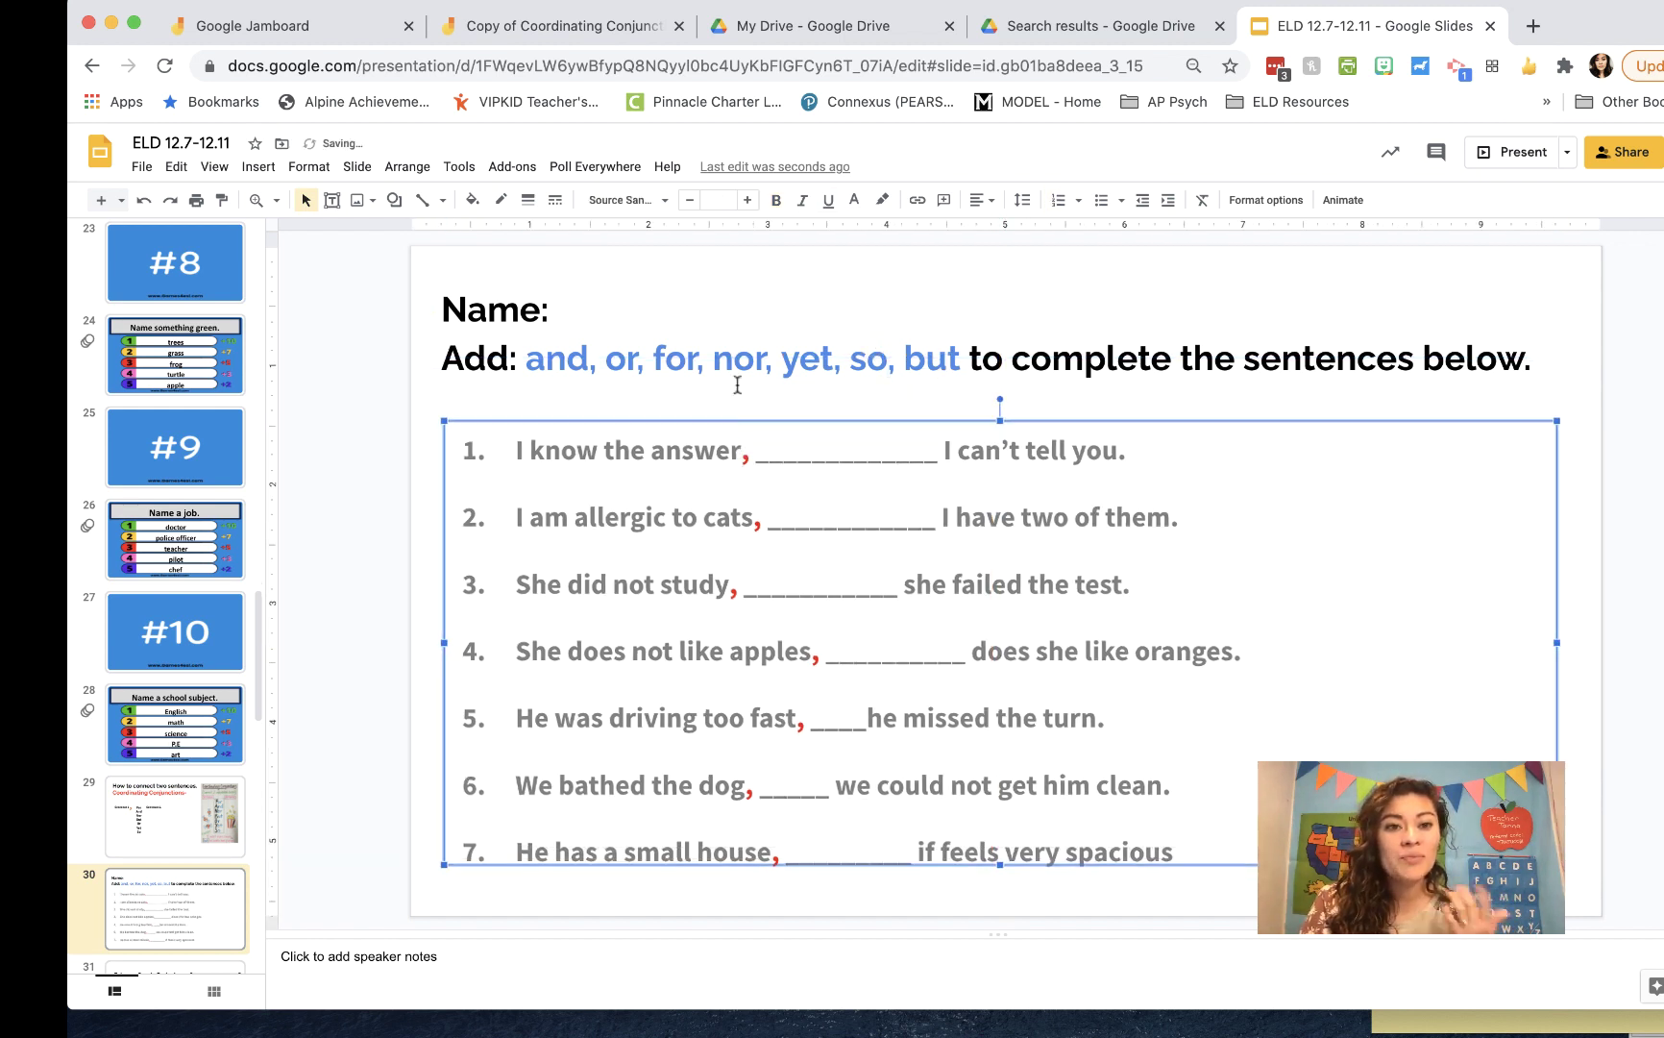
click(731, 286)
click(678, 266)
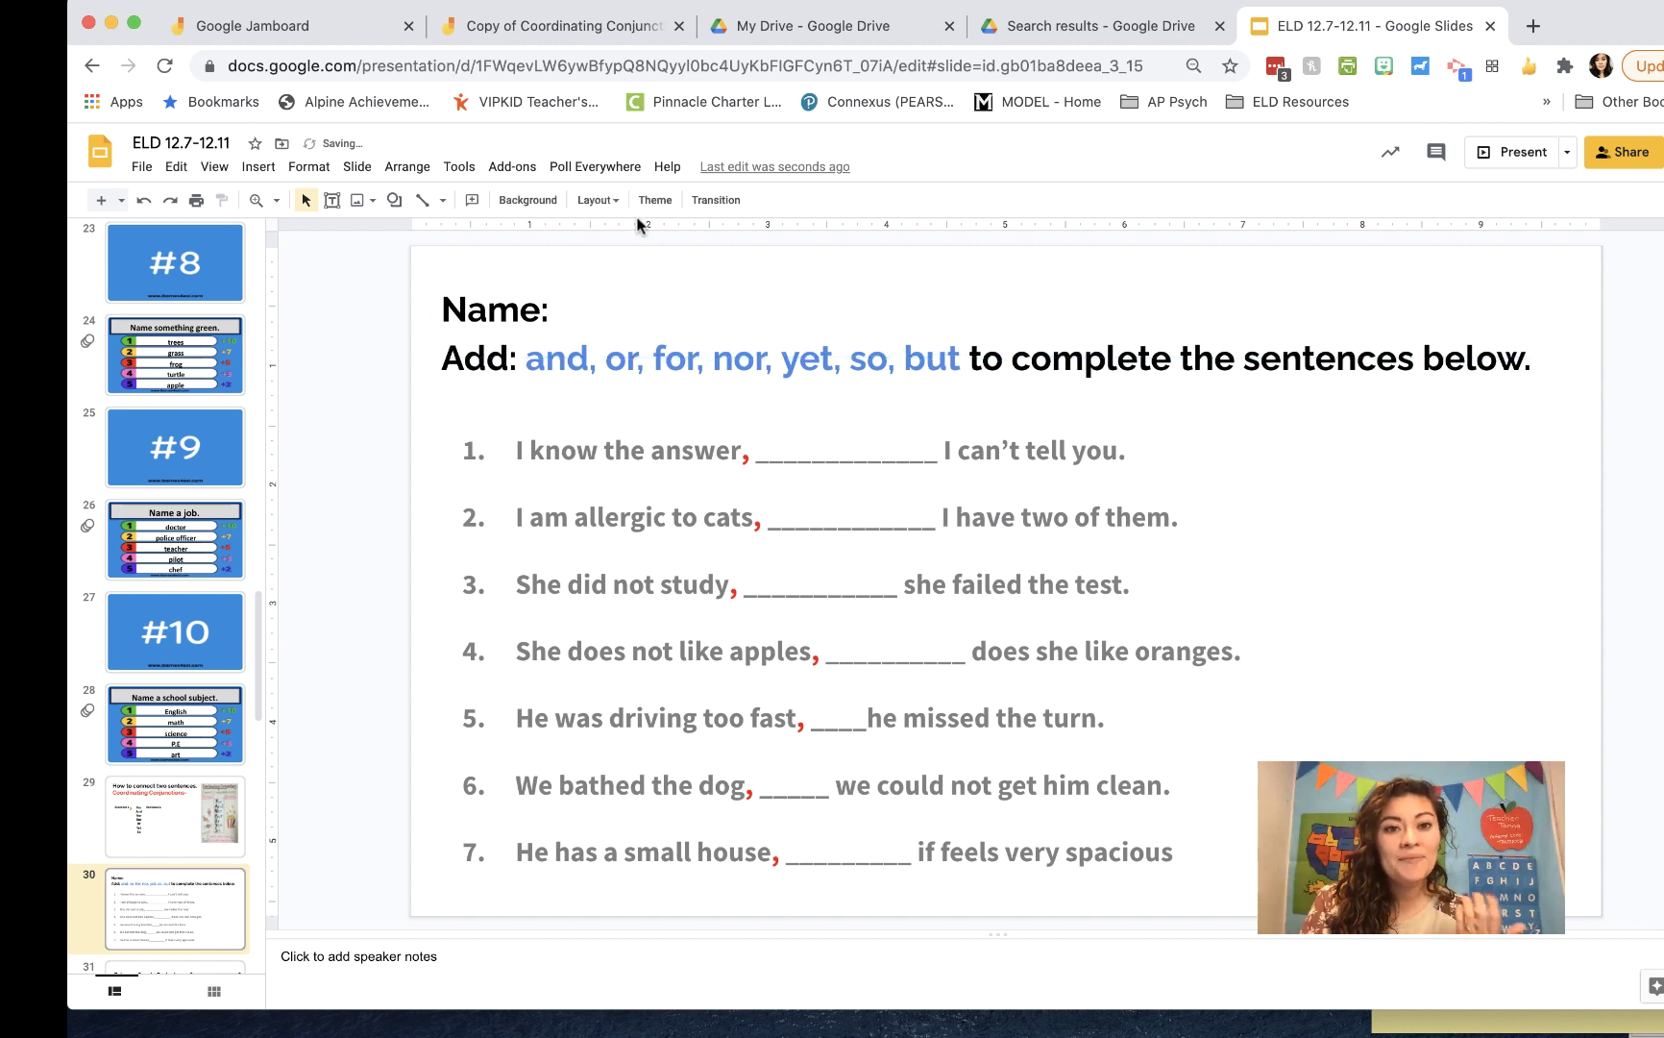
Step: View the available slide layouts and close the list without applying one
click(596, 200)
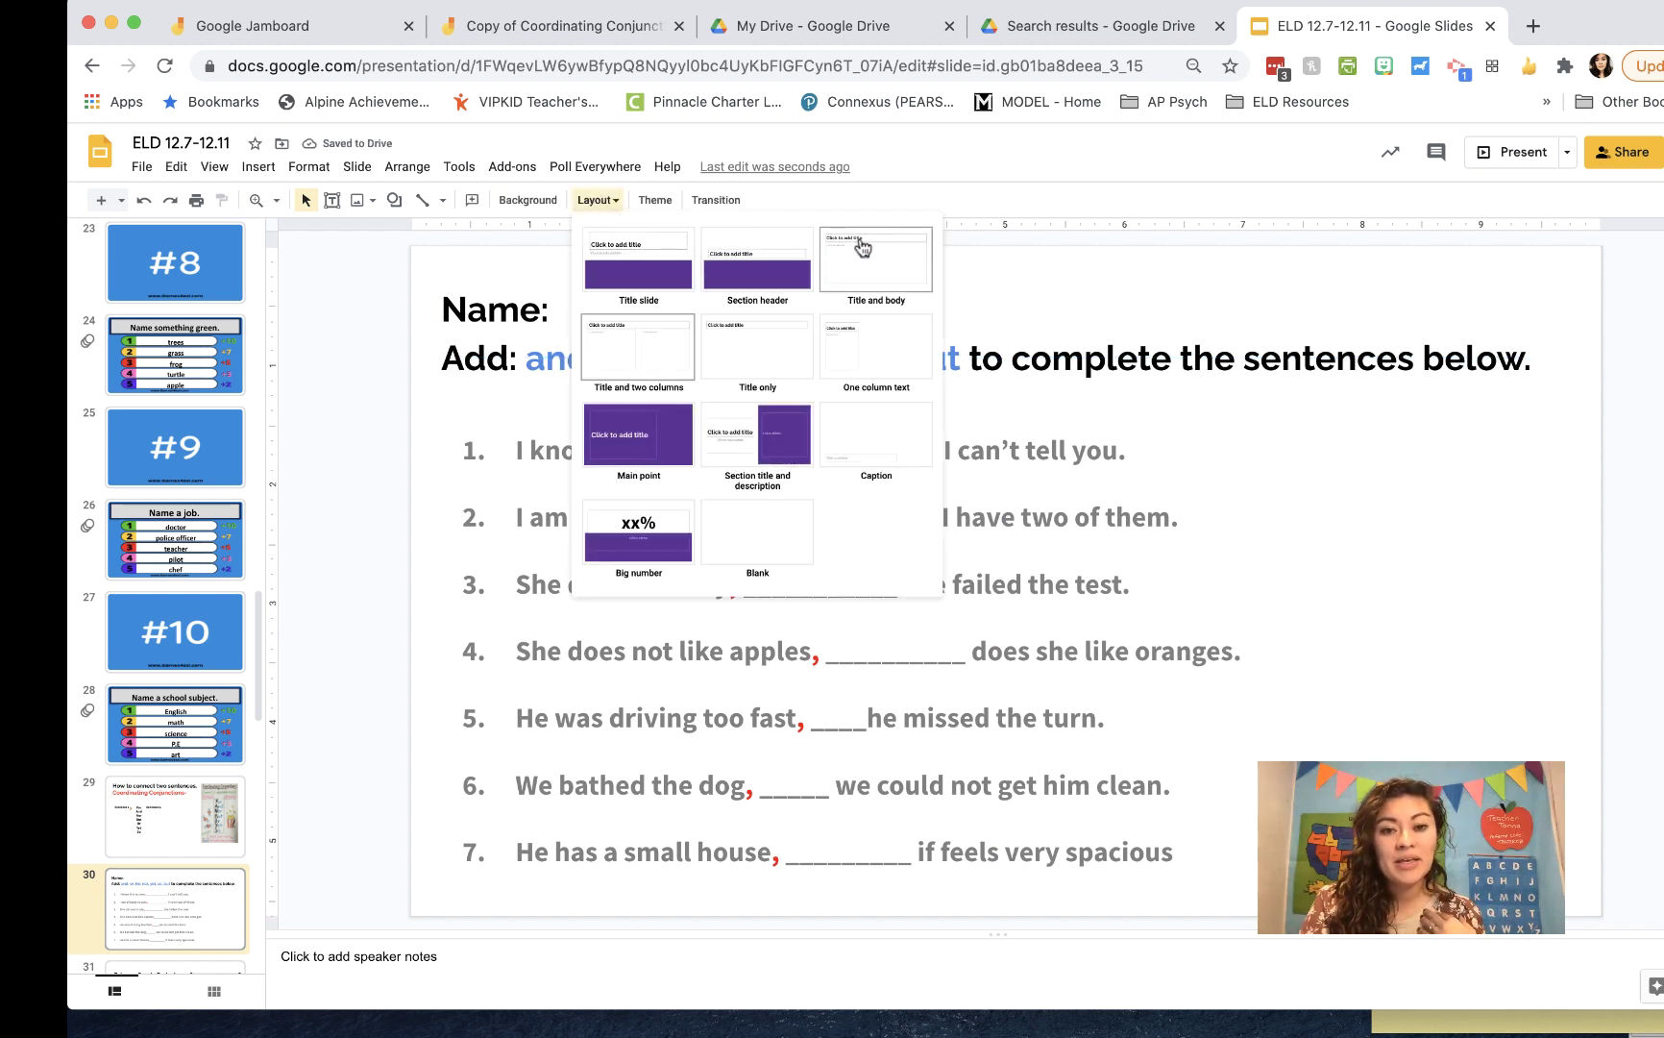
click(1193, 500)
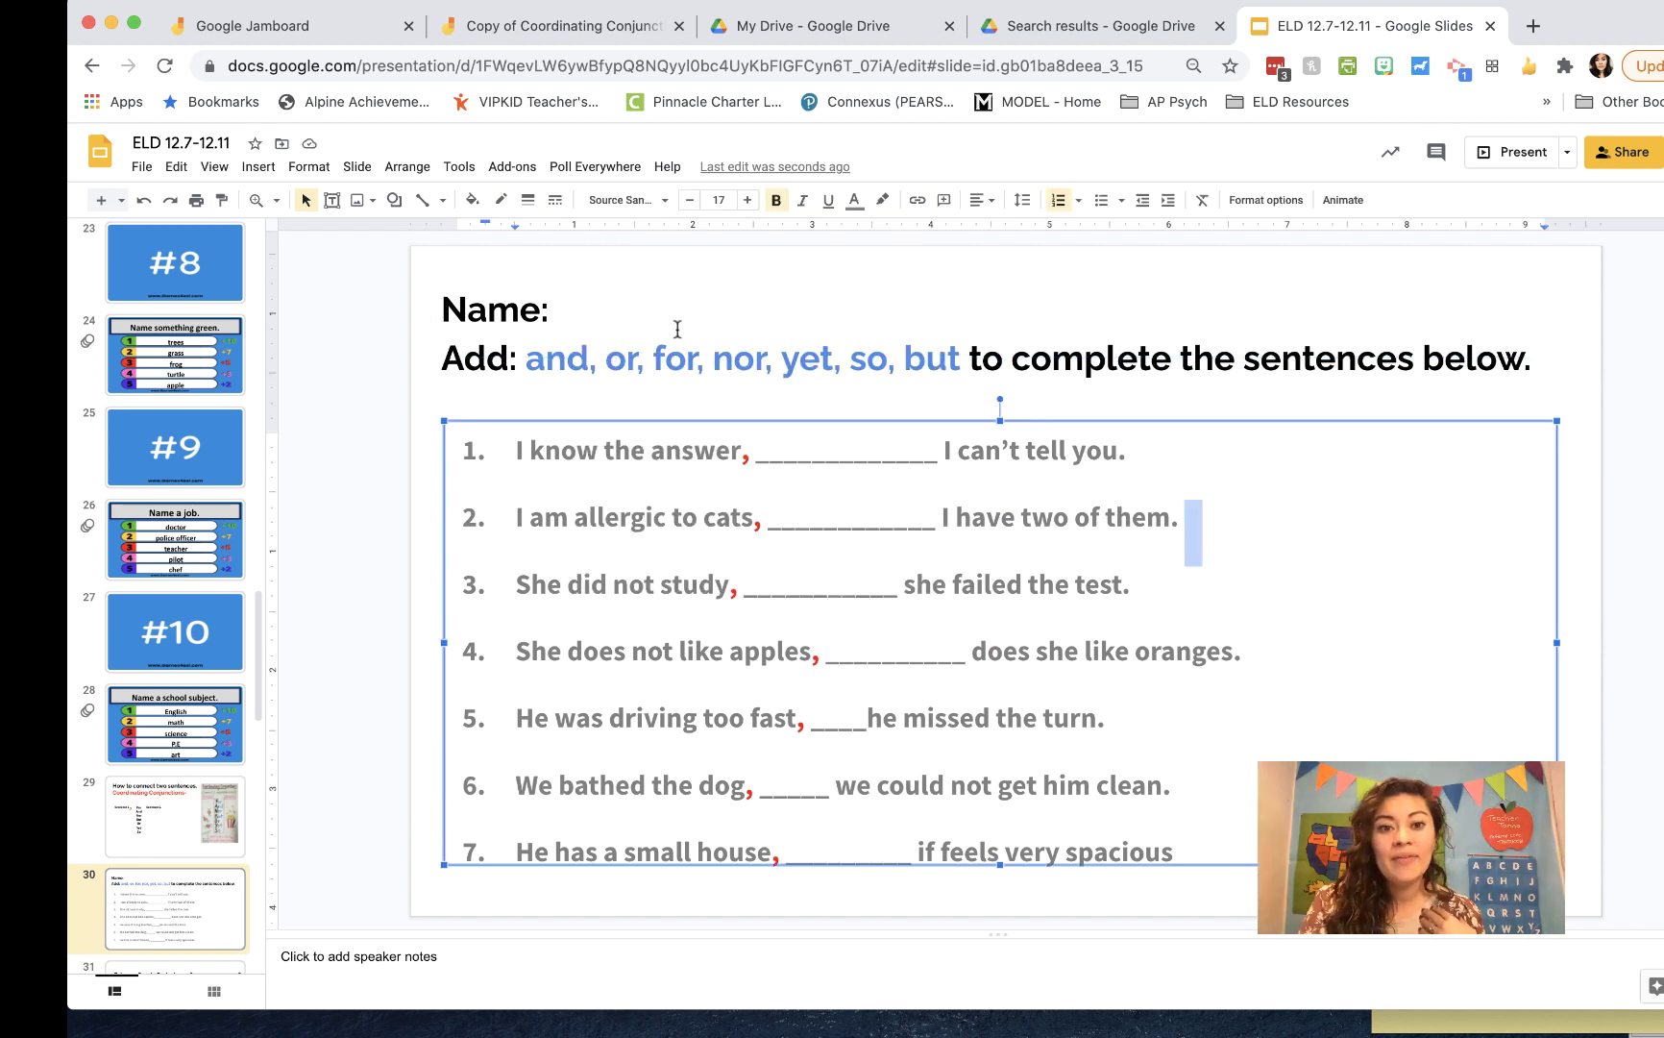
click(677, 328)
click(710, 486)
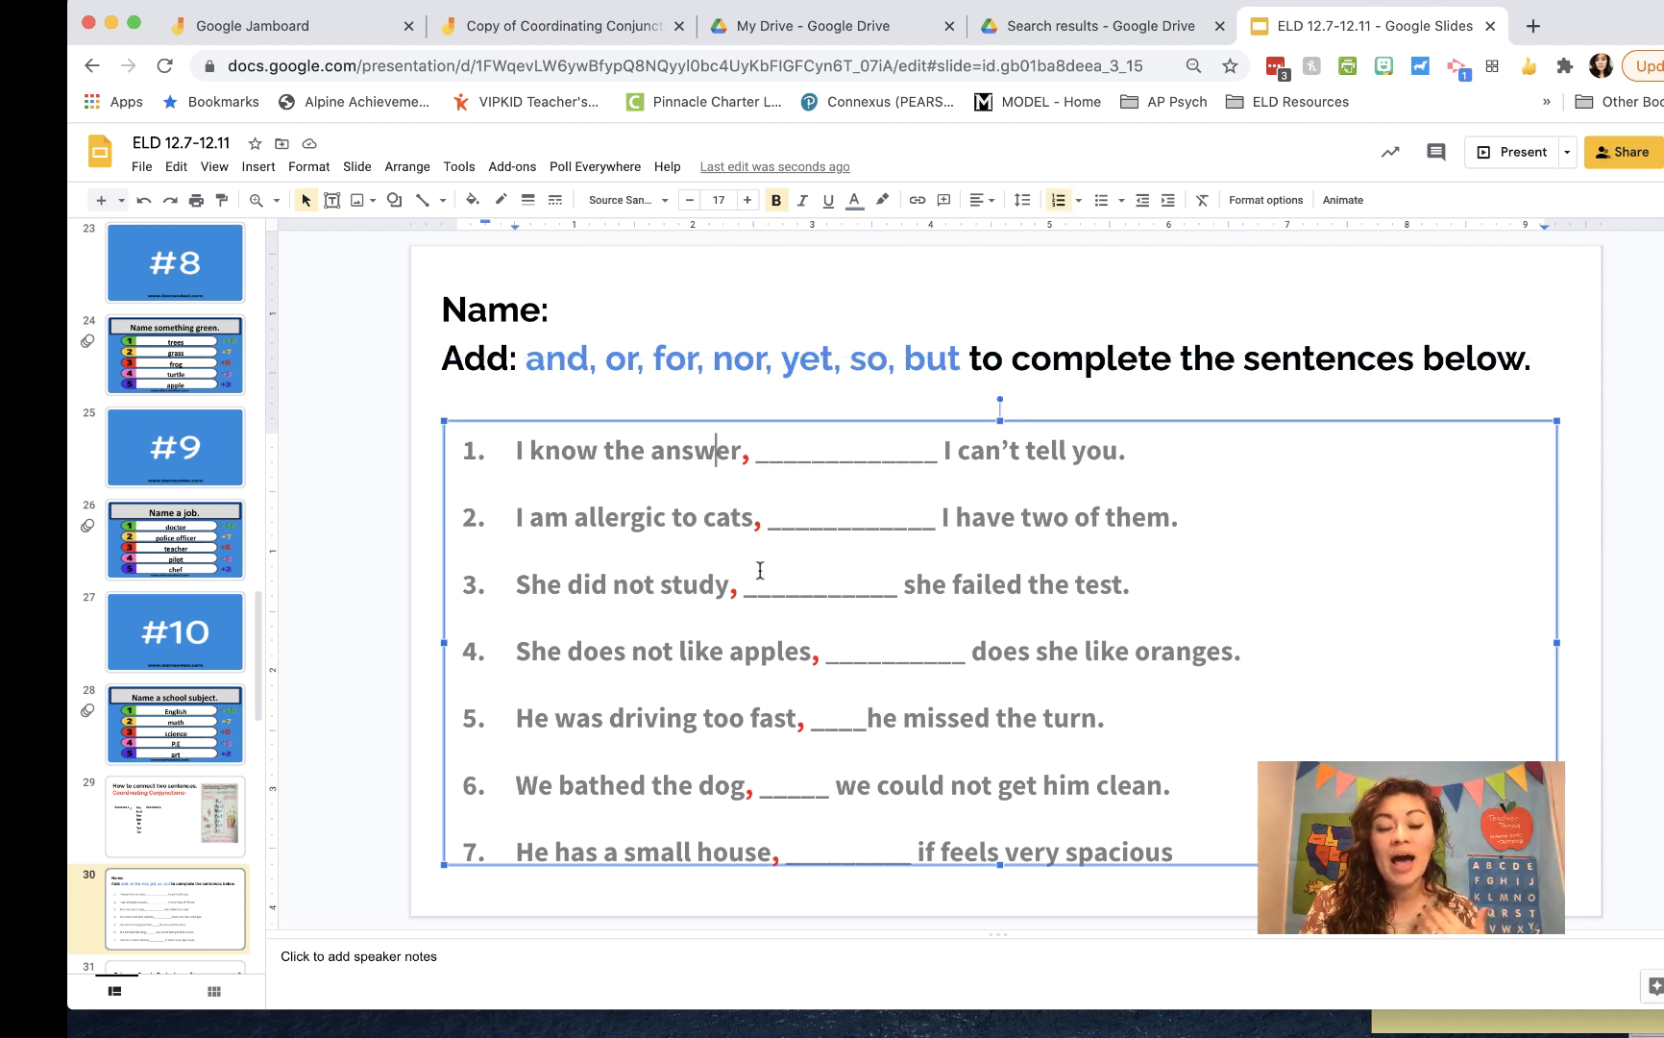
Step: Add a period at the end of sentence 7 in the numbered list
click(1176, 852)
text(.)
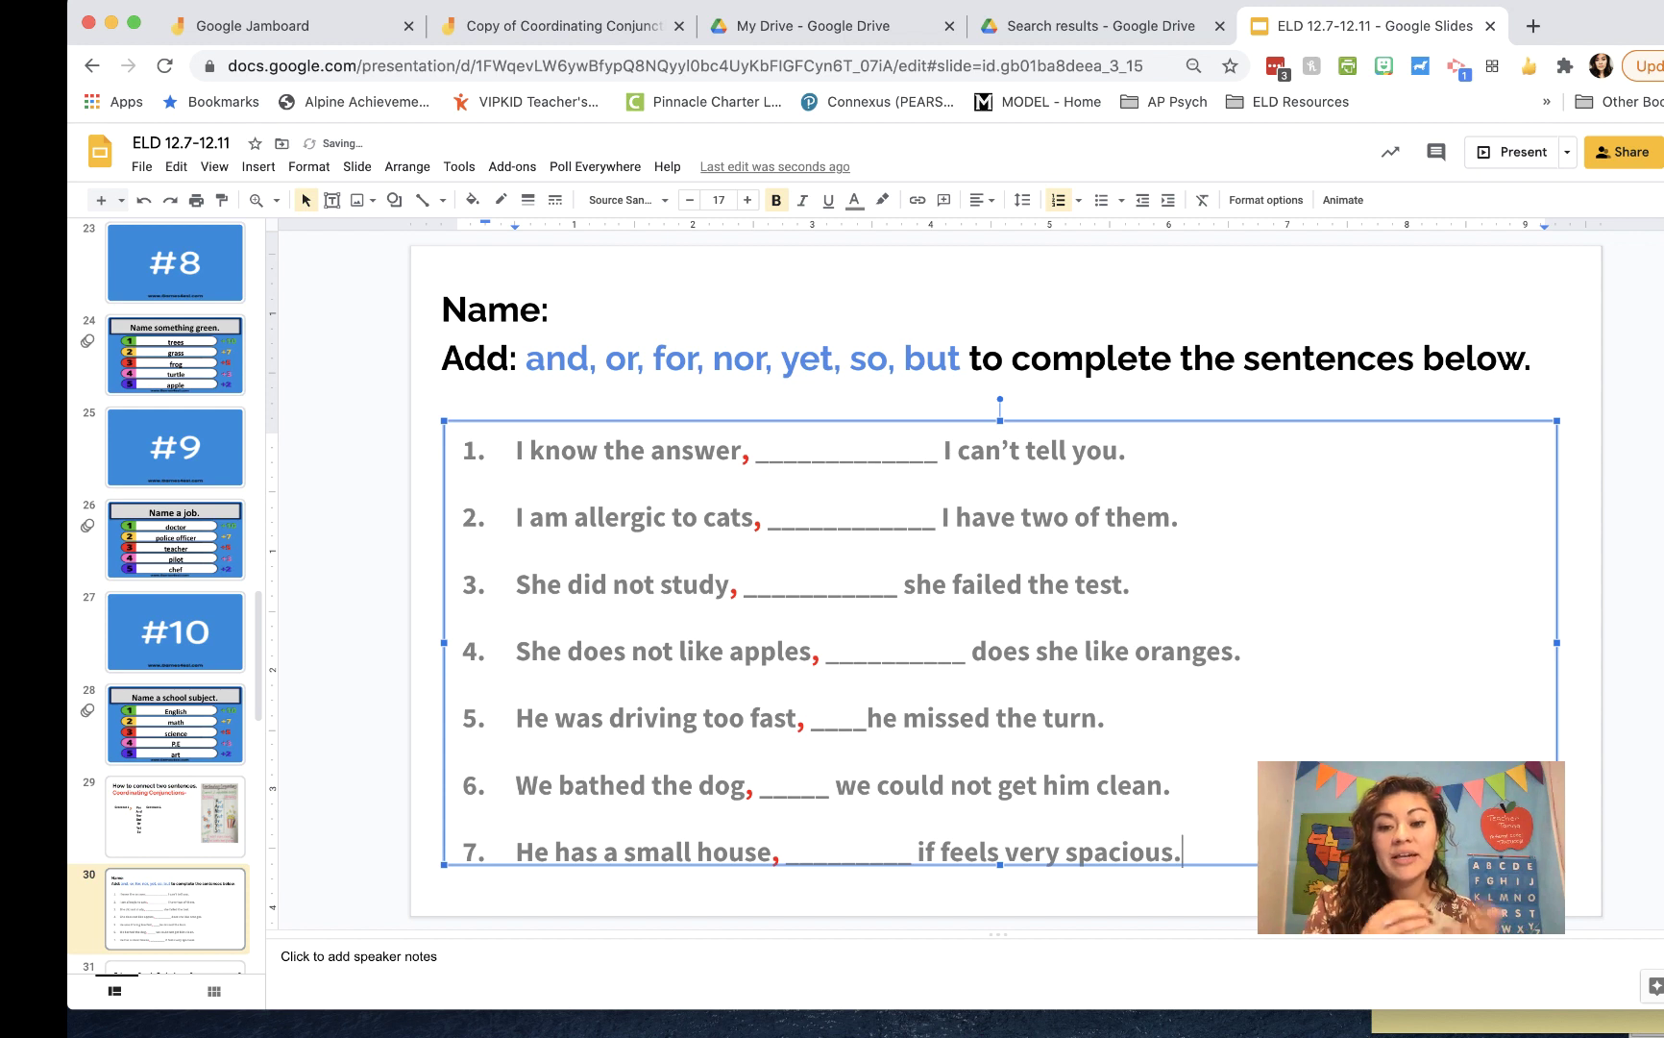
click(1105, 522)
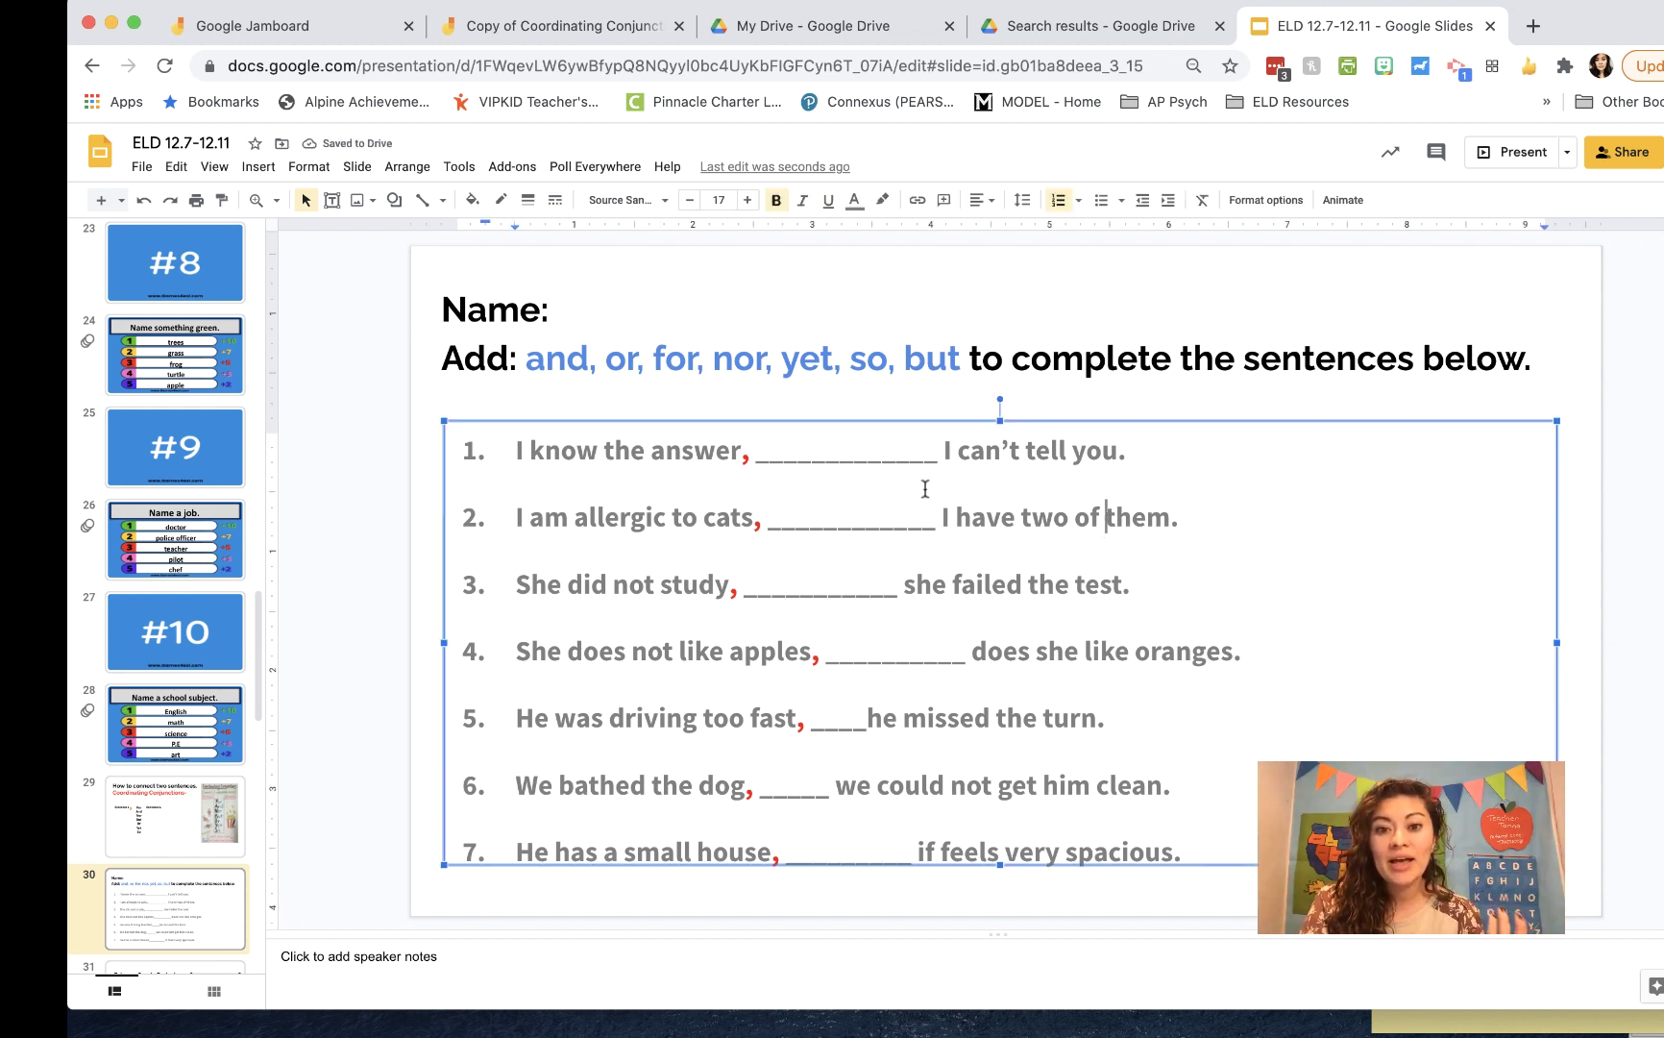
click(767, 358)
click(567, 326)
drag(595, 354, 601, 356)
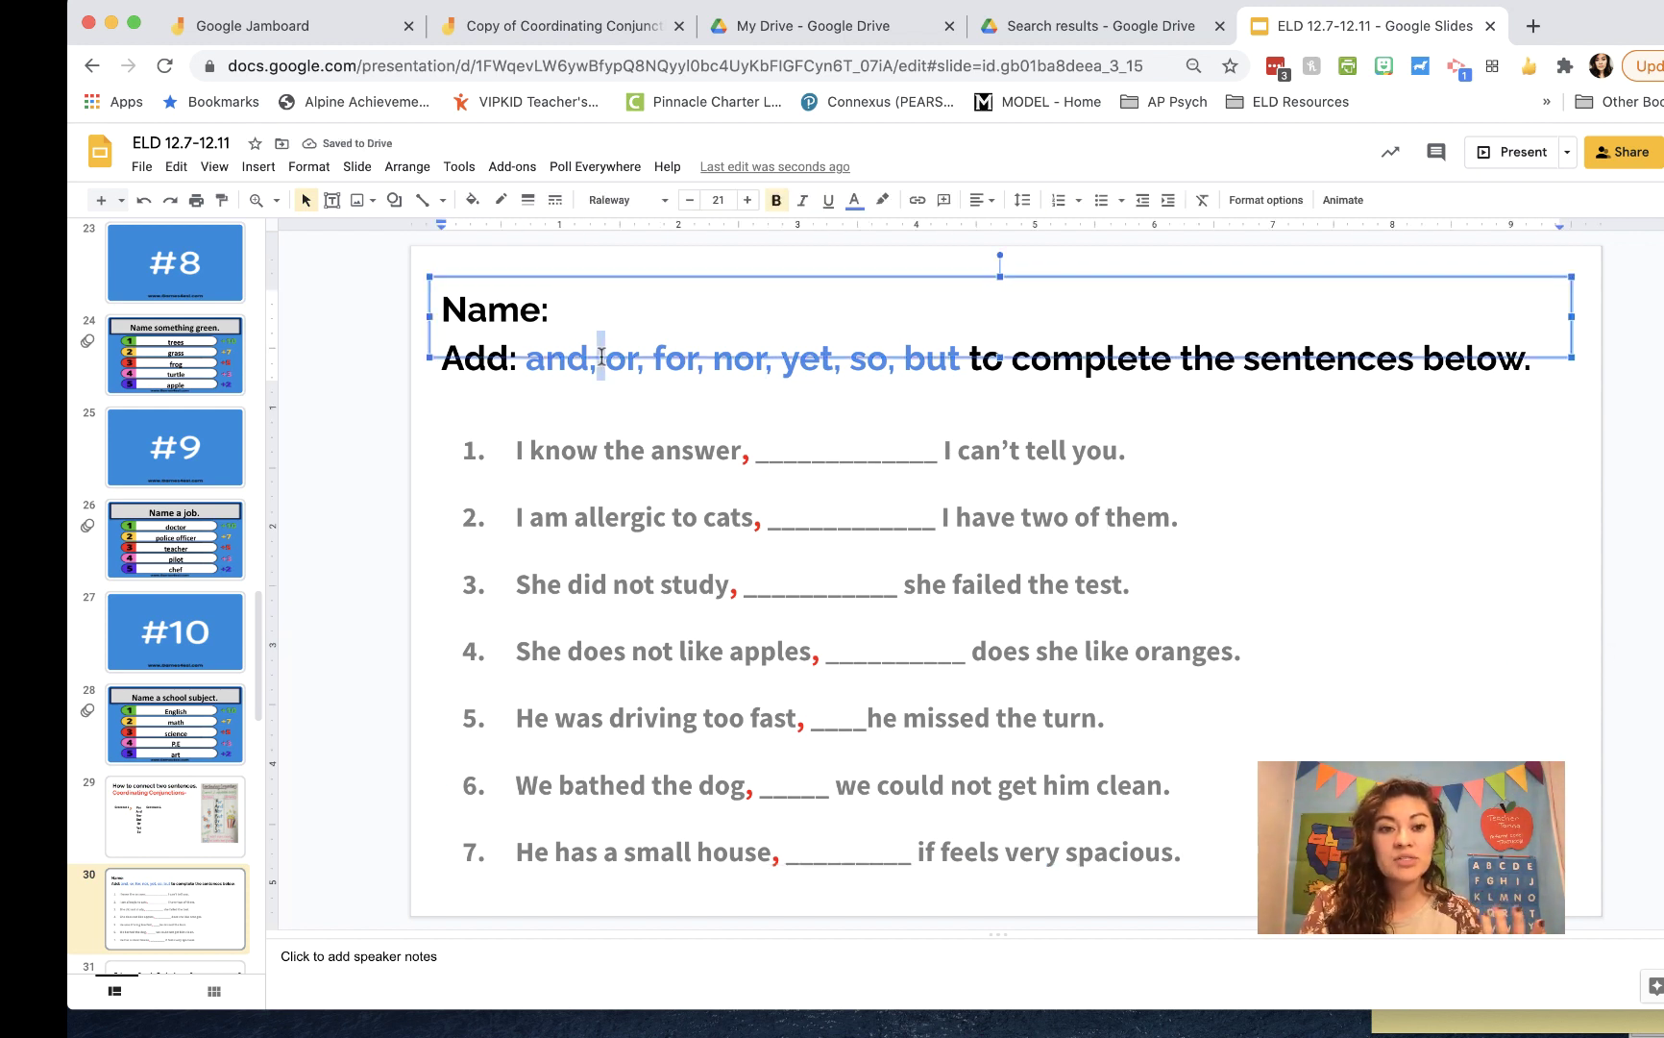
click(758, 425)
click(810, 519)
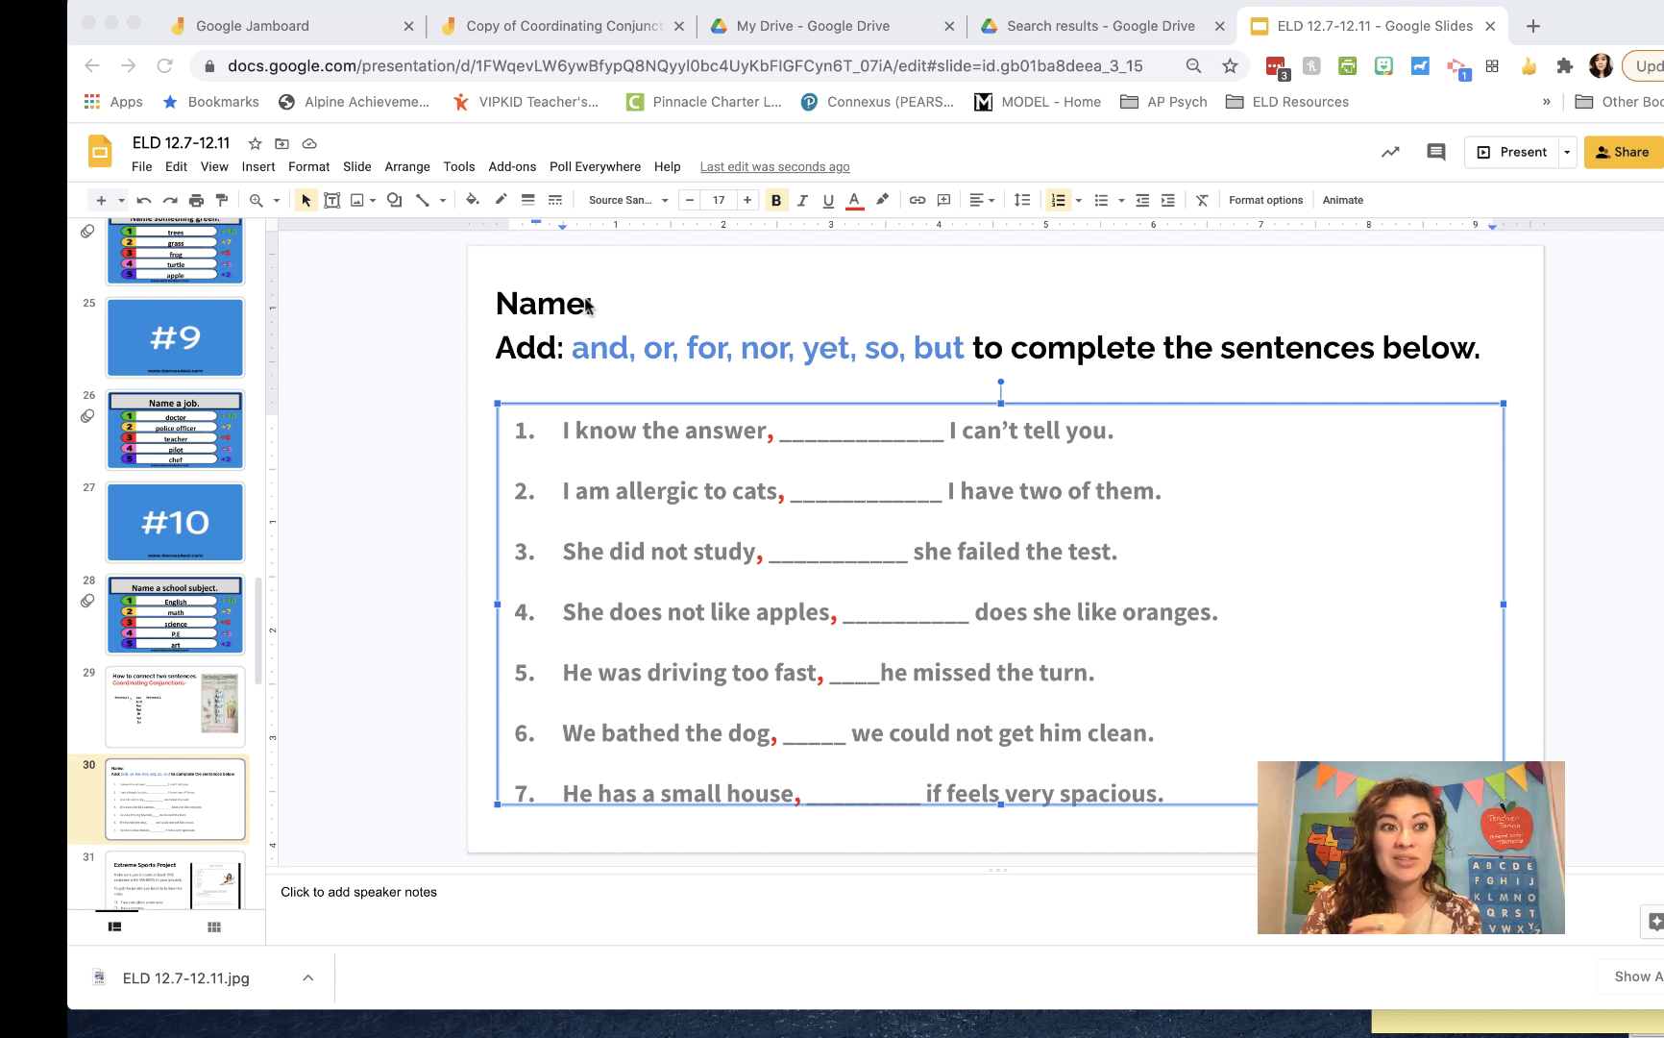
Step: Download the current worksheet slide as a JPEG image
click(143, 168)
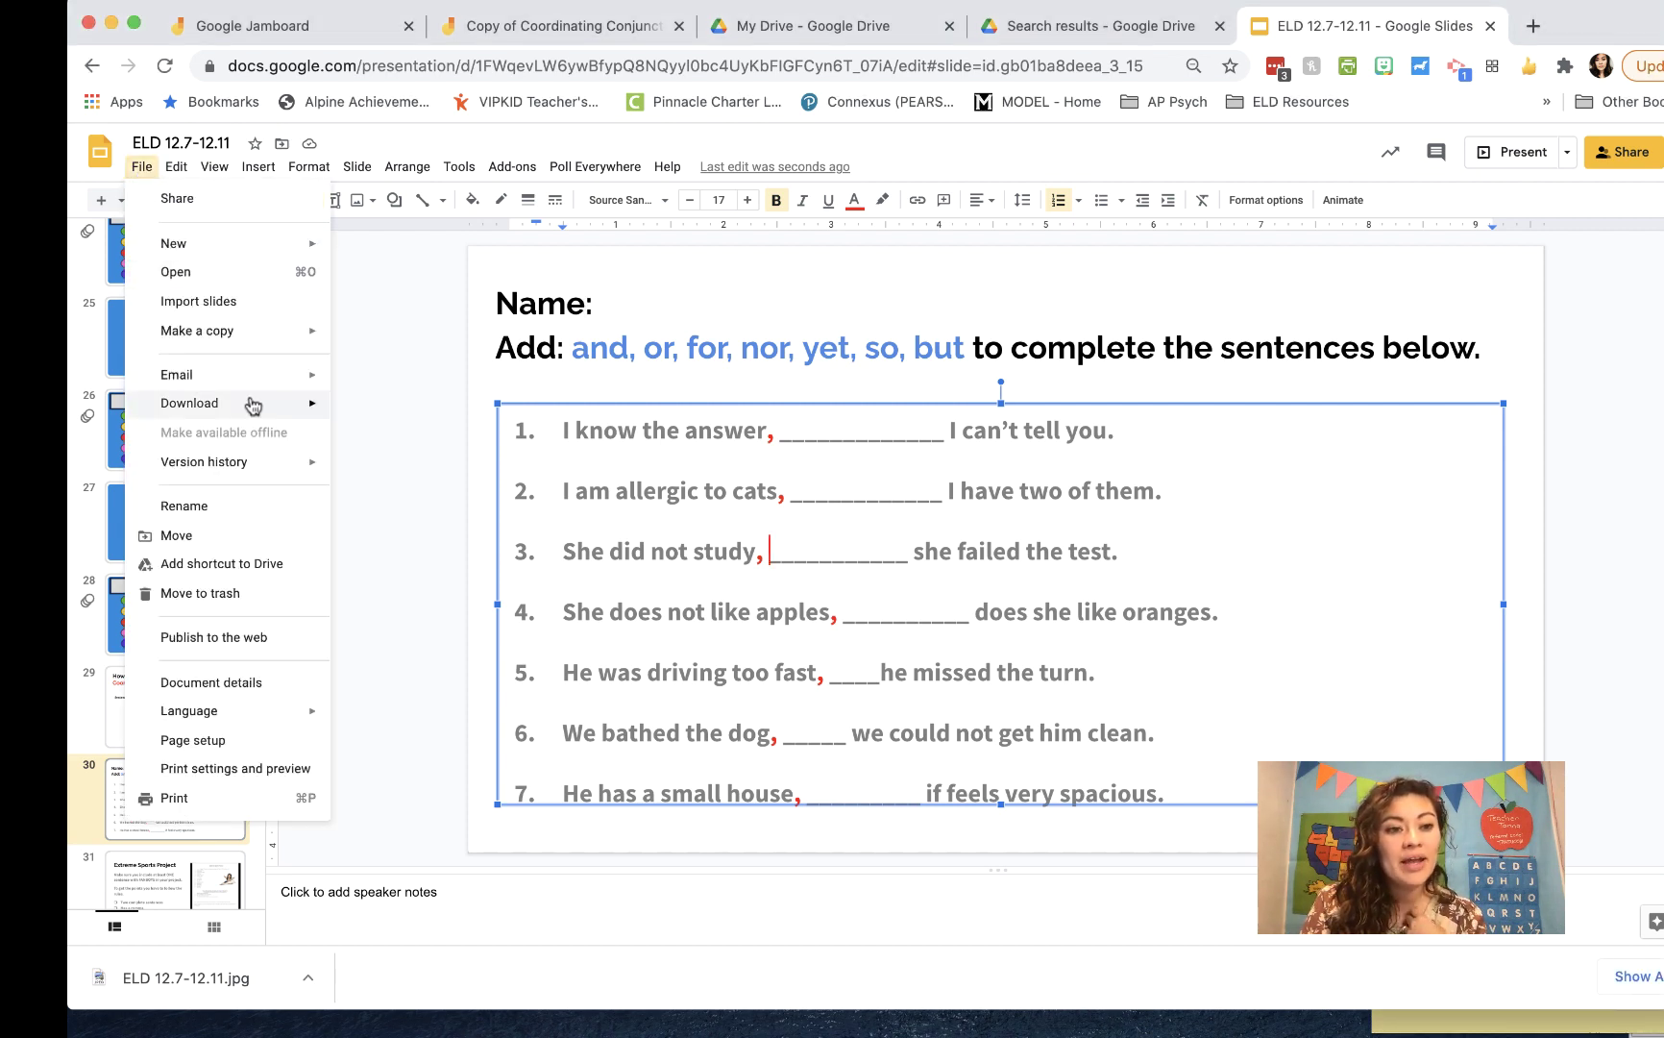
mouse_move(252, 404)
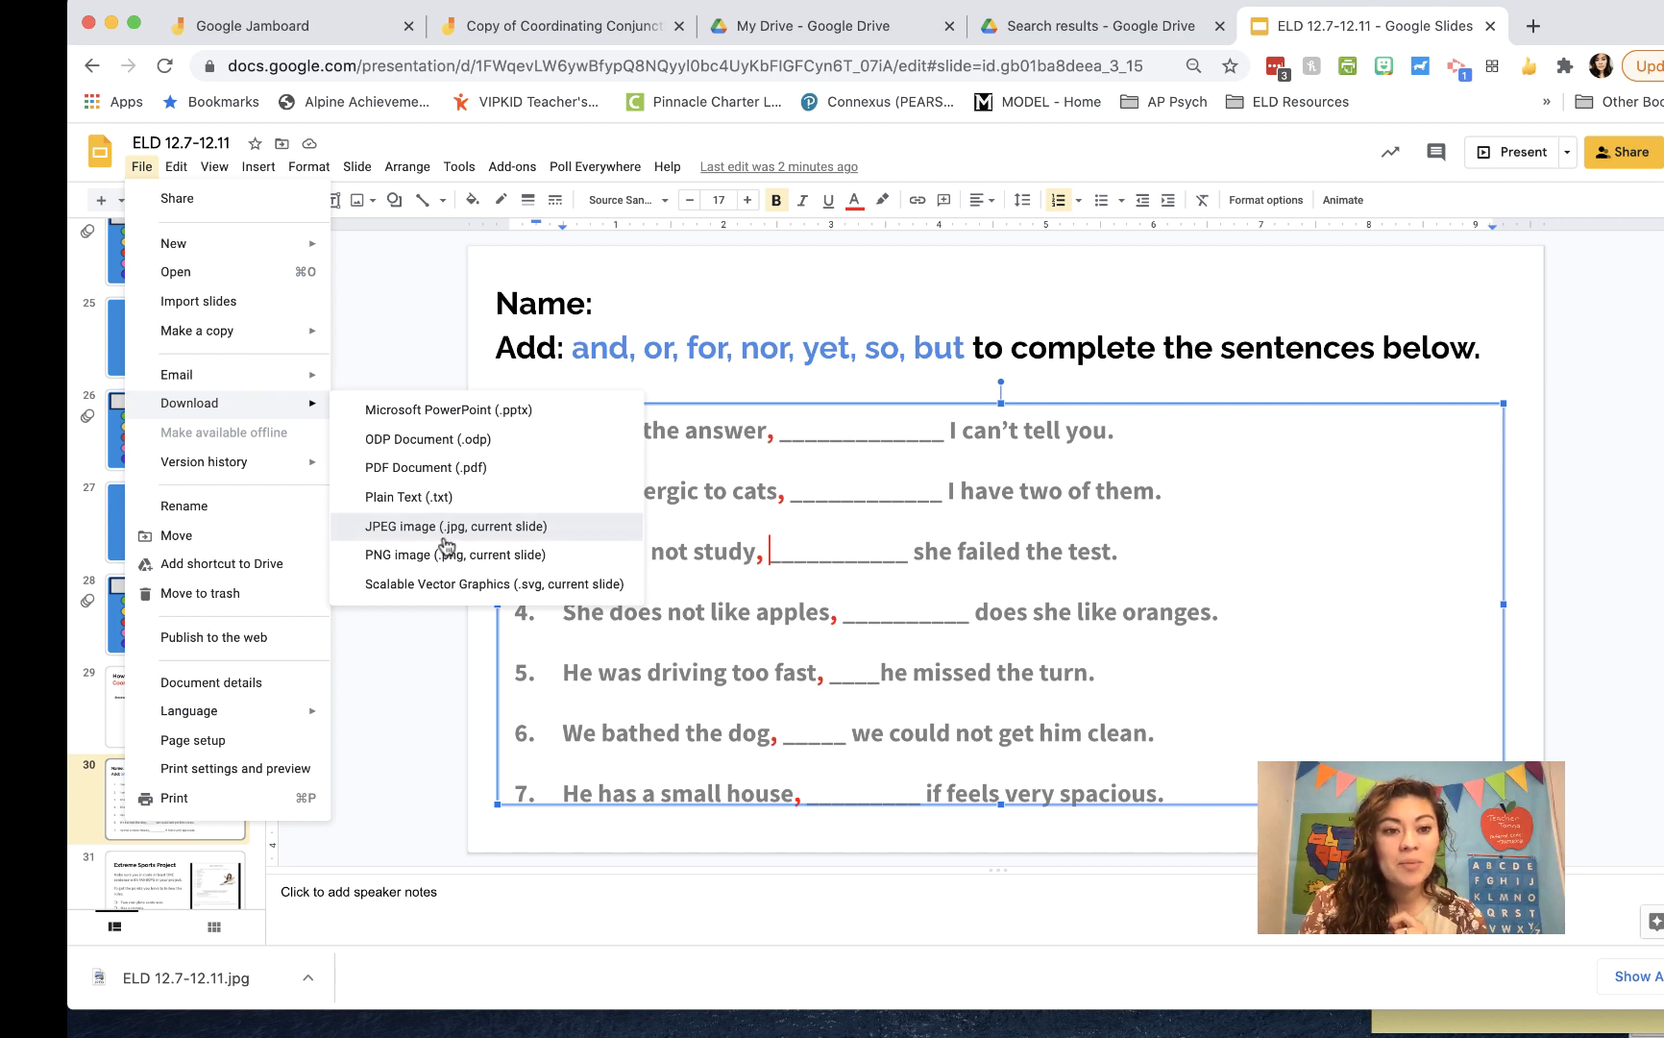
click(445, 536)
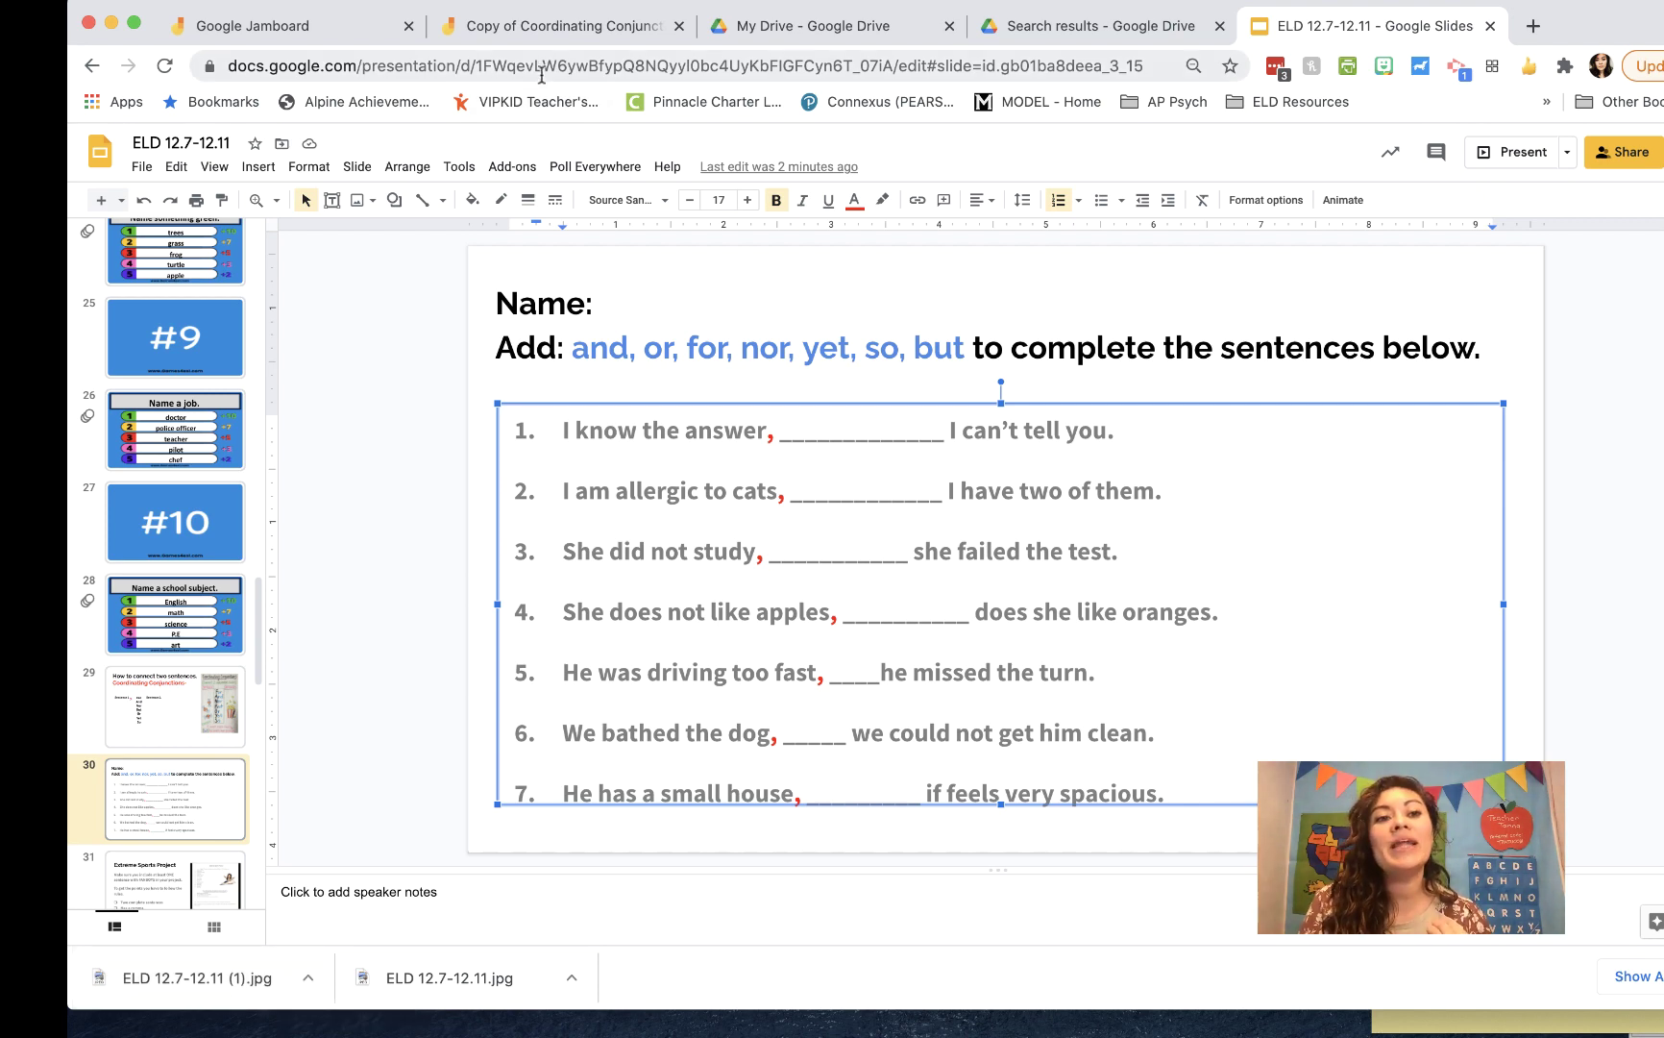
Step: Switch back to the "Copy of Coordinating Conjunctions" Jam and go to its blank first frame
click(489, 29)
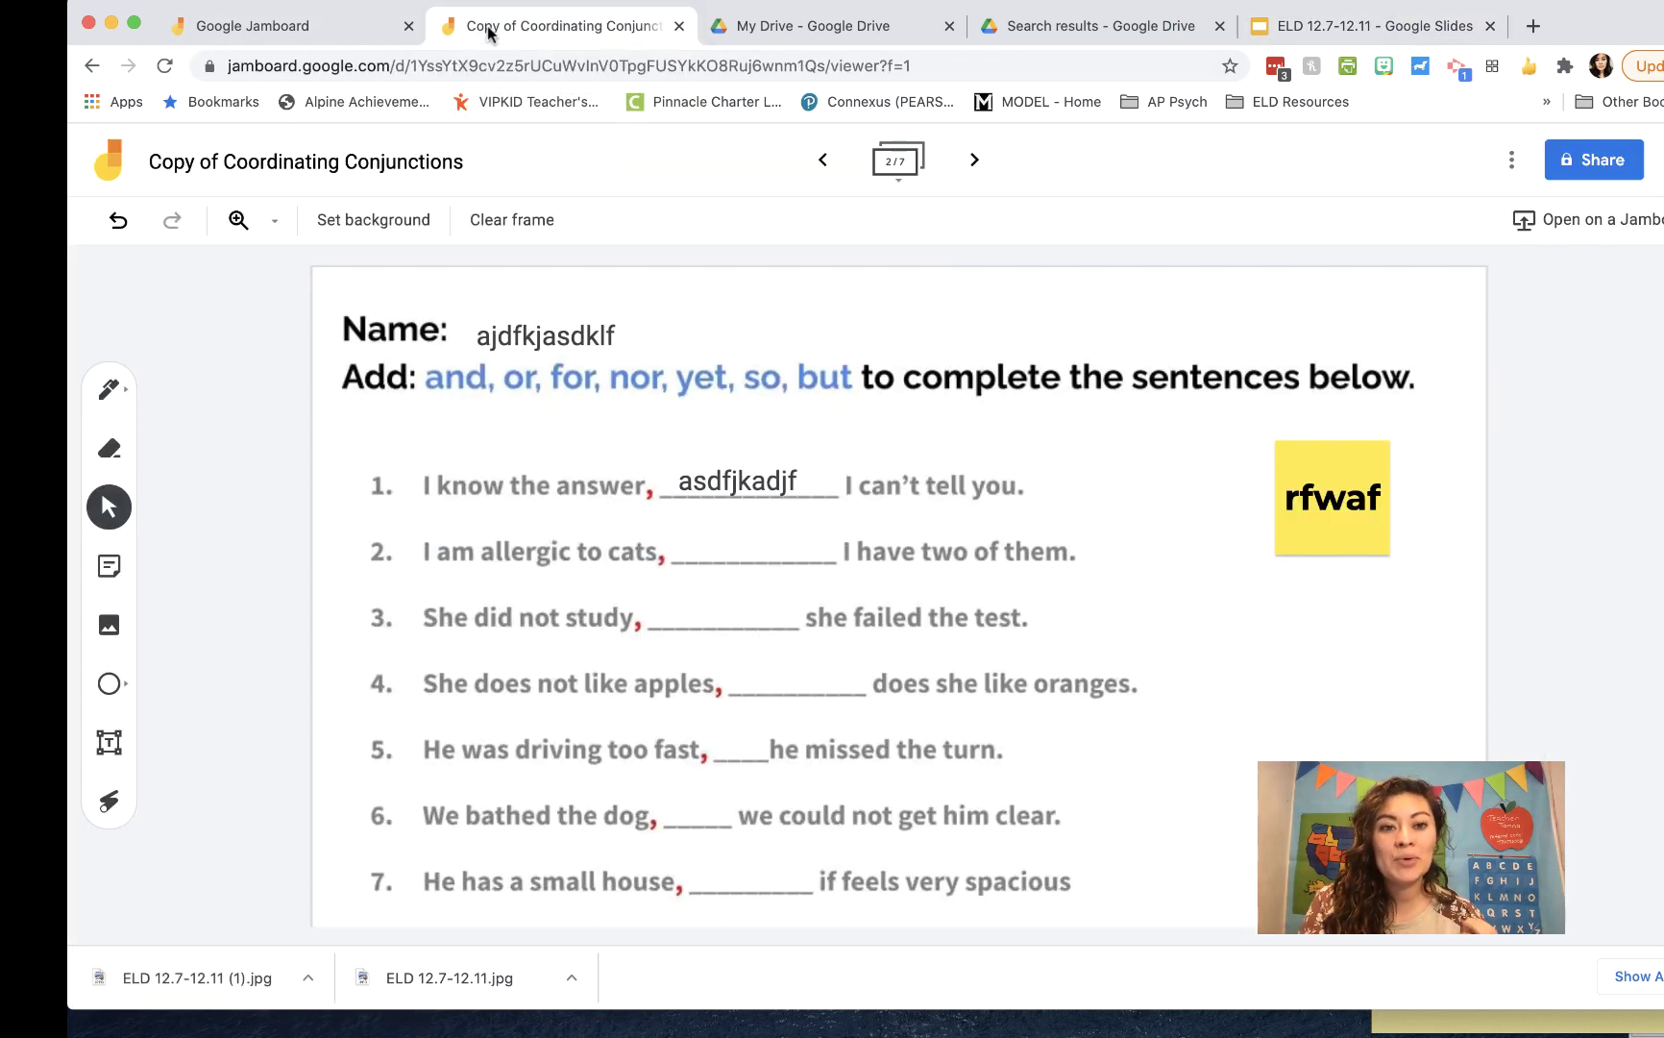
click(822, 160)
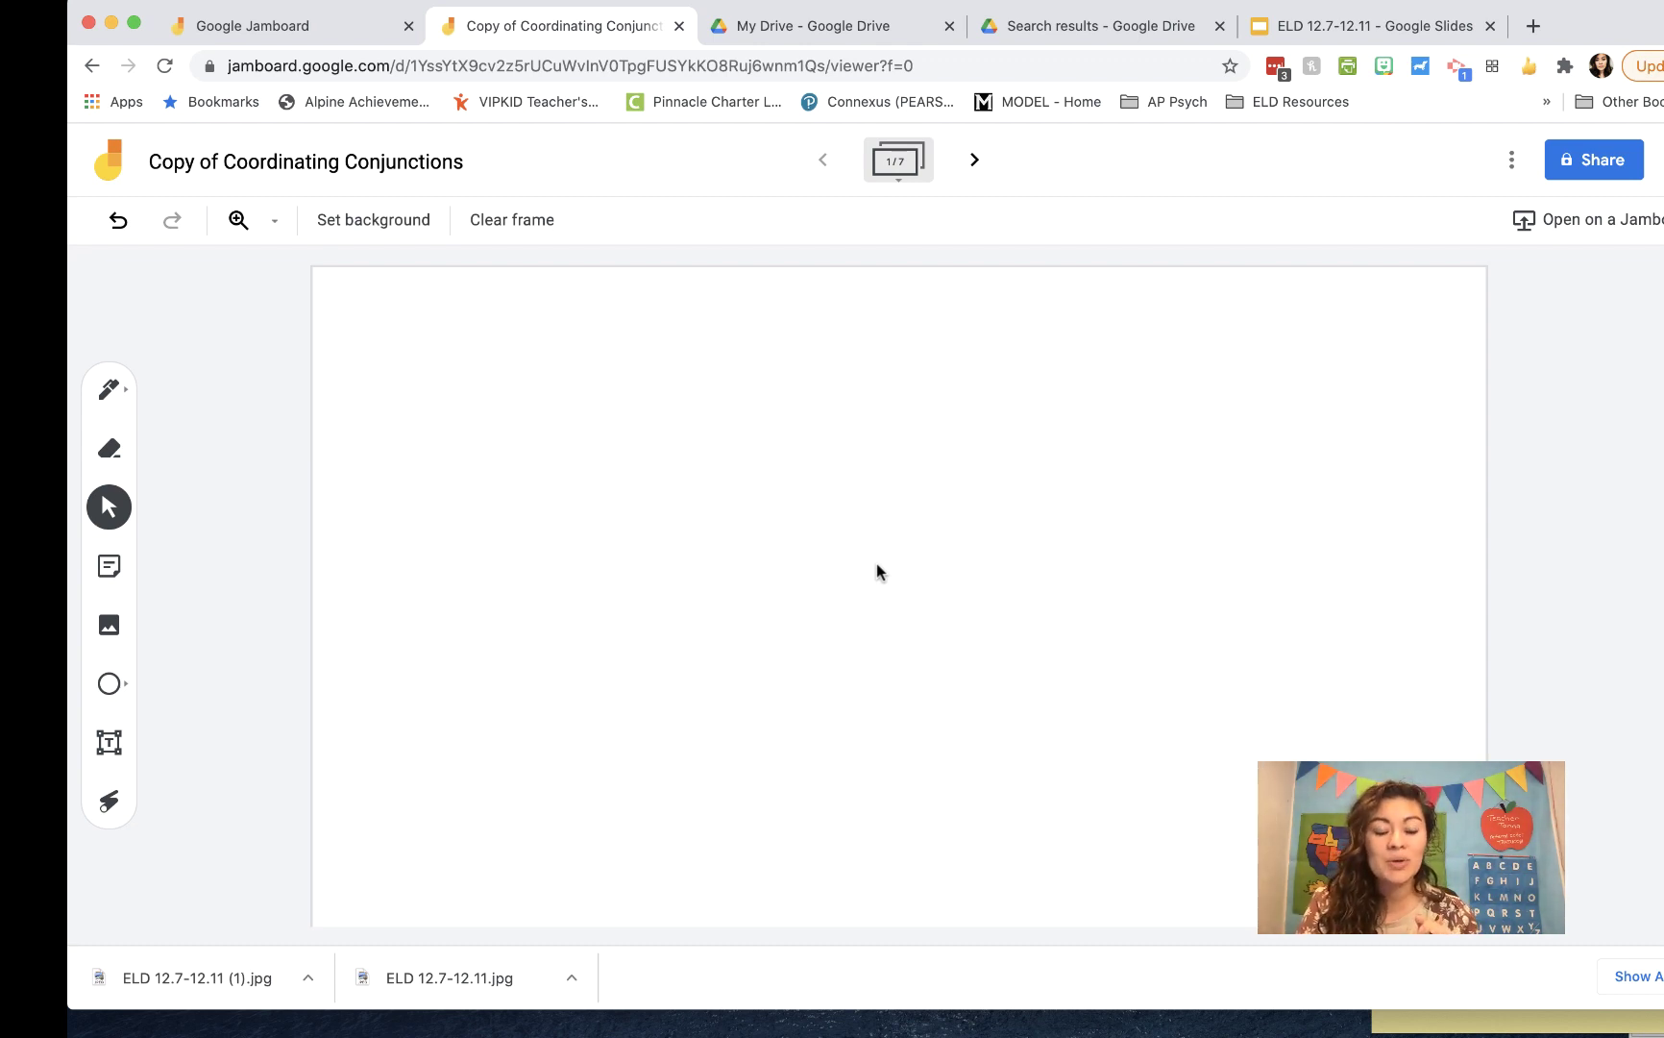
Step: Try the dotted, lined, white grid and gray grid backgrounds in turn on the first frame
click(408, 227)
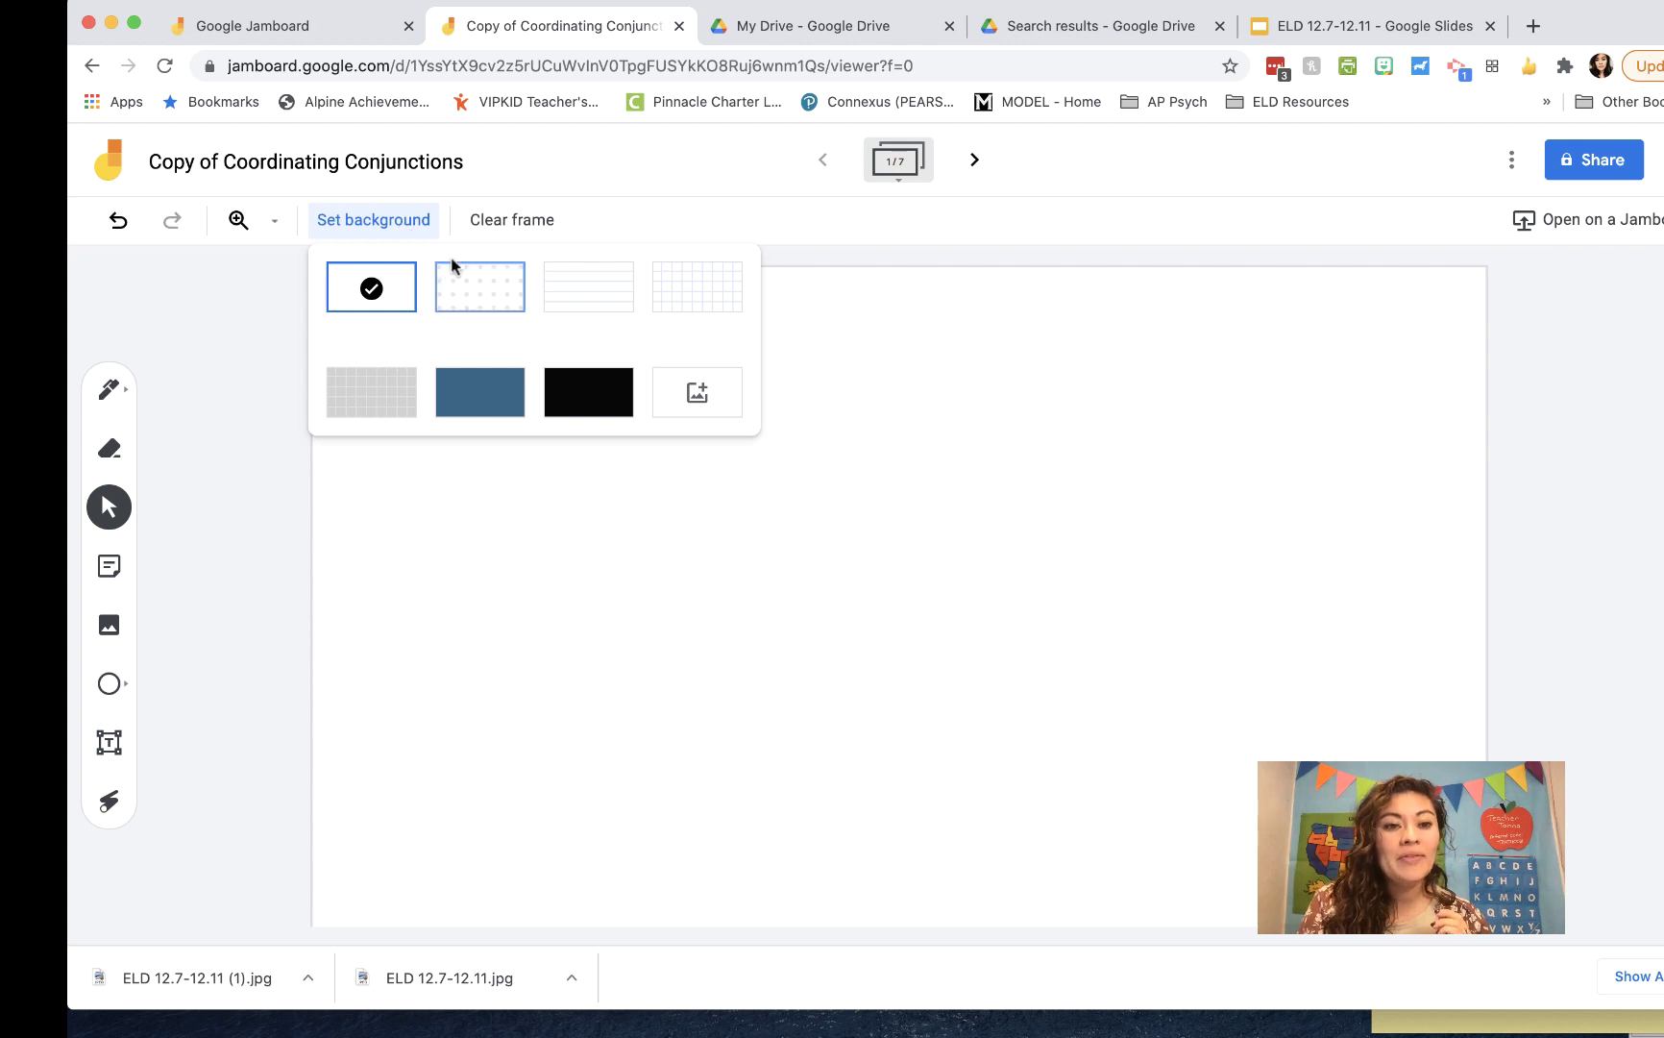
click(472, 288)
click(396, 228)
click(587, 262)
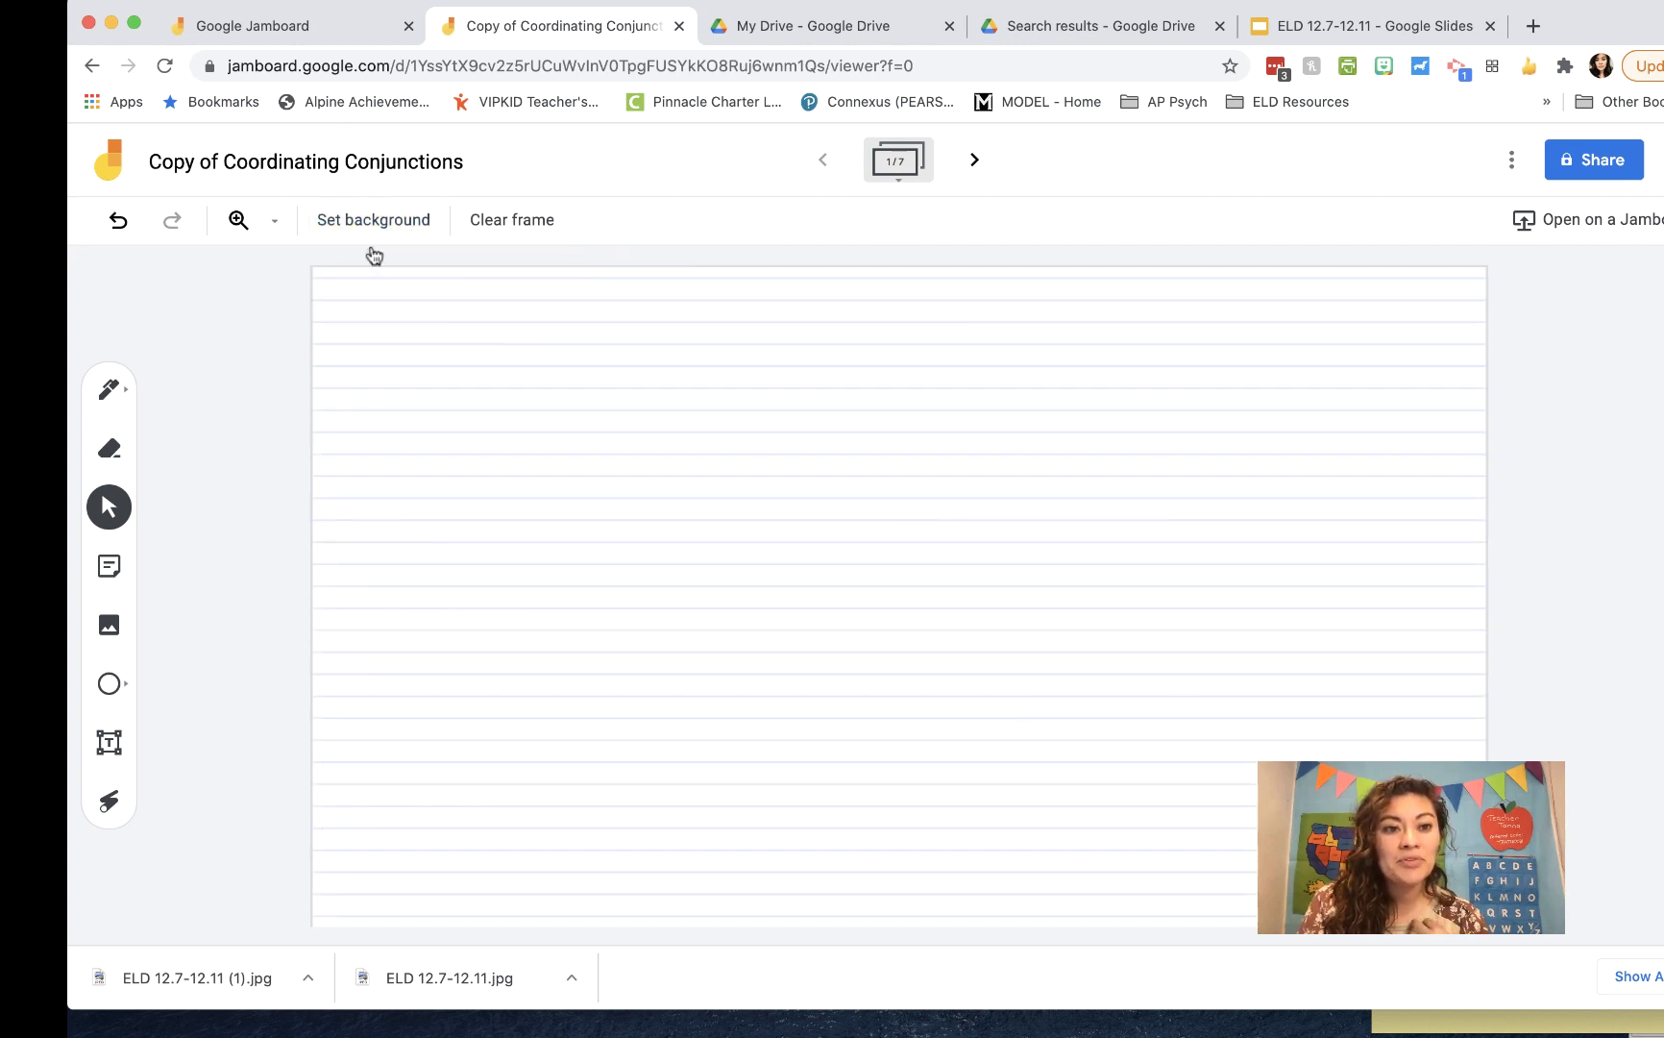
click(342, 234)
click(684, 298)
click(349, 233)
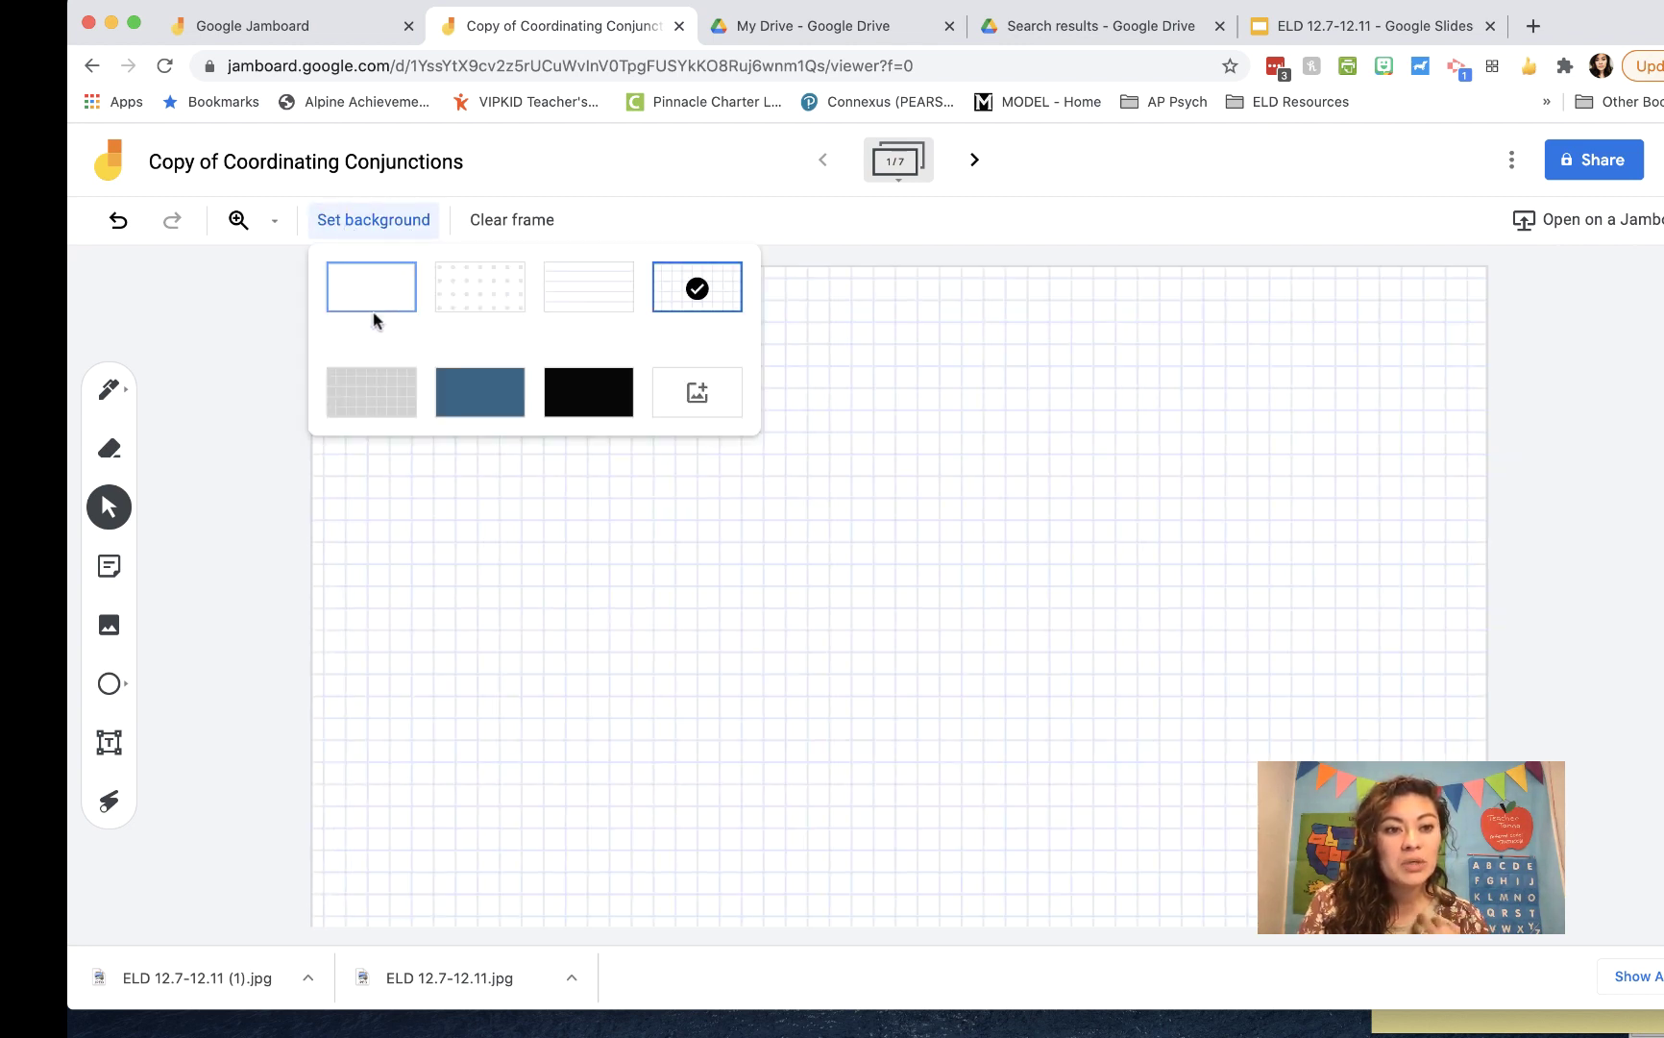
click(409, 380)
Step: Upload the downloaded slide image from the Downloads folder as the first frame's custom background
click(393, 240)
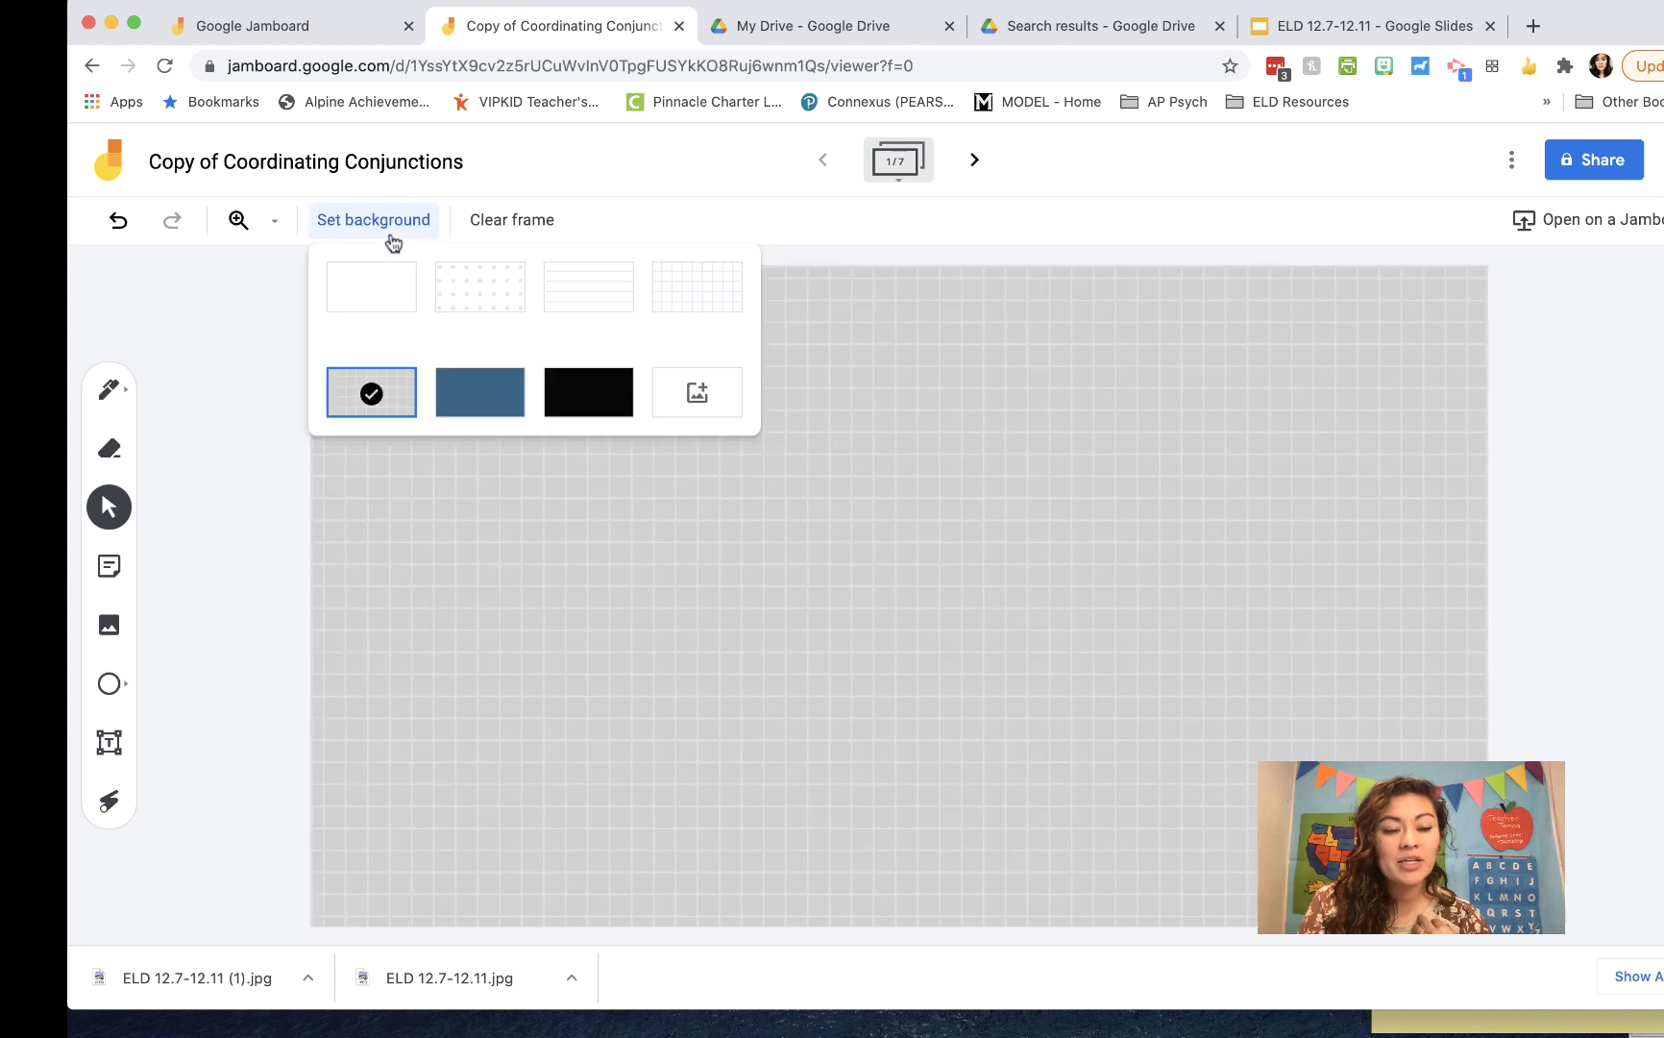
click(704, 403)
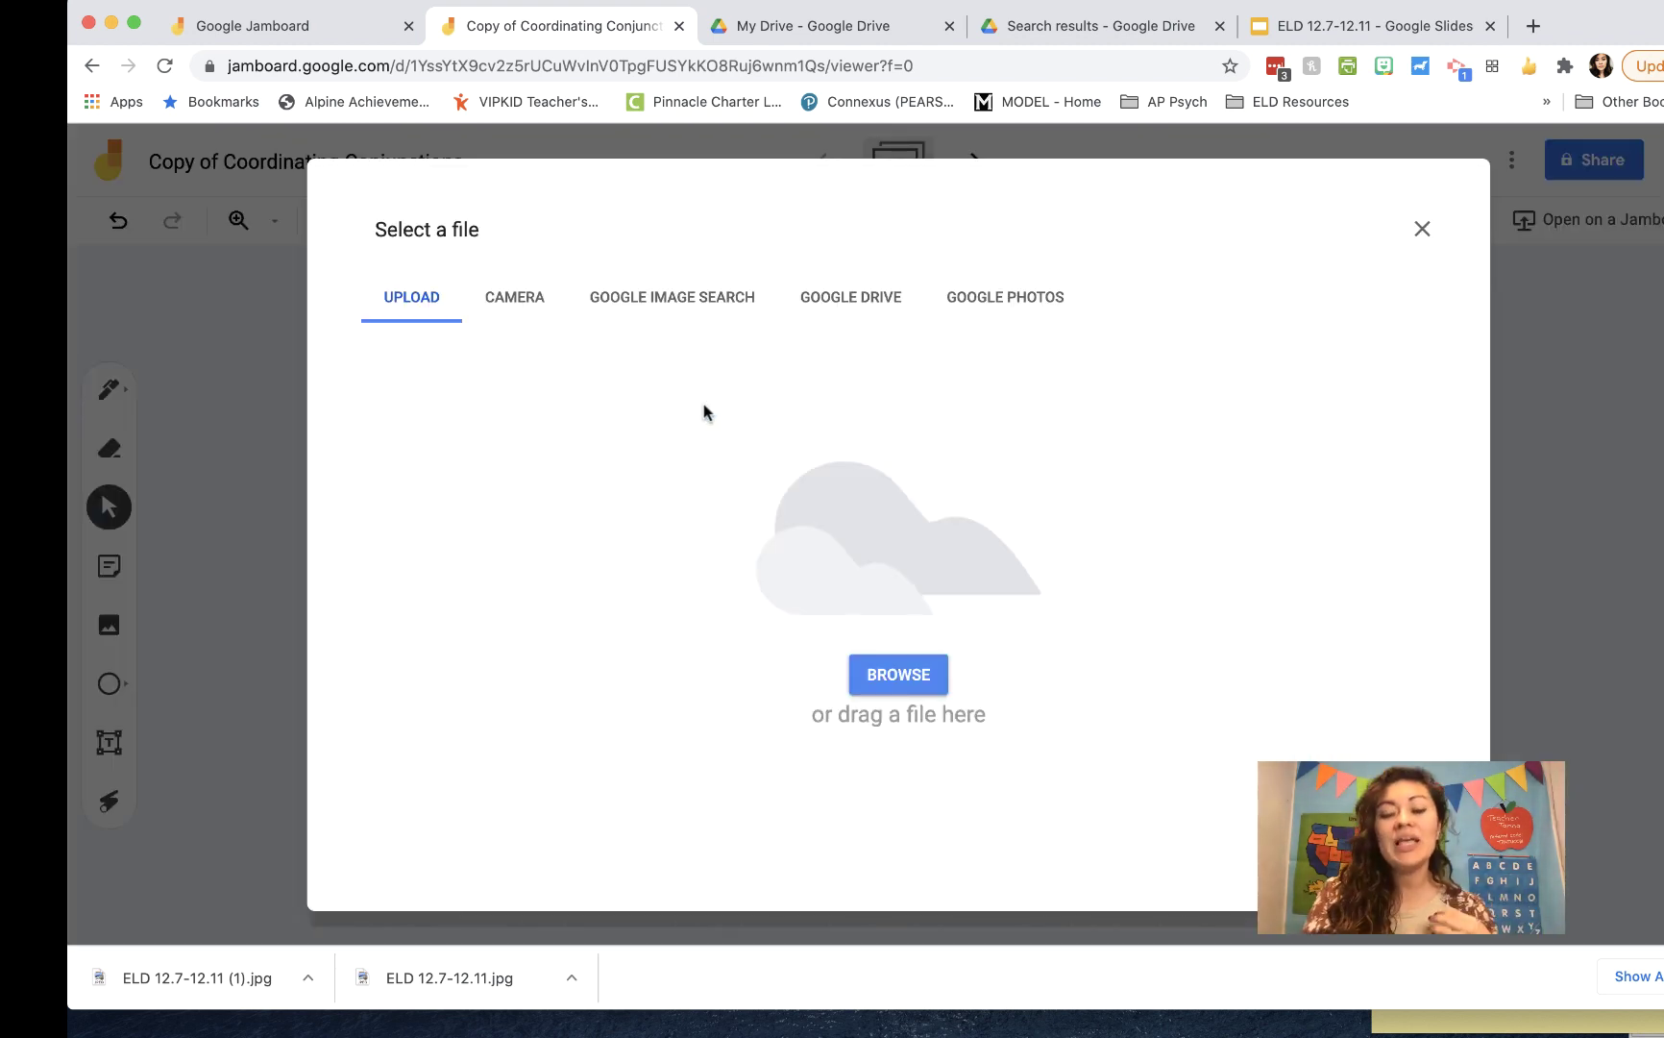
click(899, 675)
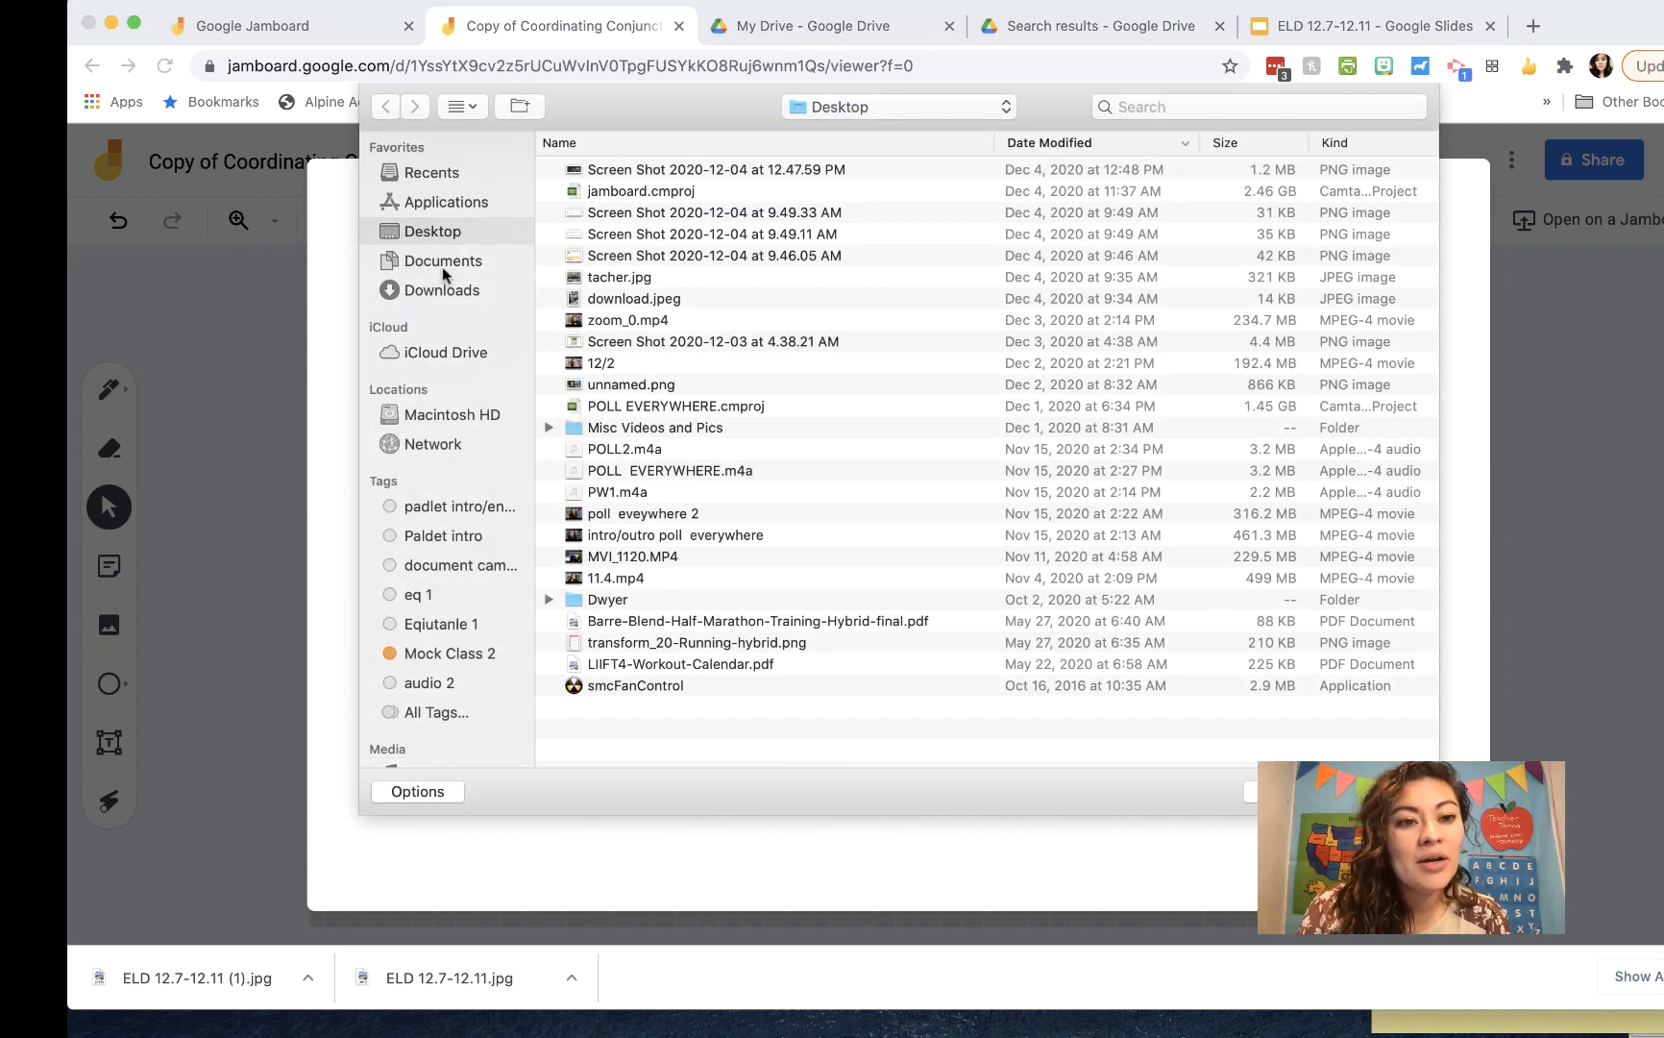
click(447, 288)
double_click(710, 165)
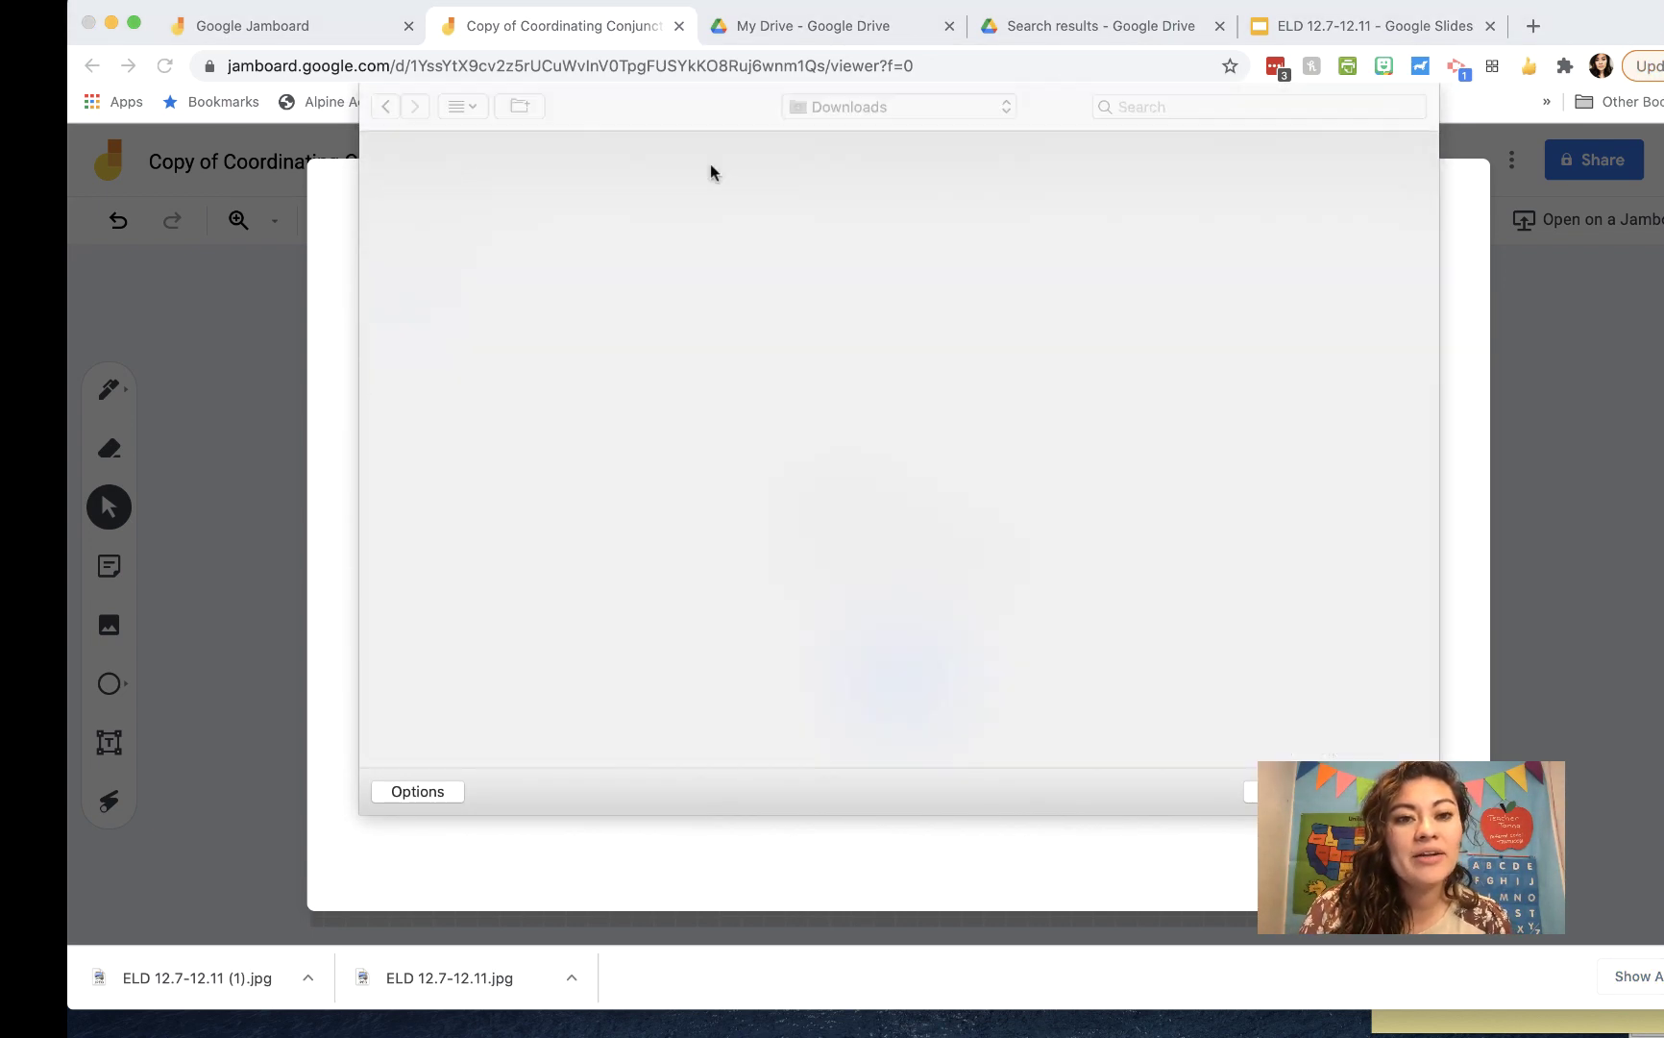